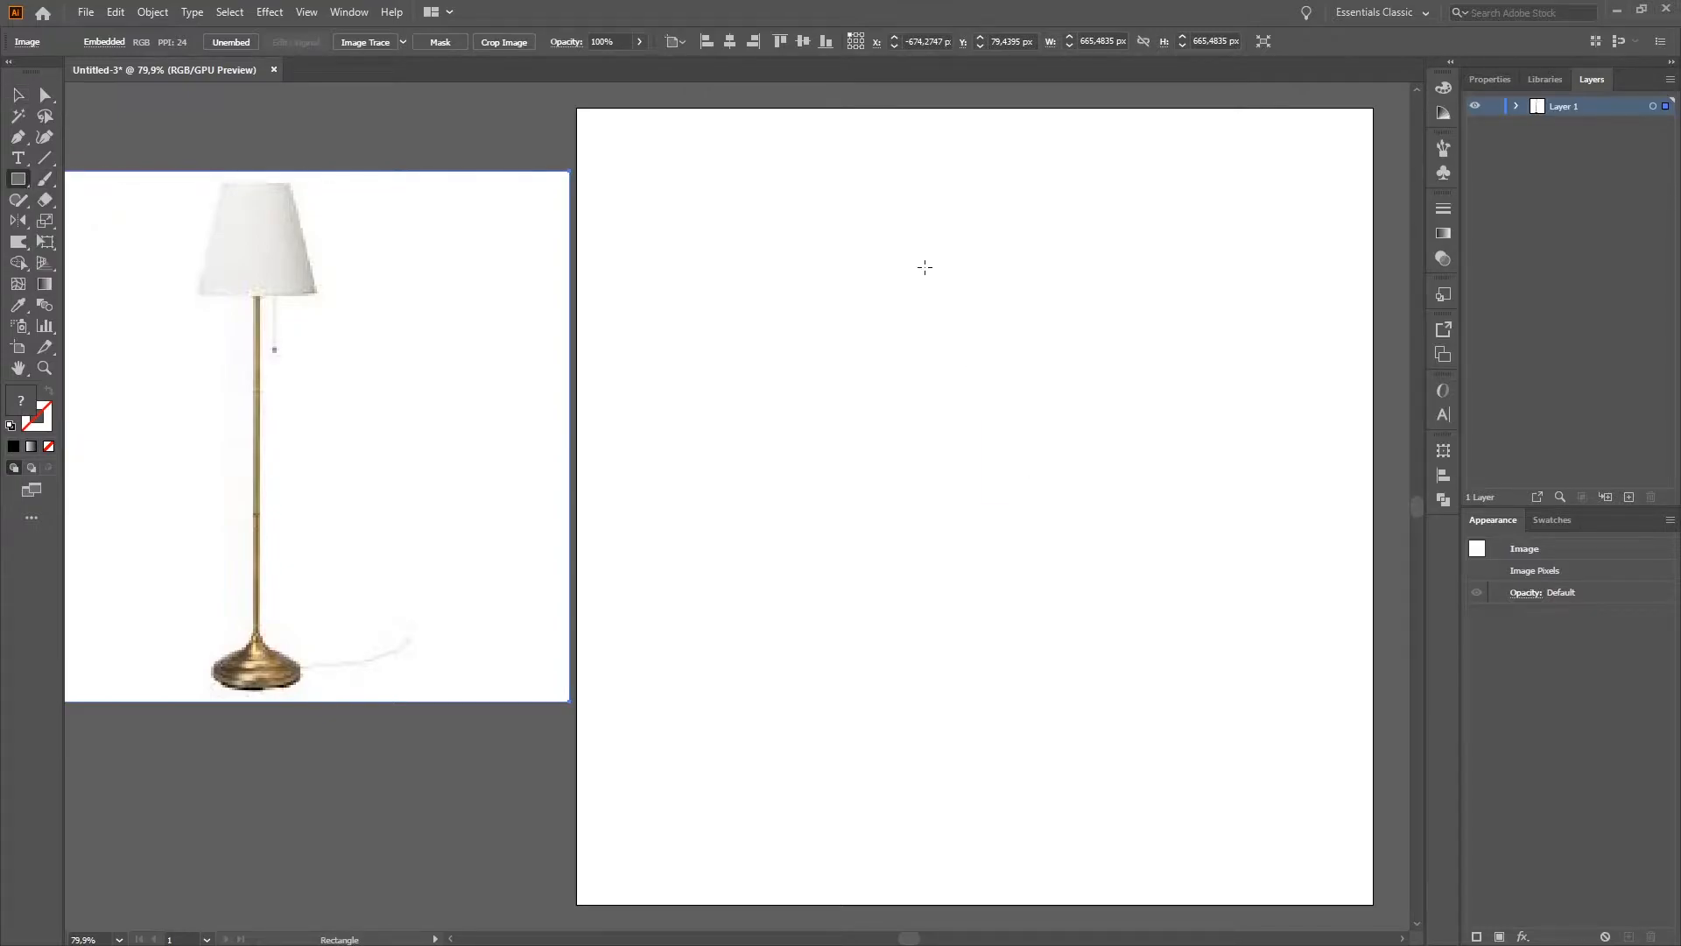
Step: Draw a rectangle about 199 by 135 px on the upper artboard and scale its bottom edge to about 290 px wide, forming a lampshade
drag(939, 231, 1098, 337)
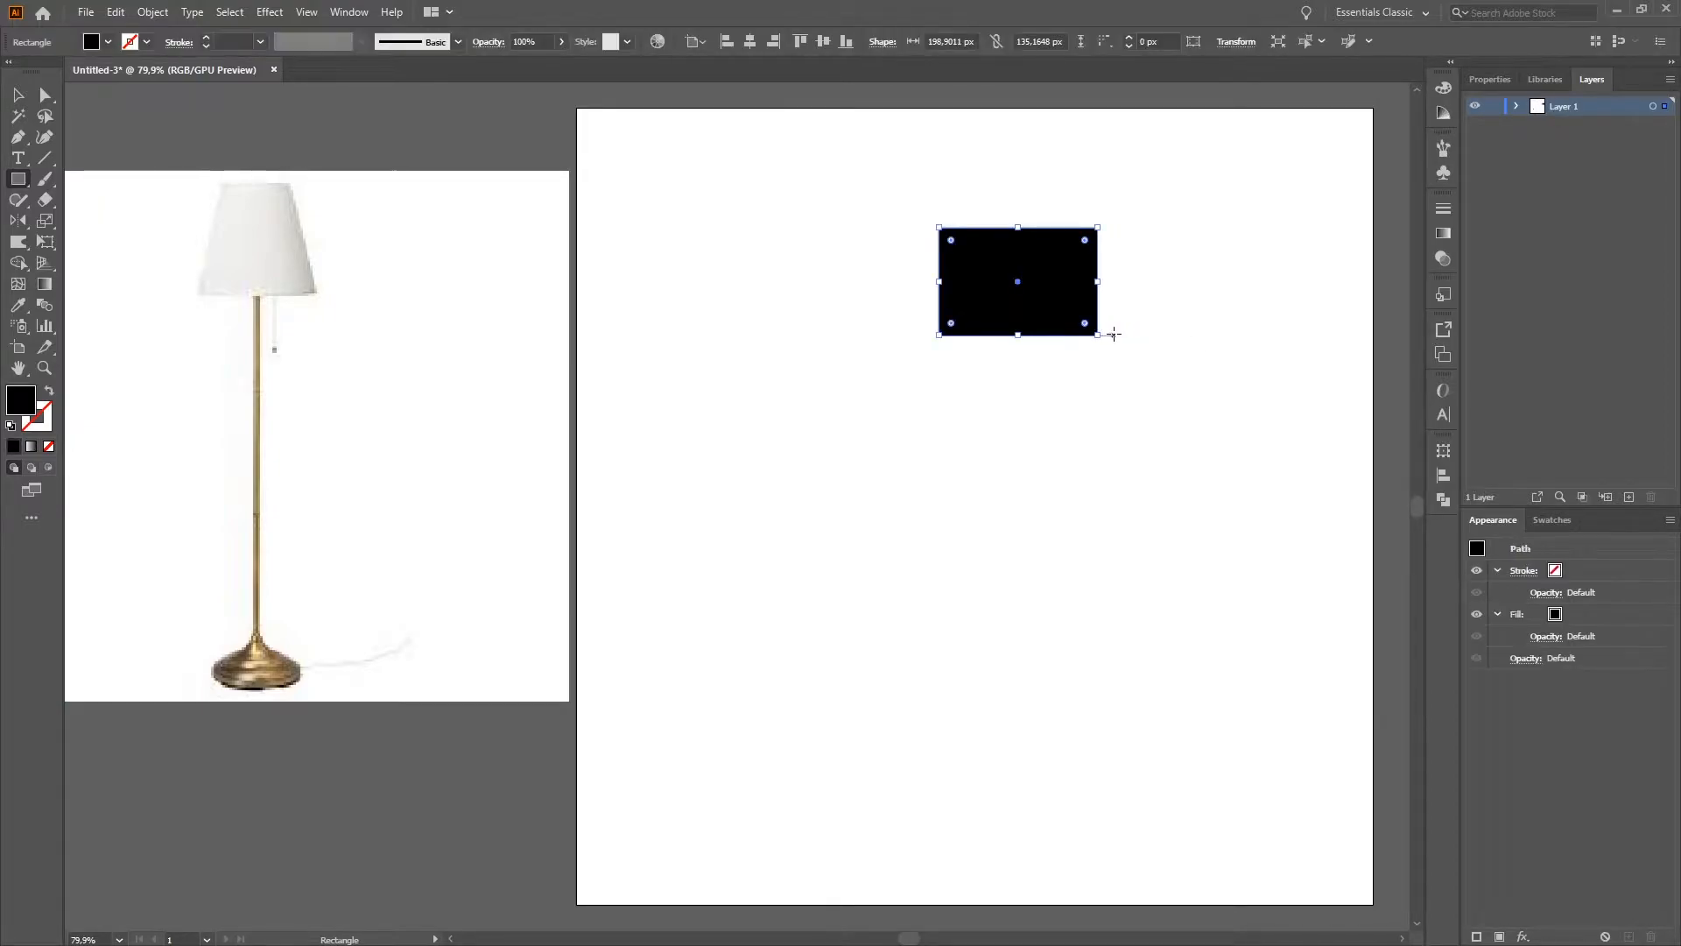
click(45, 95)
click(938, 229)
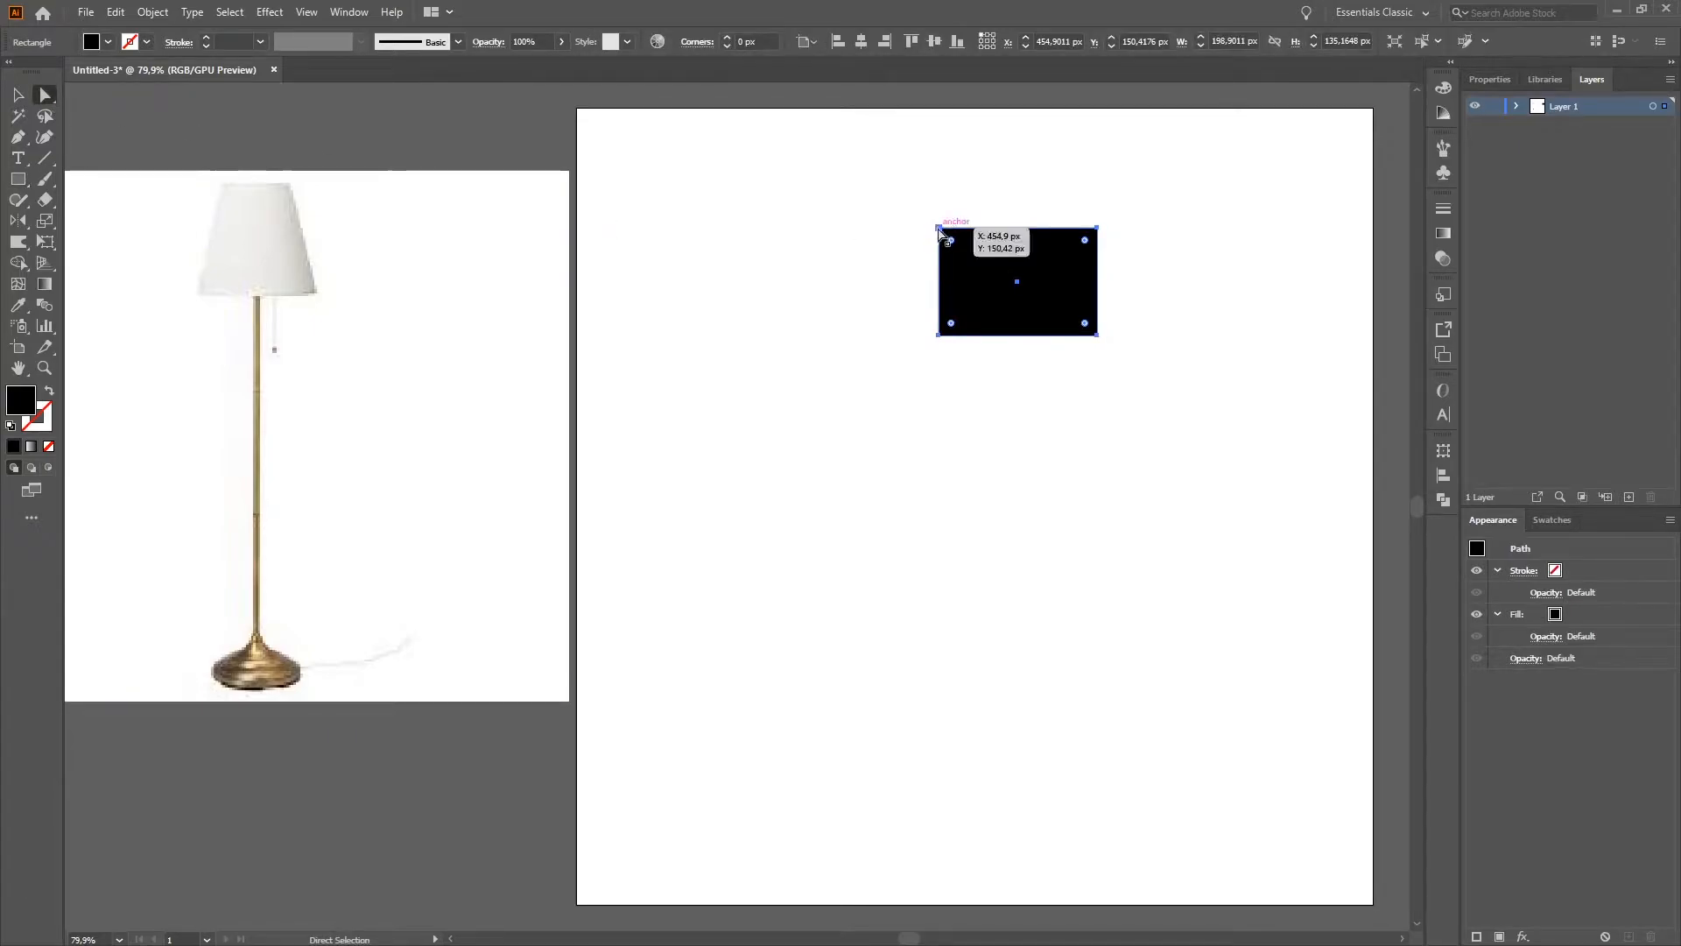
click(1097, 229)
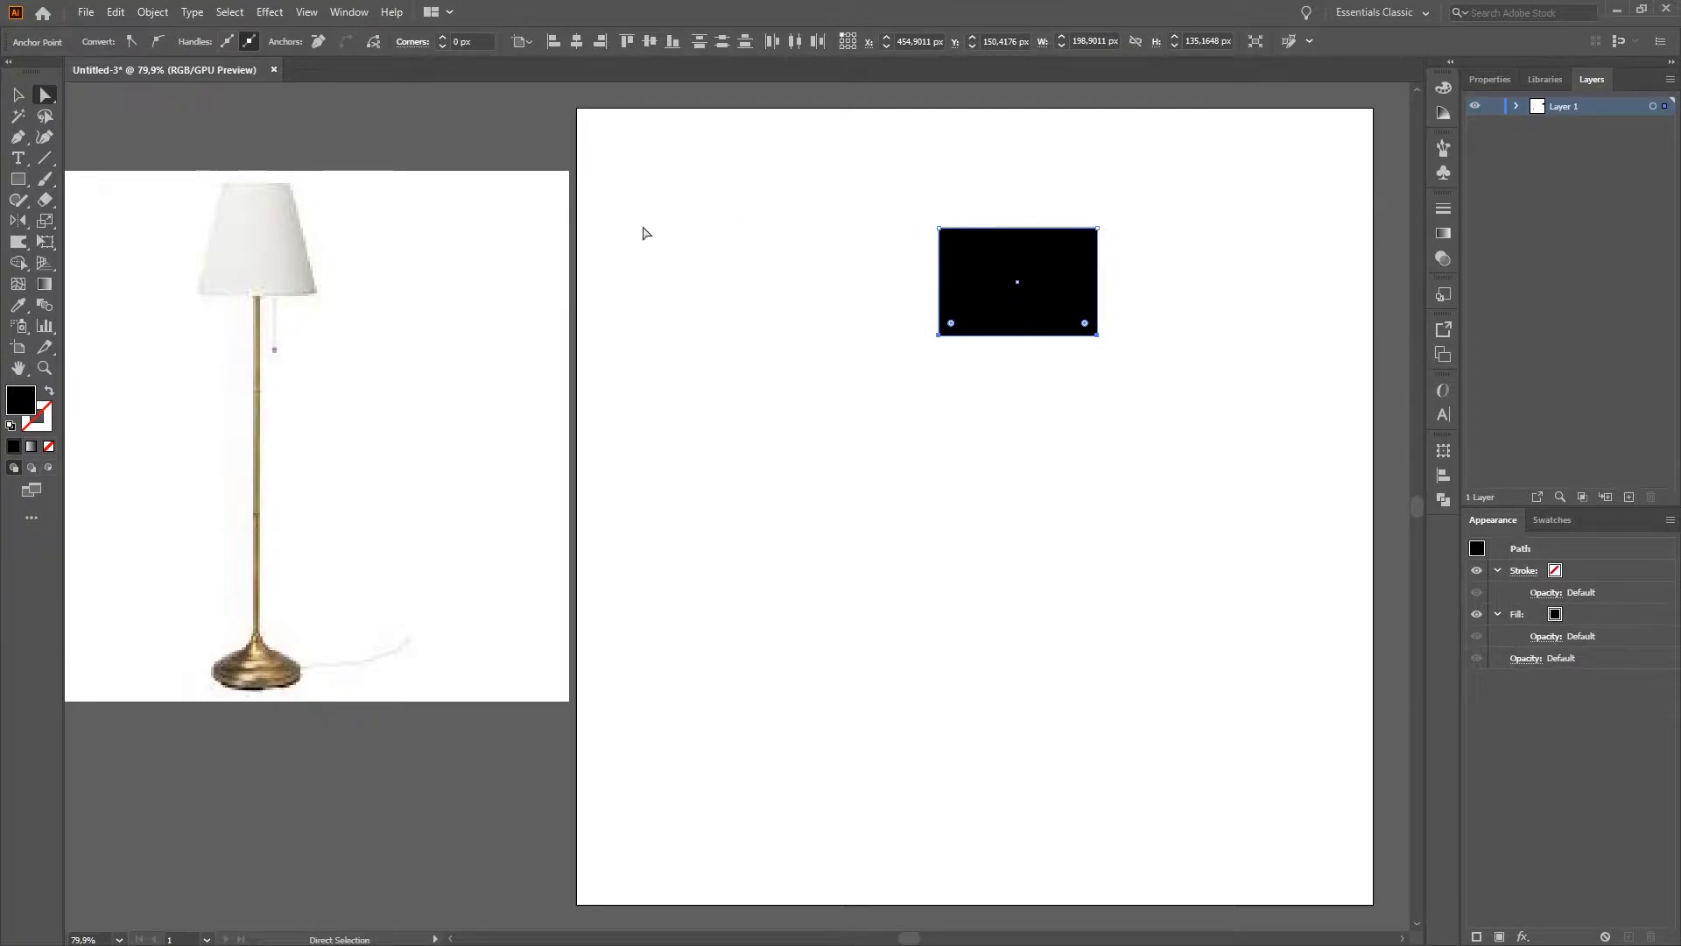
click(48, 228)
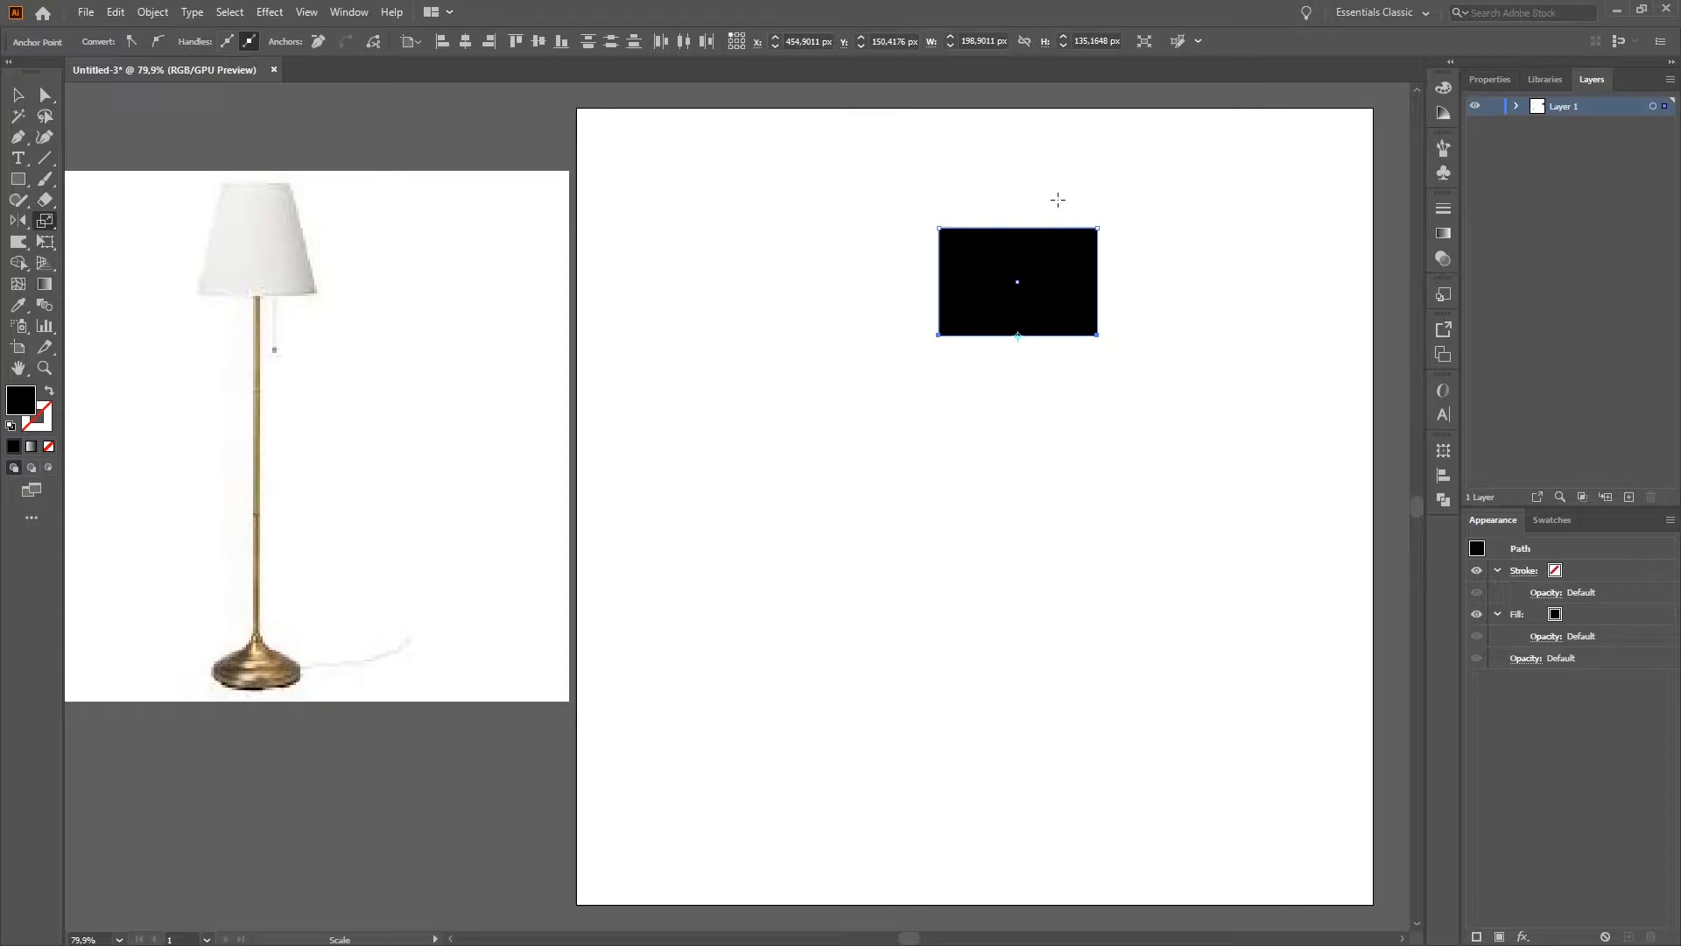
drag(1097, 209, 1133, 208)
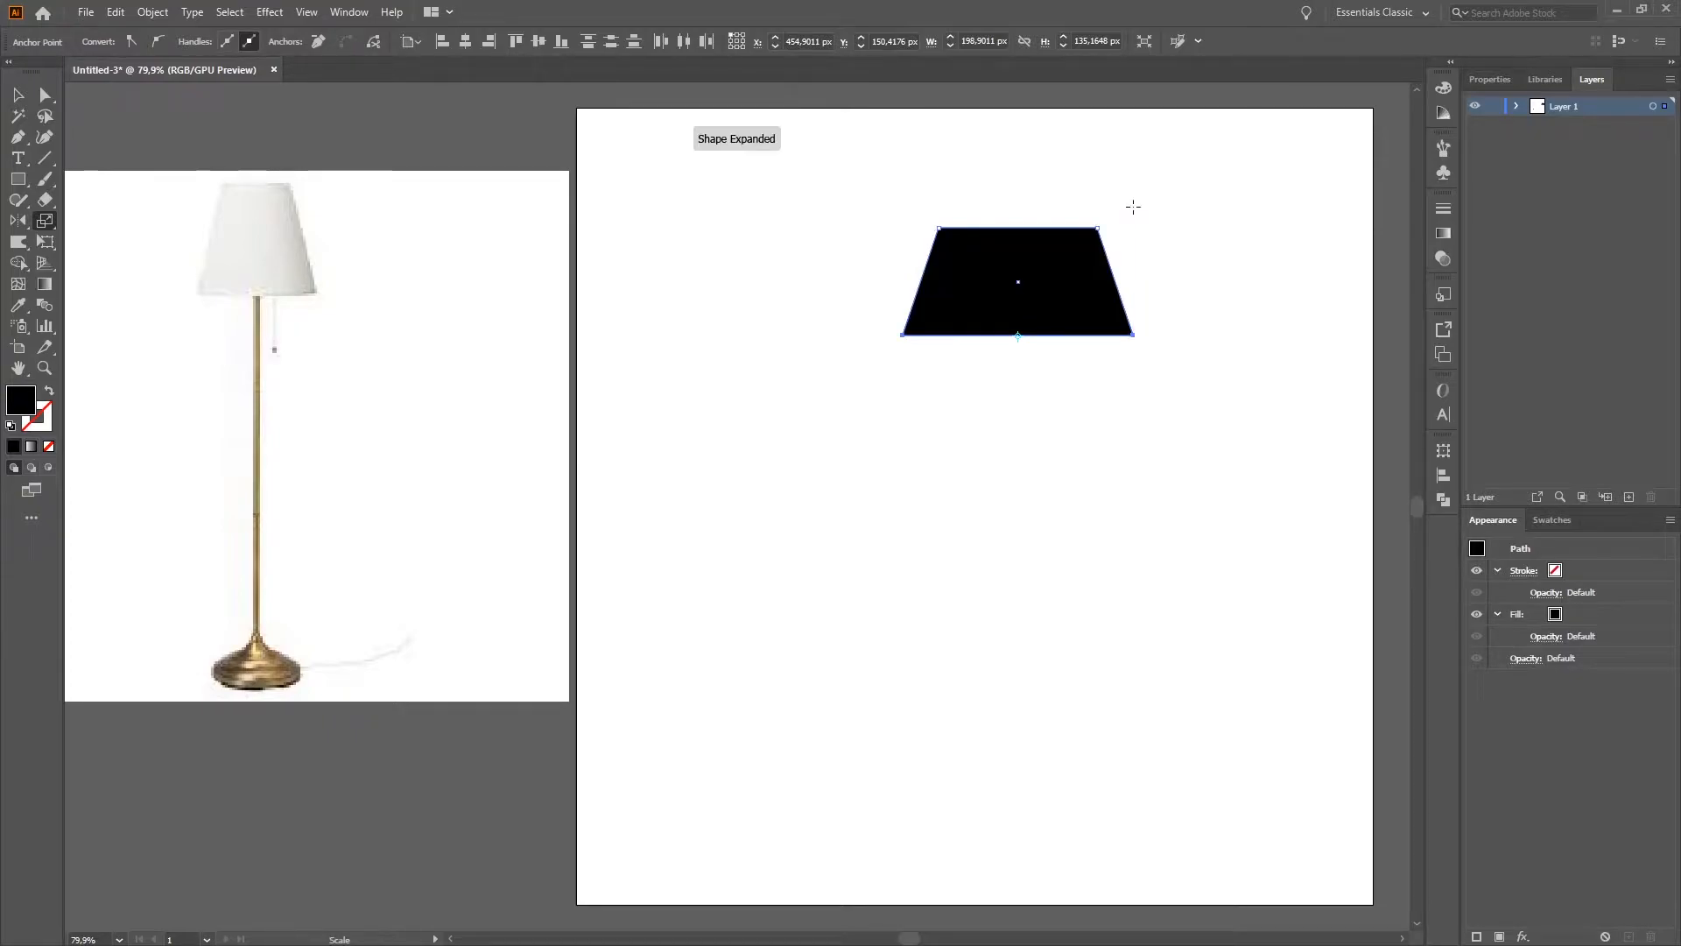
Step: Stretch the lampshade trapezoid downward to a height of about 149 px
click(21, 95)
click(890, 505)
click(1034, 322)
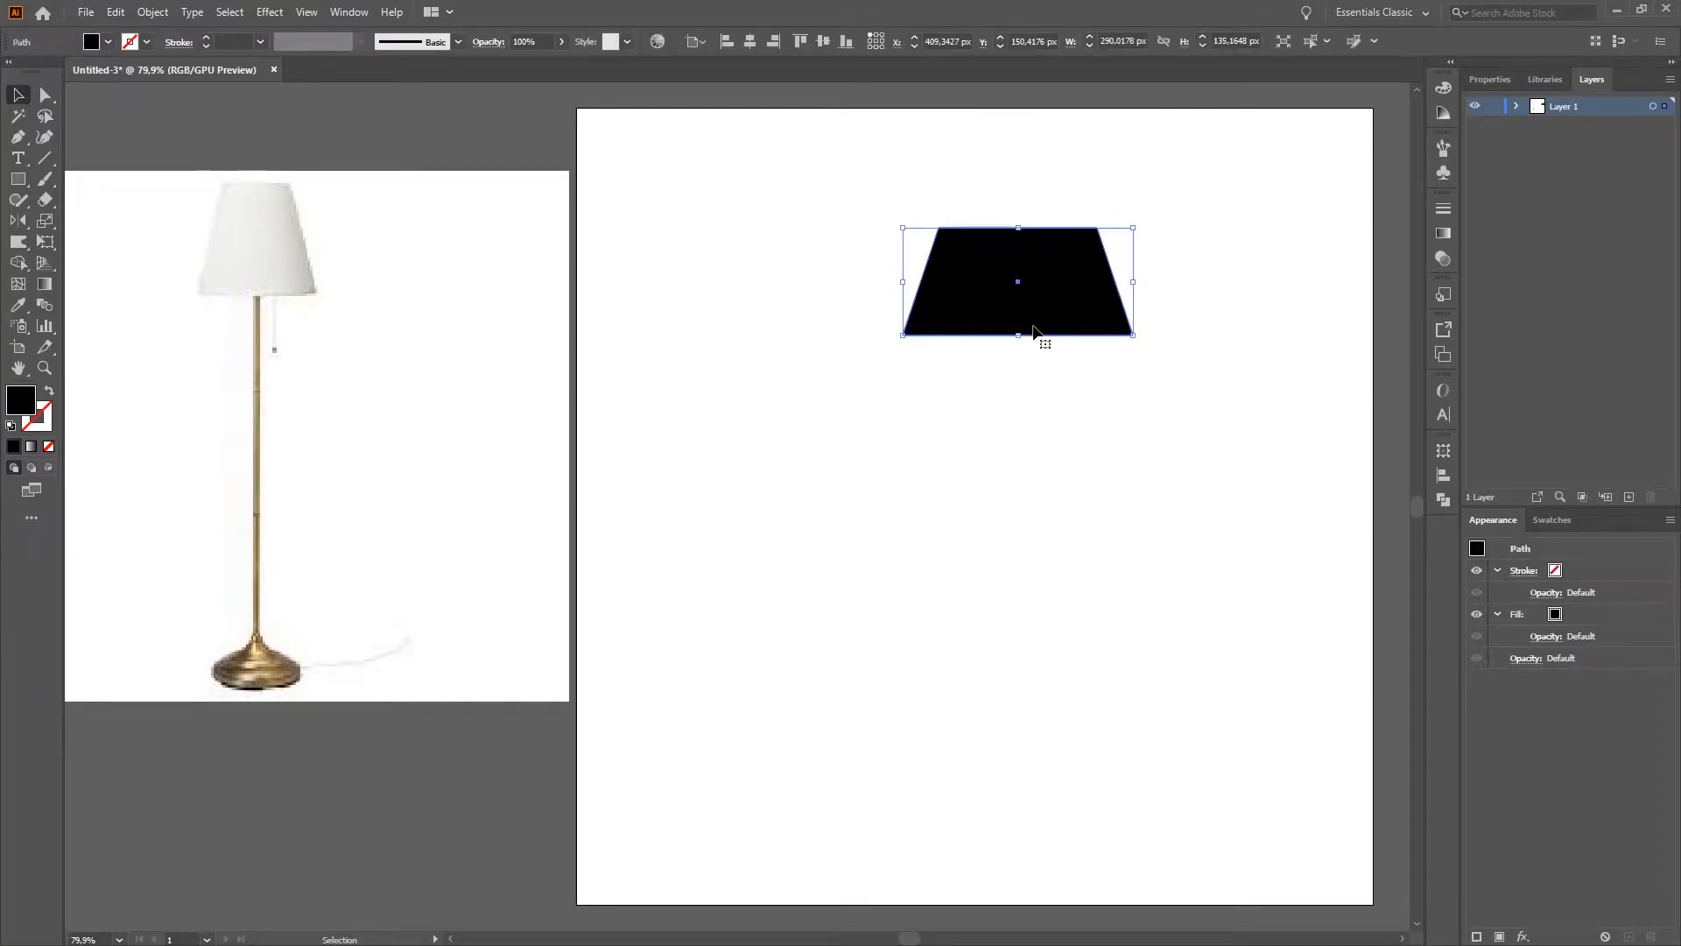
drag(1018, 339, 1021, 347)
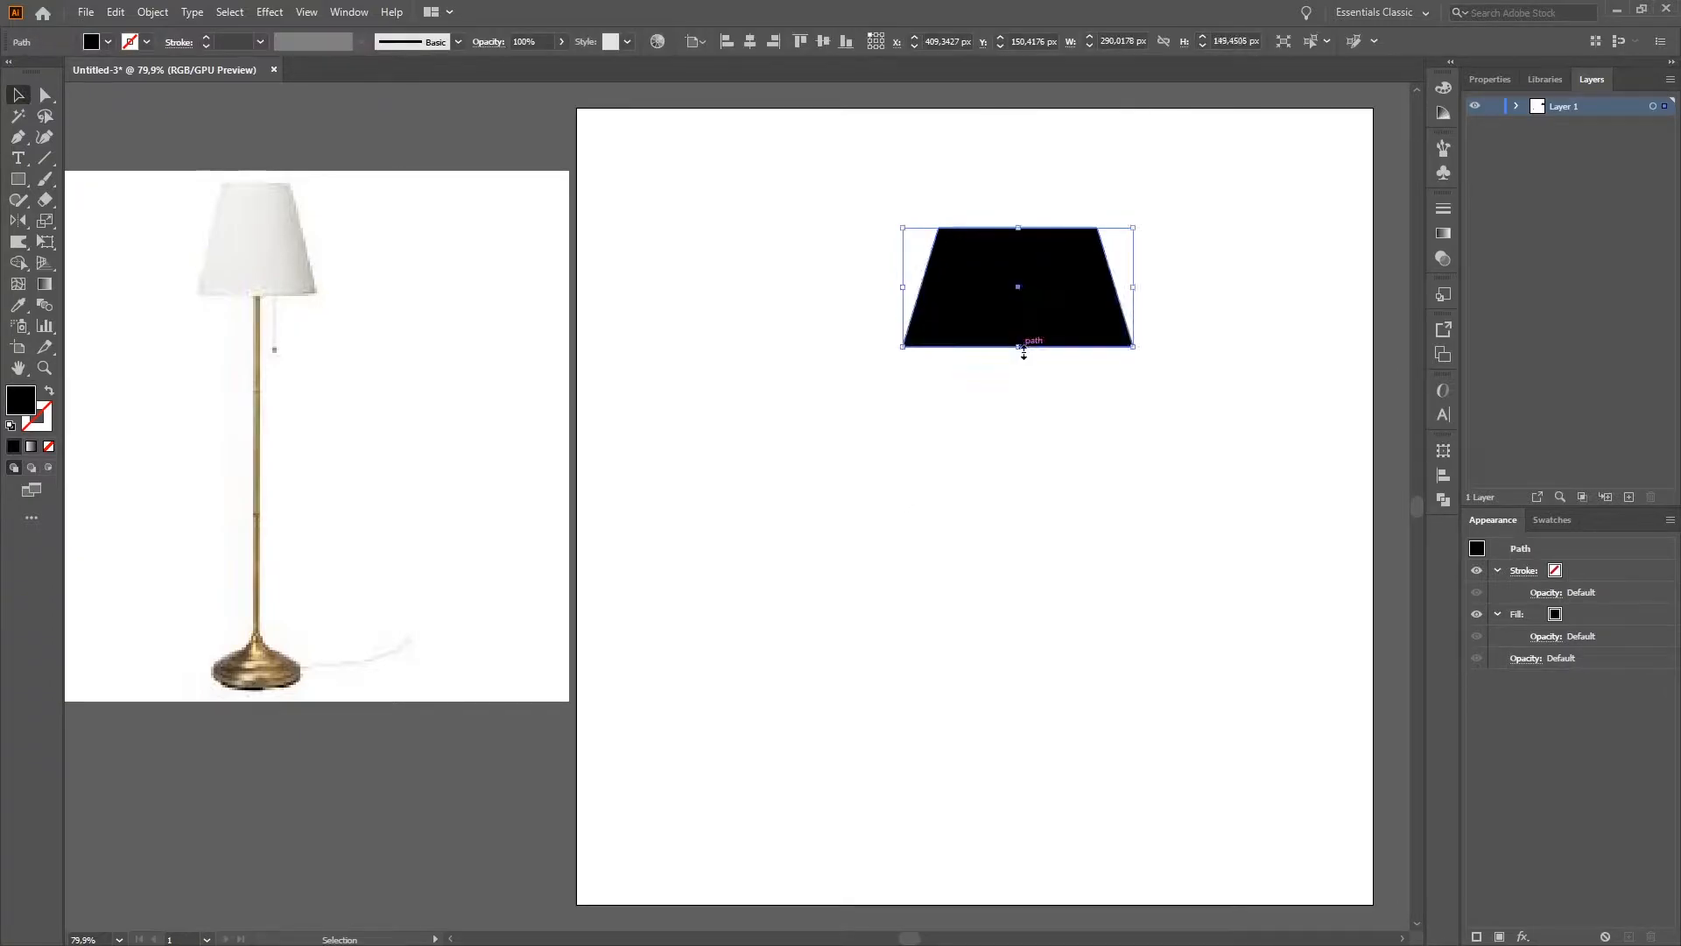
click(1032, 409)
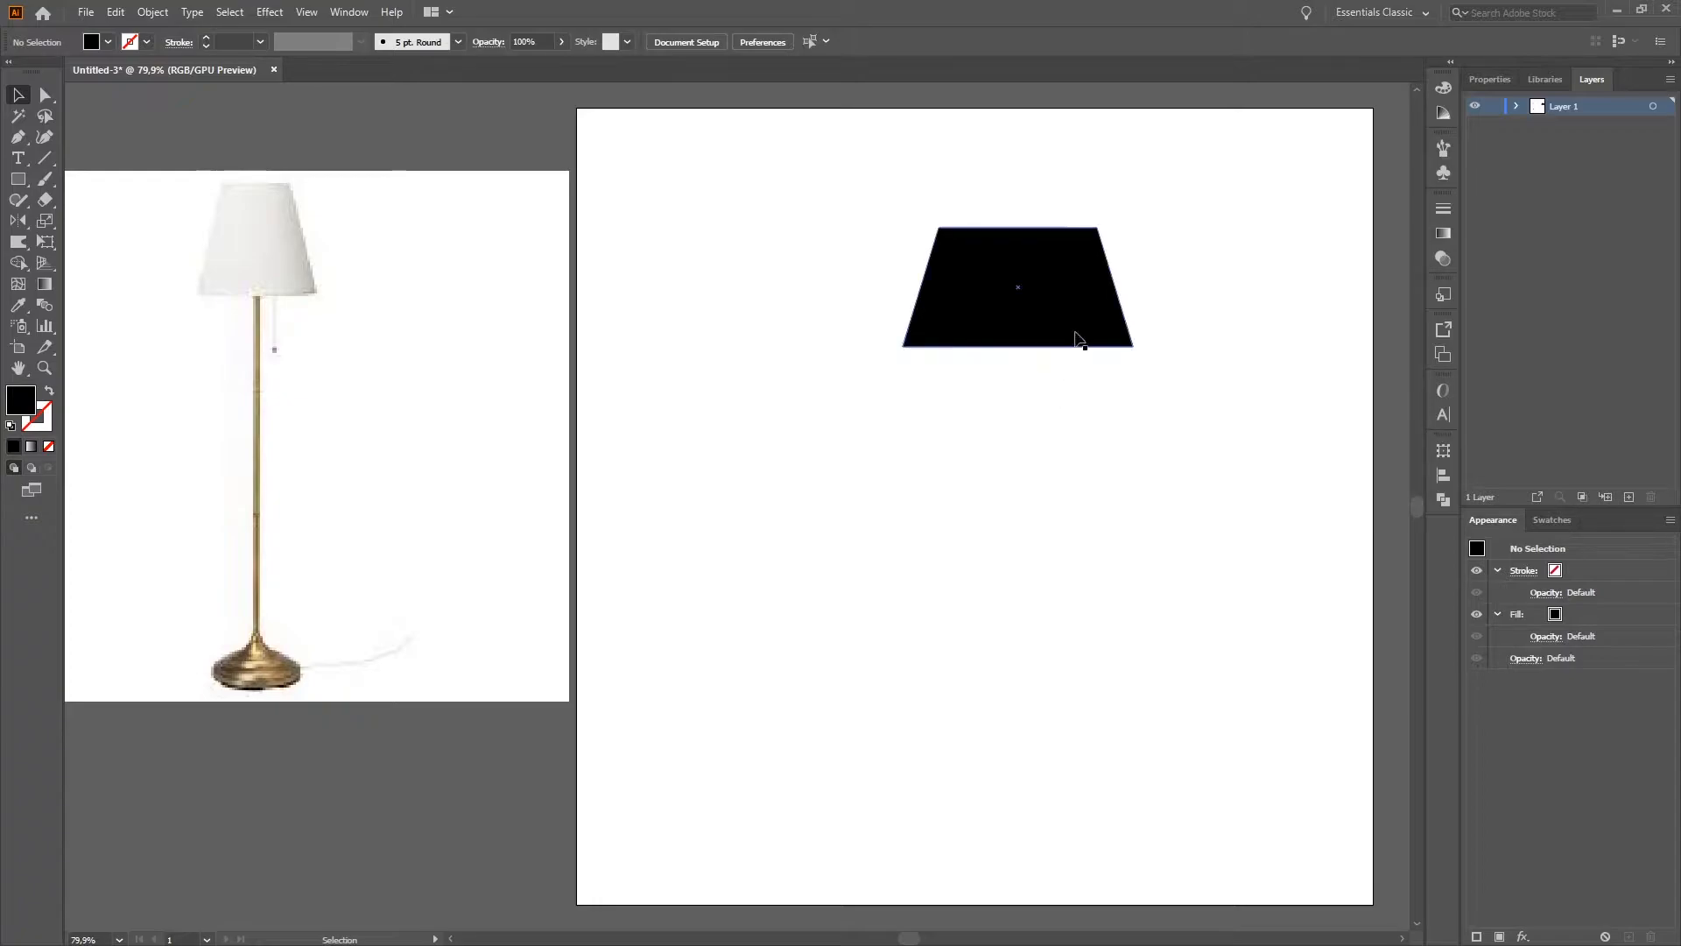
Step: Fill the lampshade trapezoid with the purple swatch
click(1080, 333)
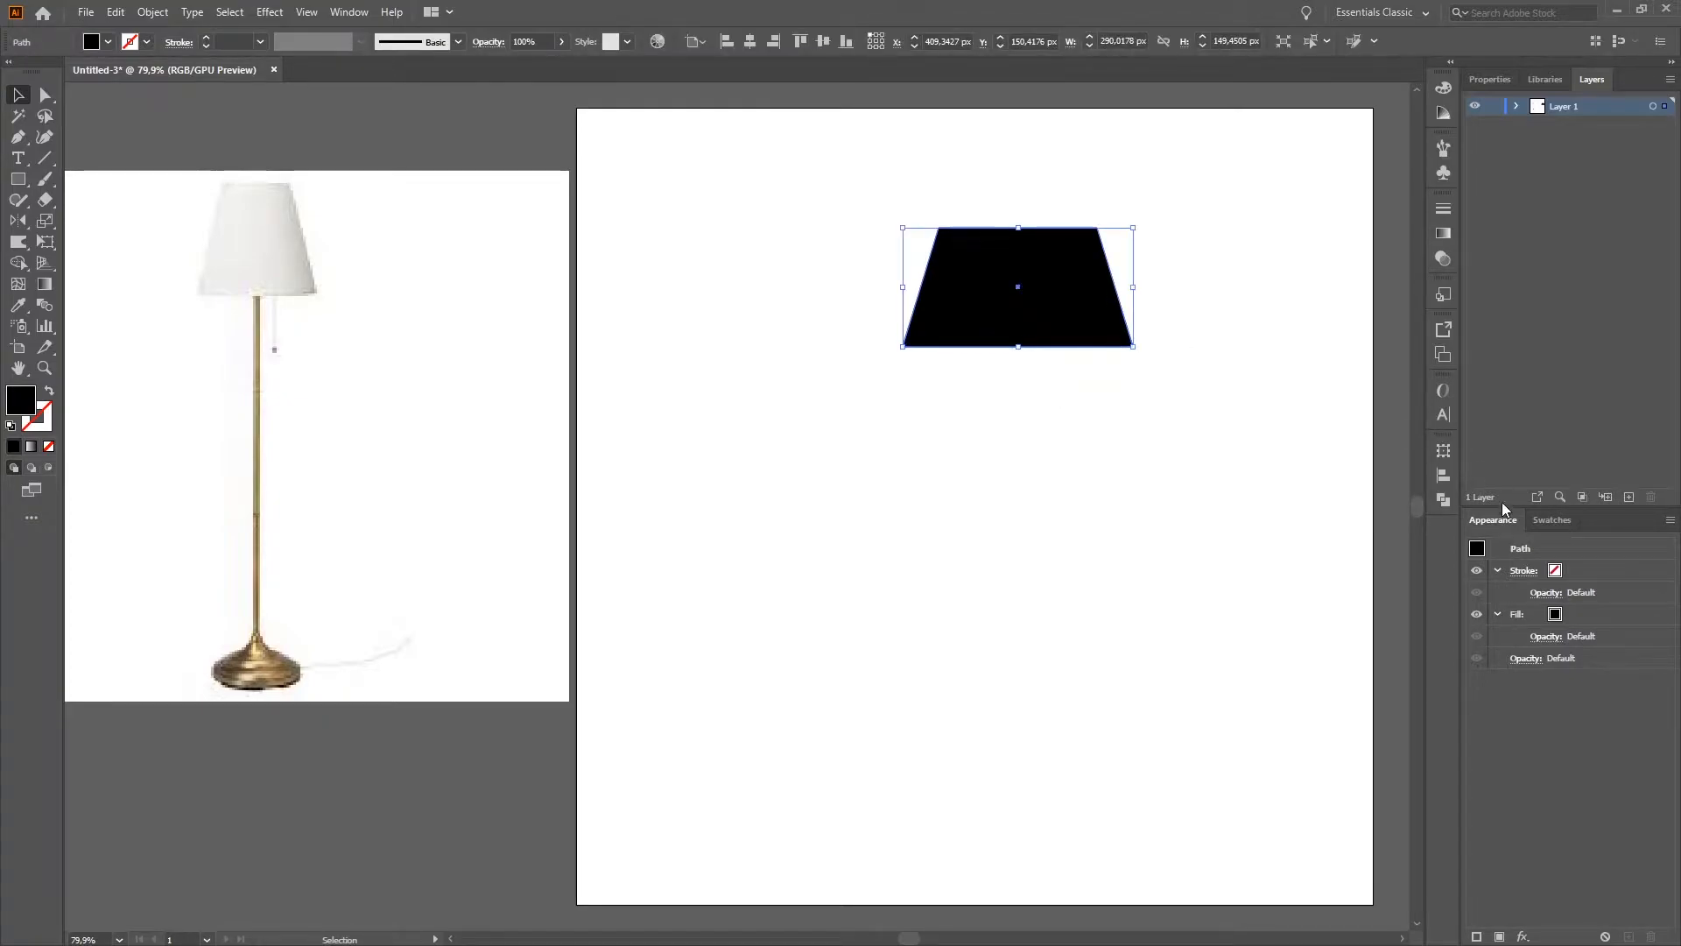
click(1553, 520)
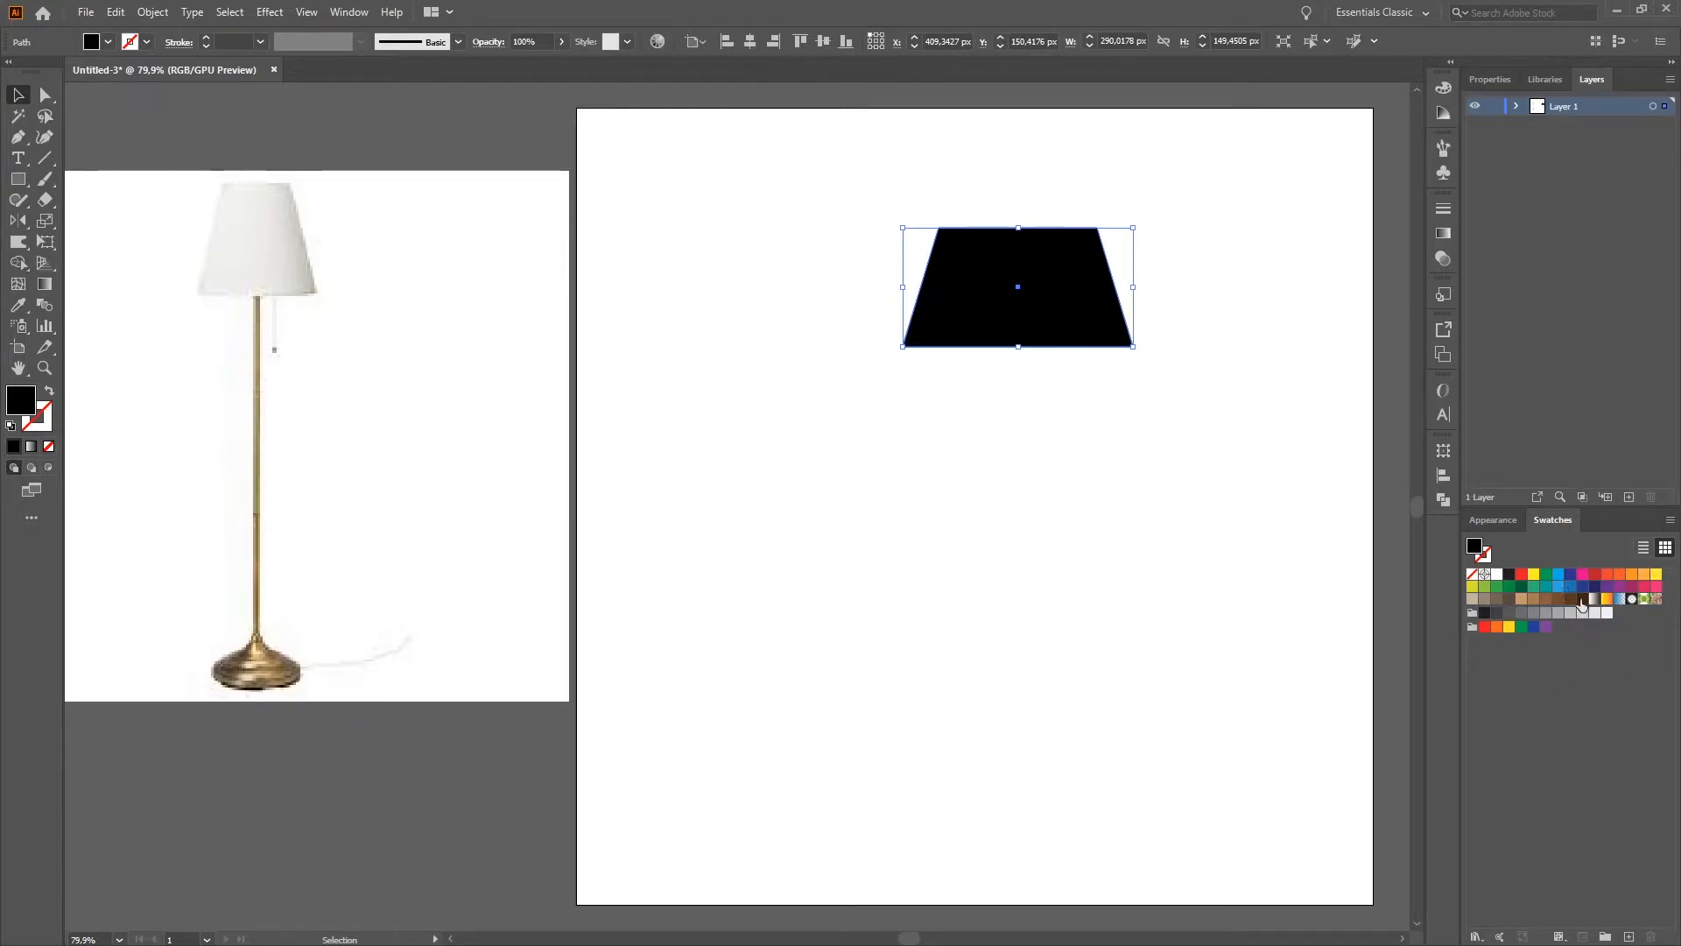
click(1547, 626)
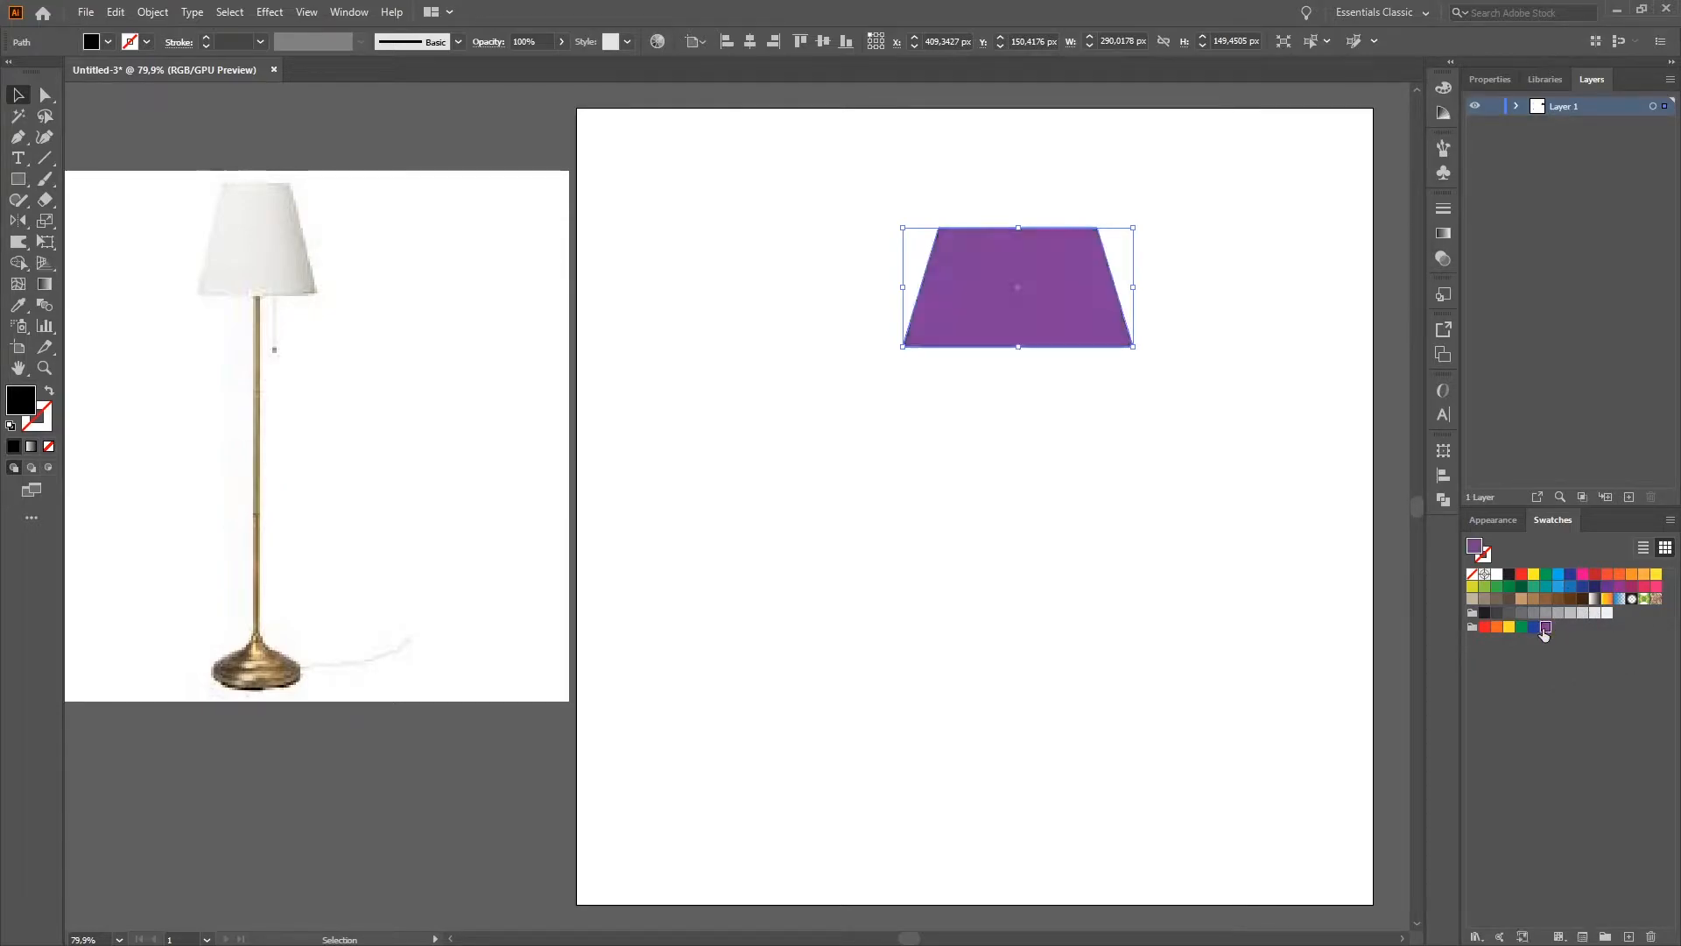
click(1223, 552)
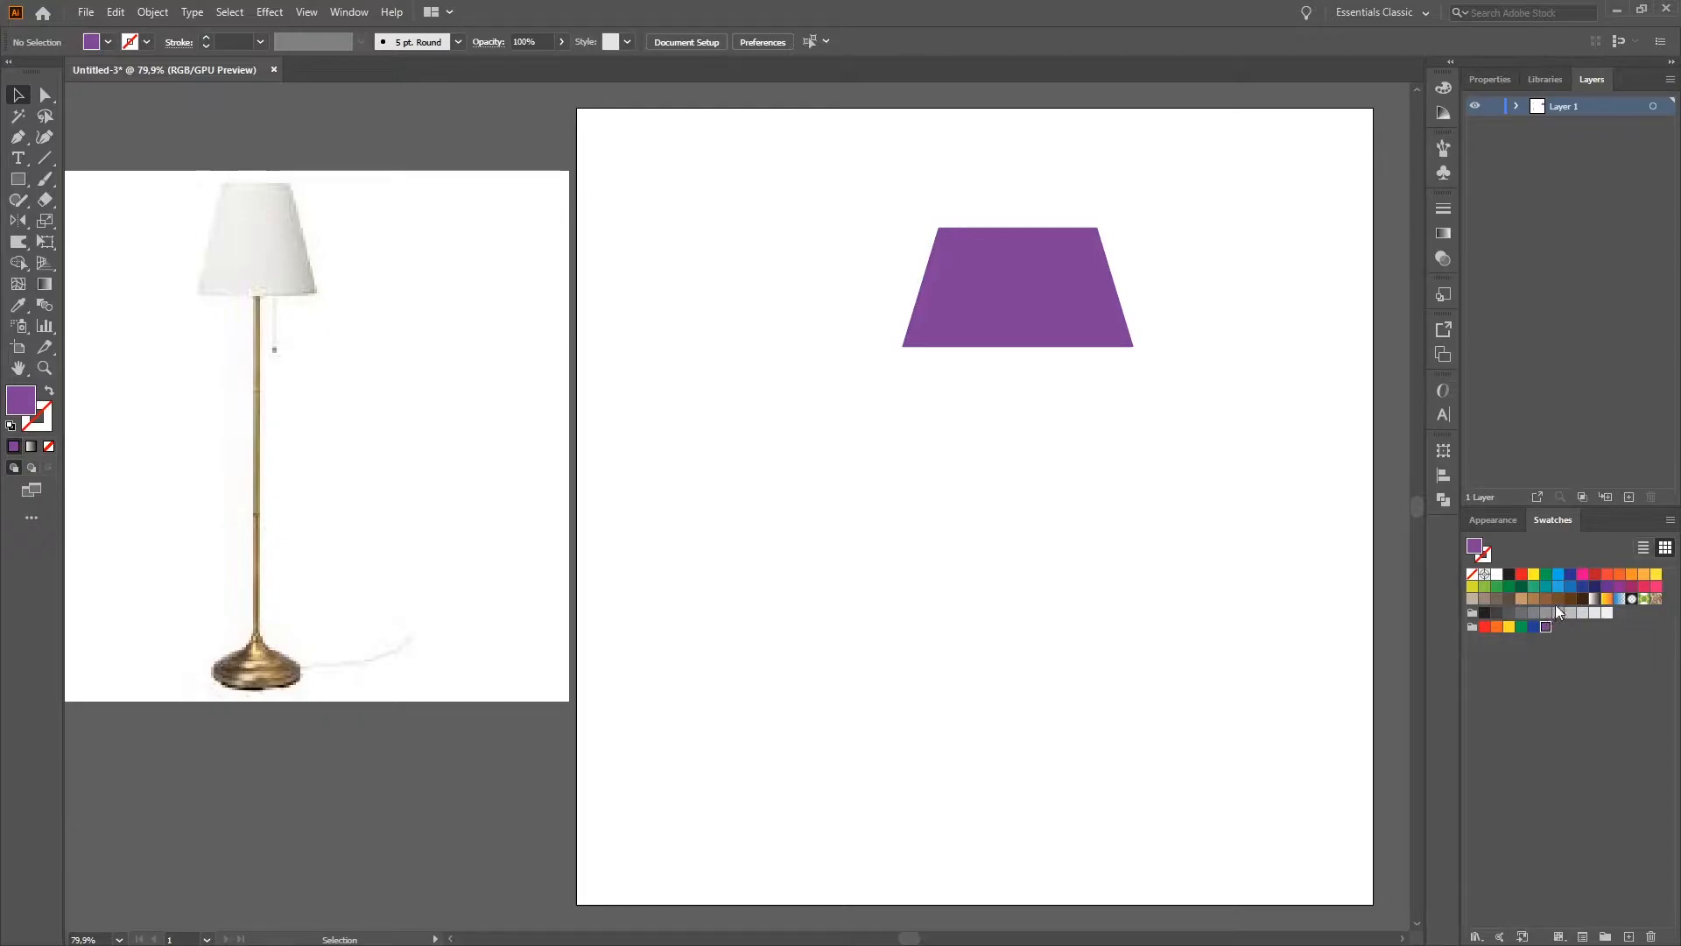
Step: Fill the lampshade trapezoid with the dark magenta swatch
click(1630, 587)
click(1090, 333)
click(1631, 588)
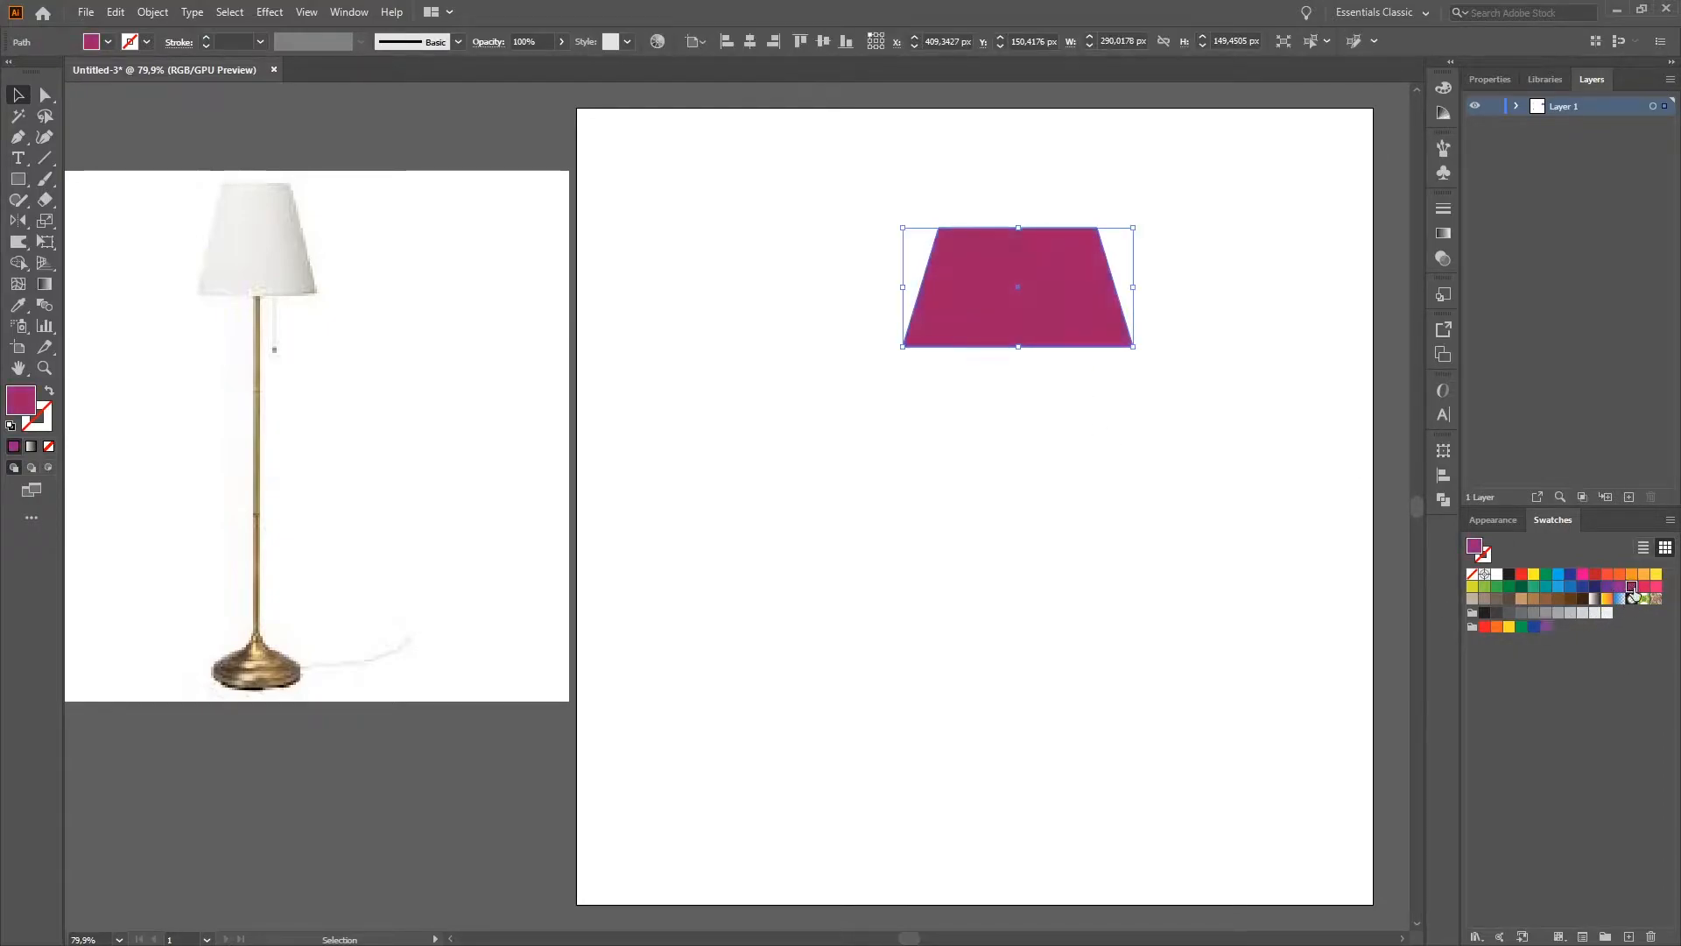
click(1279, 521)
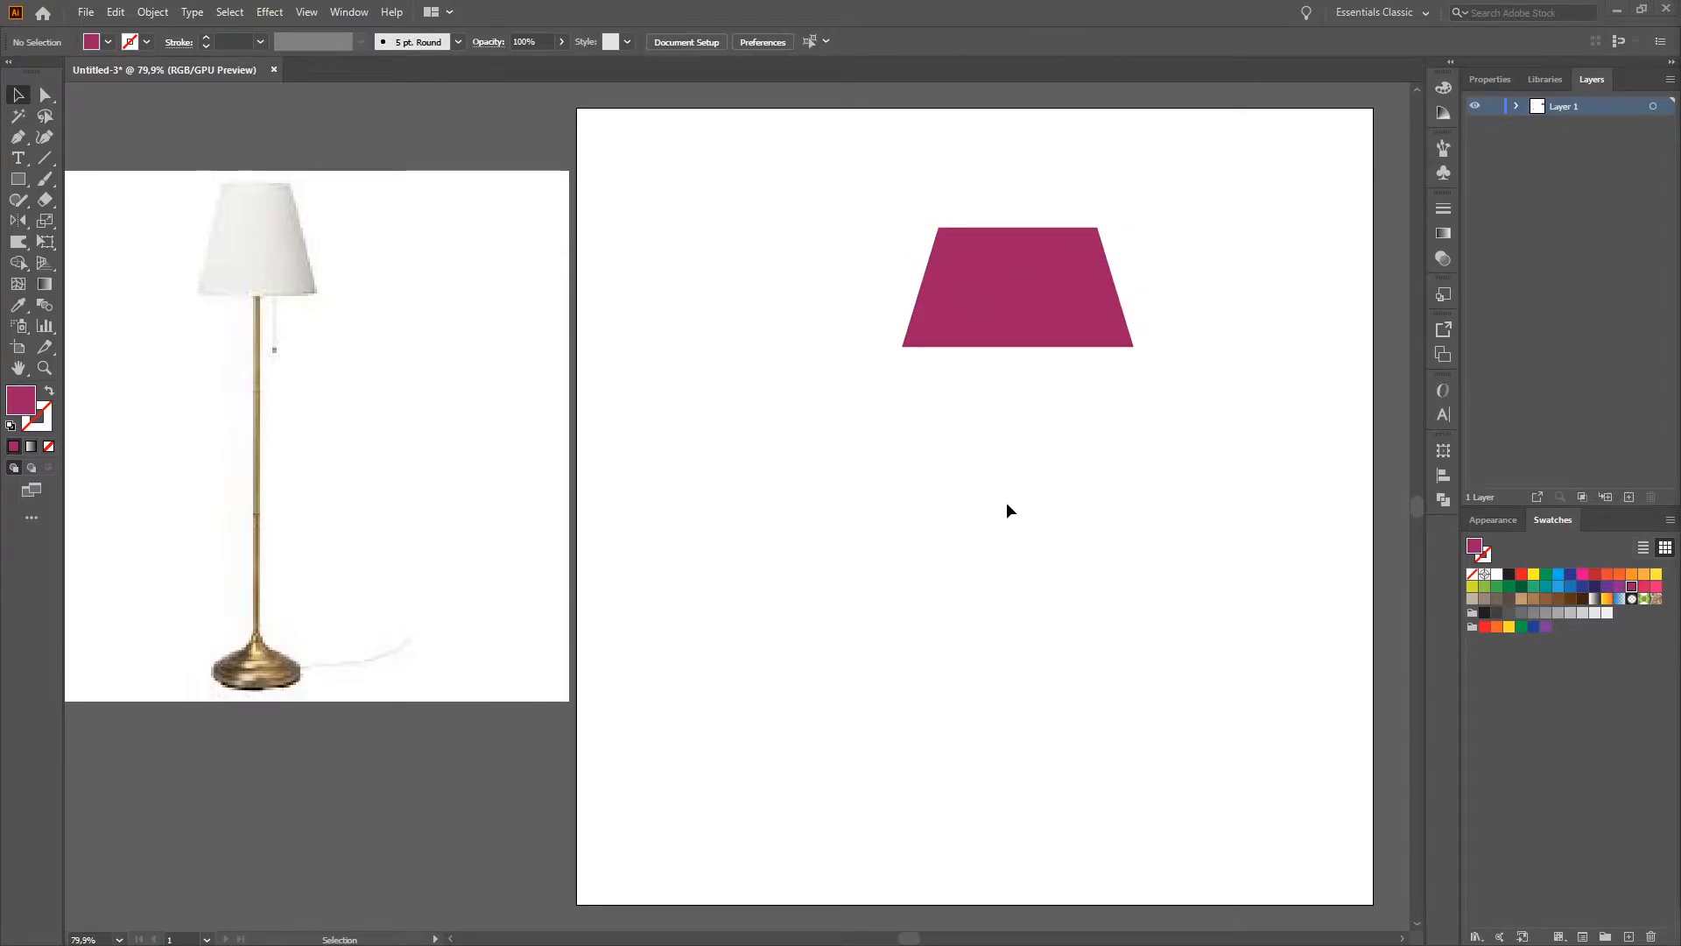
Step: Draw a thin vertical pole about 8 by 285 px below the lampshade and move it up so its top overlaps the shade
click(17, 178)
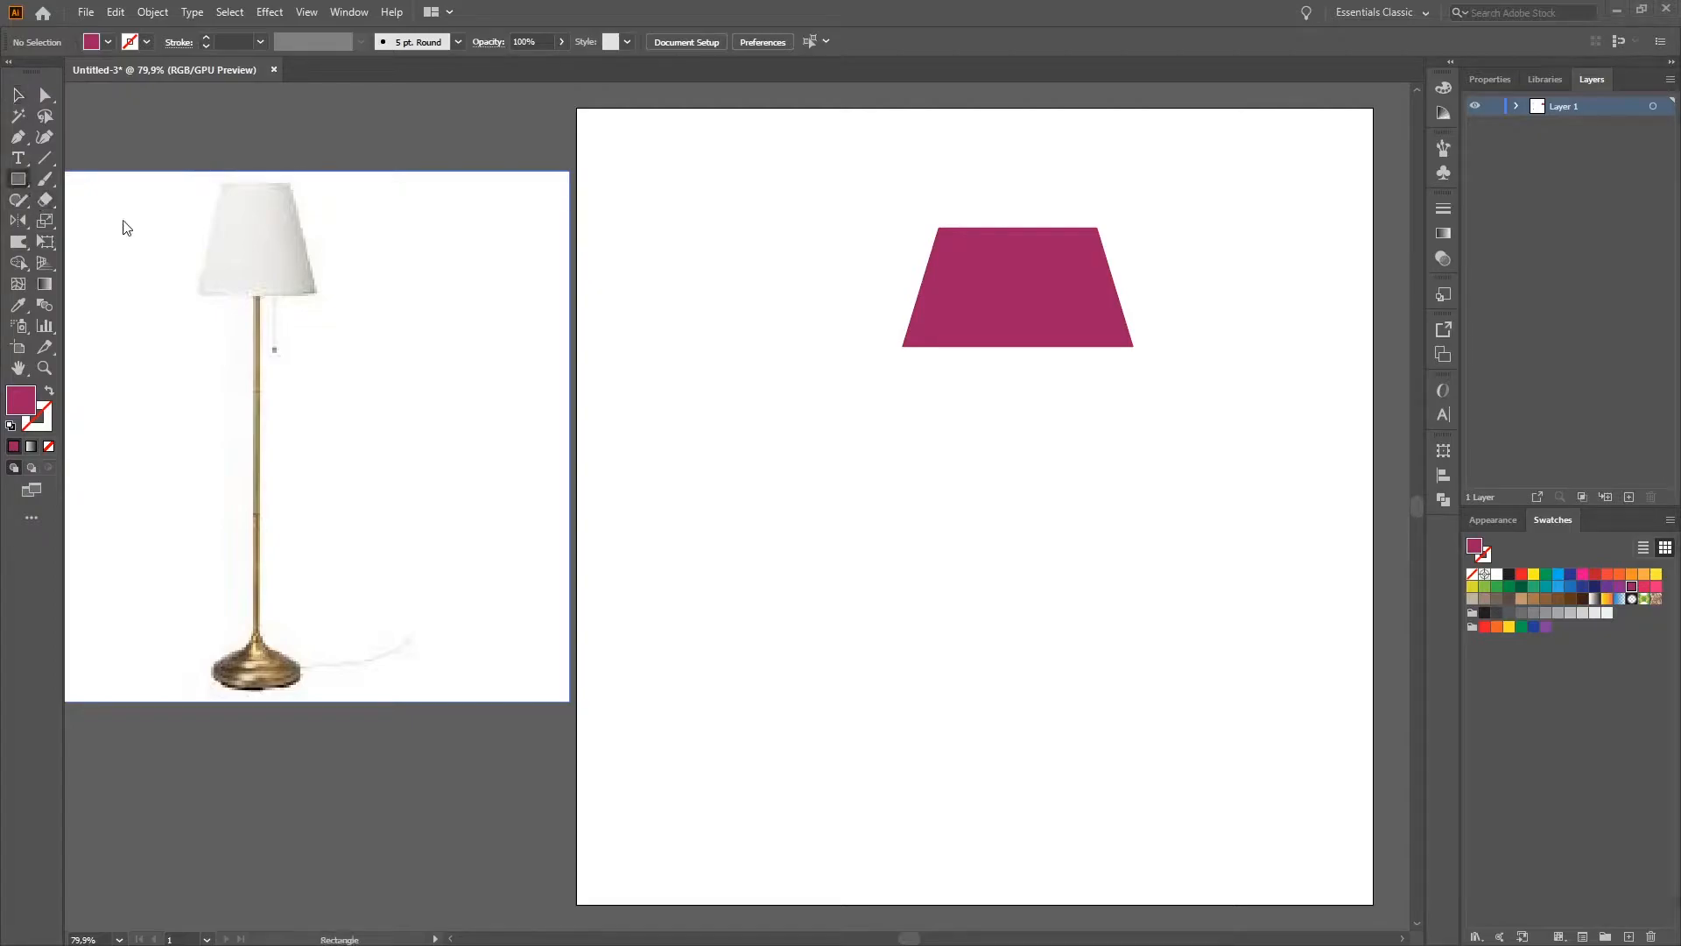
drag(1013, 358, 1015, 583)
key(v)
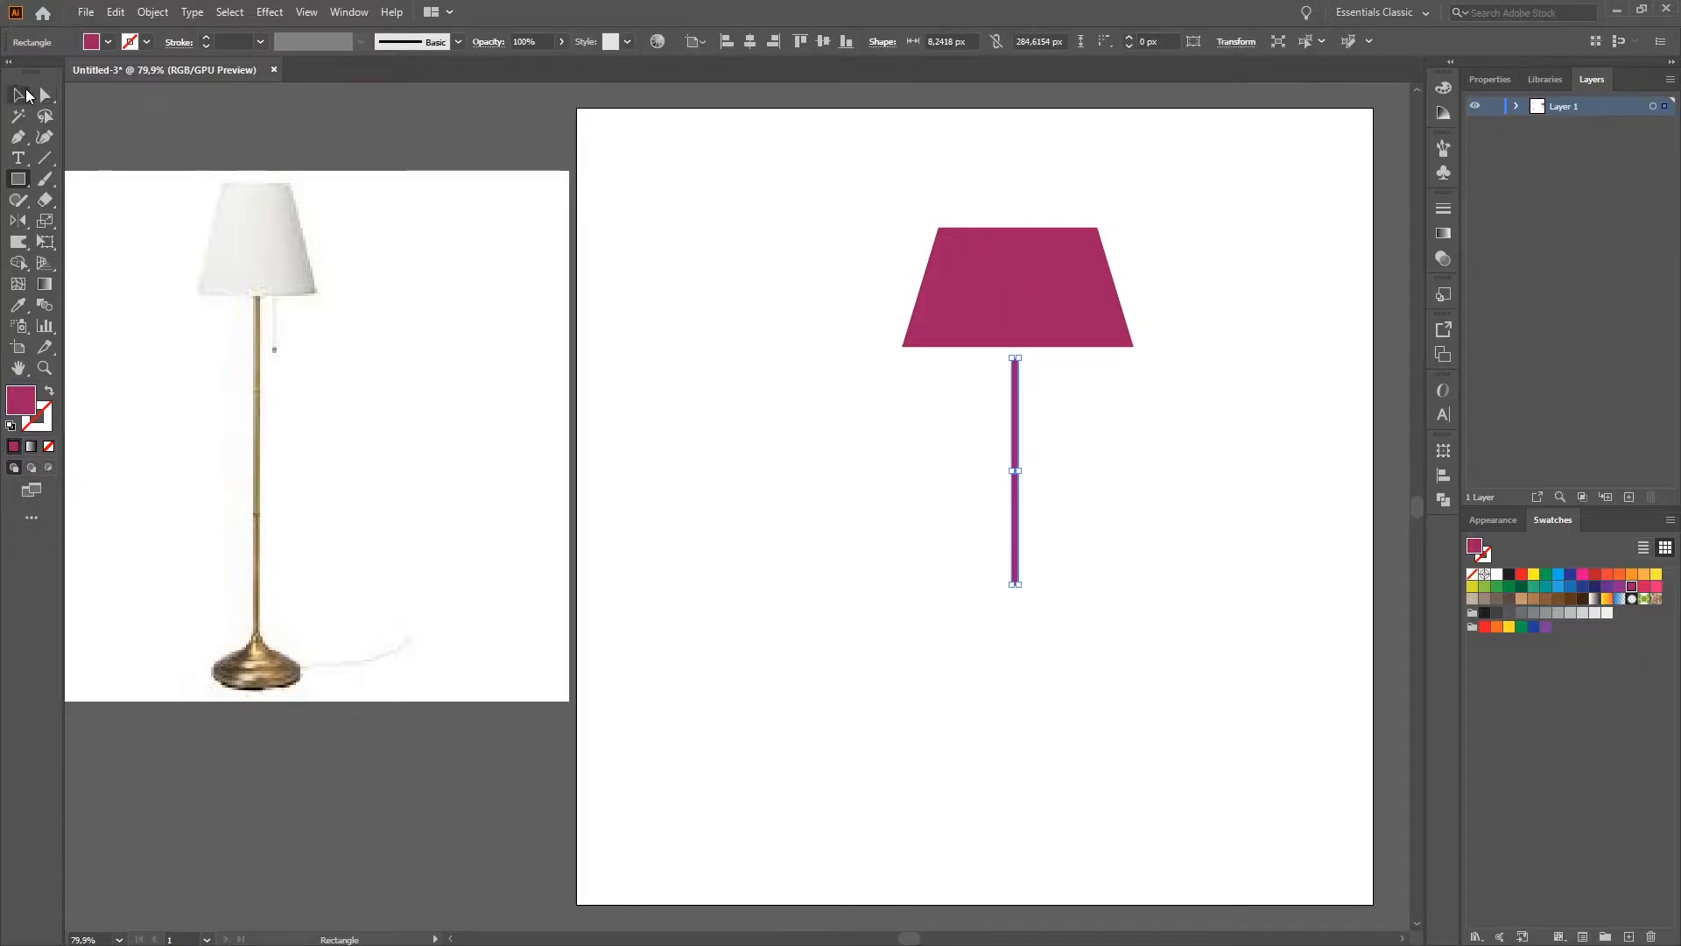
drag(1018, 506, 1016, 491)
Step: Center the lampshade and the pole horizontally on the artboard
drag(818, 219, 1199, 690)
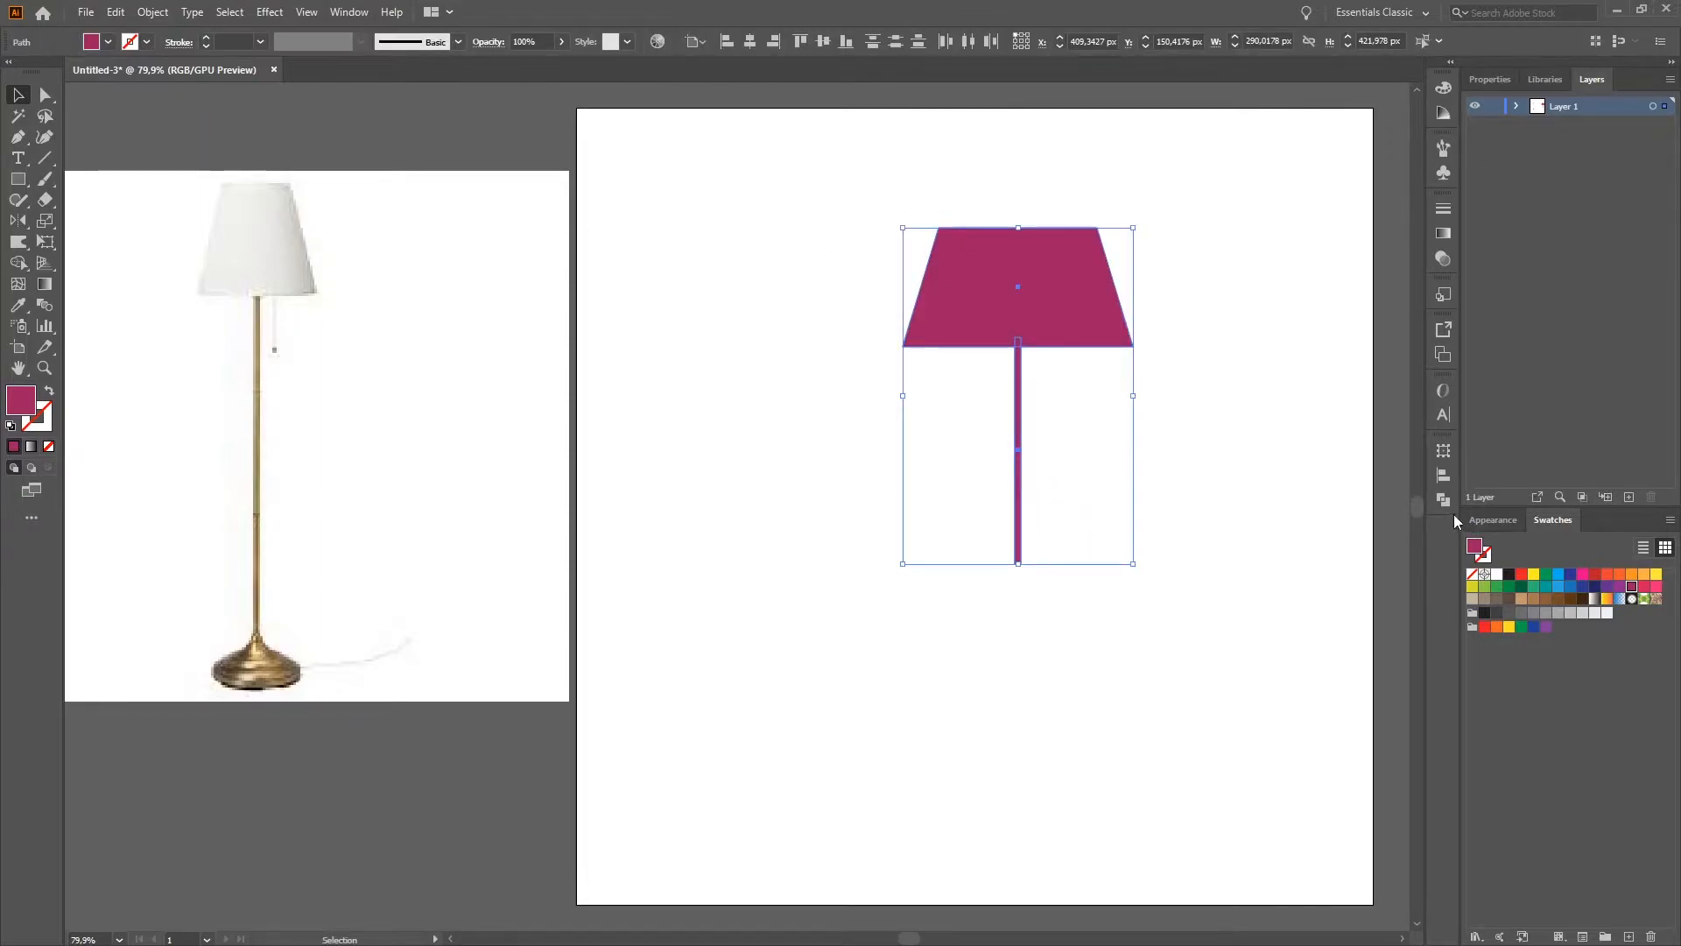
click(1443, 479)
click(1411, 592)
click(1411, 592)
click(1270, 489)
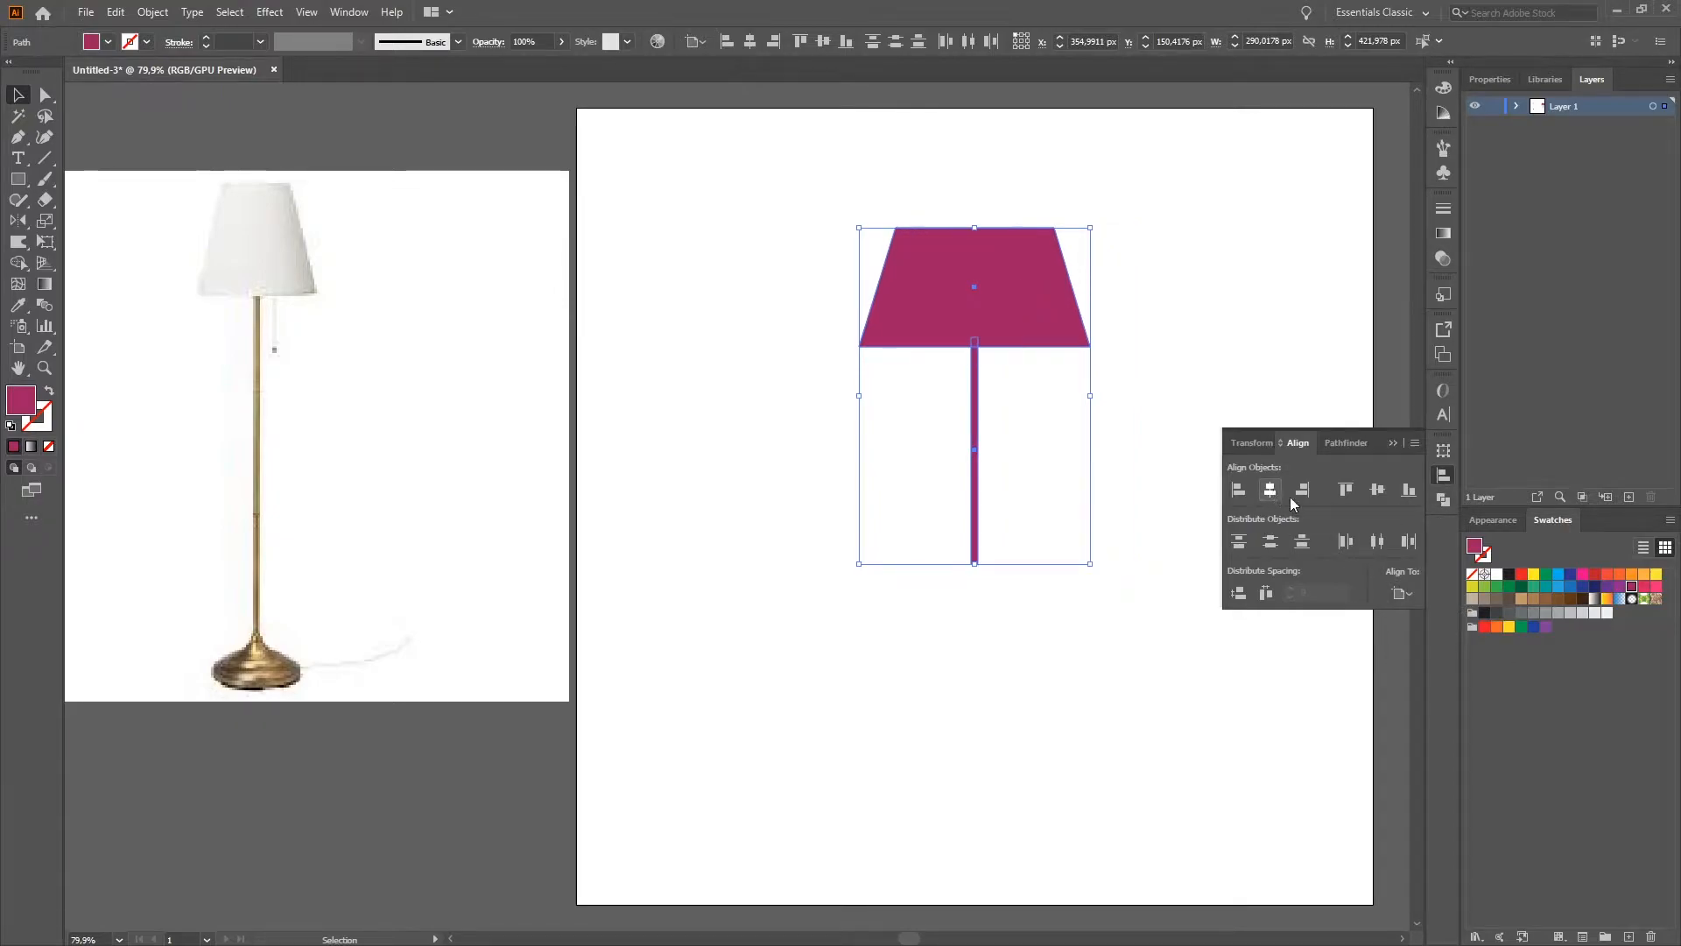
click(1243, 355)
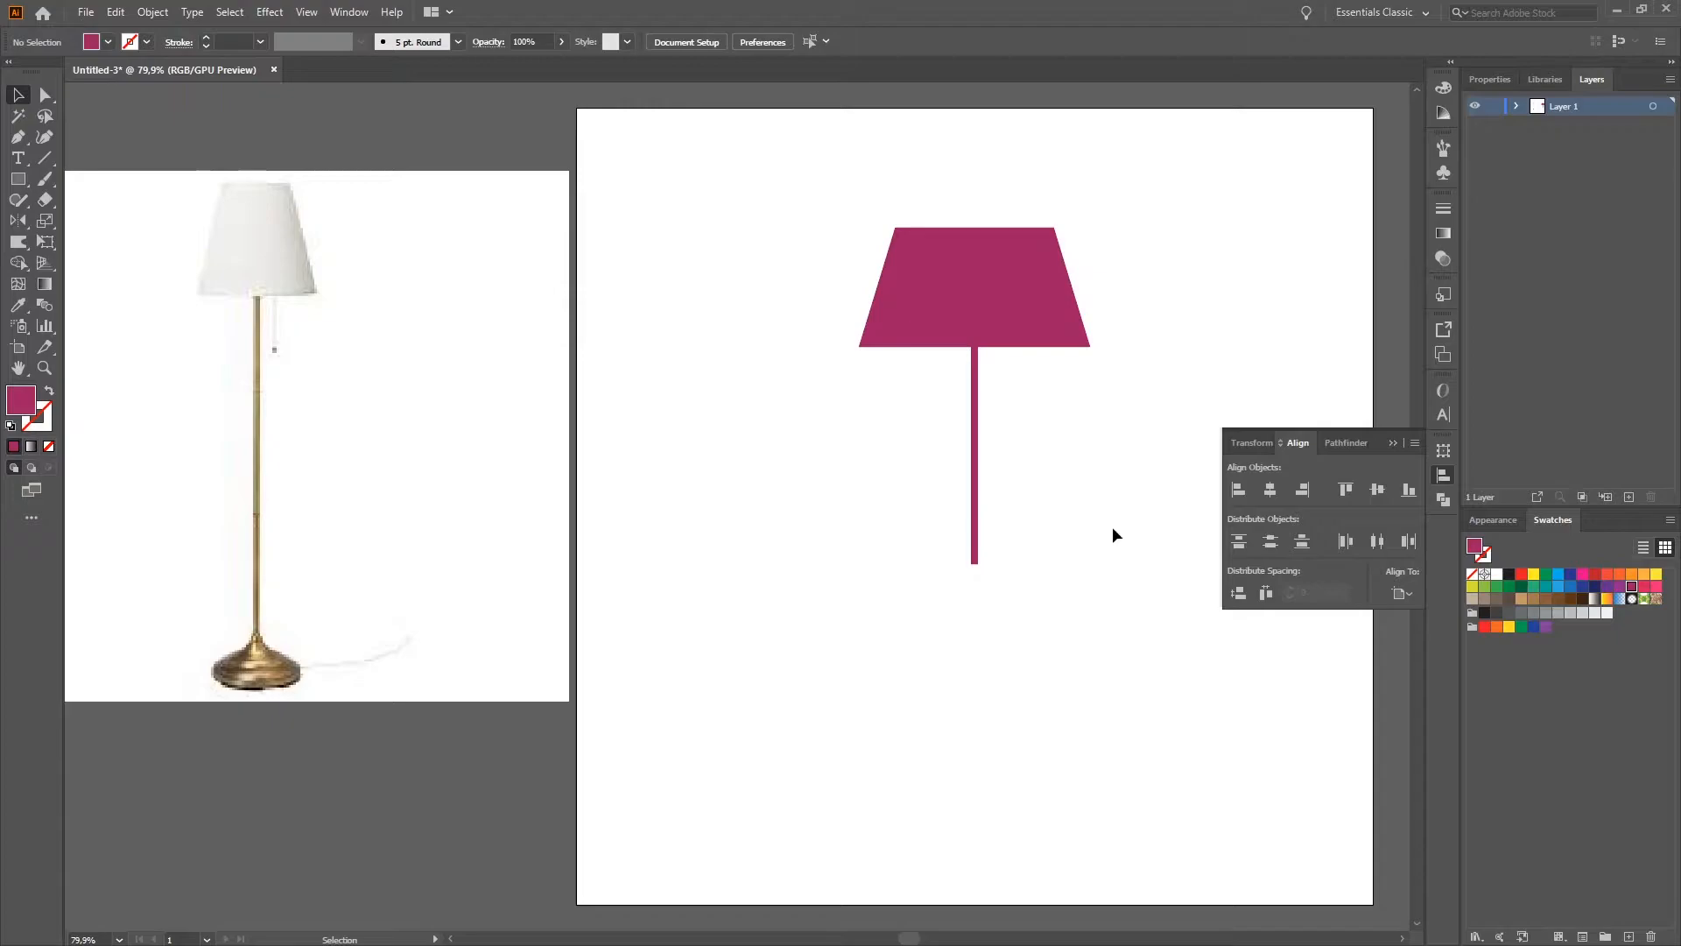
click(1393, 442)
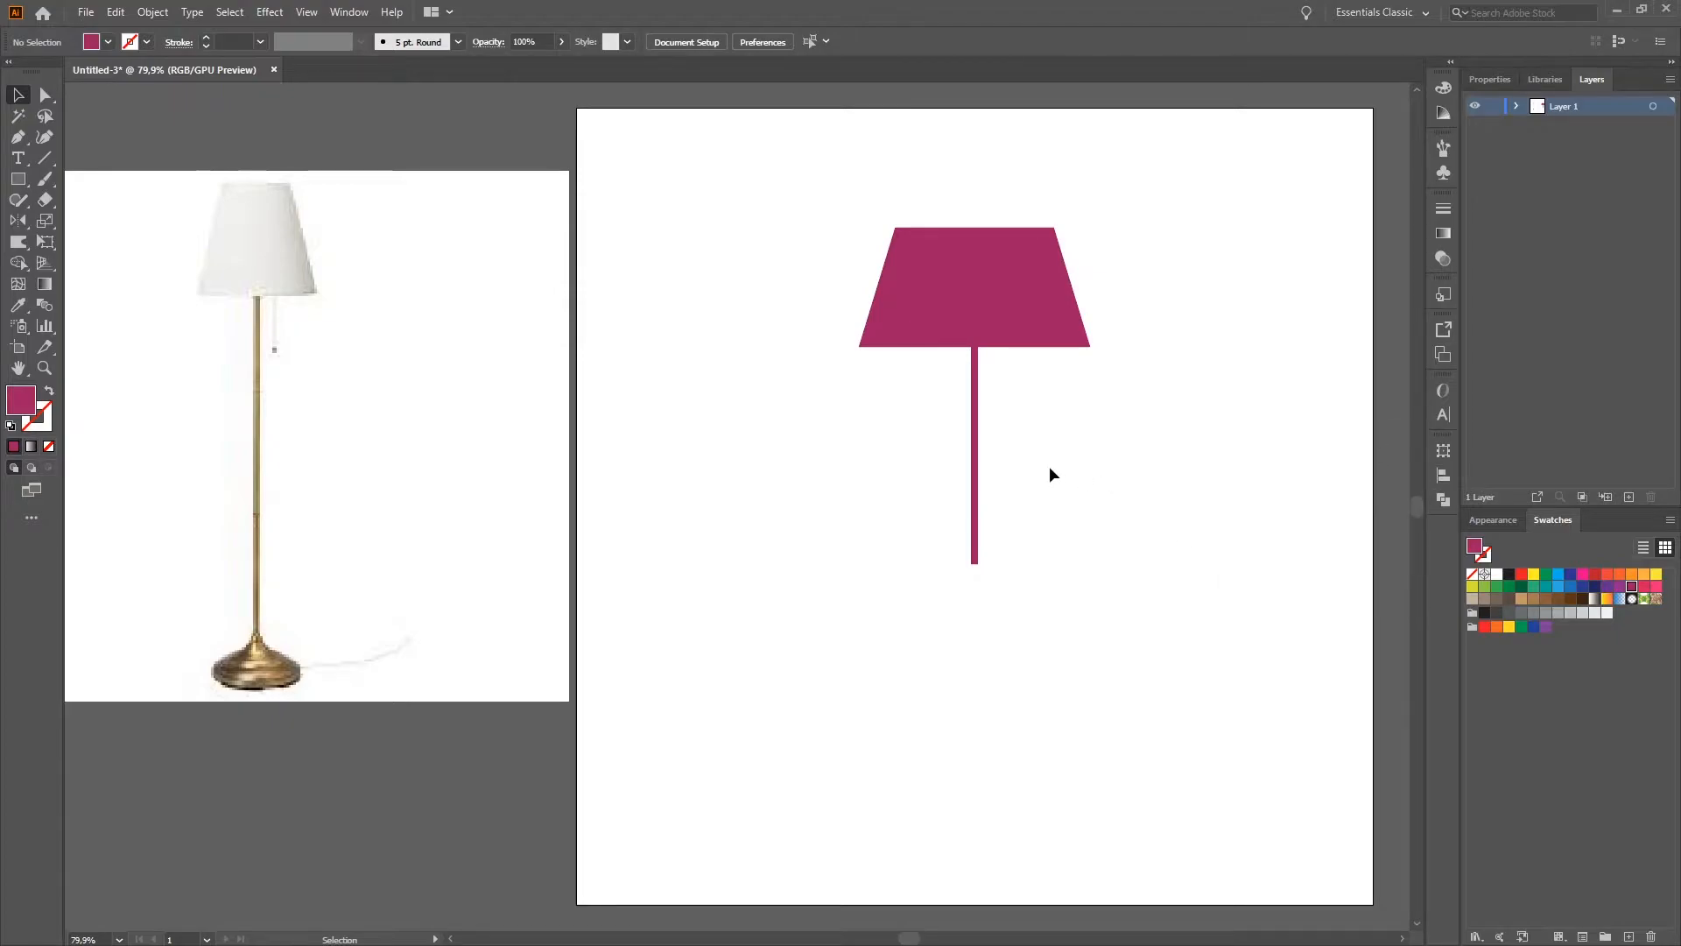
Step: Fill the pole with a medium gray swatch and place it behind the lampshade in the layer order
click(1533, 613)
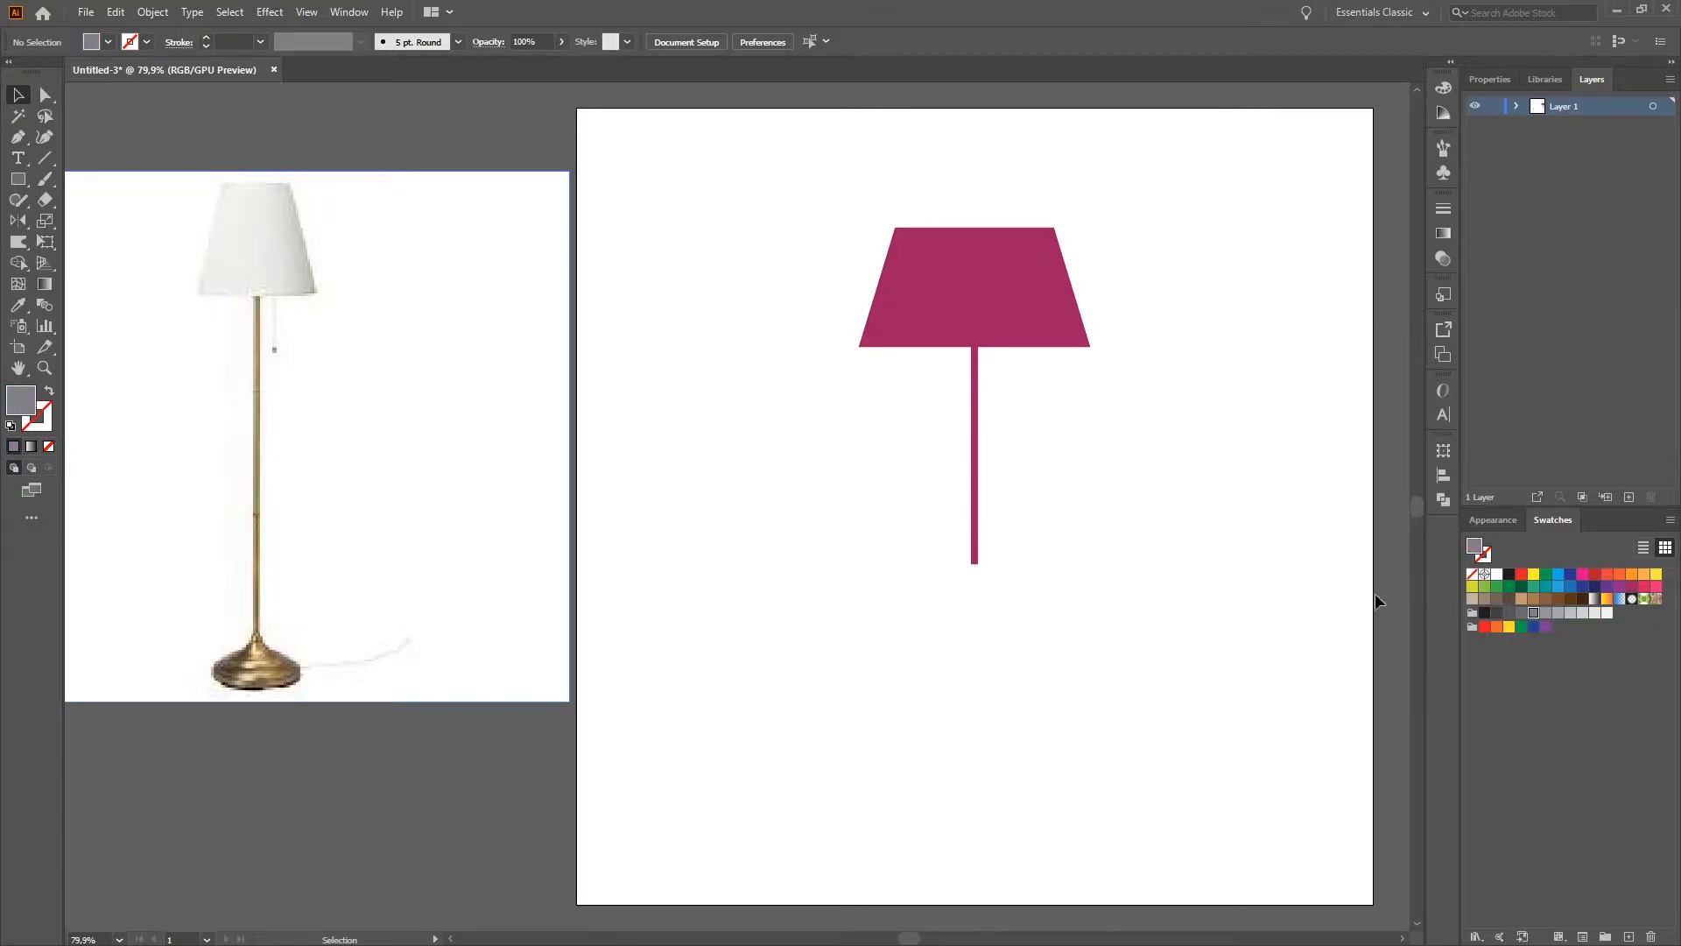
click(977, 481)
click(1547, 614)
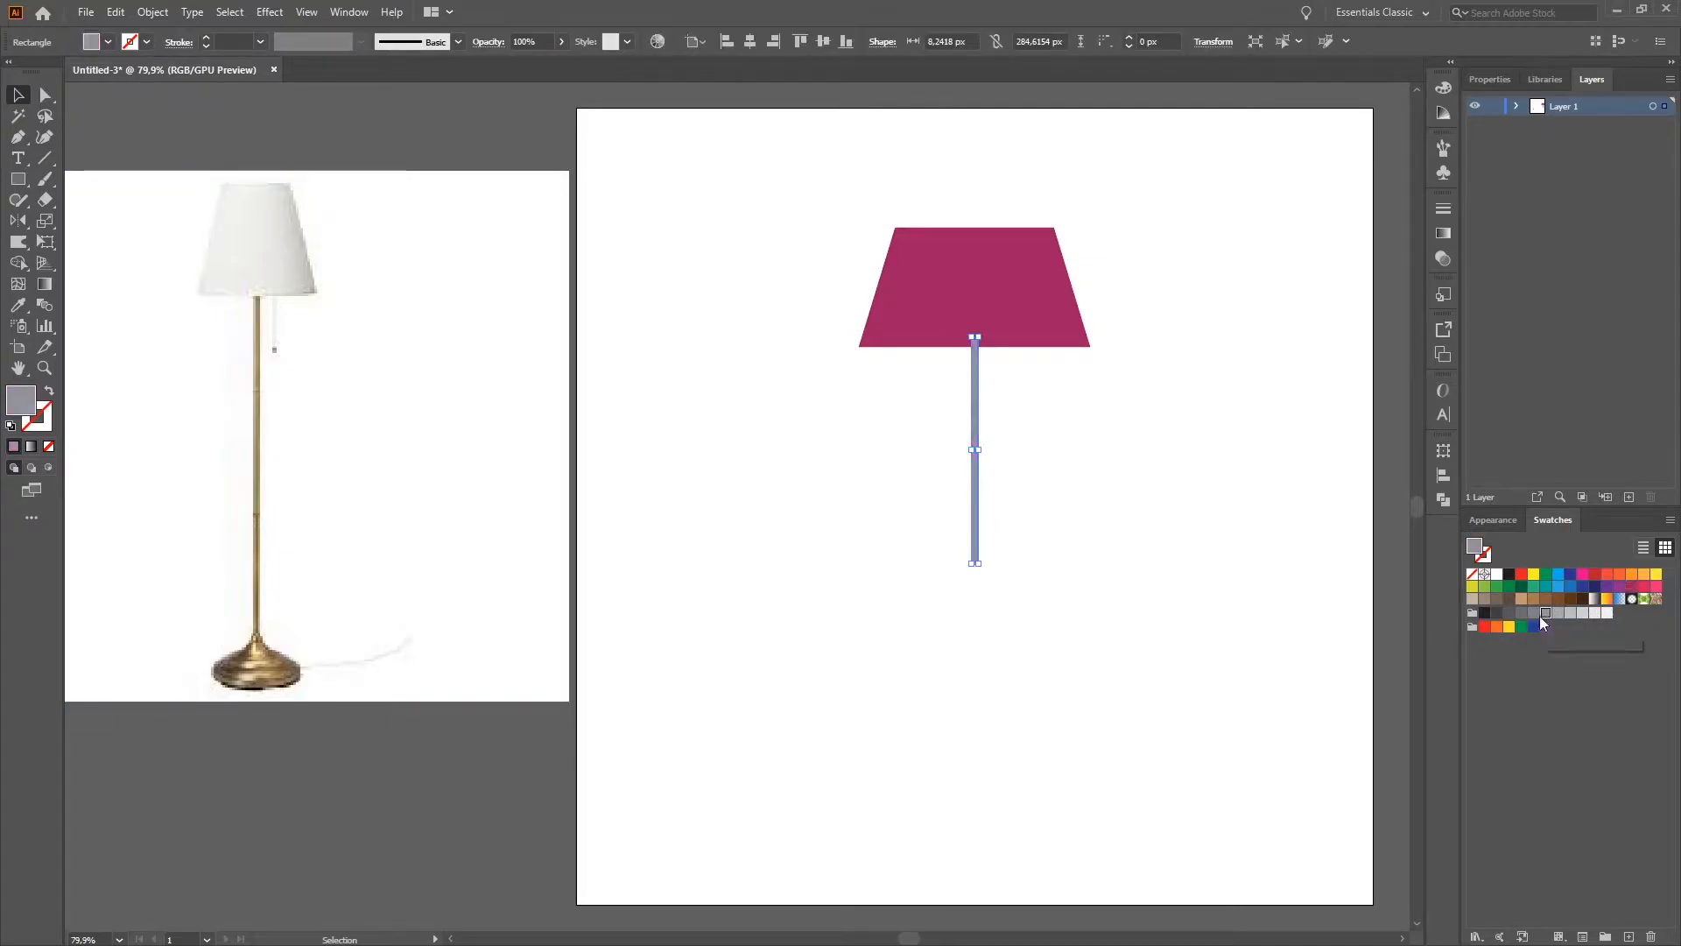
click(1287, 573)
click(1517, 106)
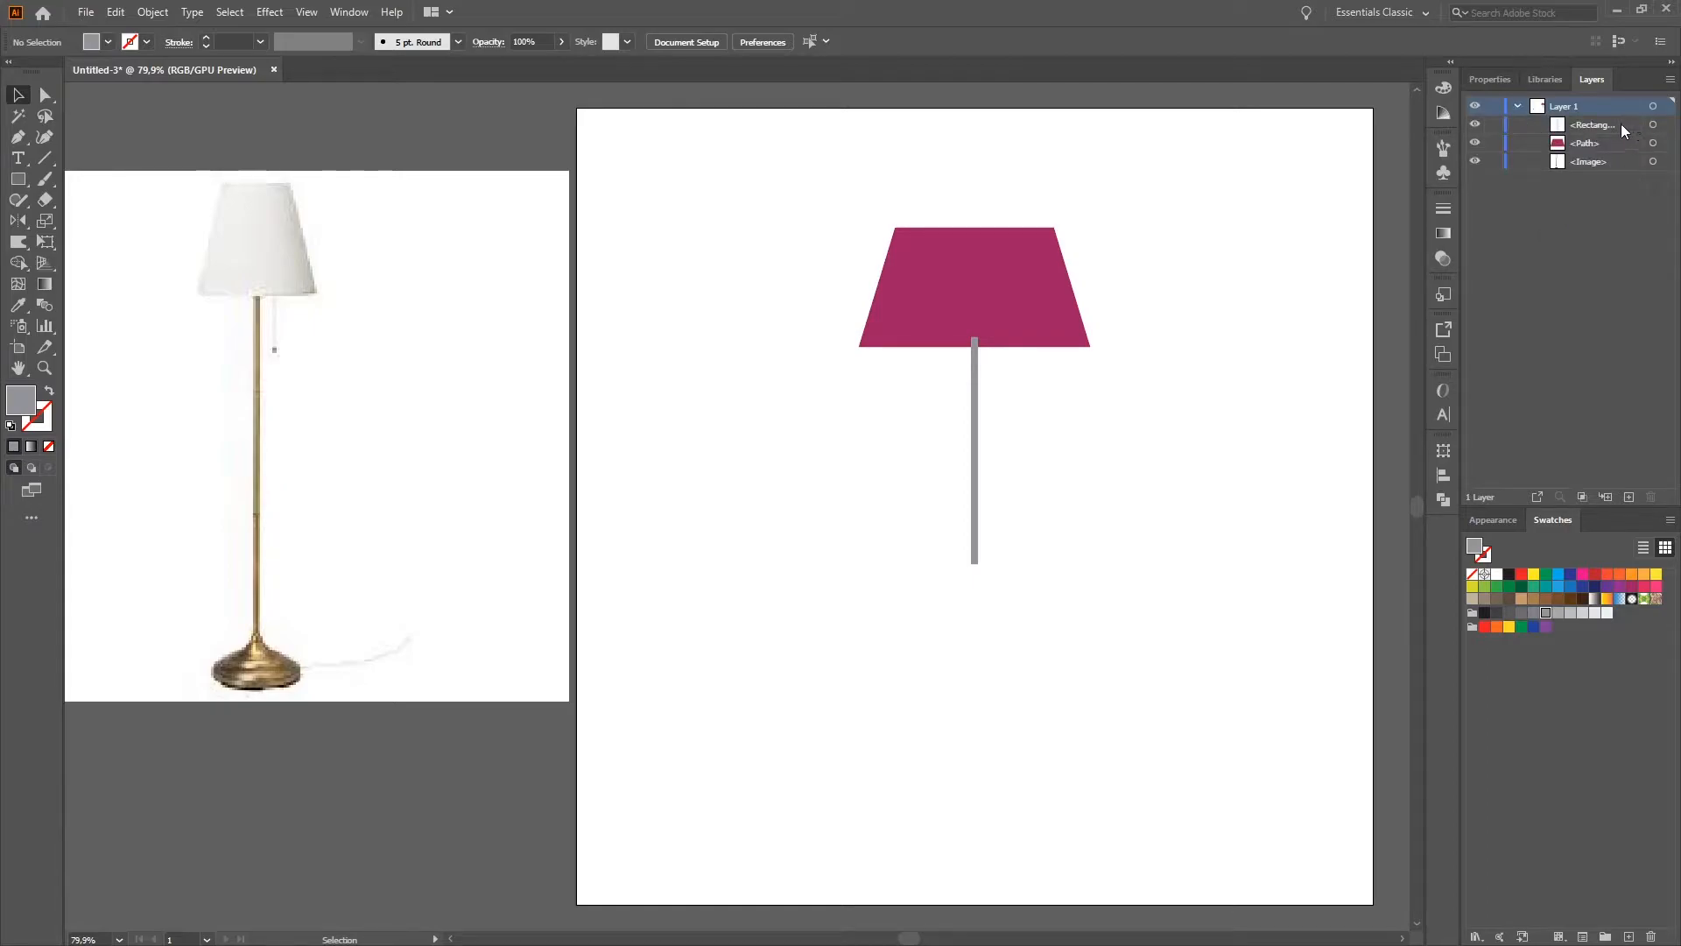
drag(1620, 124, 1615, 156)
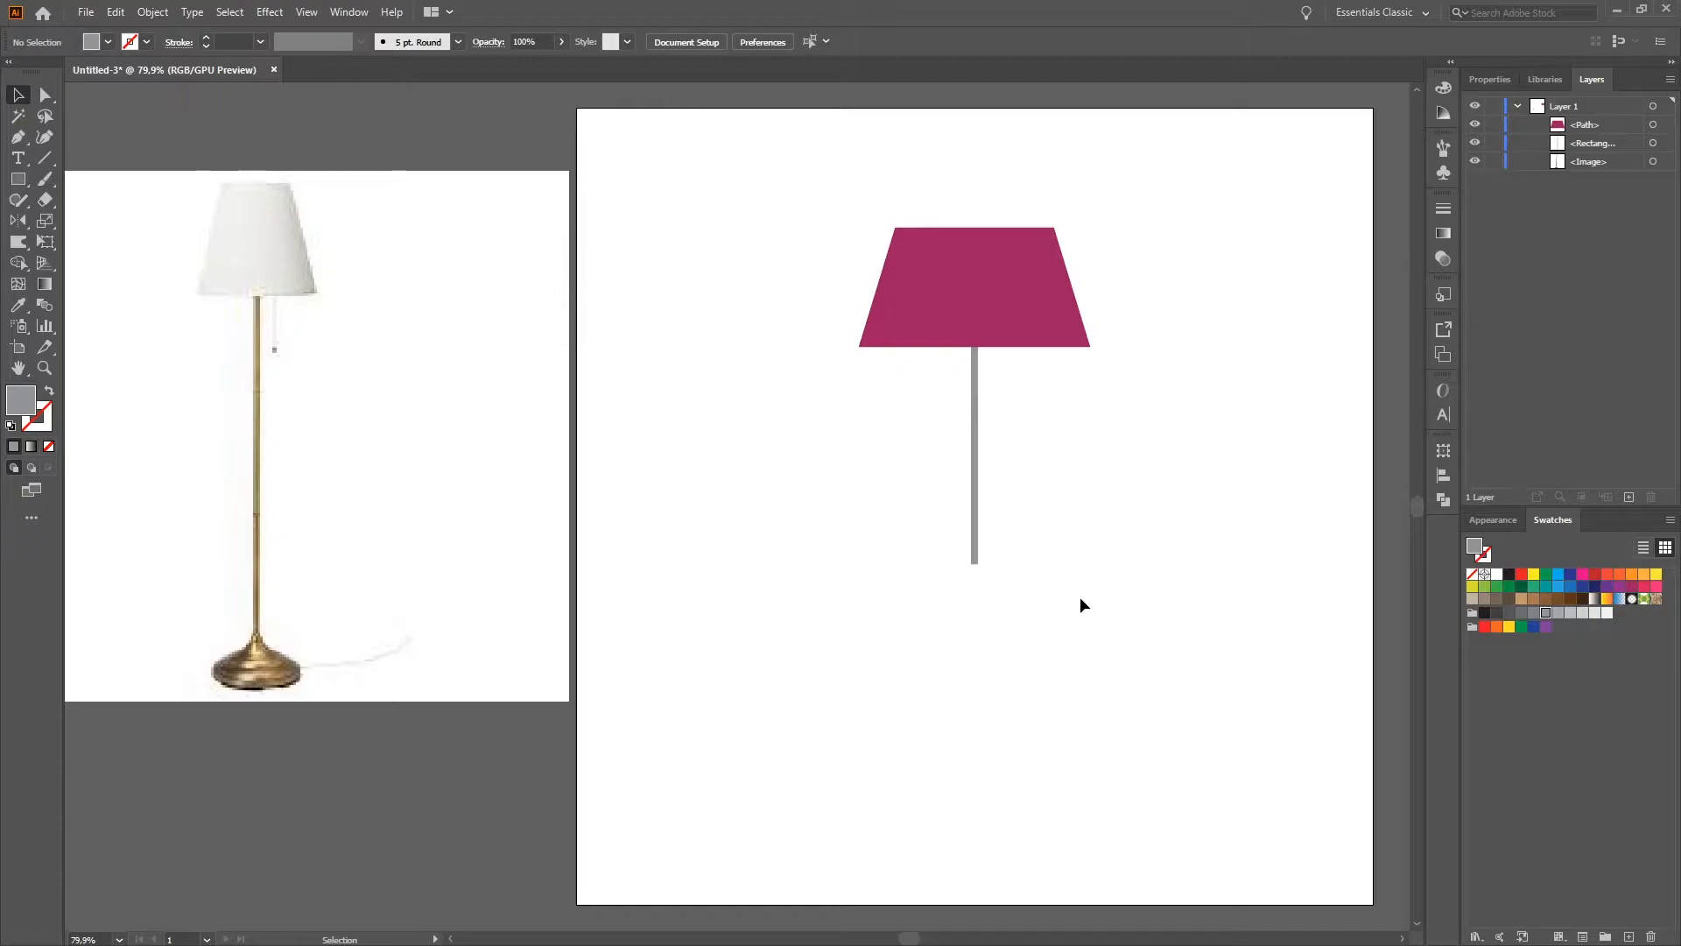
Step: Draw a gray base rectangle about 99 by 30 px at the pole's lower end and center it horizontally on the artboard
key(m)
drag(942, 554, 1021, 579)
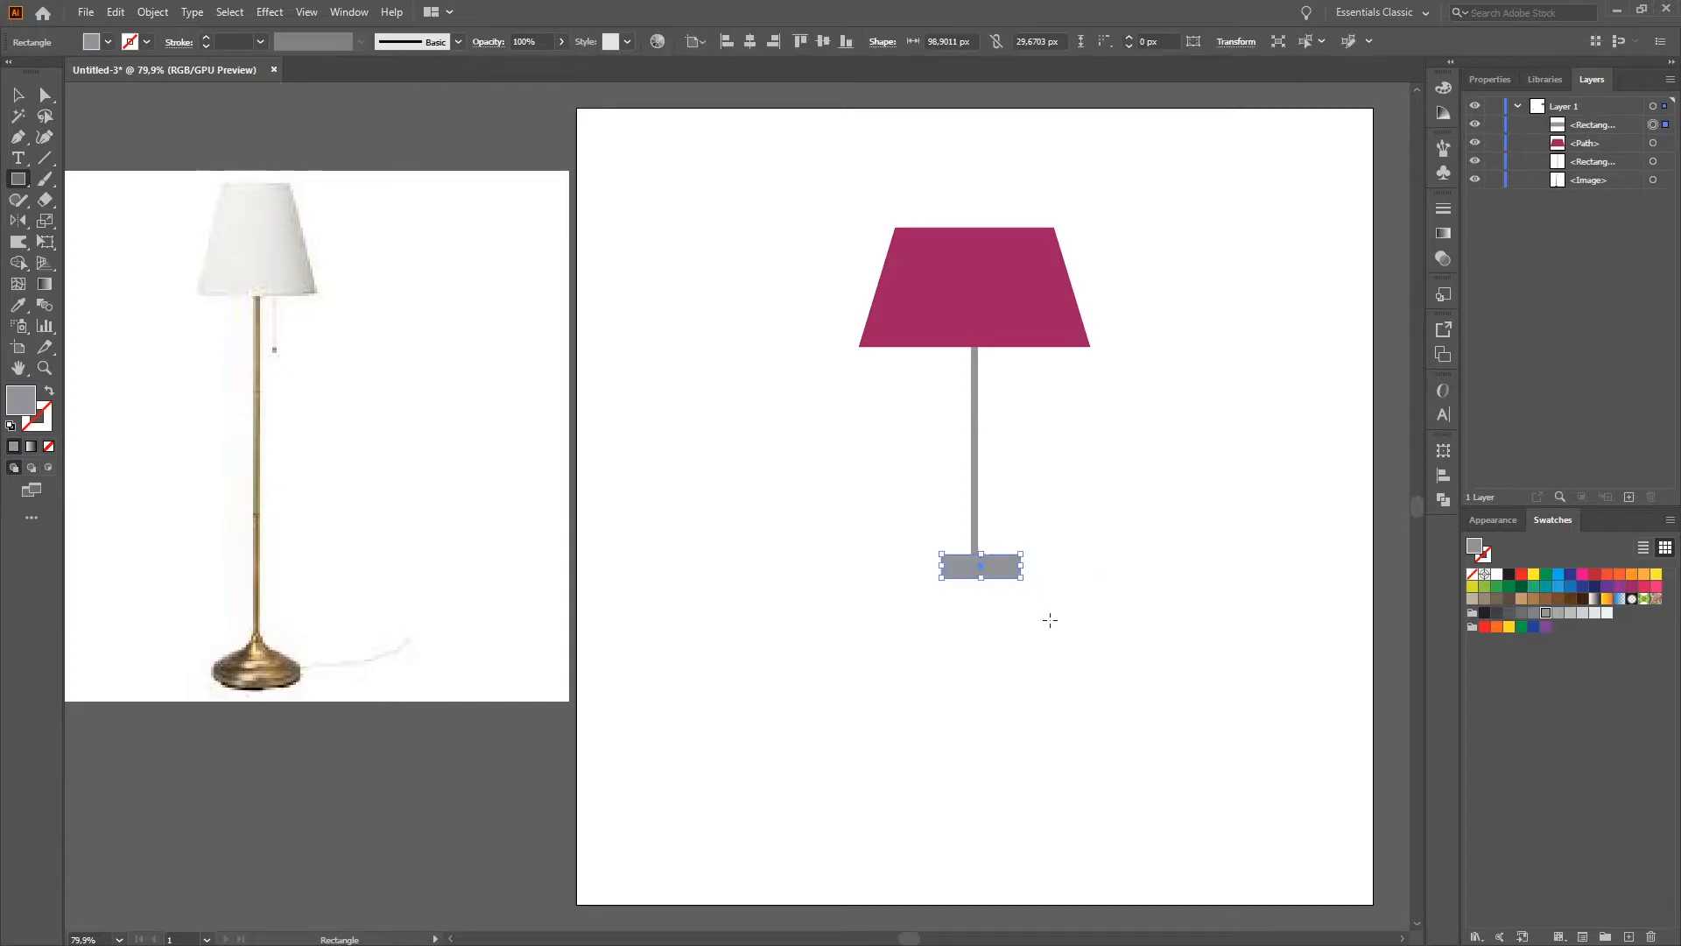
click(1444, 475)
click(1270, 490)
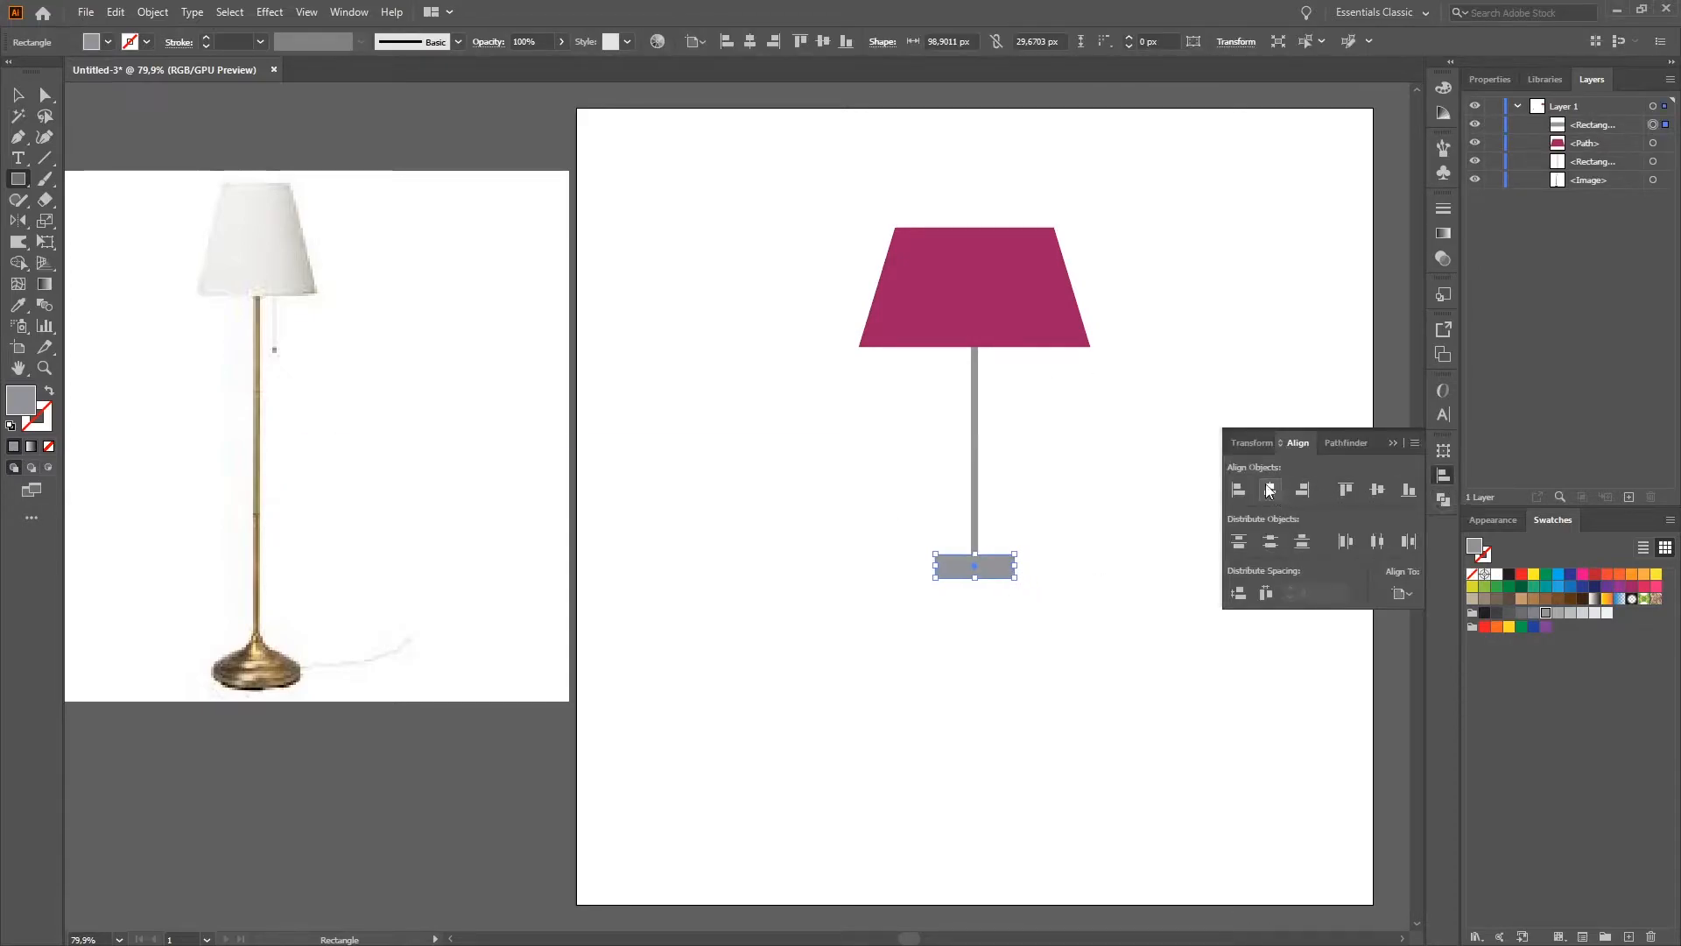
click(17, 95)
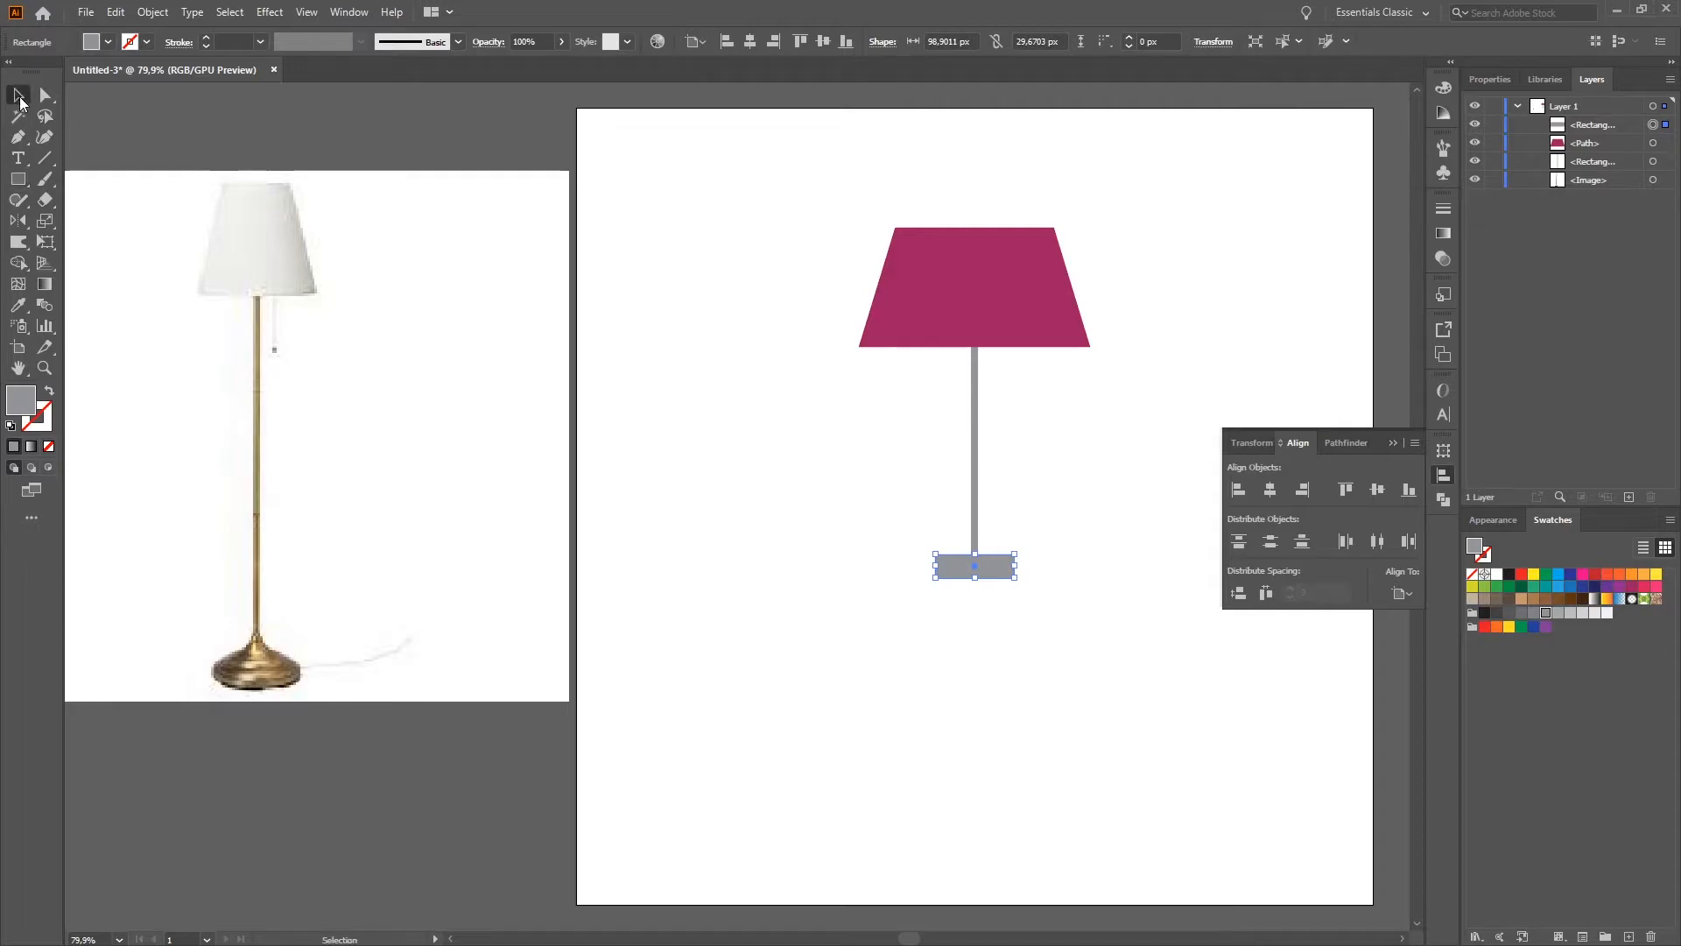
click(1029, 606)
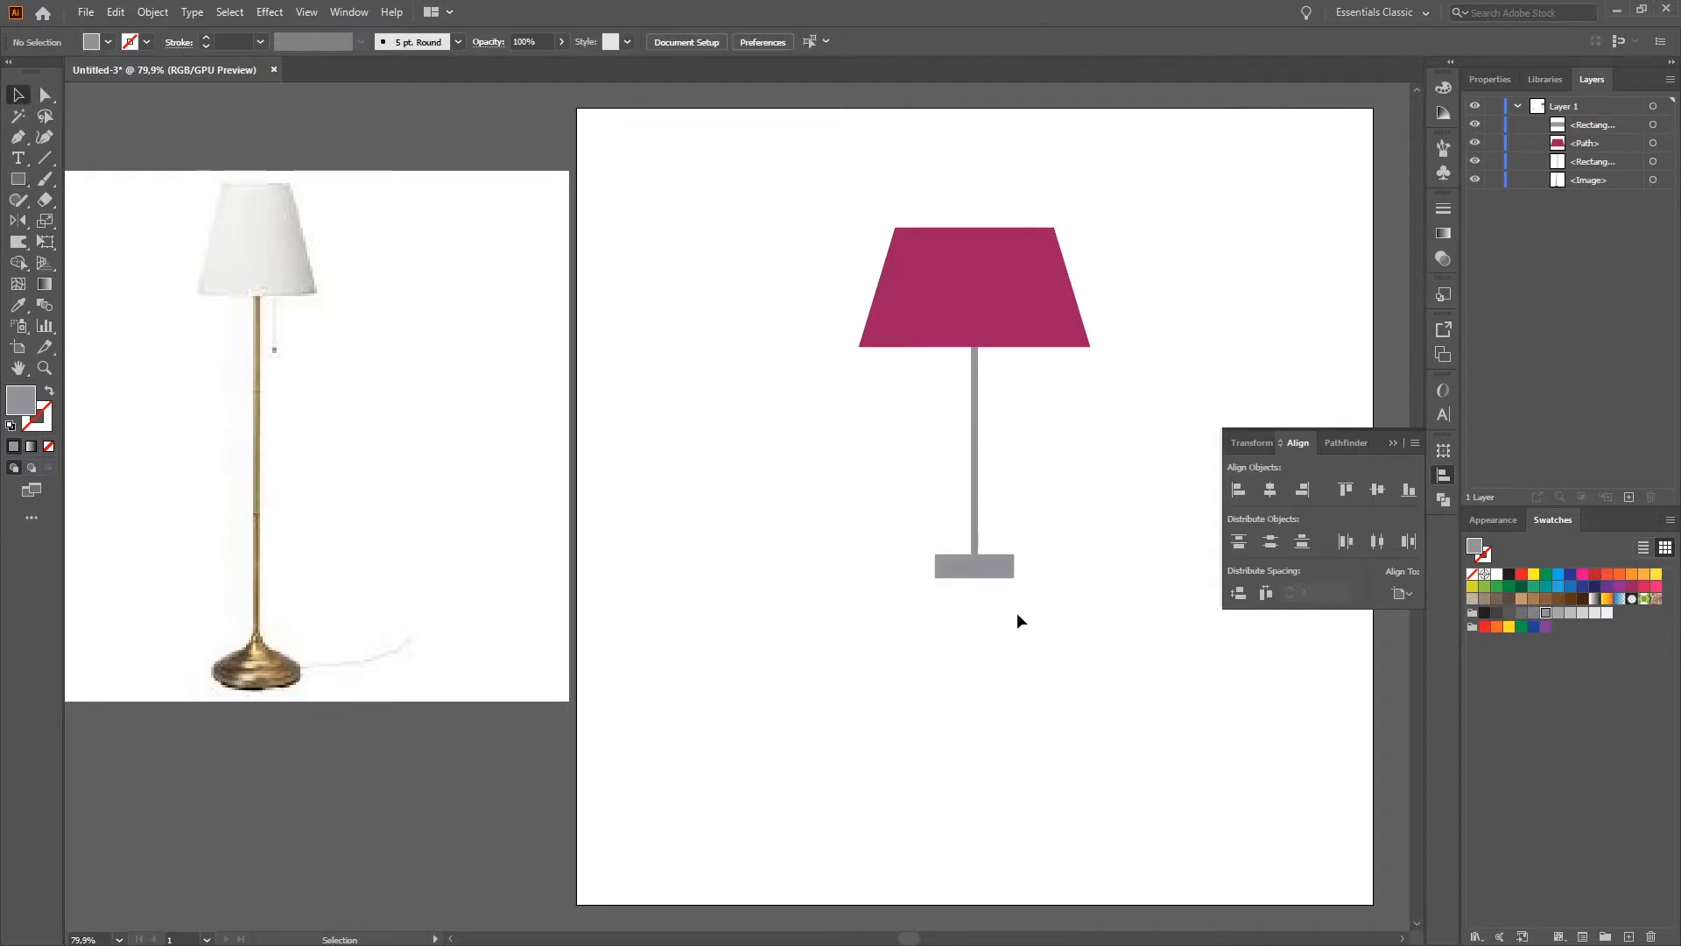
Step: Round the two upper corners of the gray base rectangle to a radius of about 11 px
scroll(998, 575, up, 6)
click(991, 563)
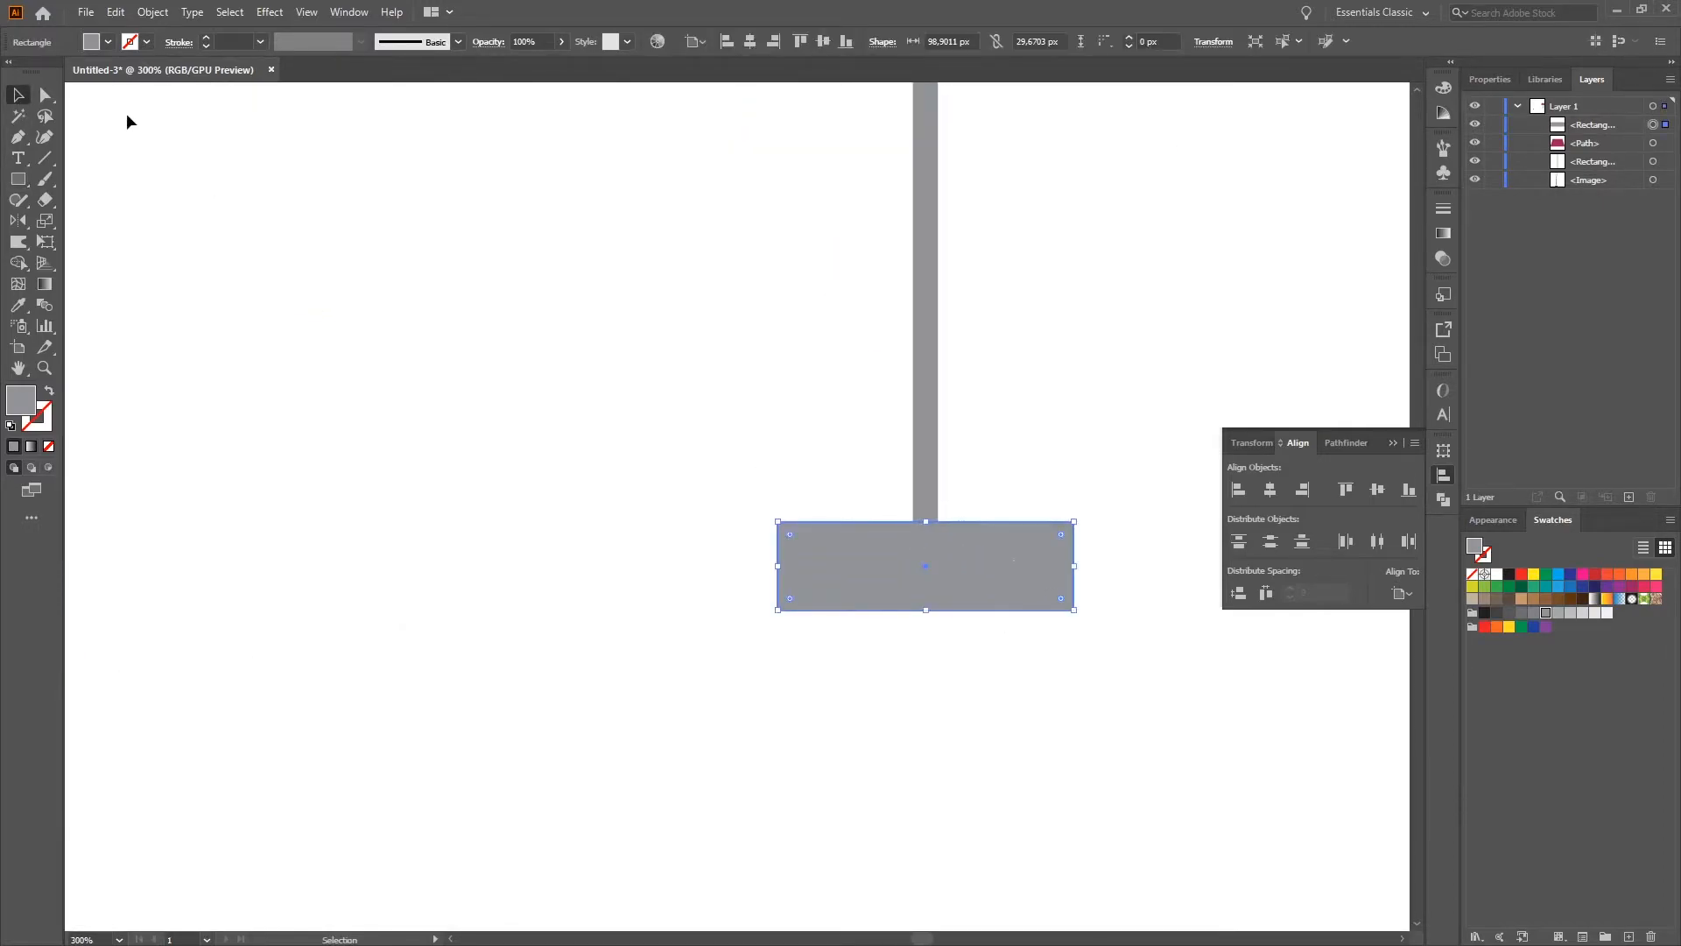
click(46, 96)
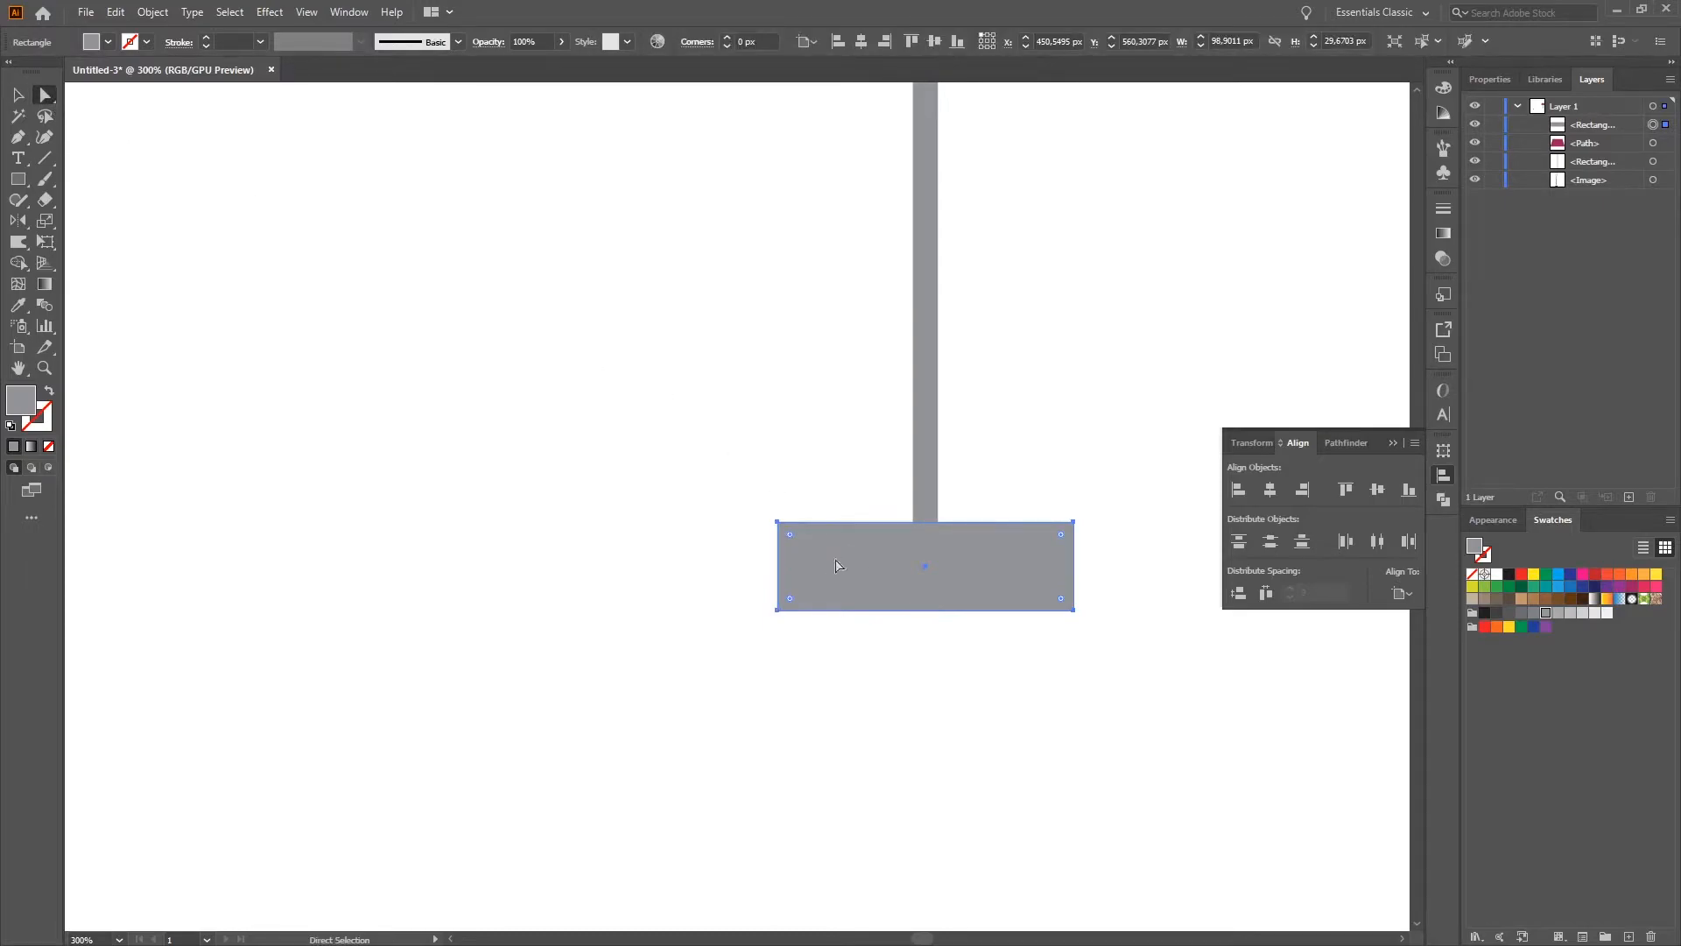
click(780, 523)
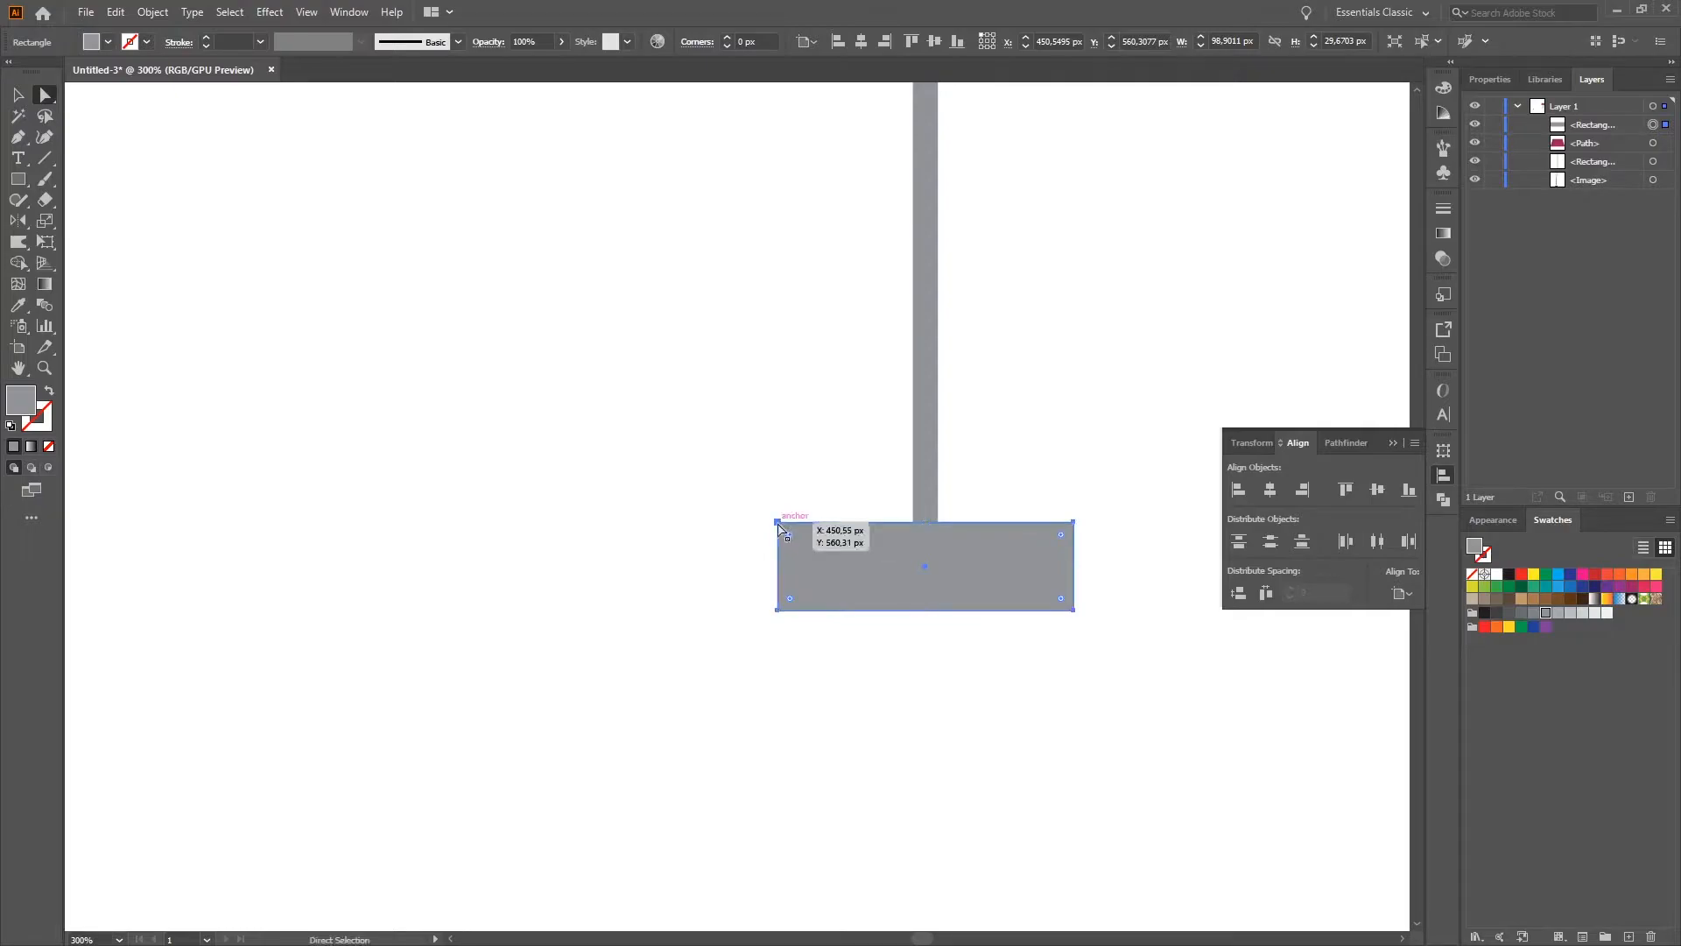
key(ctrl)
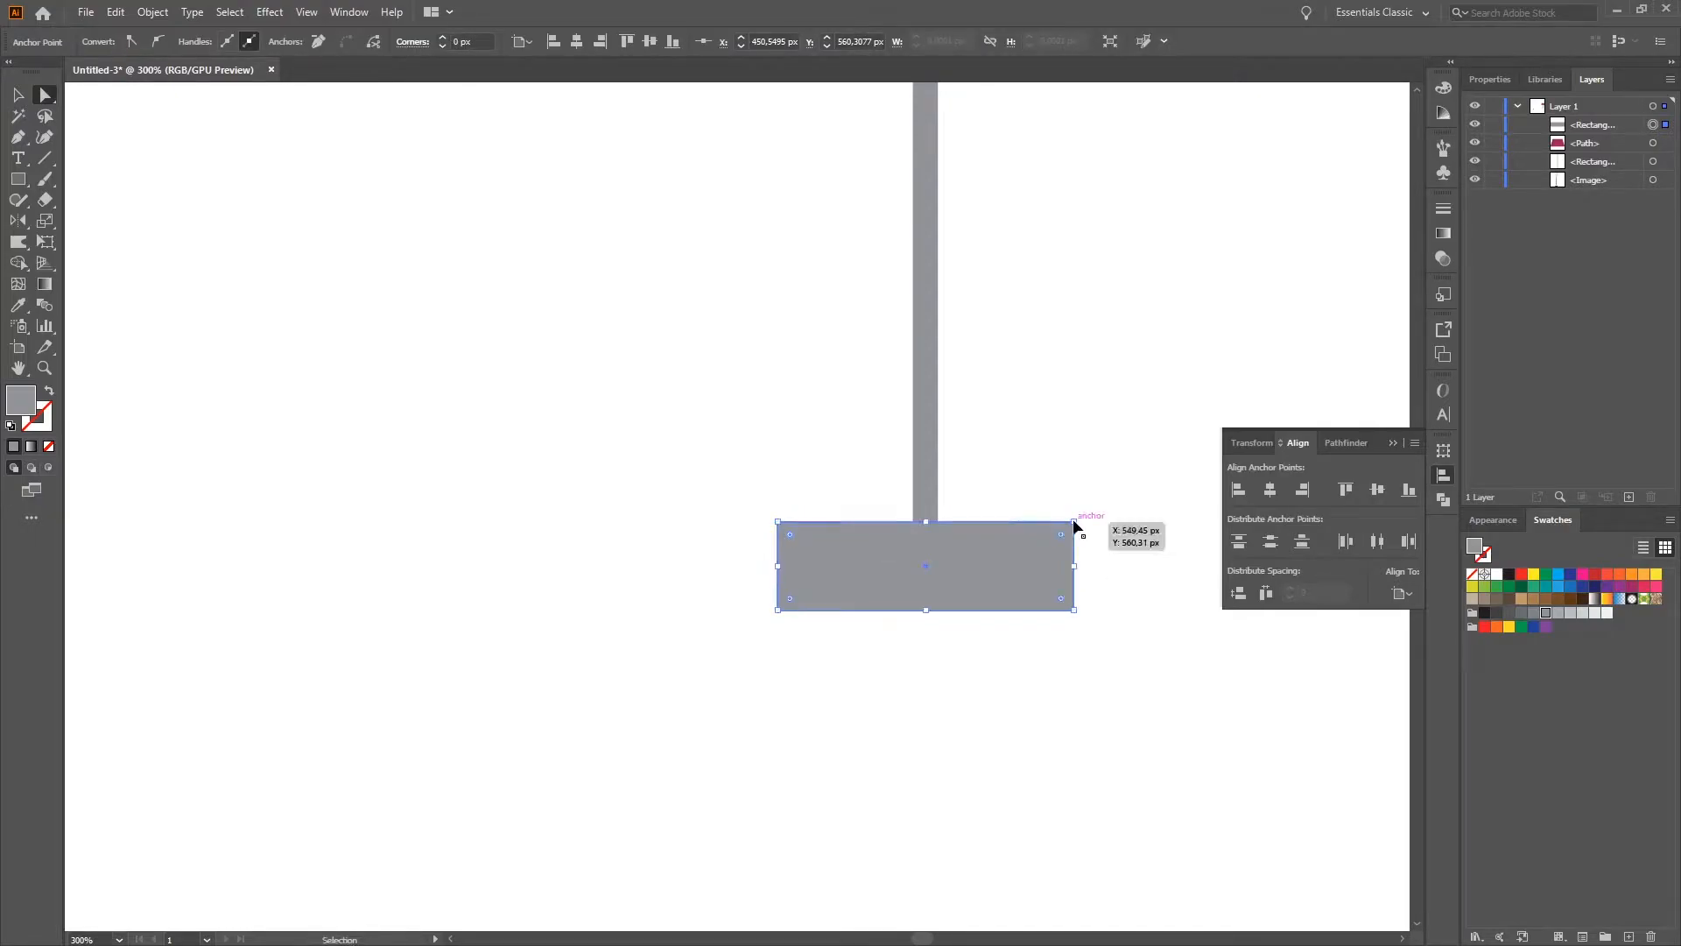
click(944, 536)
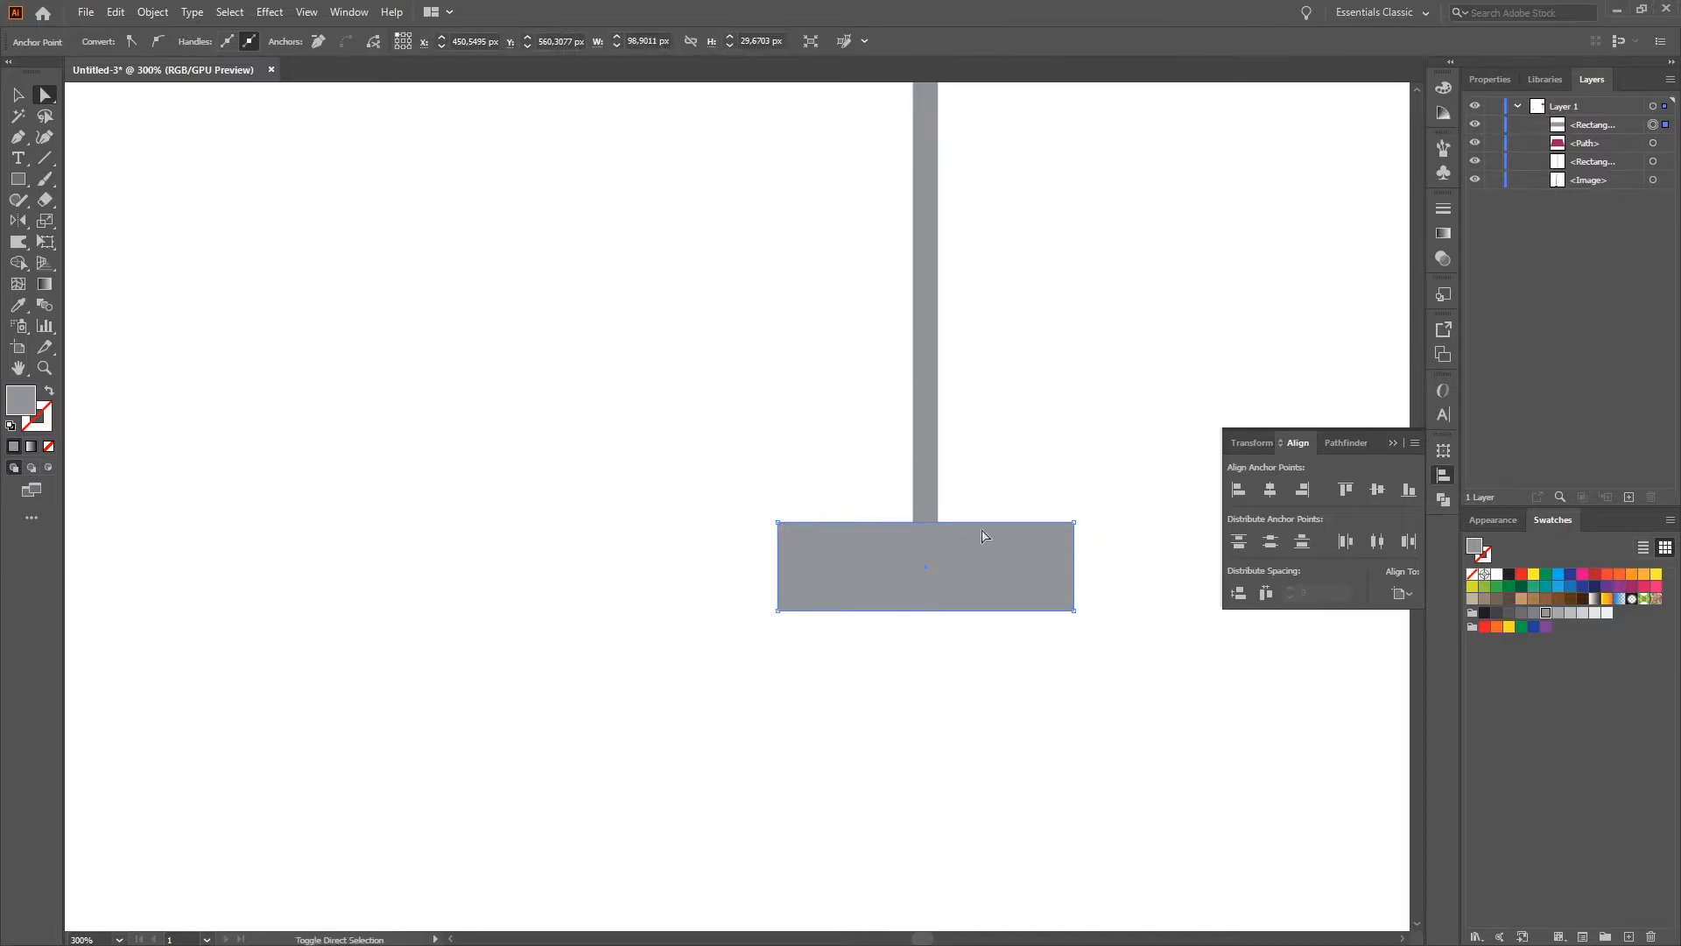
click(1074, 523)
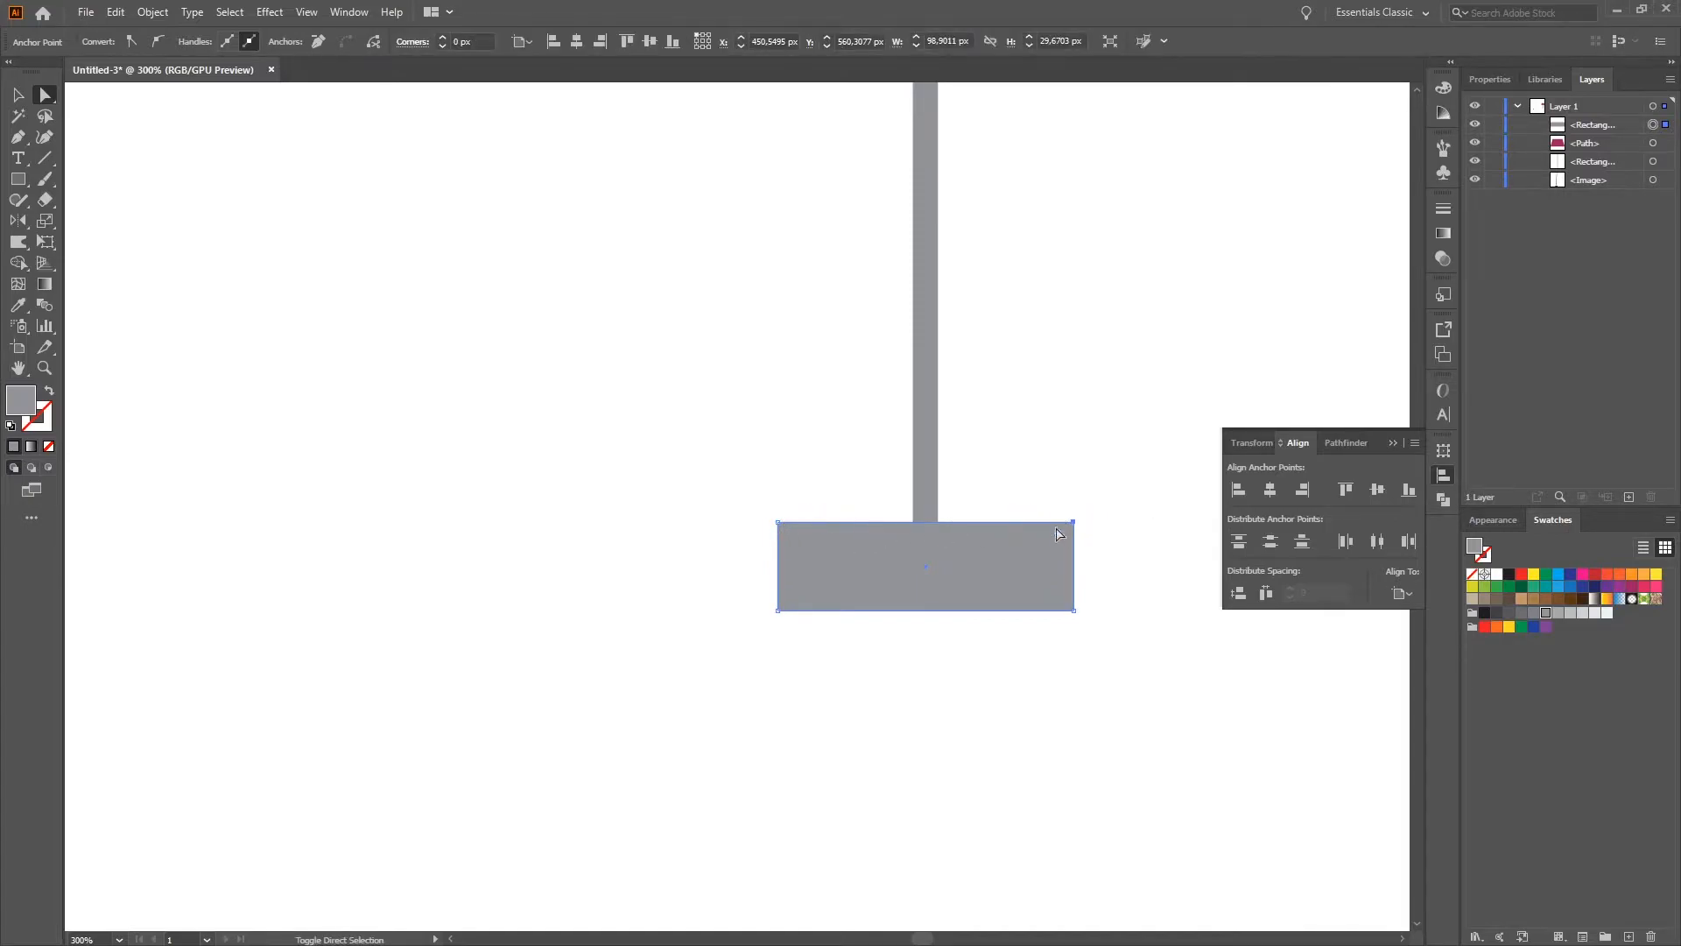
shift+click(779, 522)
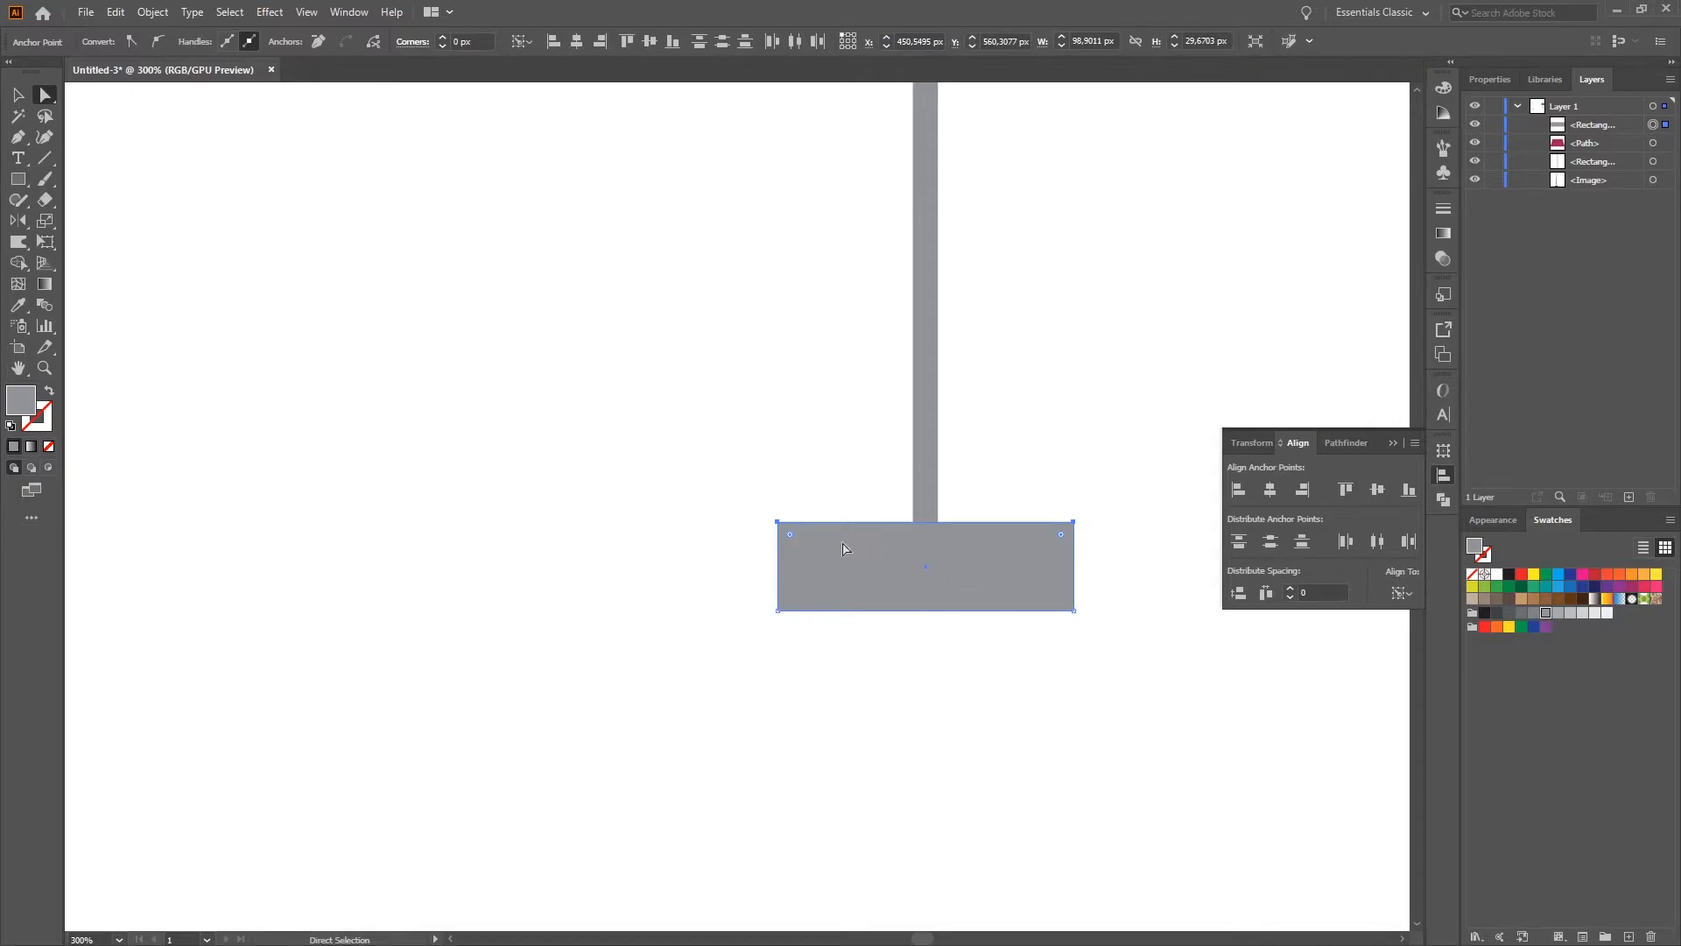
drag(791, 539, 815, 558)
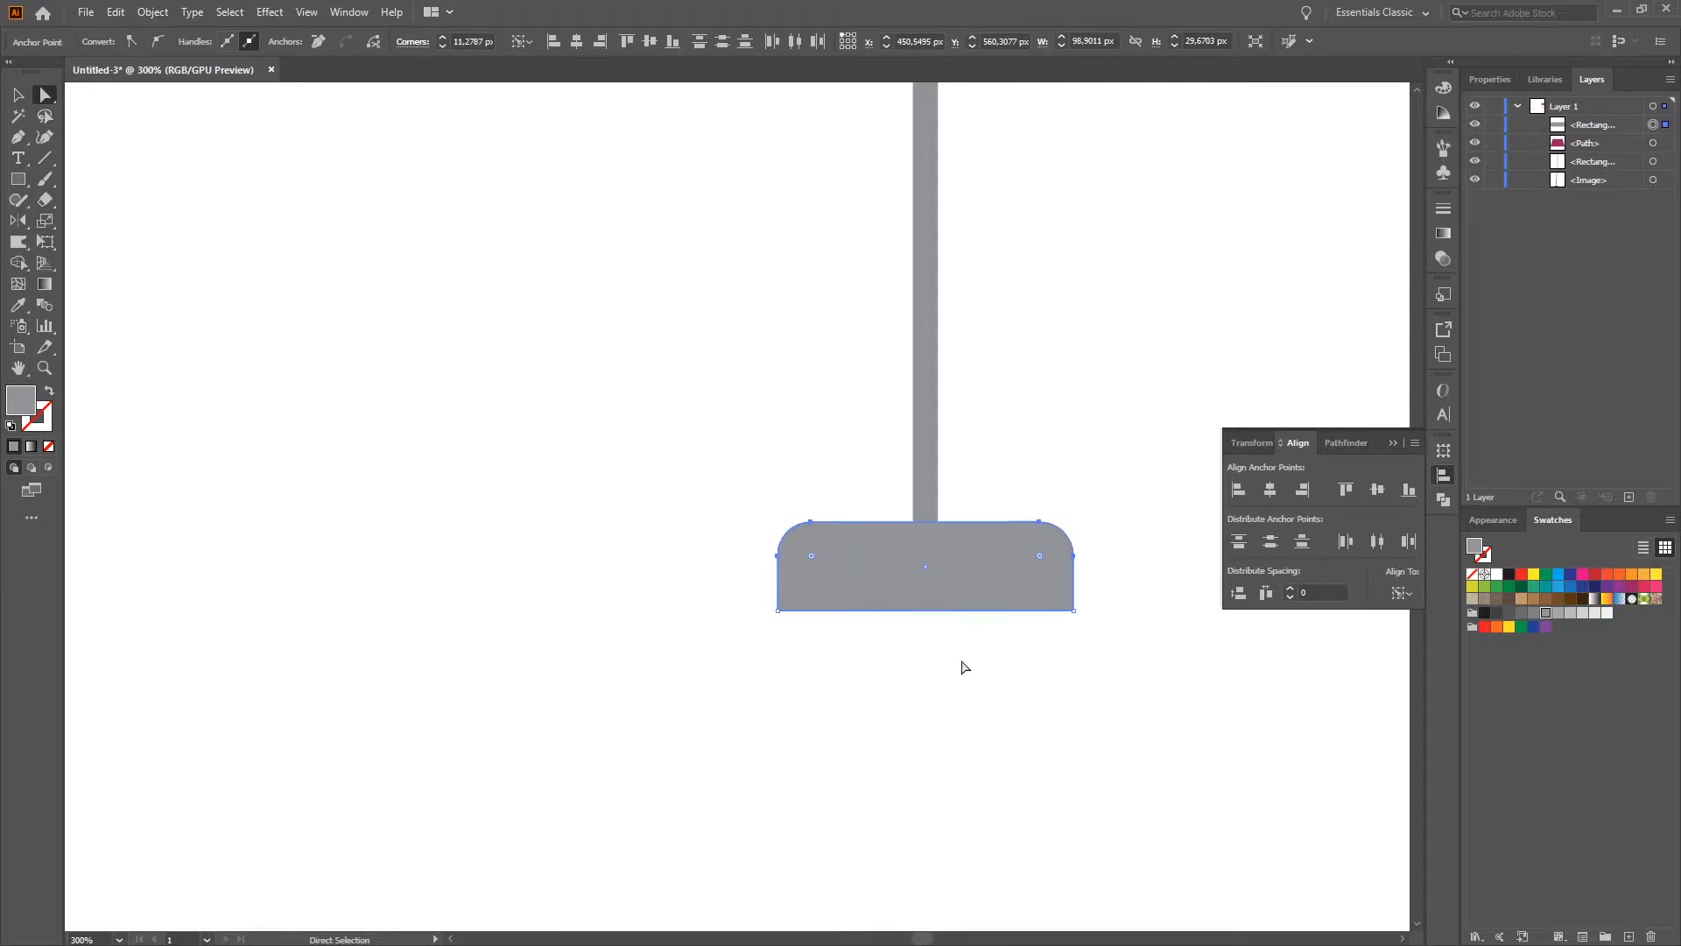
click(963, 666)
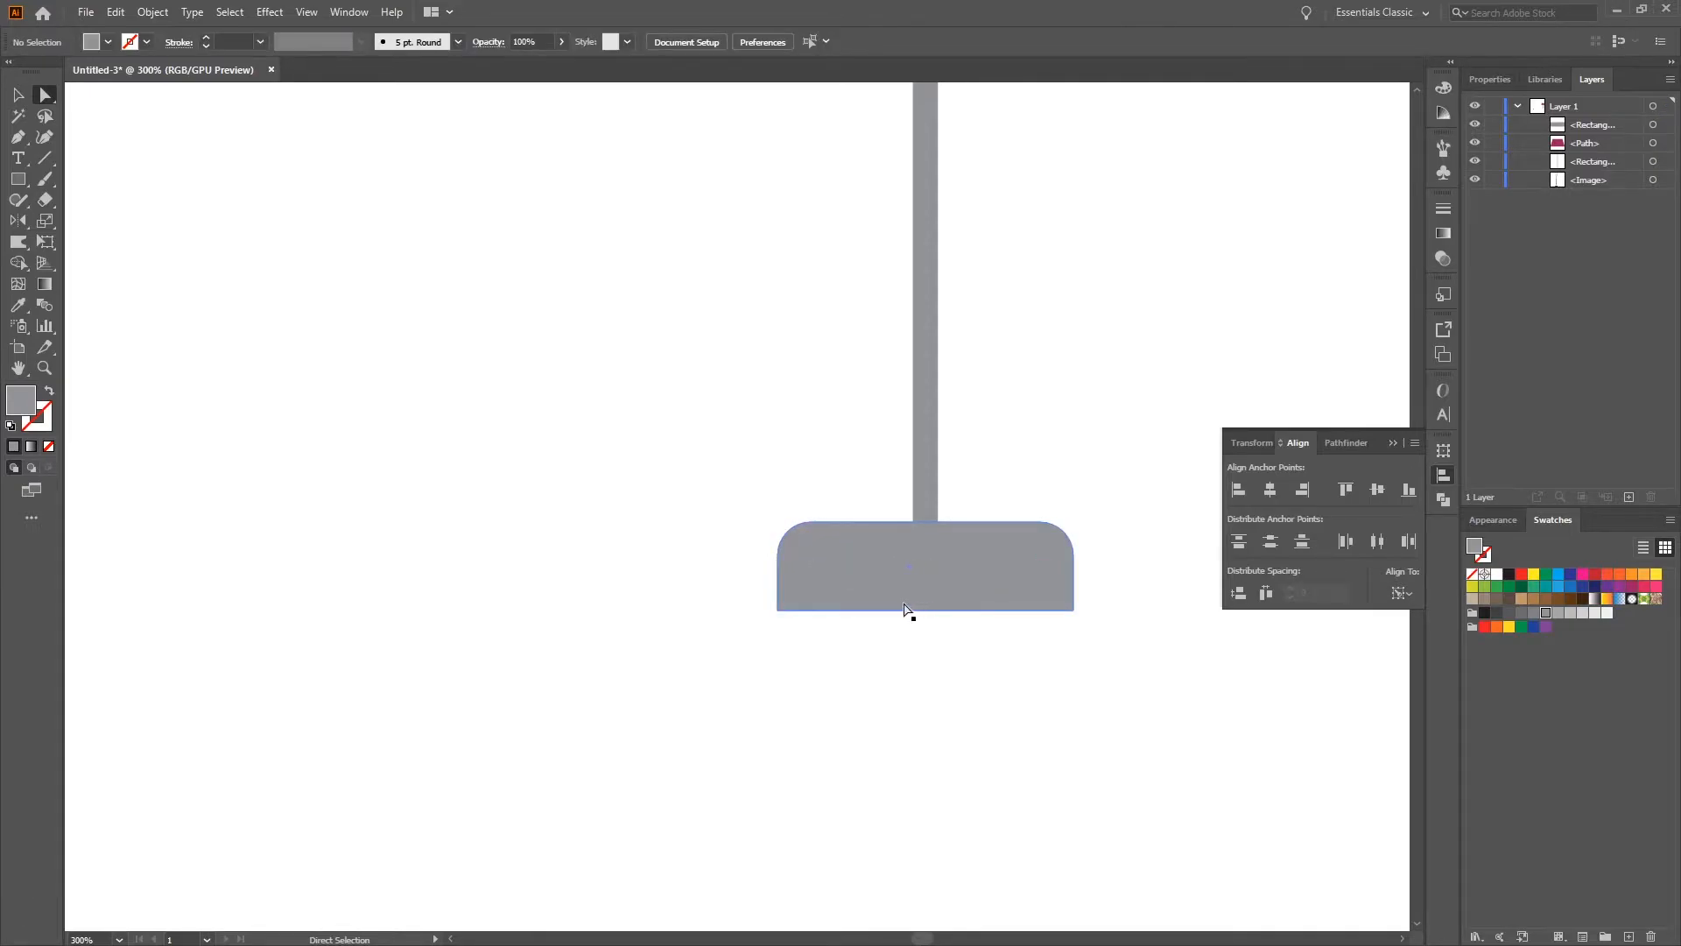
Step: Draw a gray pull cord hanging from the lampshade's lower edge, right of the pole, about 2.3 by 81 px
scroll(908, 611, down, 6)
scroll(963, 596, up, 1)
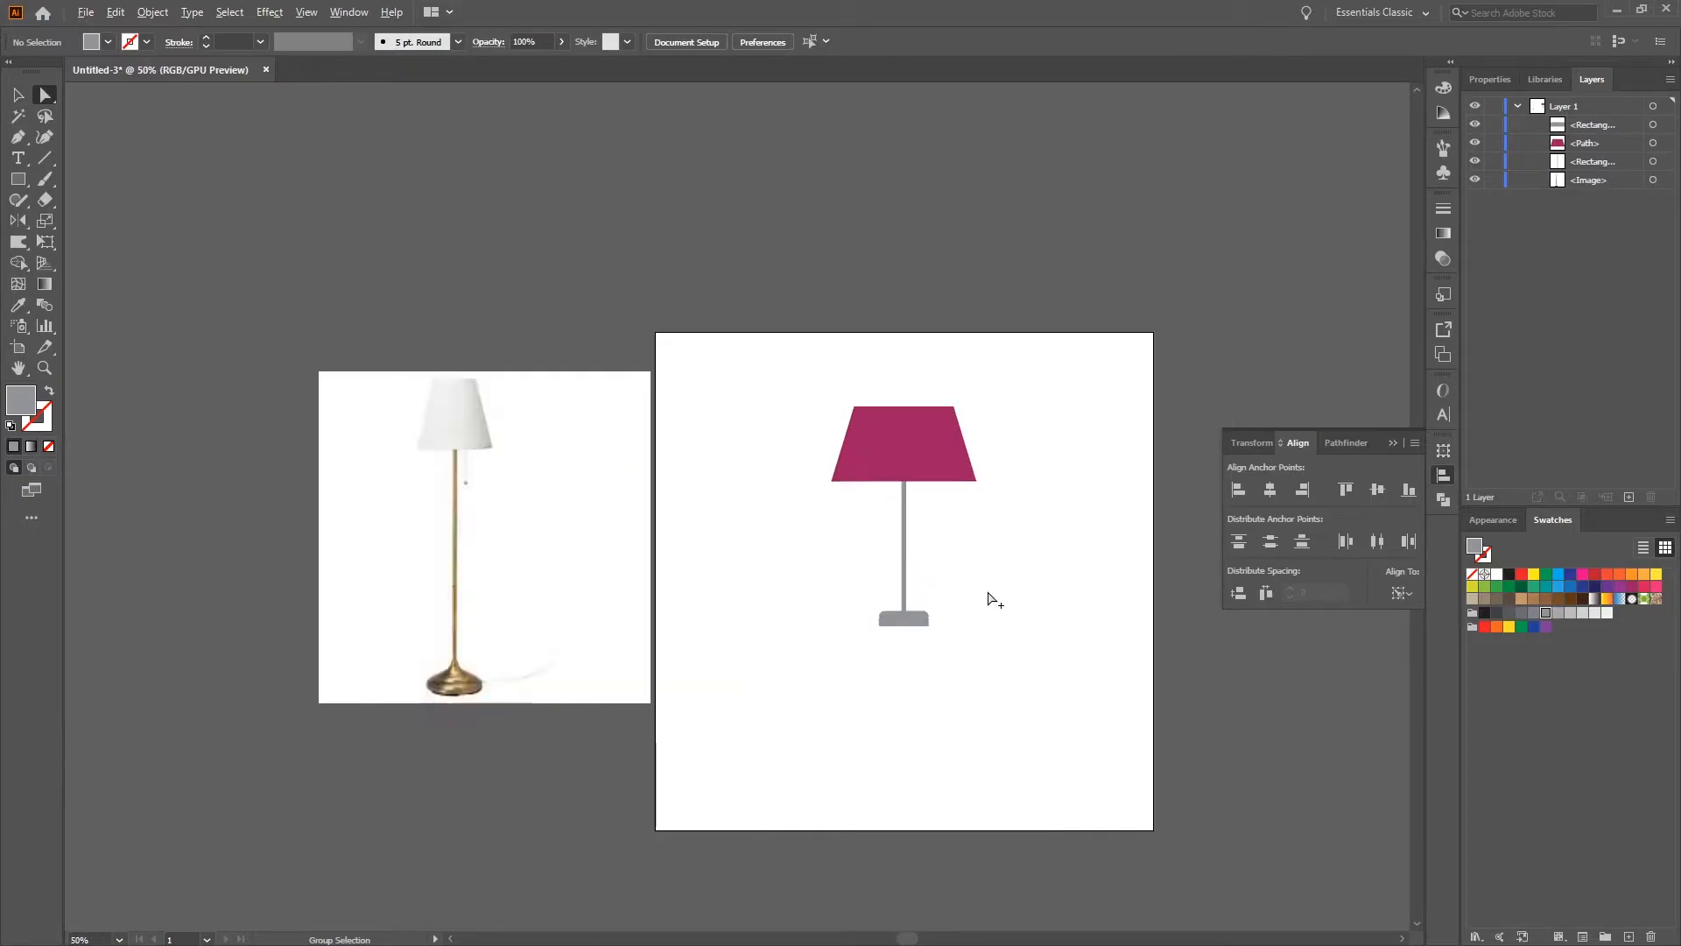
scroll(964, 590, up, 1)
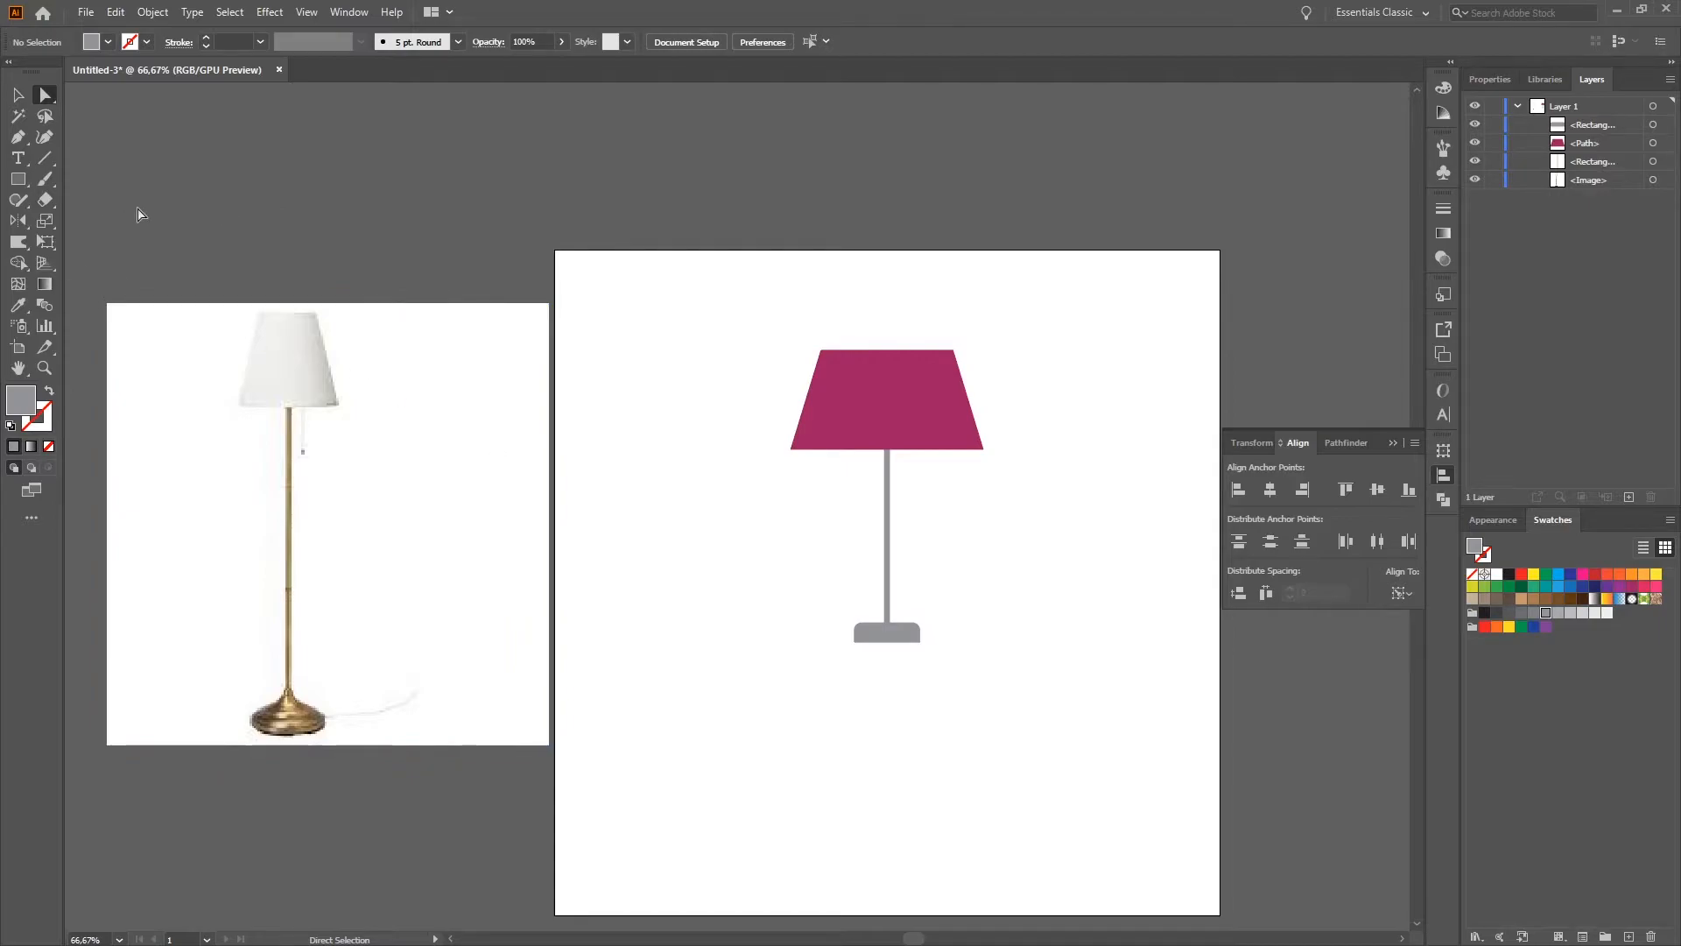
drag(17, 178, 92, 181)
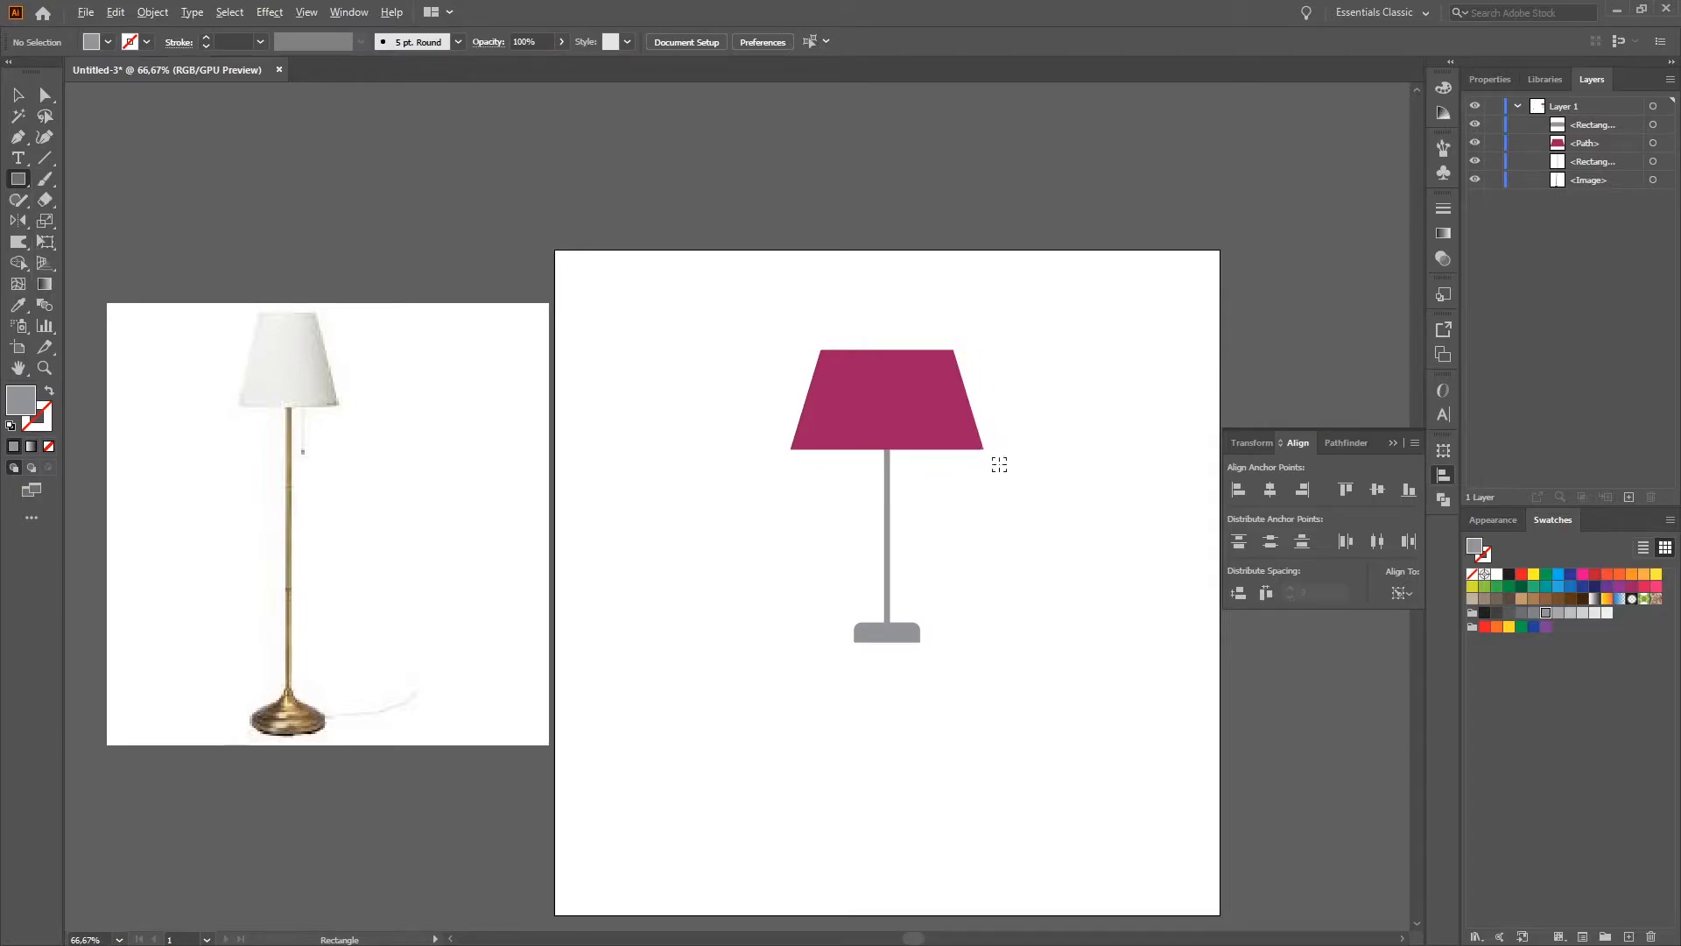
scroll(1000, 464, up, 2)
drag(871, 426, 876, 547)
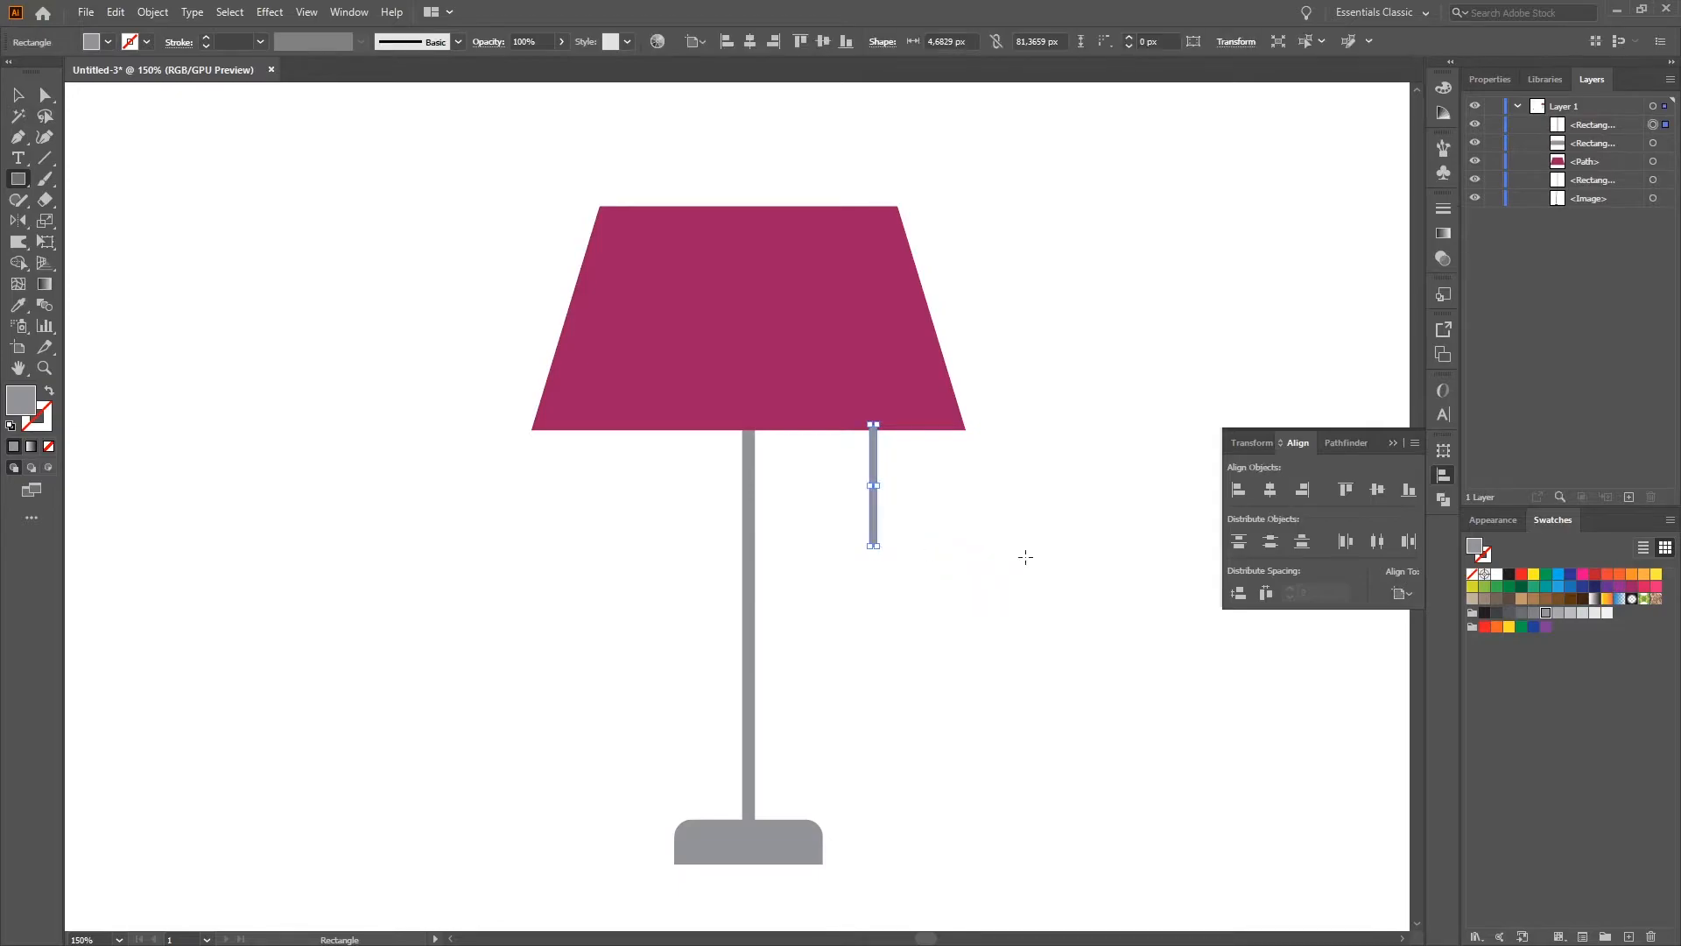
drag(881, 487, 877, 488)
click(957, 504)
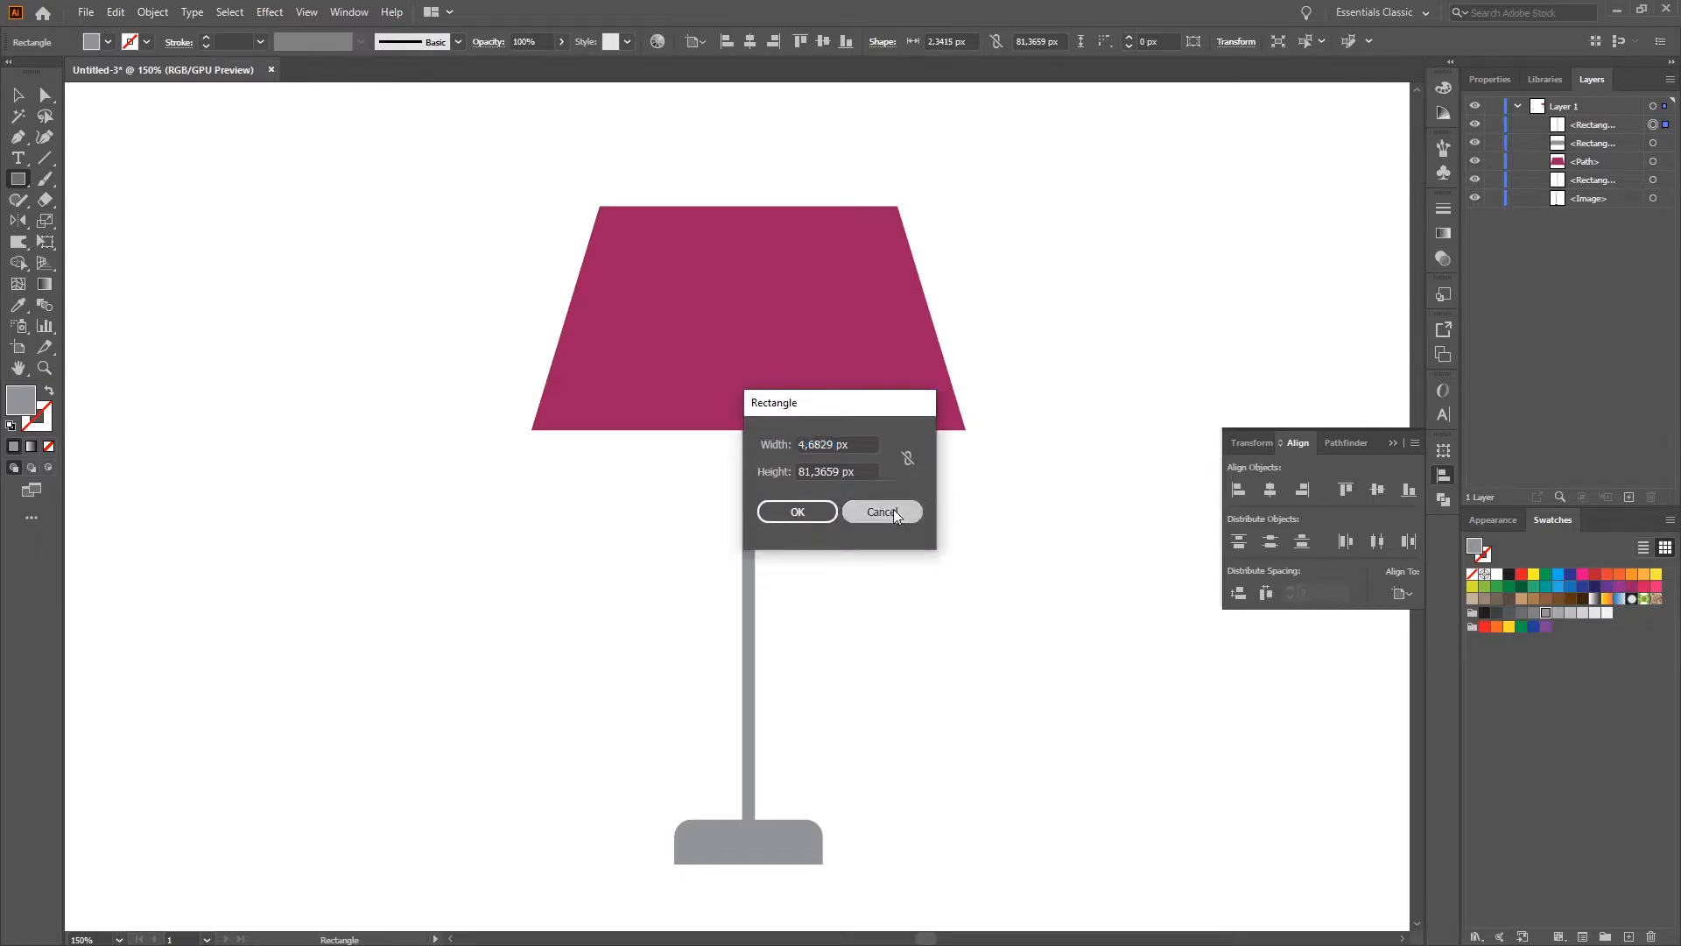
key(Escape)
Step: Place the pull cord behind the lampshade in the layer order and deselect it
drag(1602, 128, 1608, 175)
key(v)
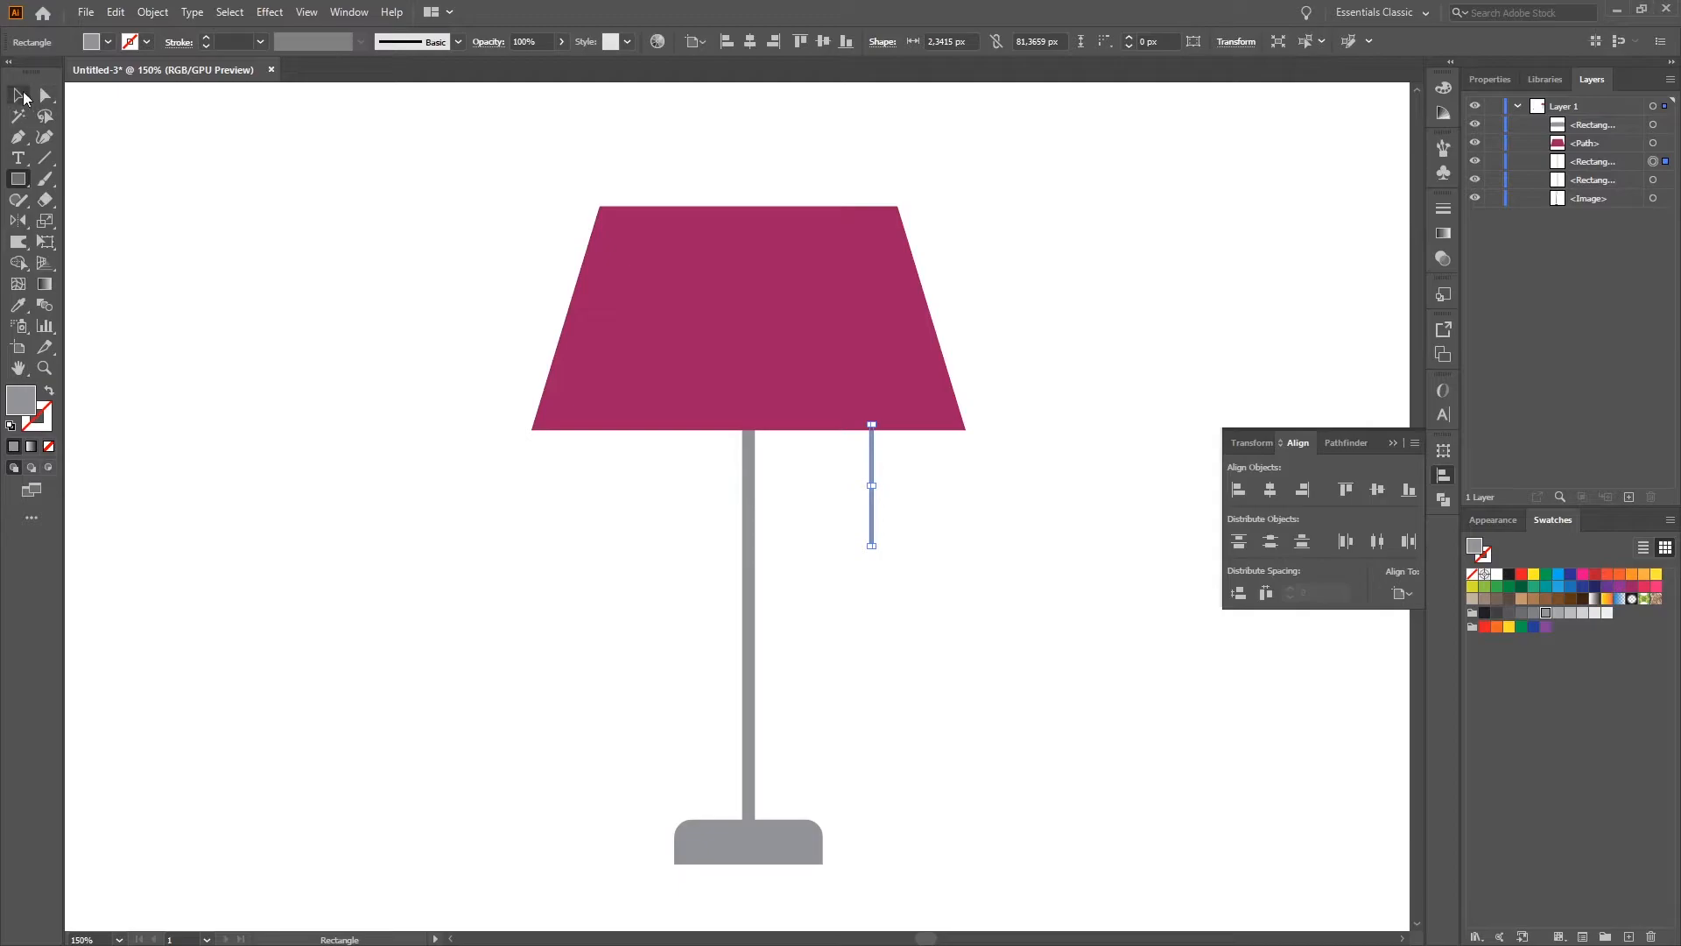
click(229, 381)
Step: Draw a circle about 15 px in diameter at the lower end of the pull cord
scroll(414, 385, down, 4)
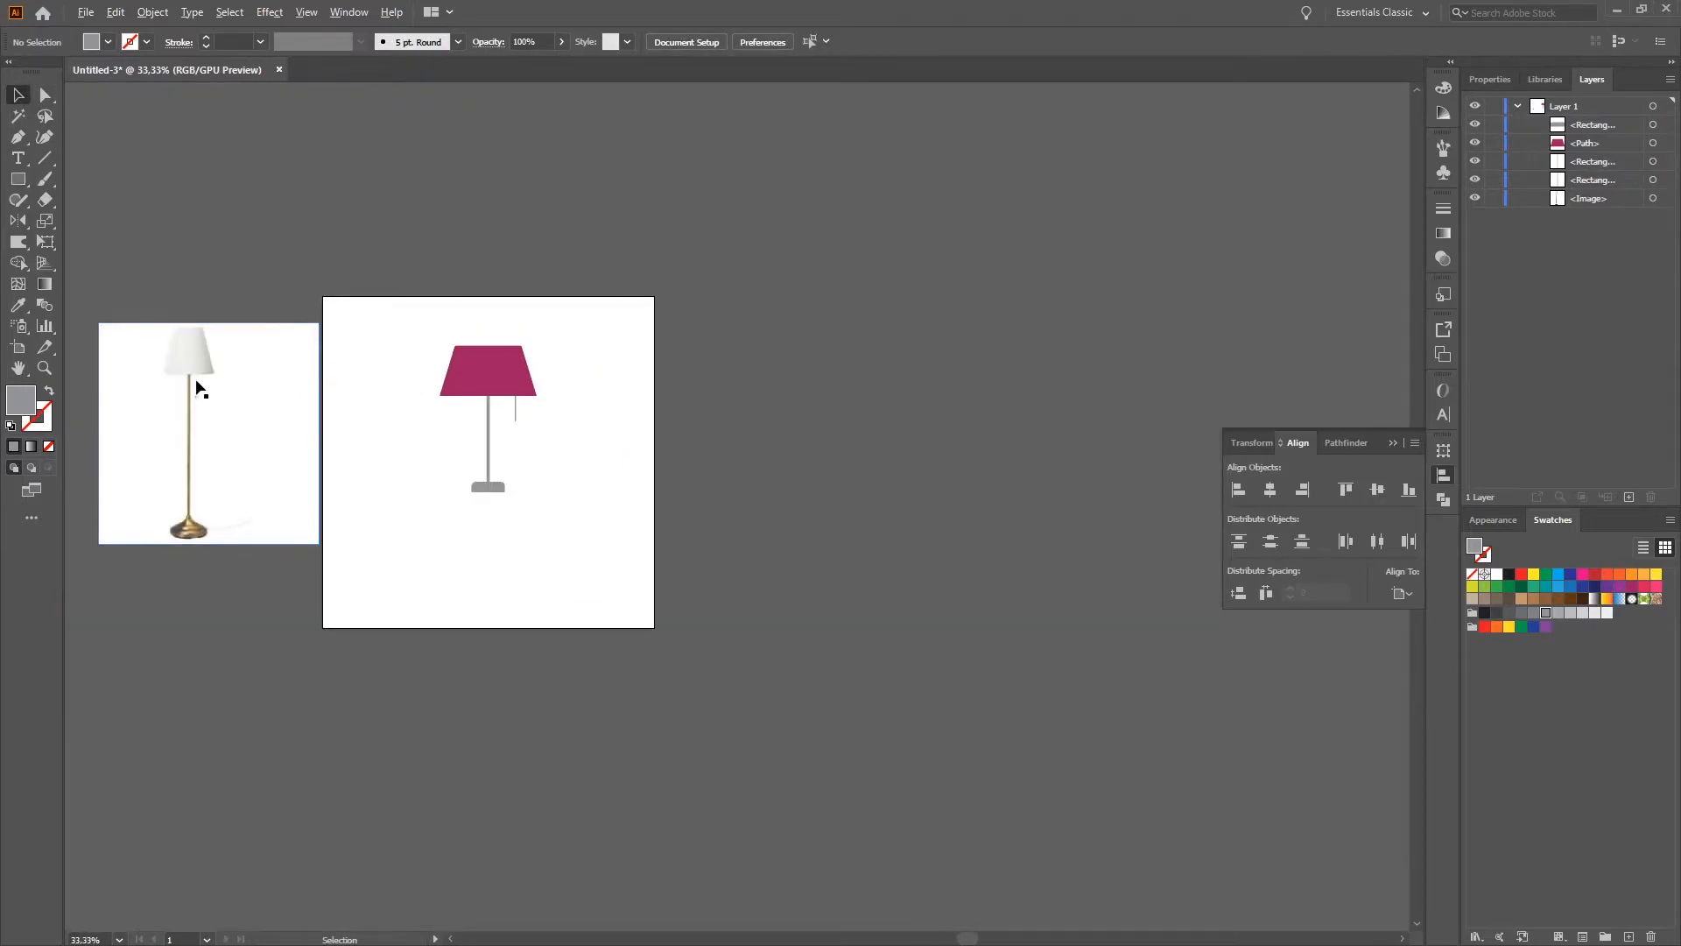
scroll(189, 379, up, 2)
scroll(828, 390, up, 1)
scroll(827, 391, down, 1)
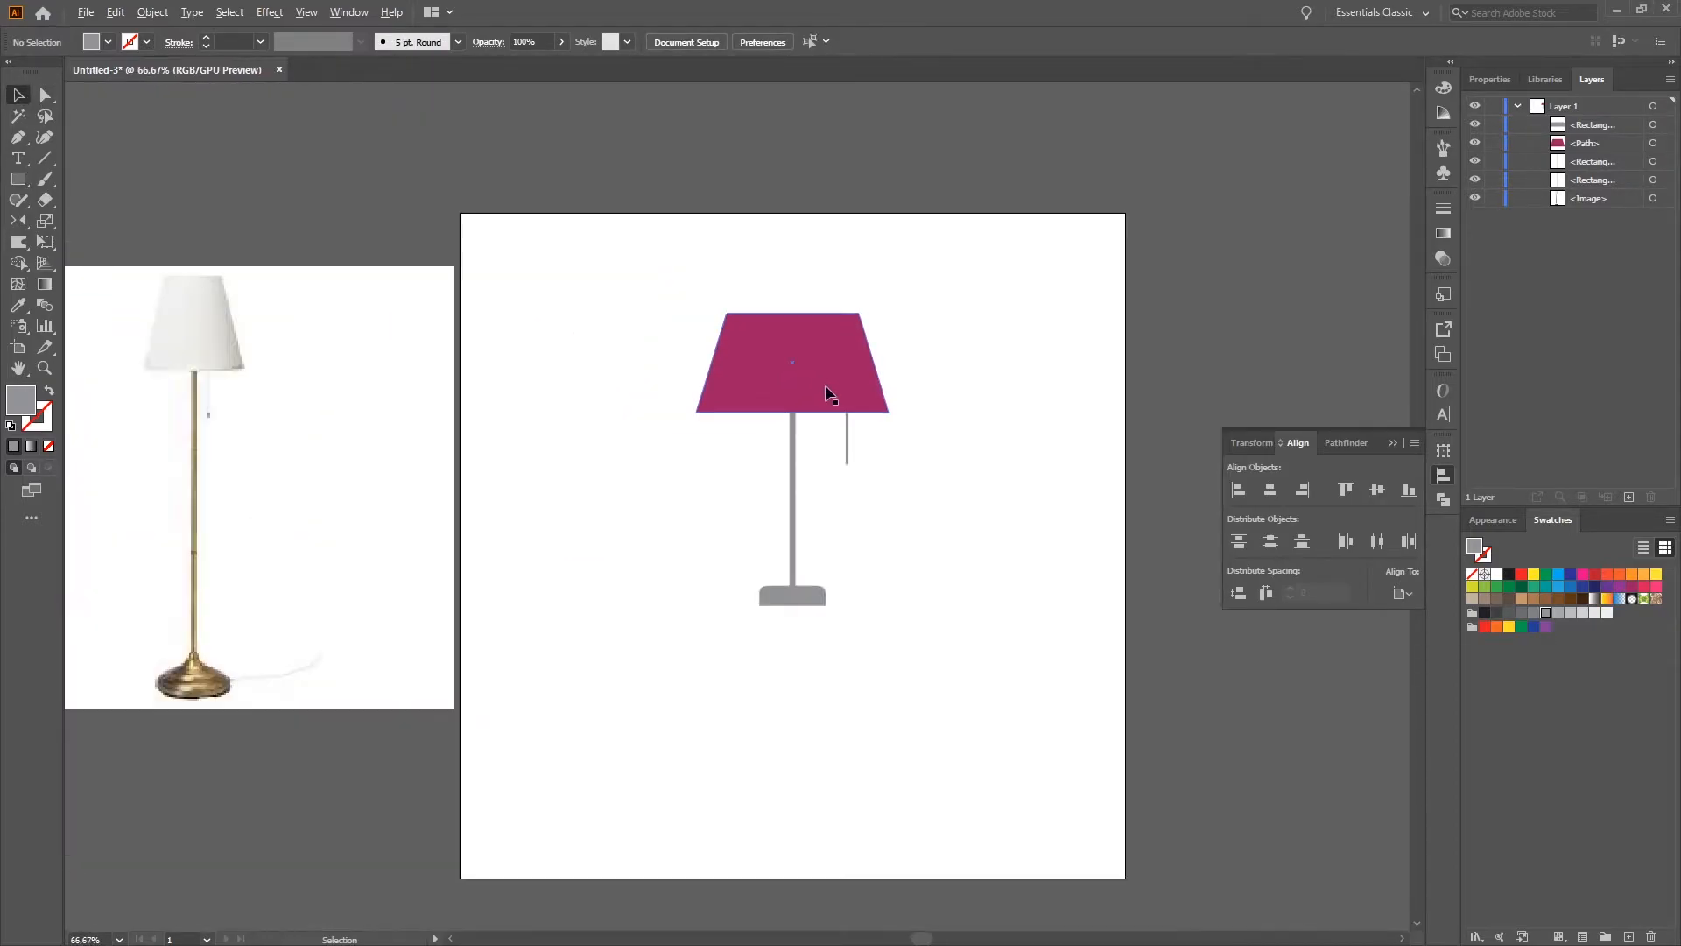
scroll(826, 393, up, 1)
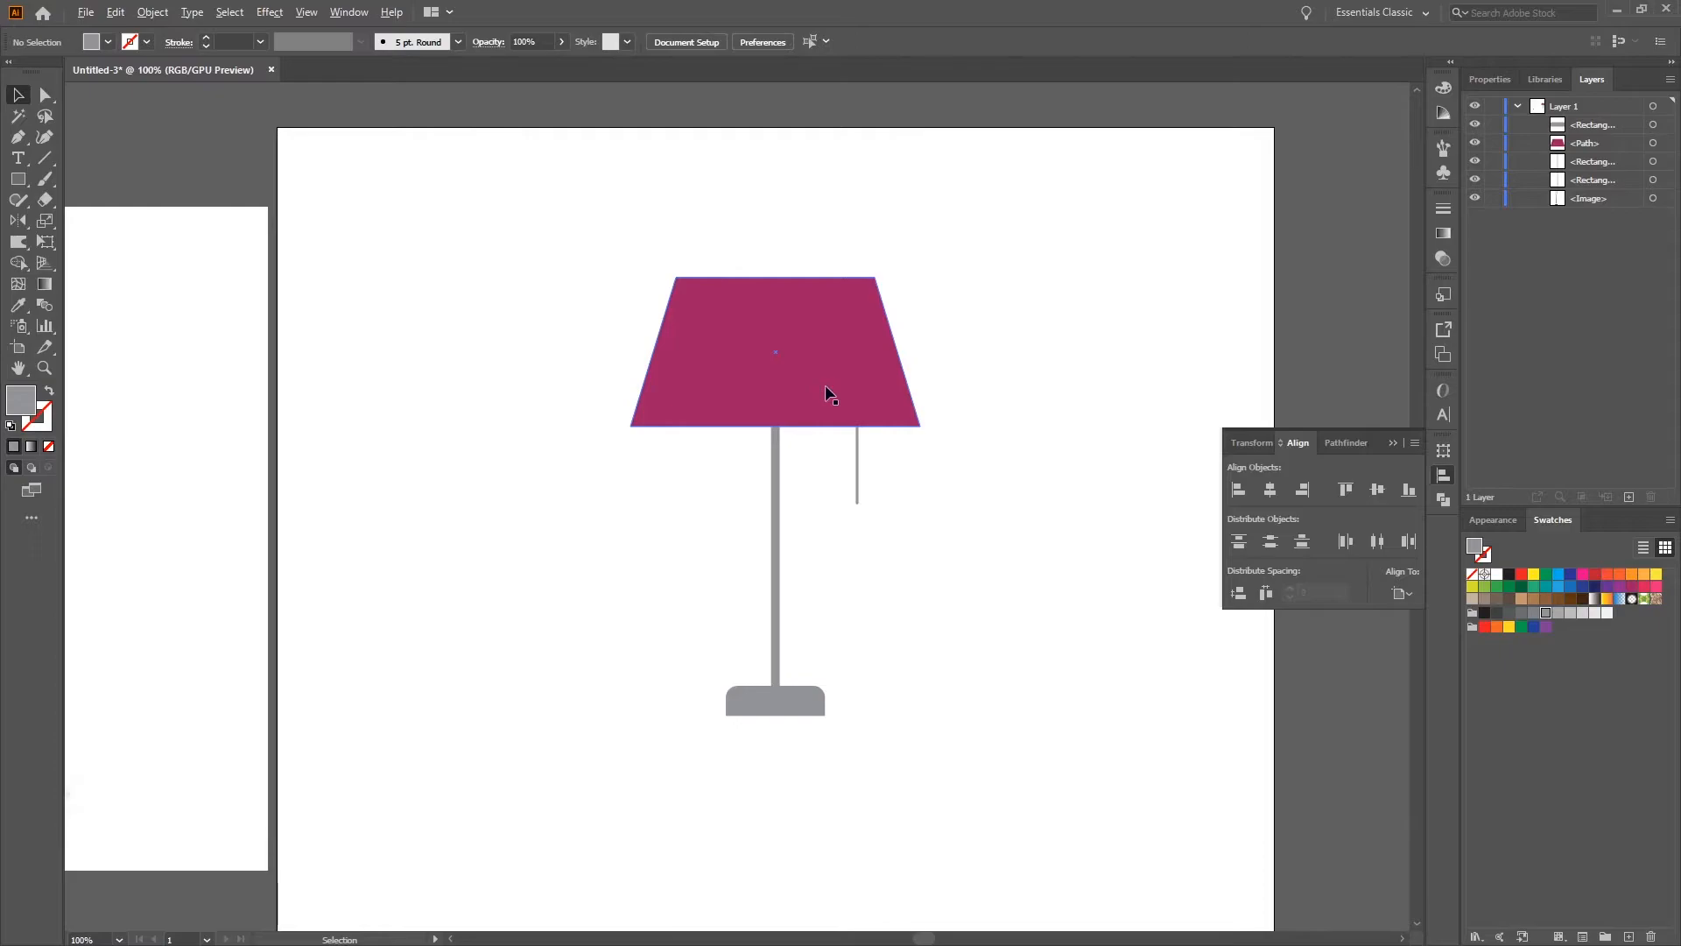
click(17, 182)
click(123, 221)
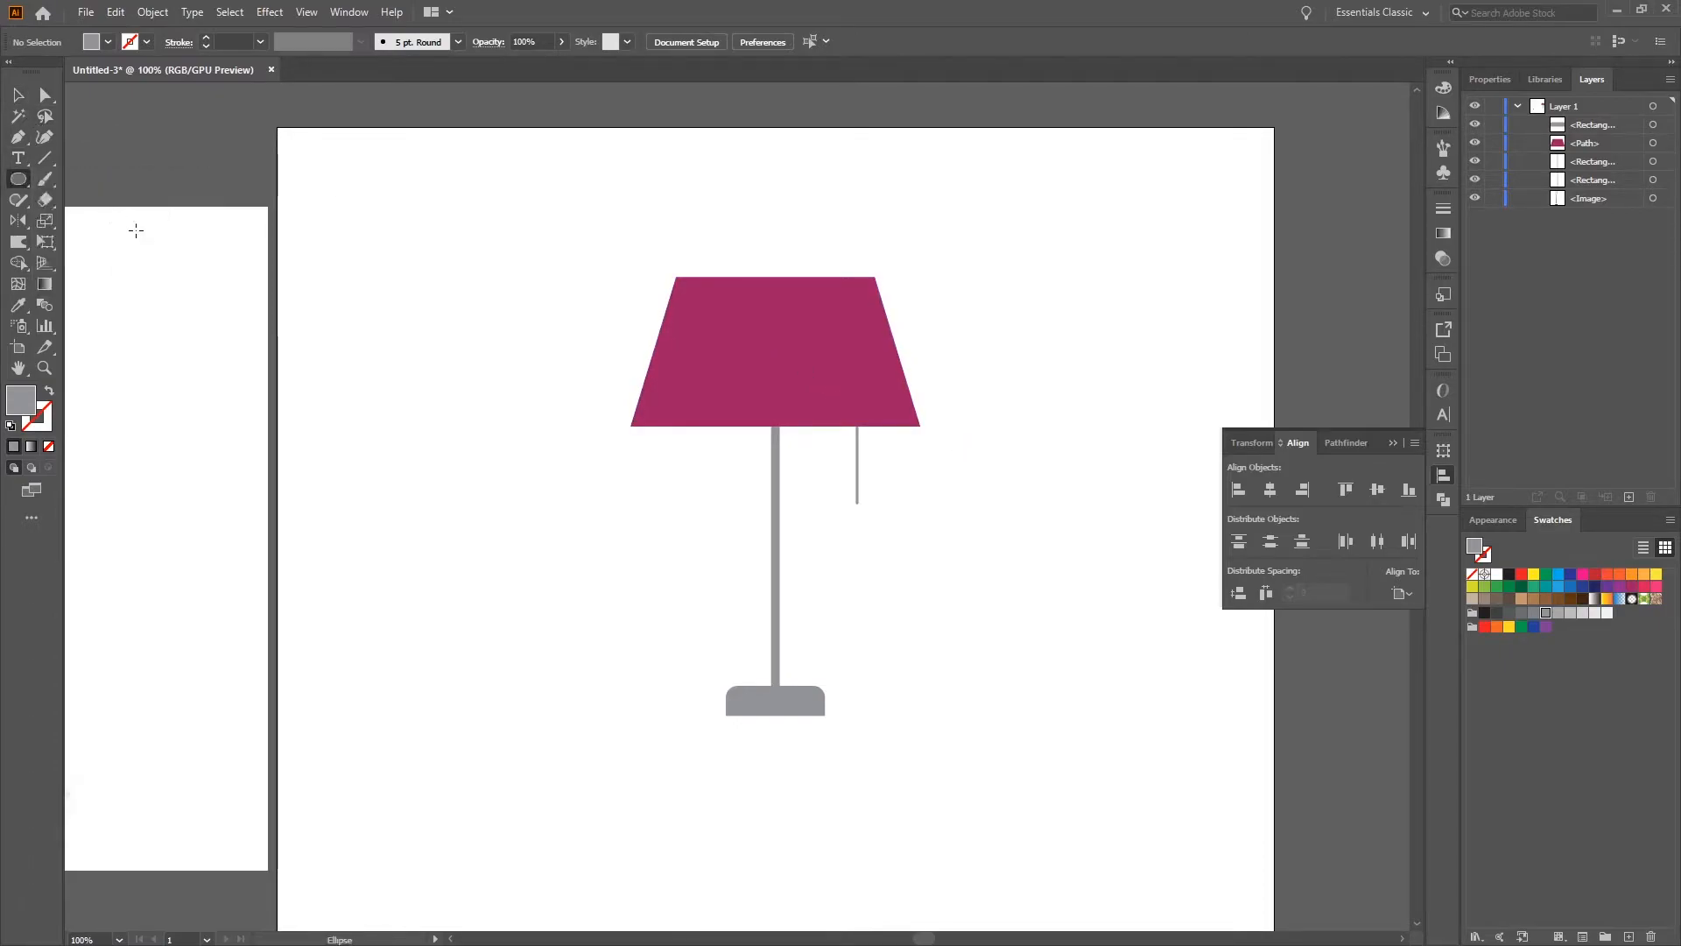
drag(849, 497, 863, 511)
click(18, 93)
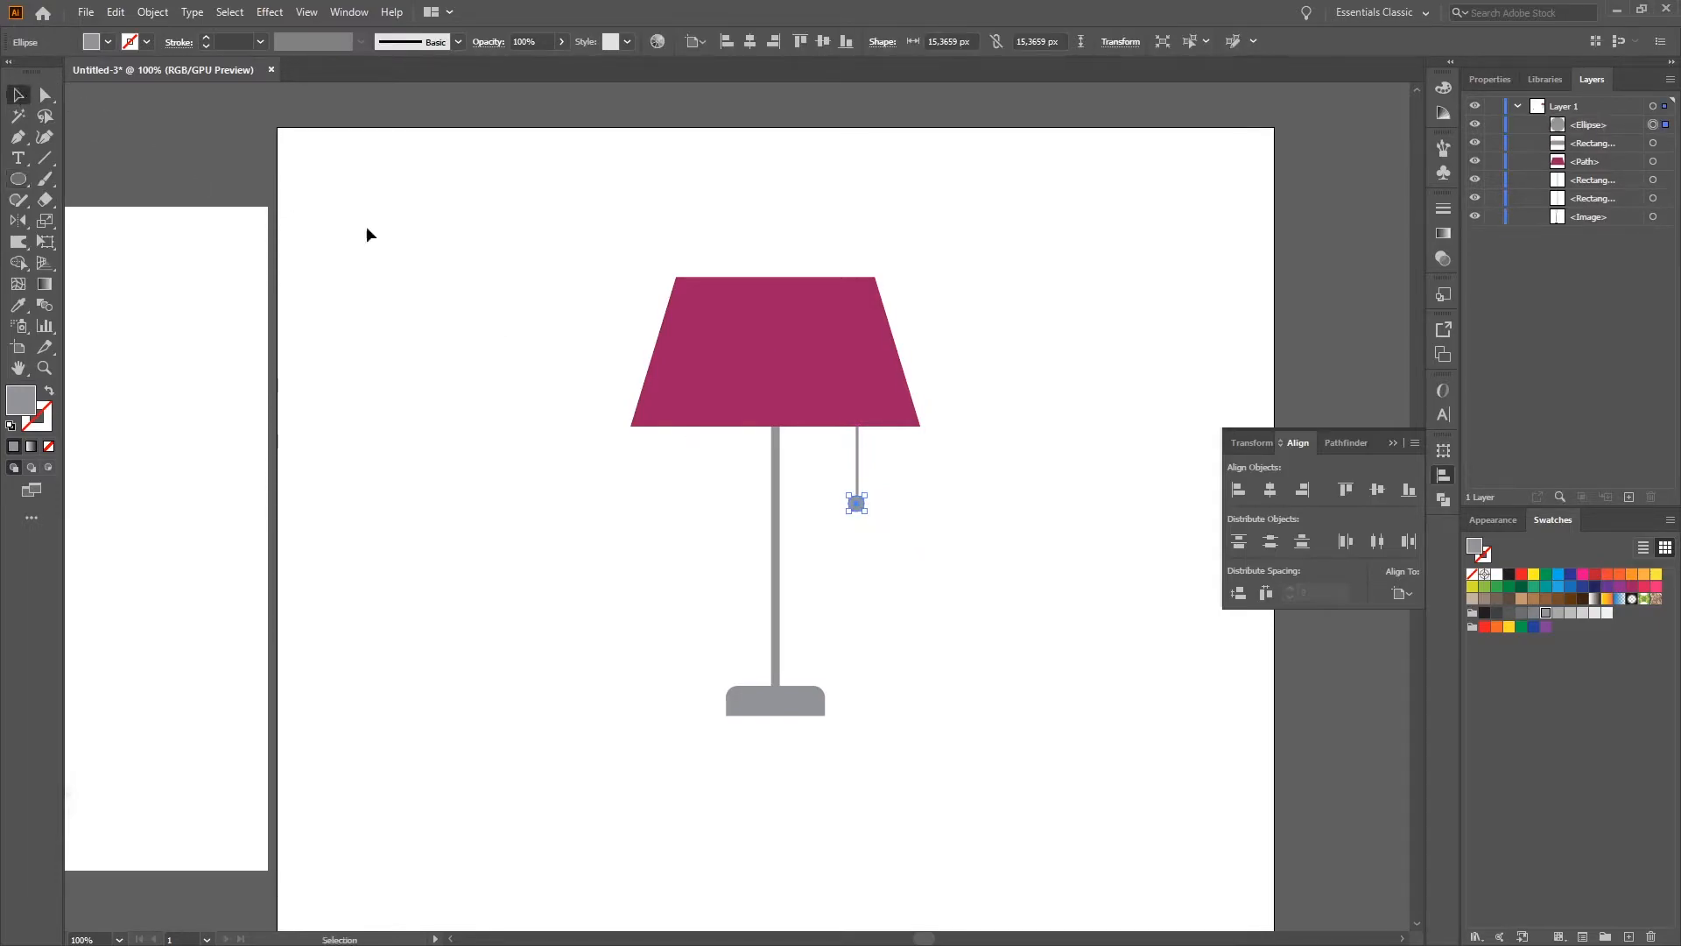
Step: Reposition the circle so it sits centered on the pull cord's lower end
click(934, 532)
drag(855, 506, 859, 507)
click(833, 525)
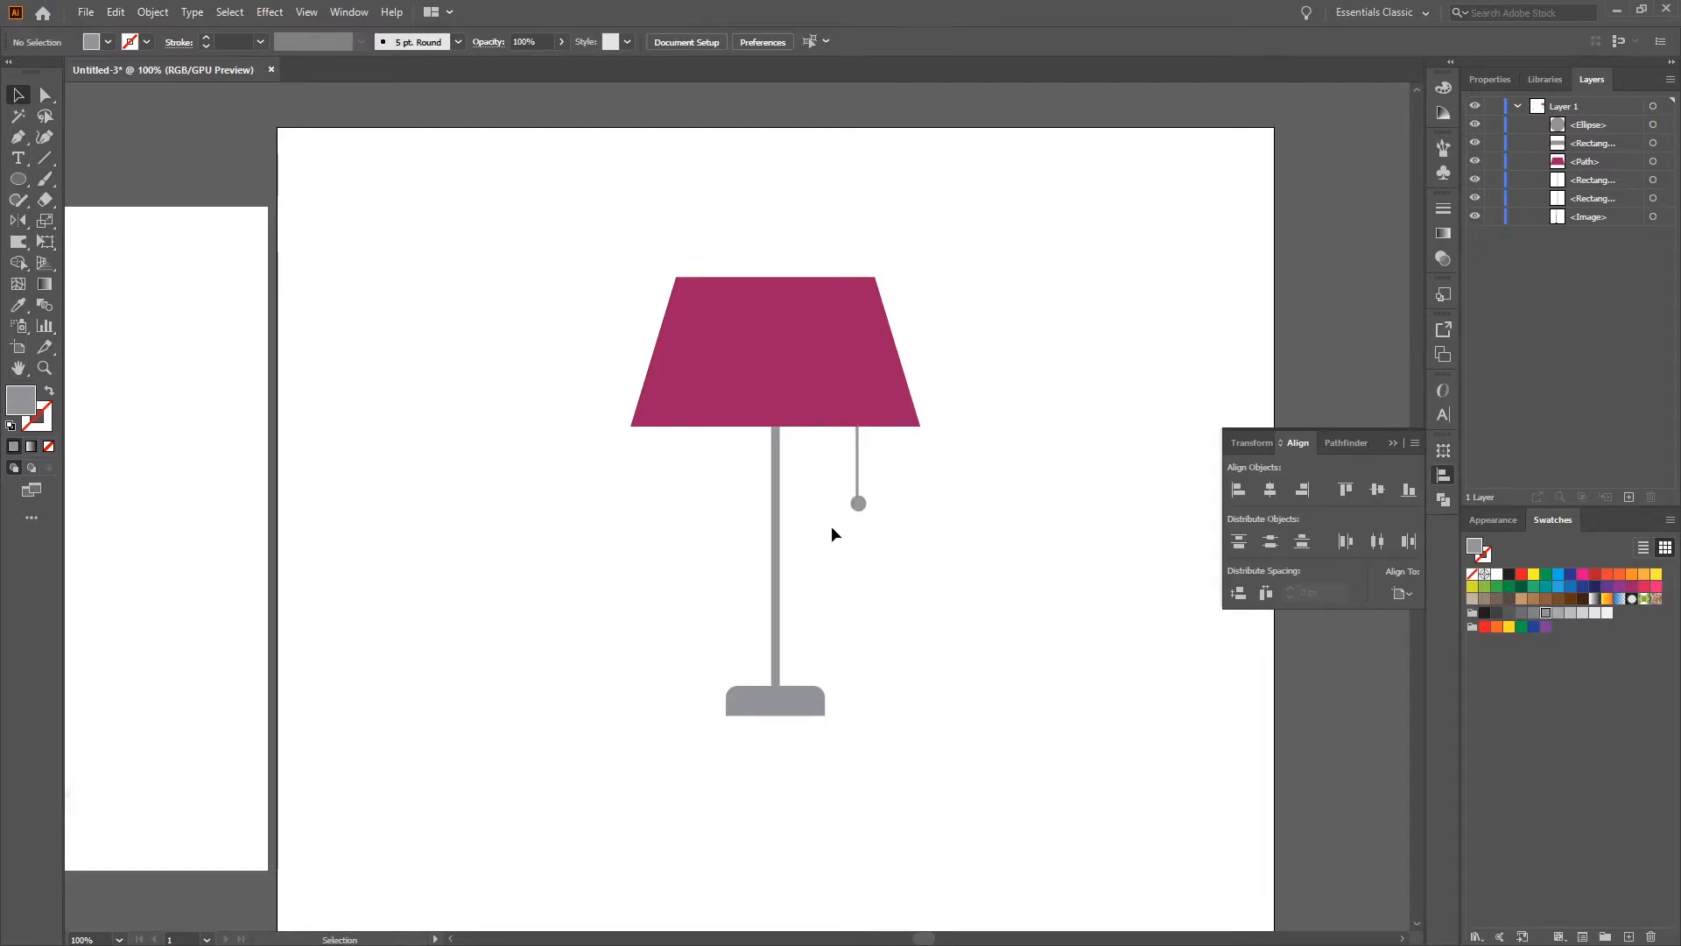
scroll(822, 487, up, 4)
drag(973, 572, 969, 566)
click(1053, 561)
Step: Fill the pull cord's circle with the lampshade's magenta, sampled with the Eyedropper
click(983, 565)
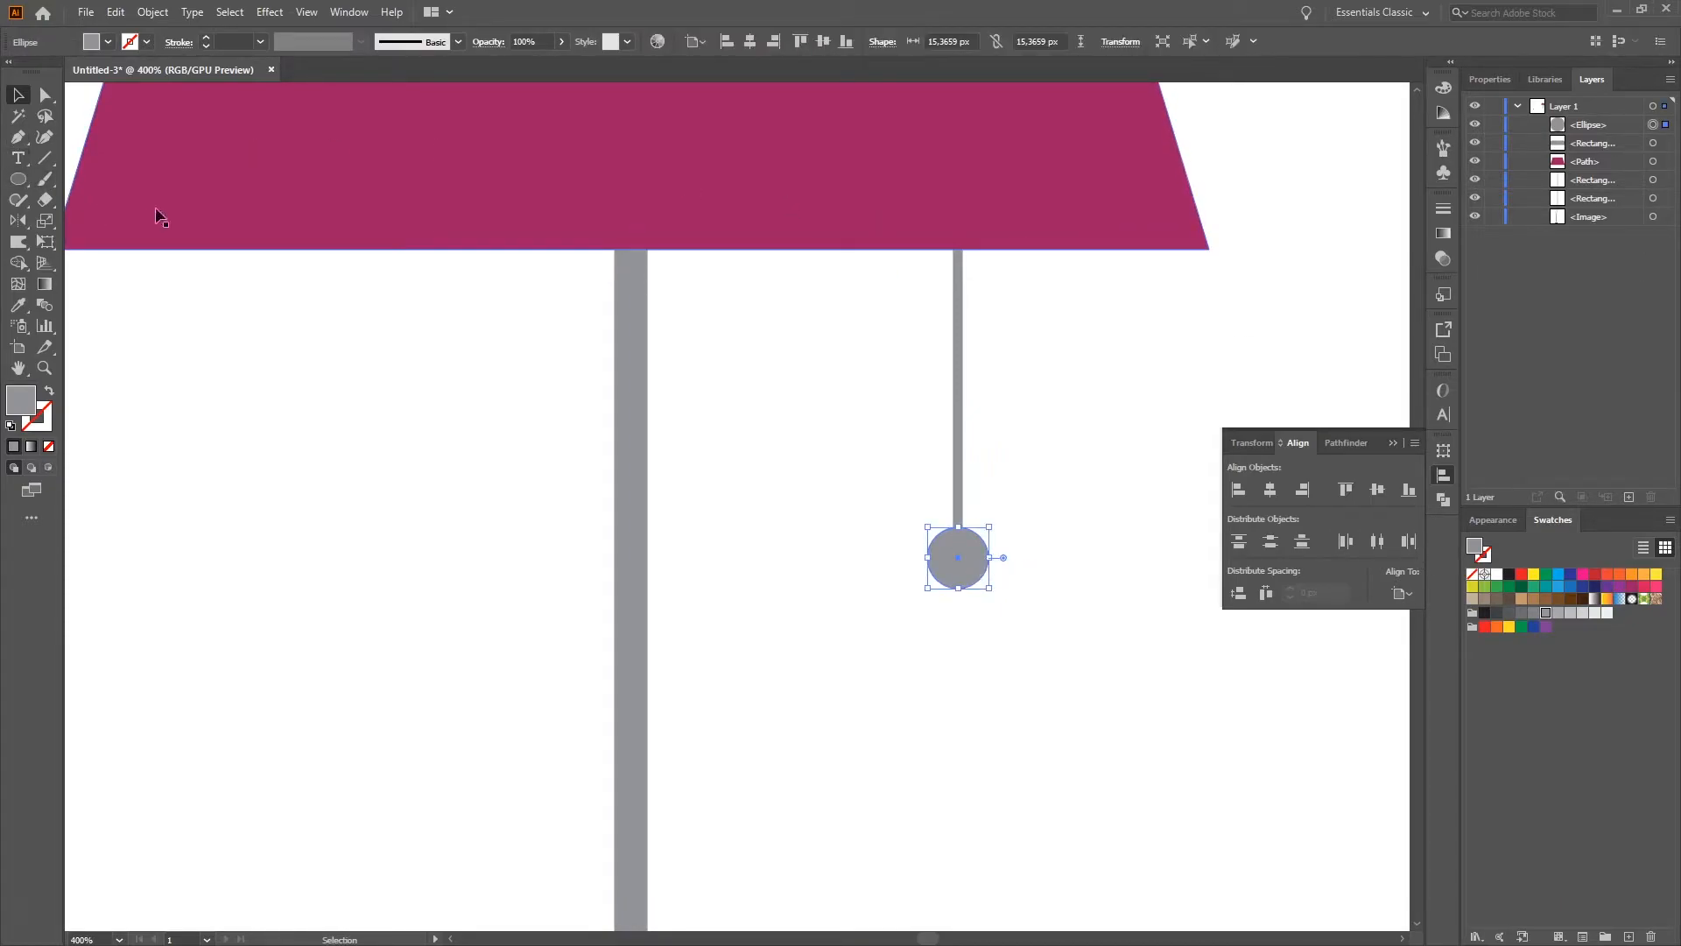
click(25, 303)
click(844, 183)
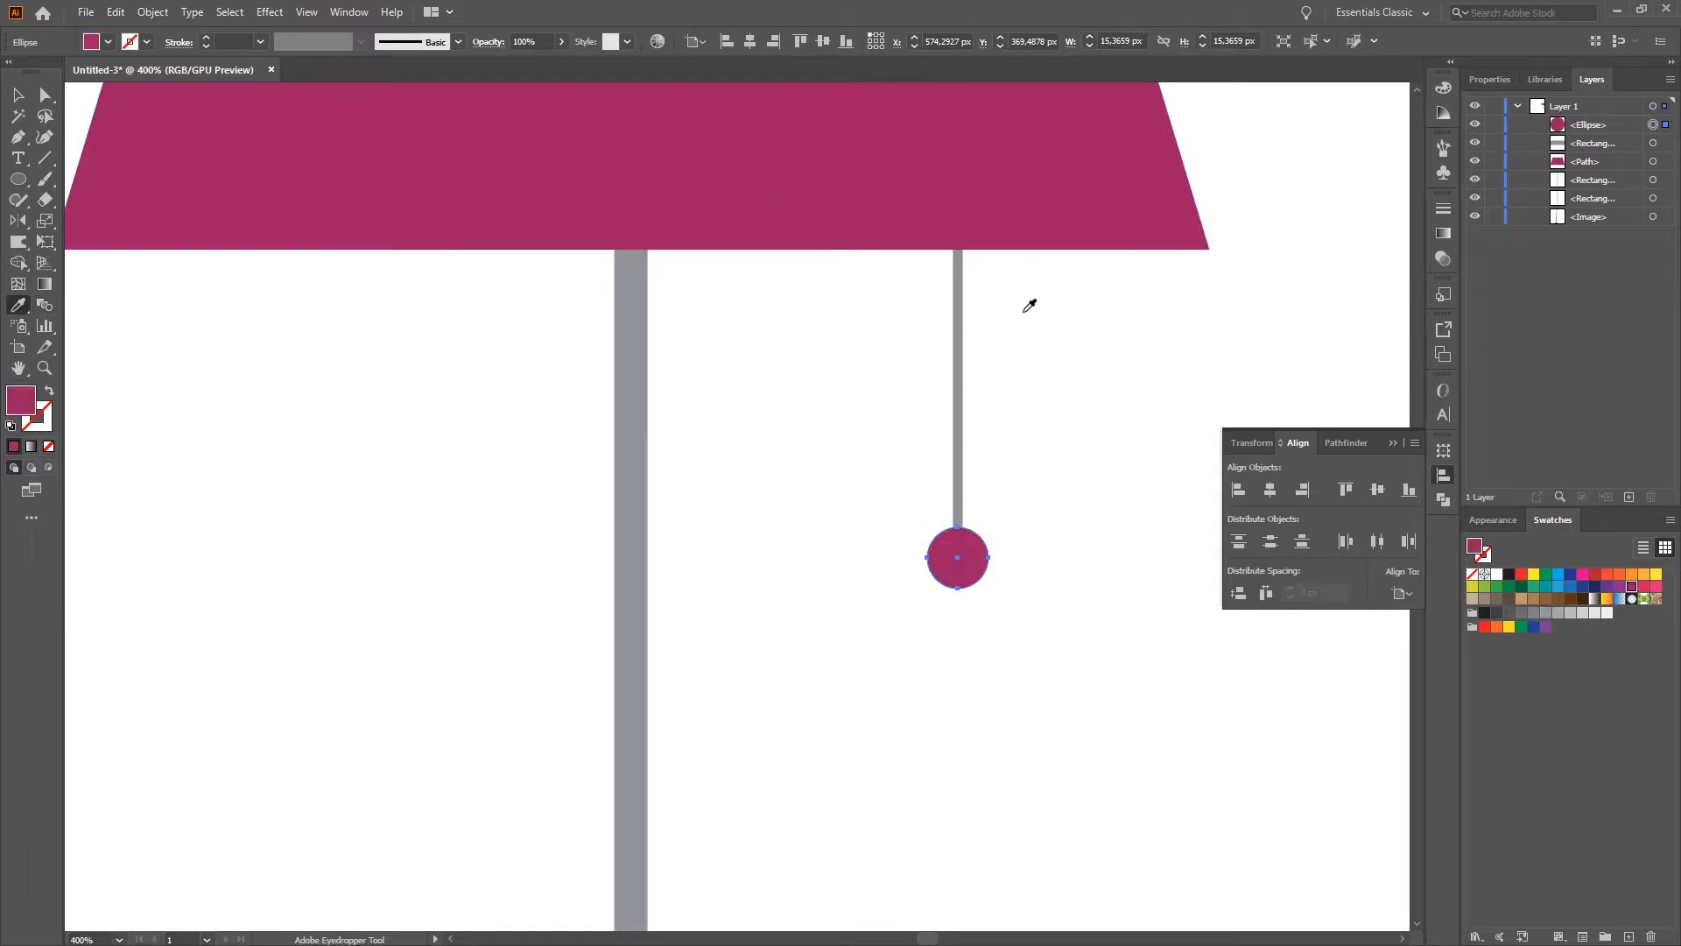
click(1122, 566)
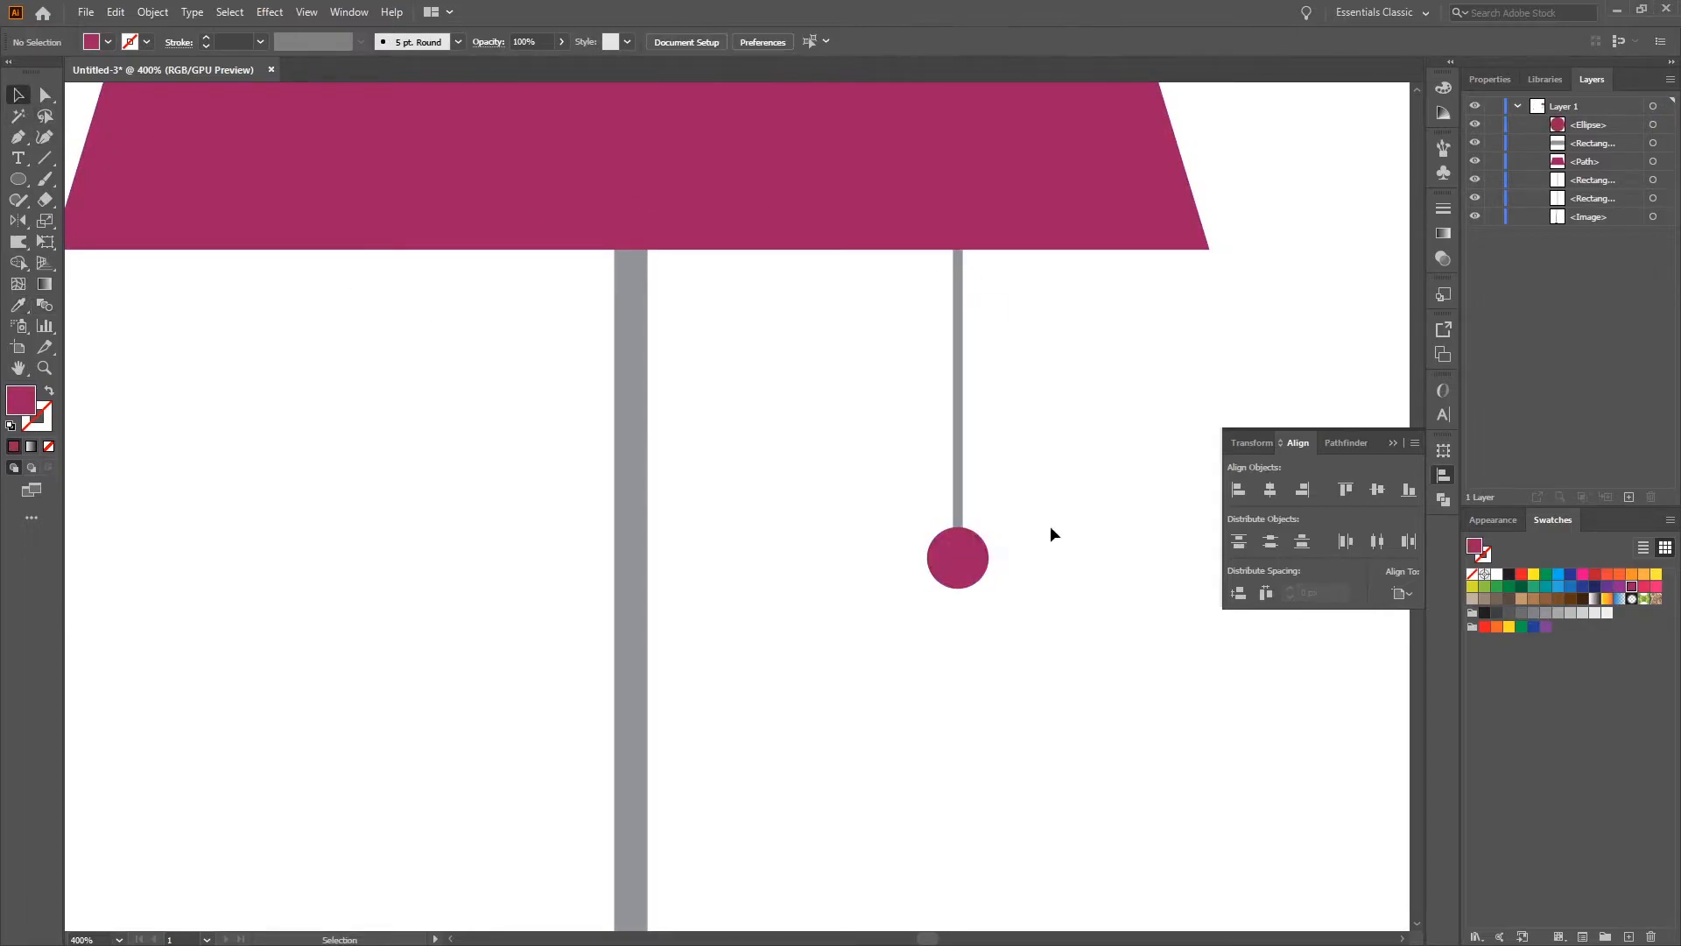
Step: Draw a rectangle about 162 by 507 px from the lamp's vertical centerline, covering its entire right half
scroll(1018, 534, down, 6)
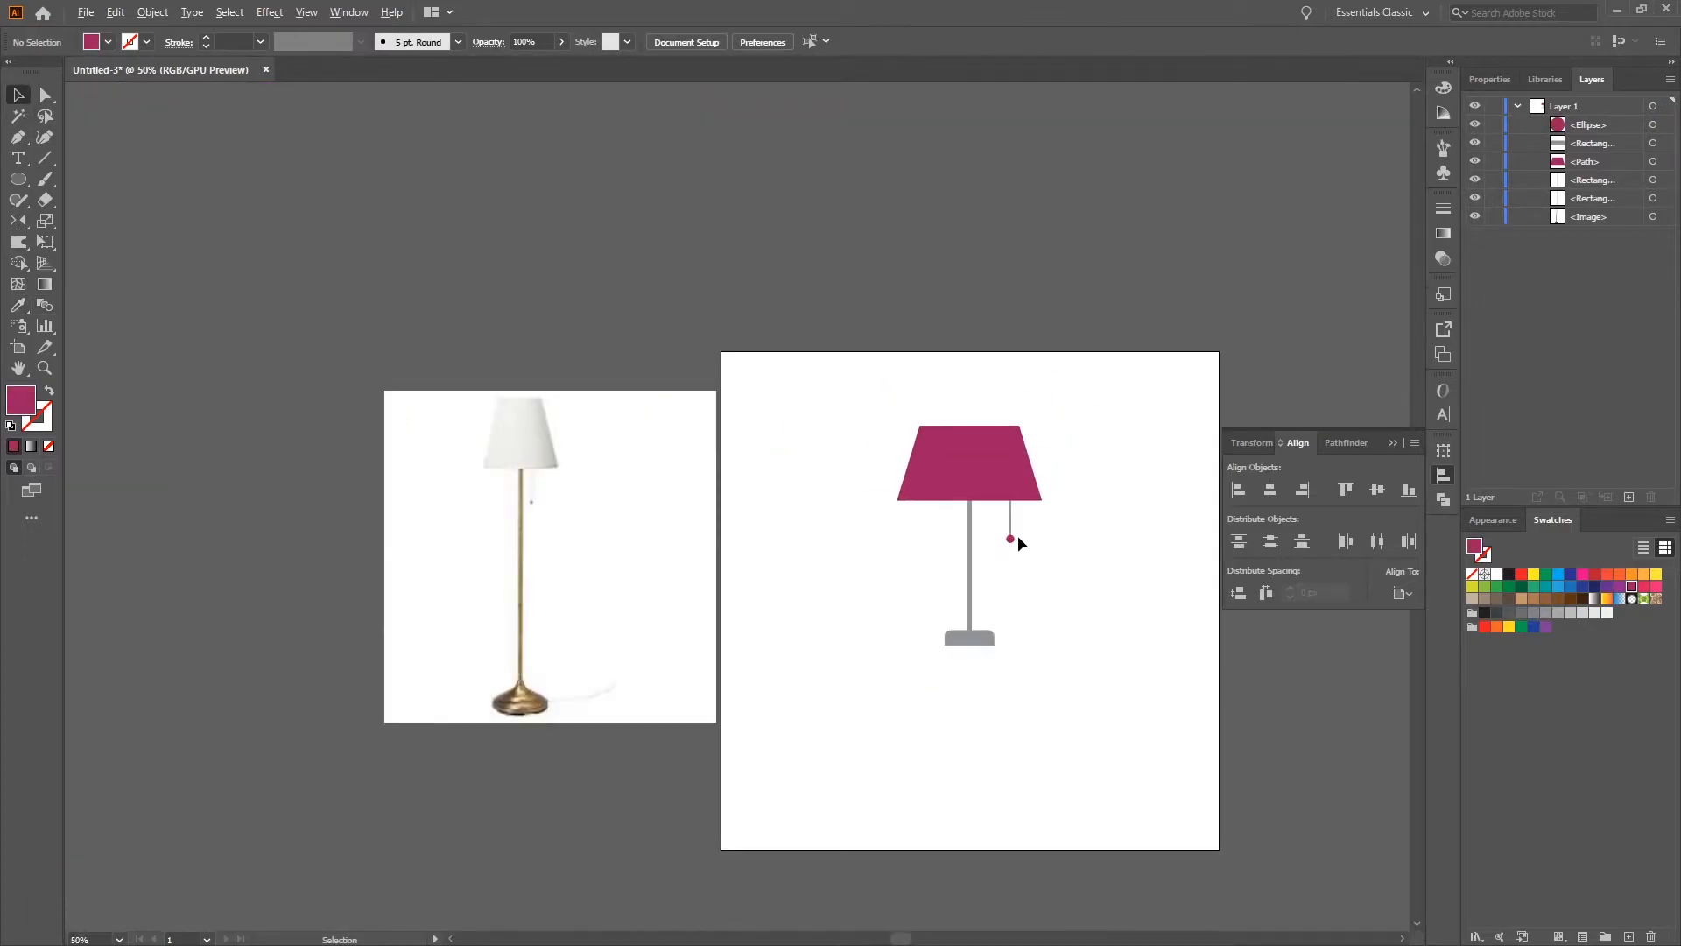
scroll(1037, 548, up, 1)
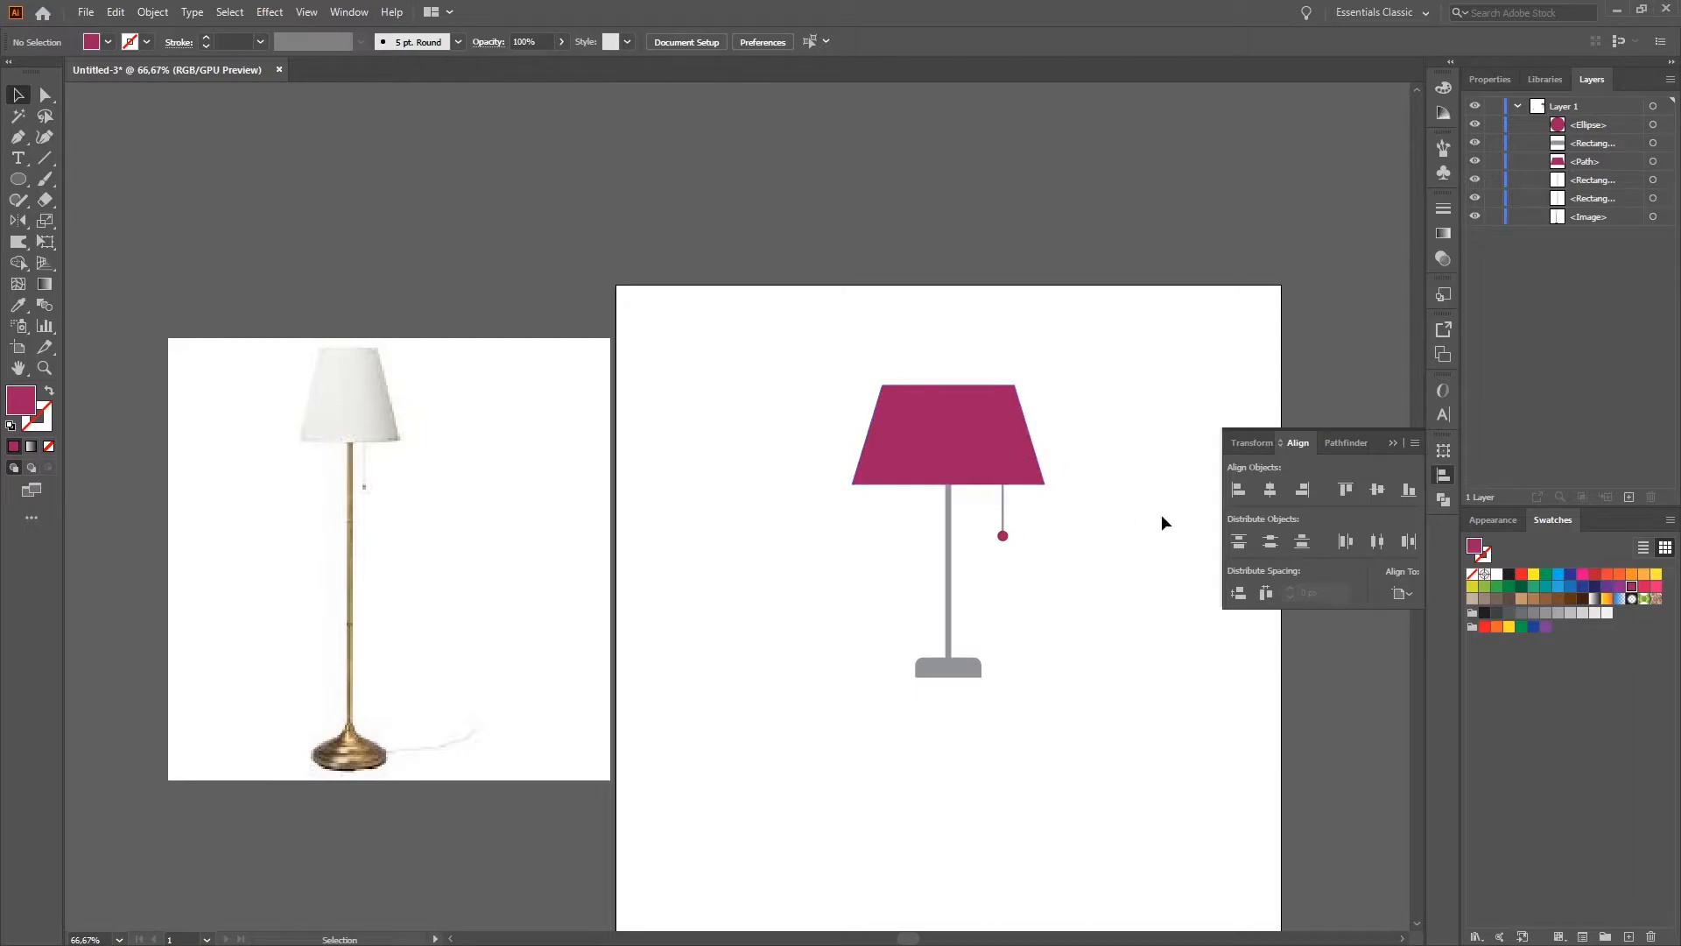
click(18, 179)
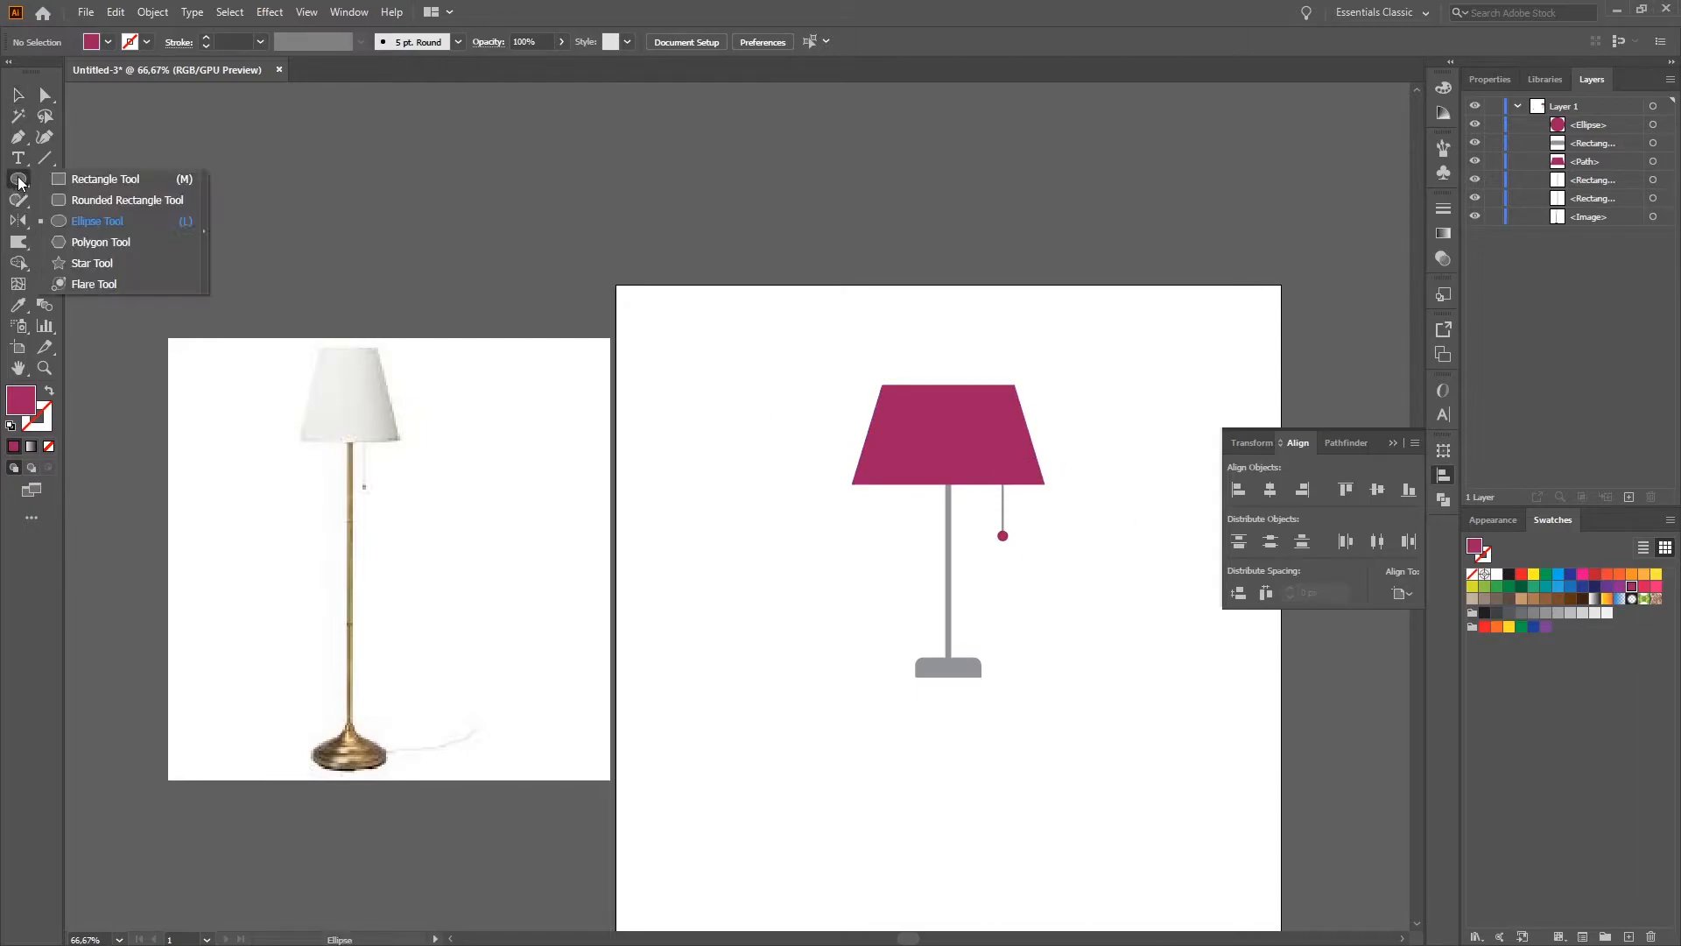
click(98, 182)
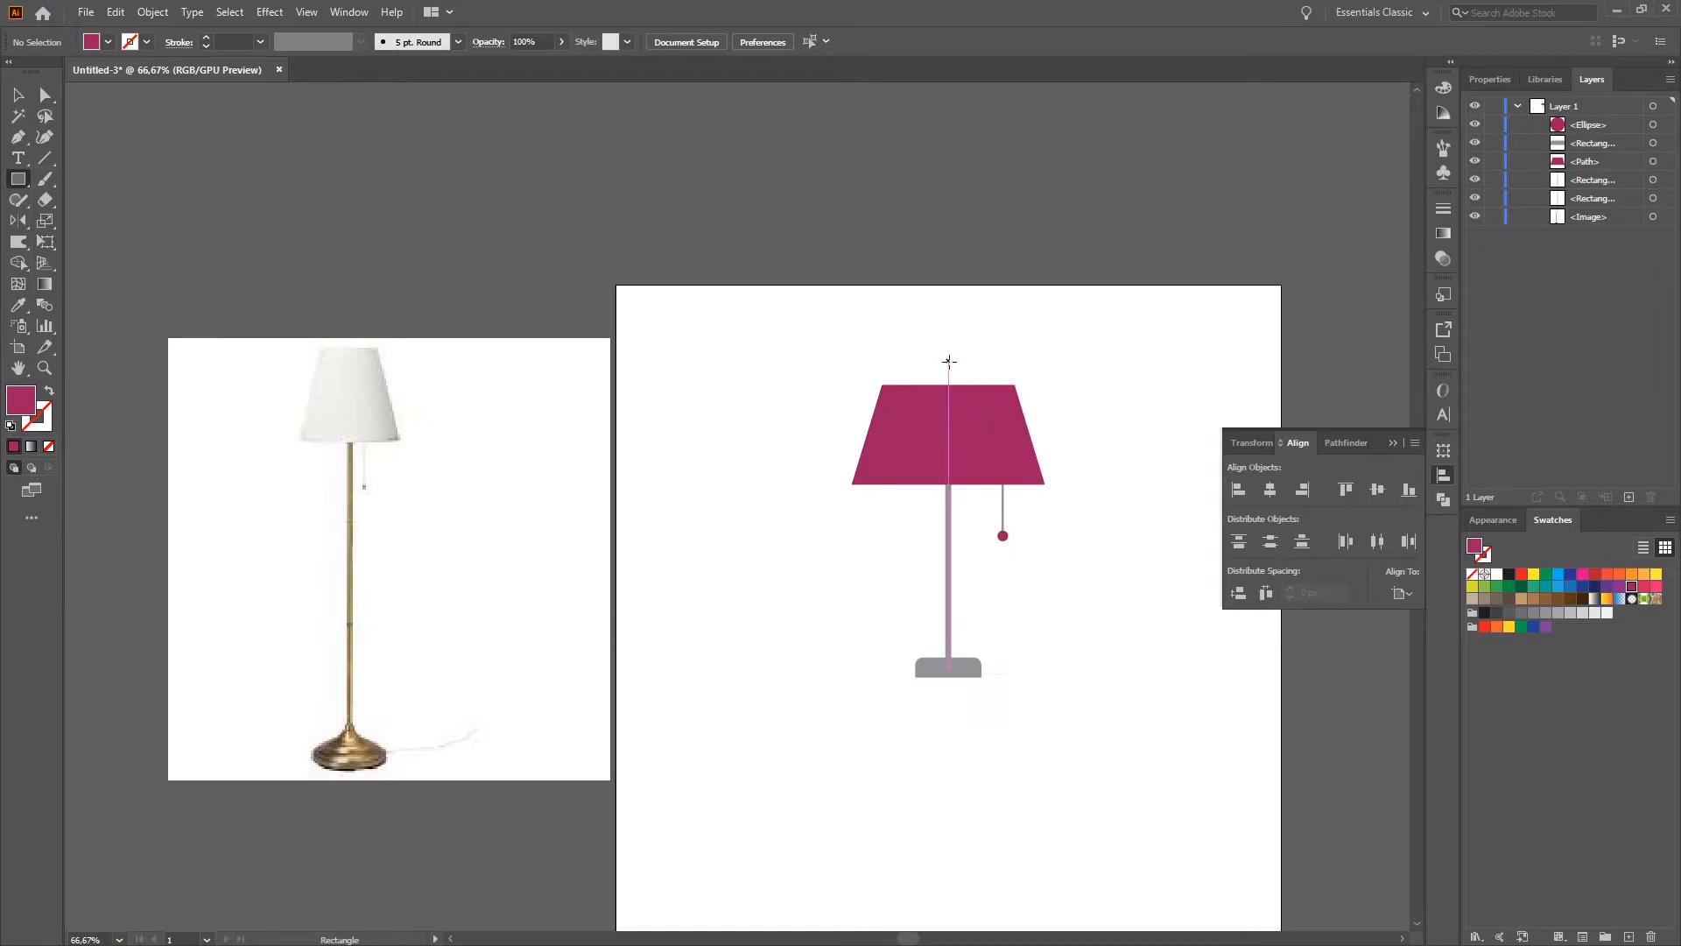
drag(950, 360, 1057, 701)
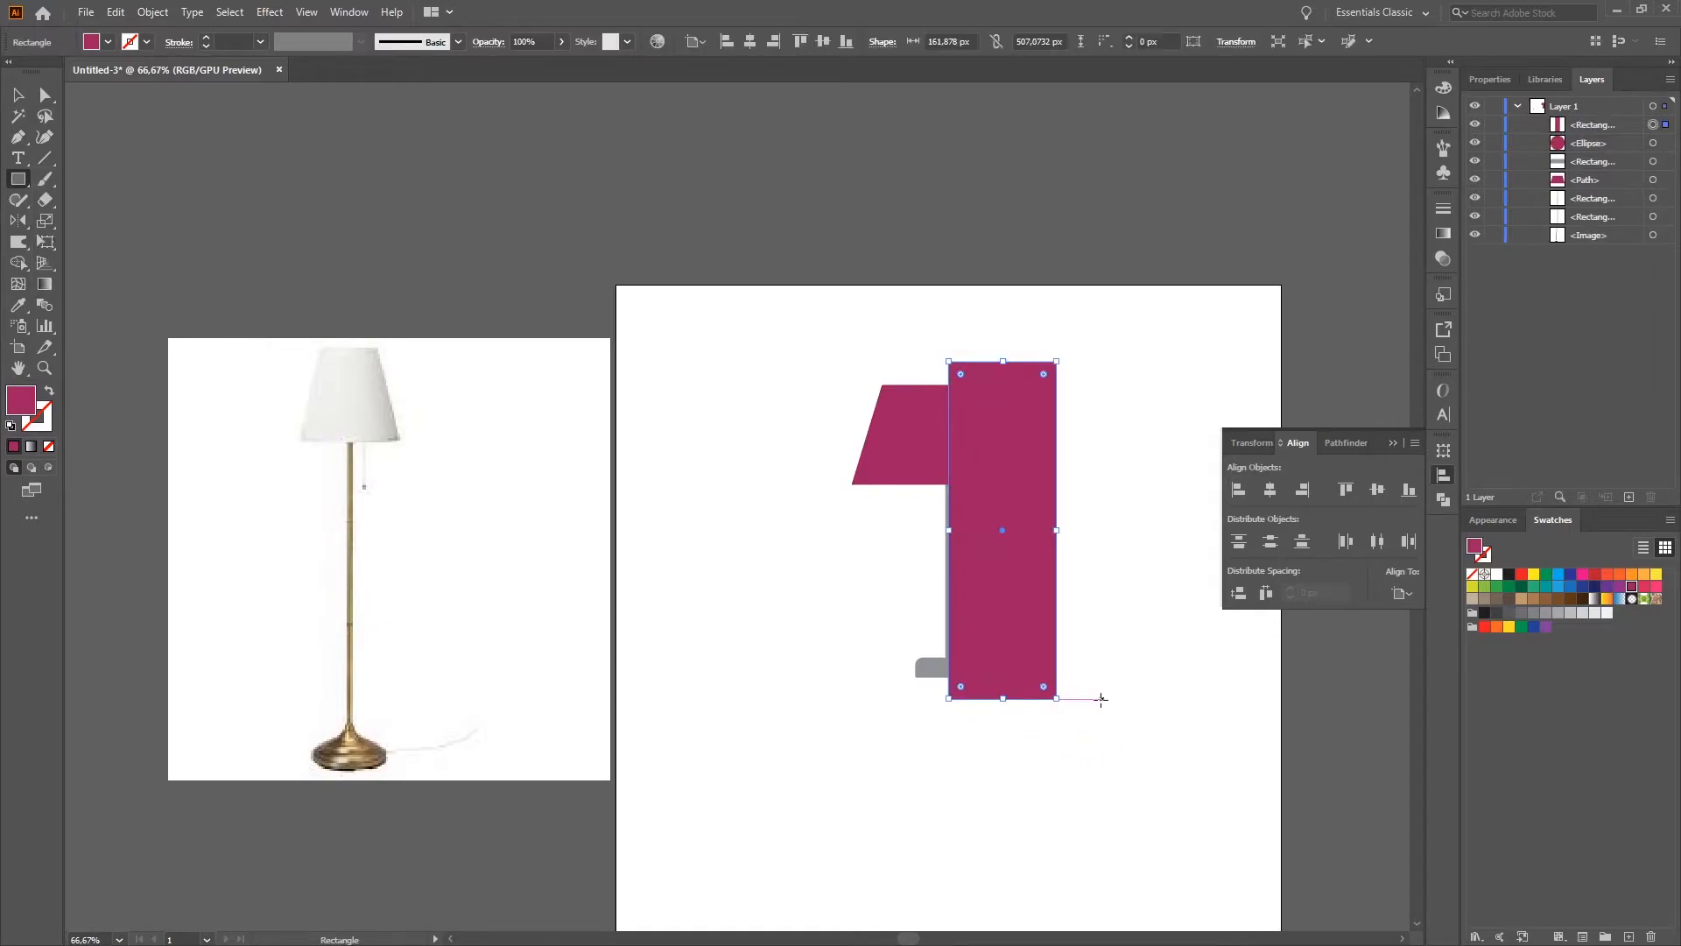
key(v)
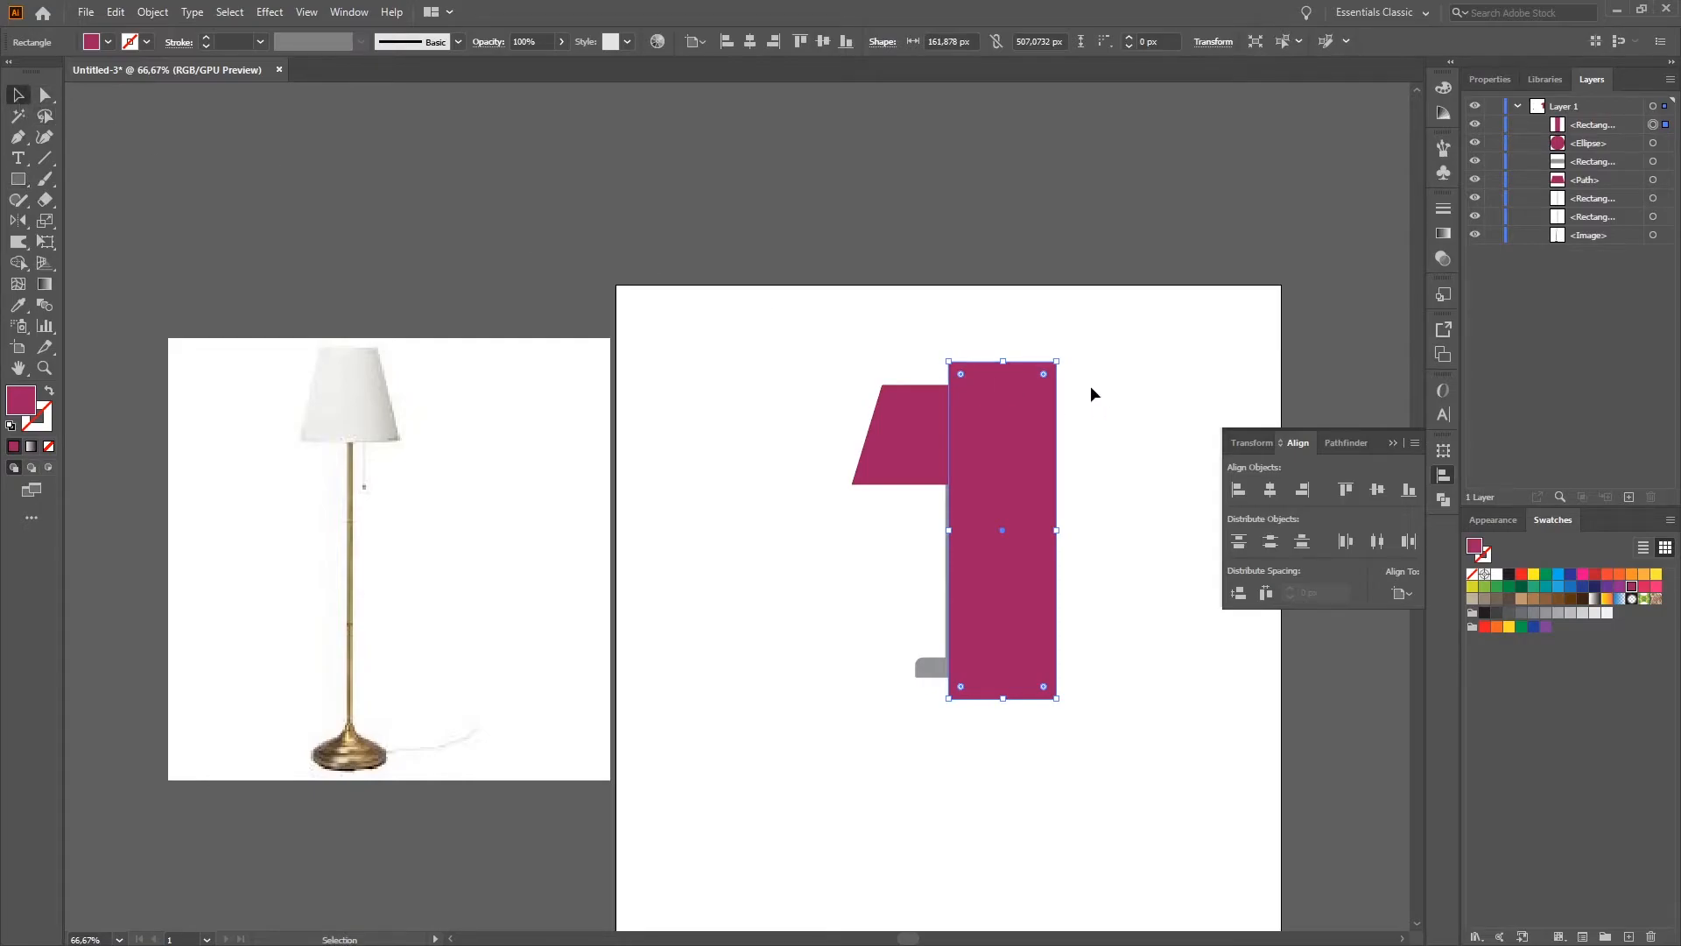
Step: Copy the lampshade and paste the duplicate in place directly in front of the original
click(927, 436)
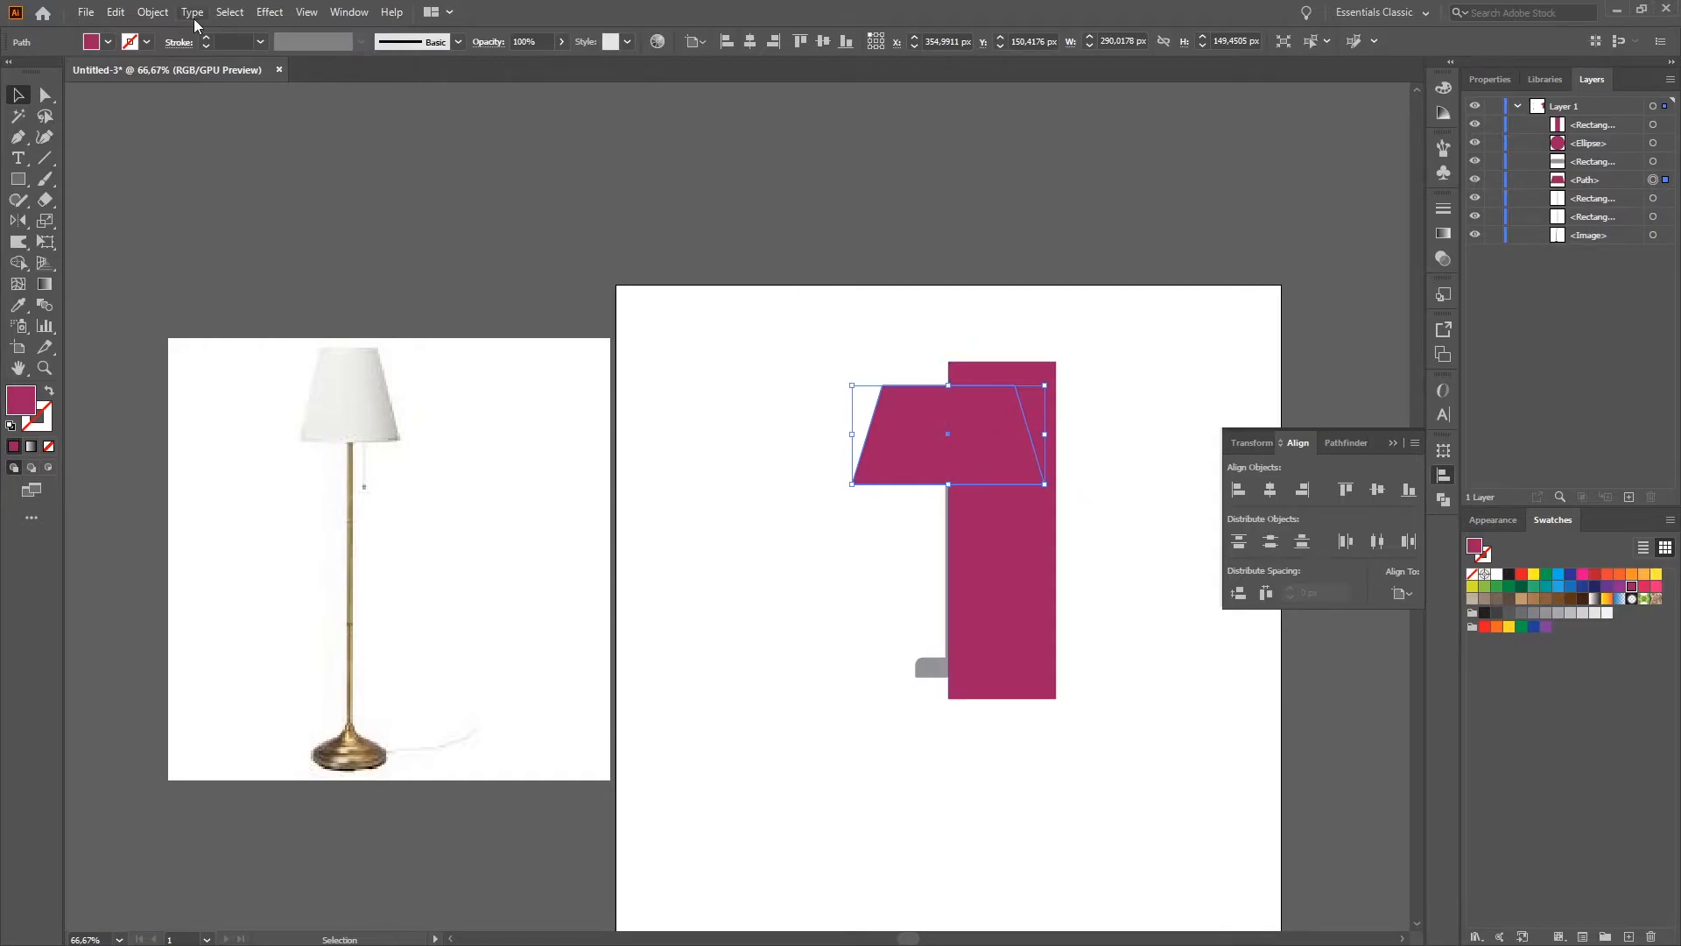
click(154, 12)
click(123, 12)
click(129, 14)
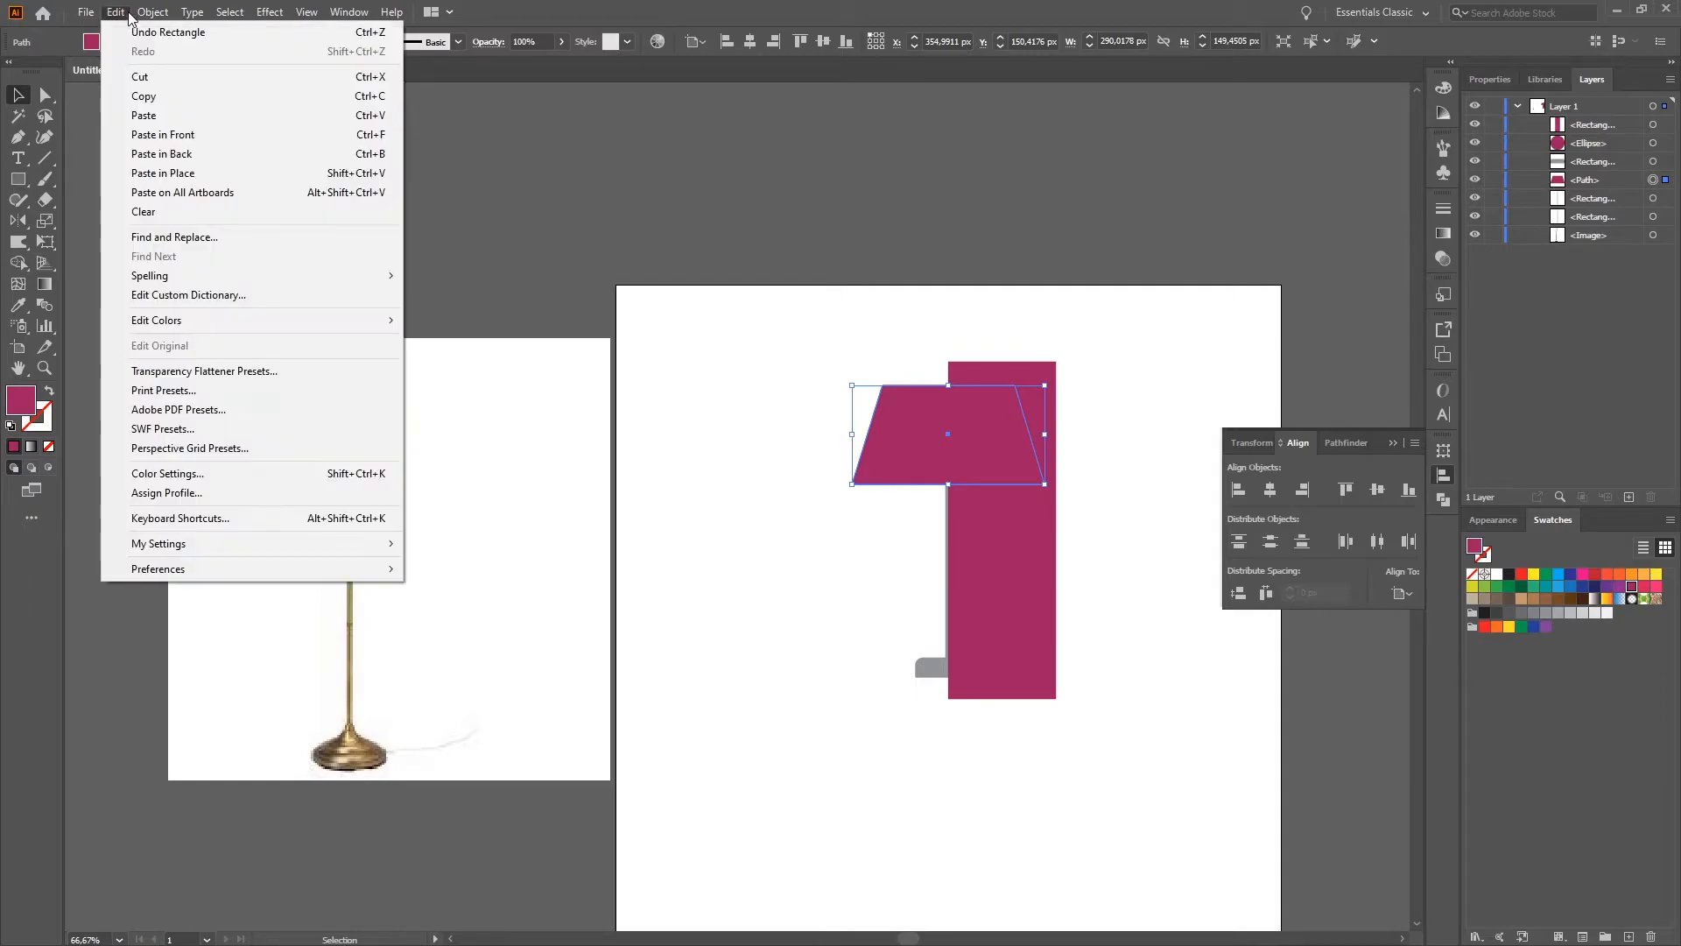
click(163, 134)
click(1223, 346)
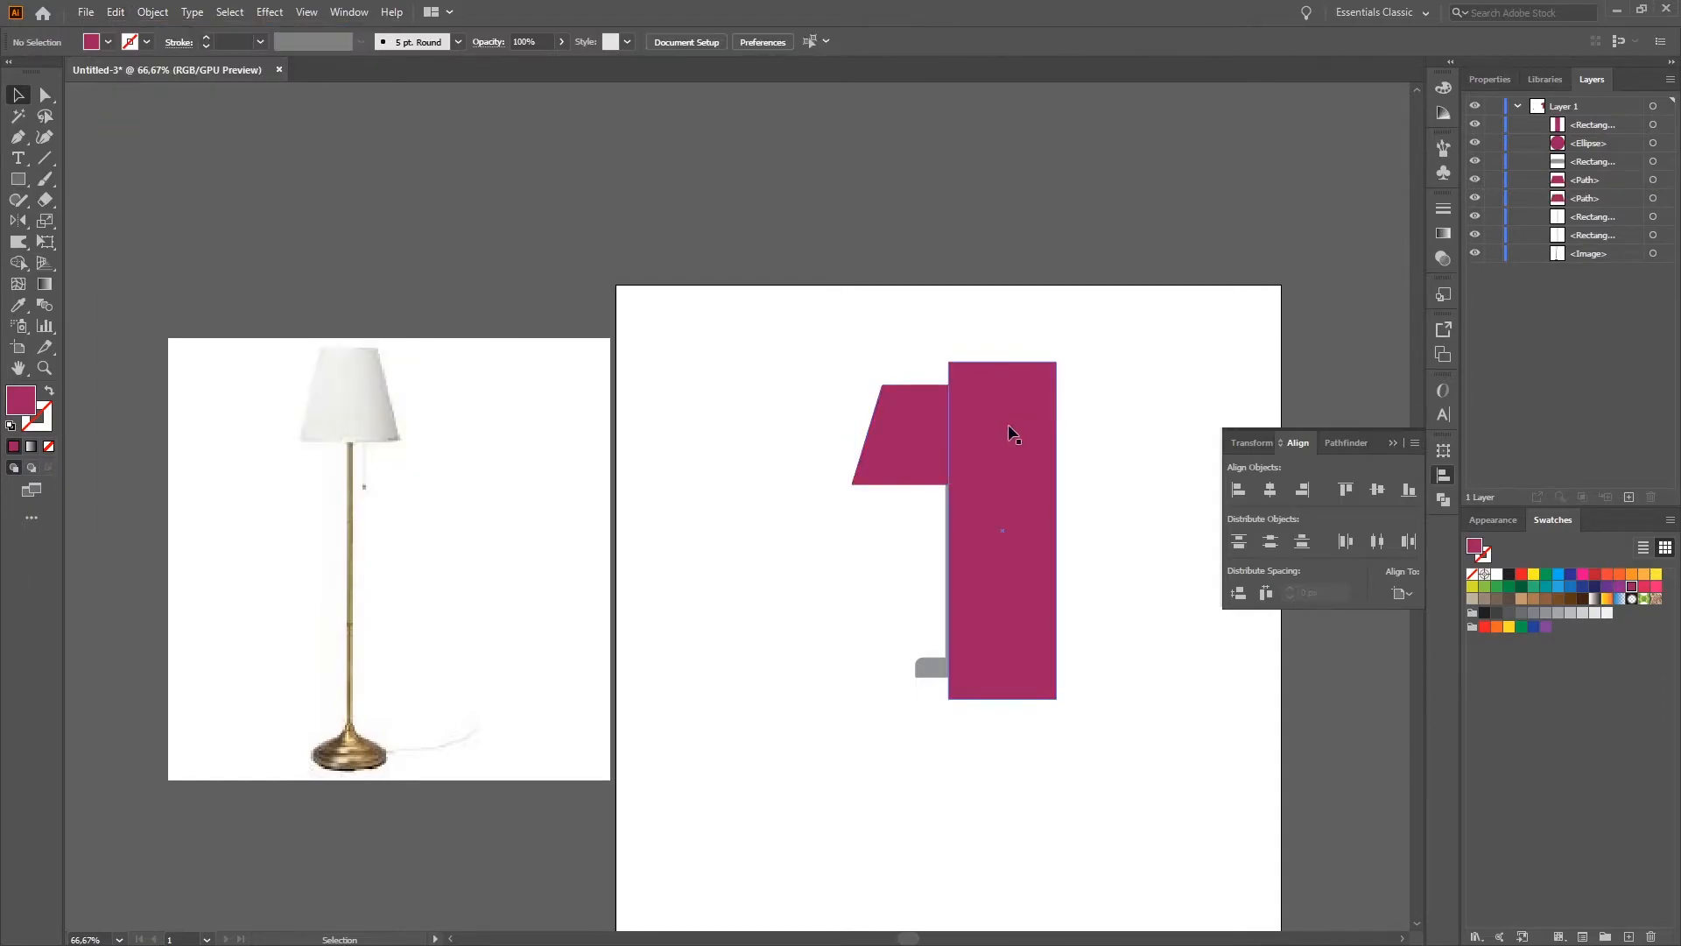
Step: Trim the duplicated lampshade to its right half, using the covering rectangle as the cutter with the Shape Builder
click(946, 431)
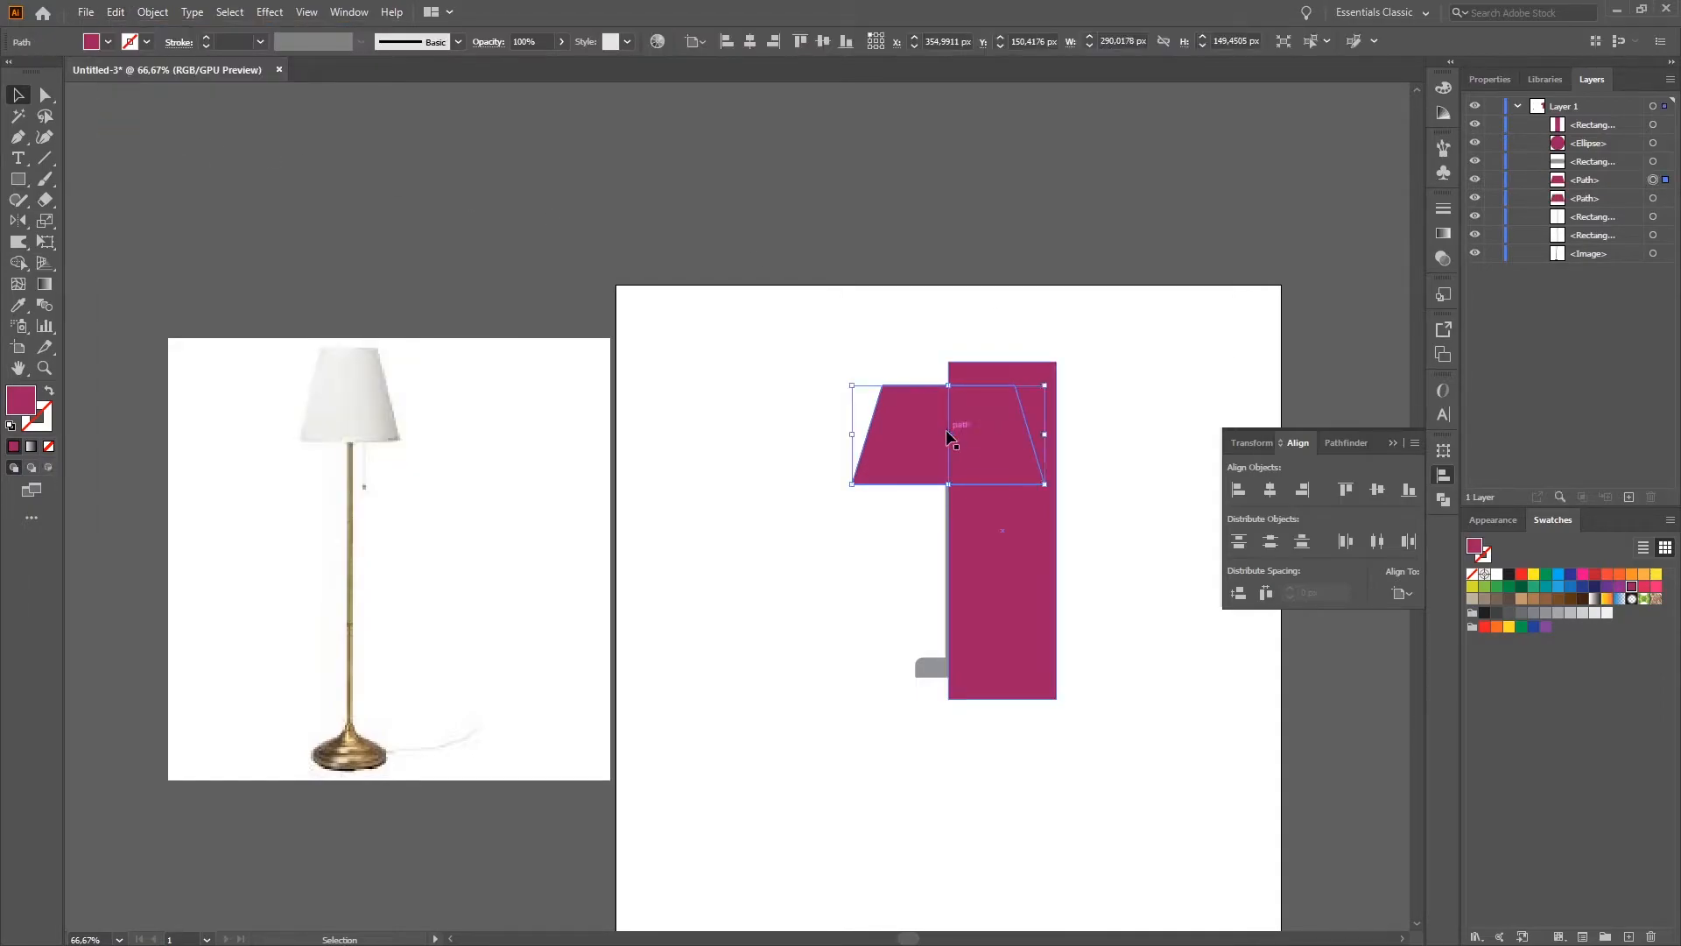
shift+click(1028, 370)
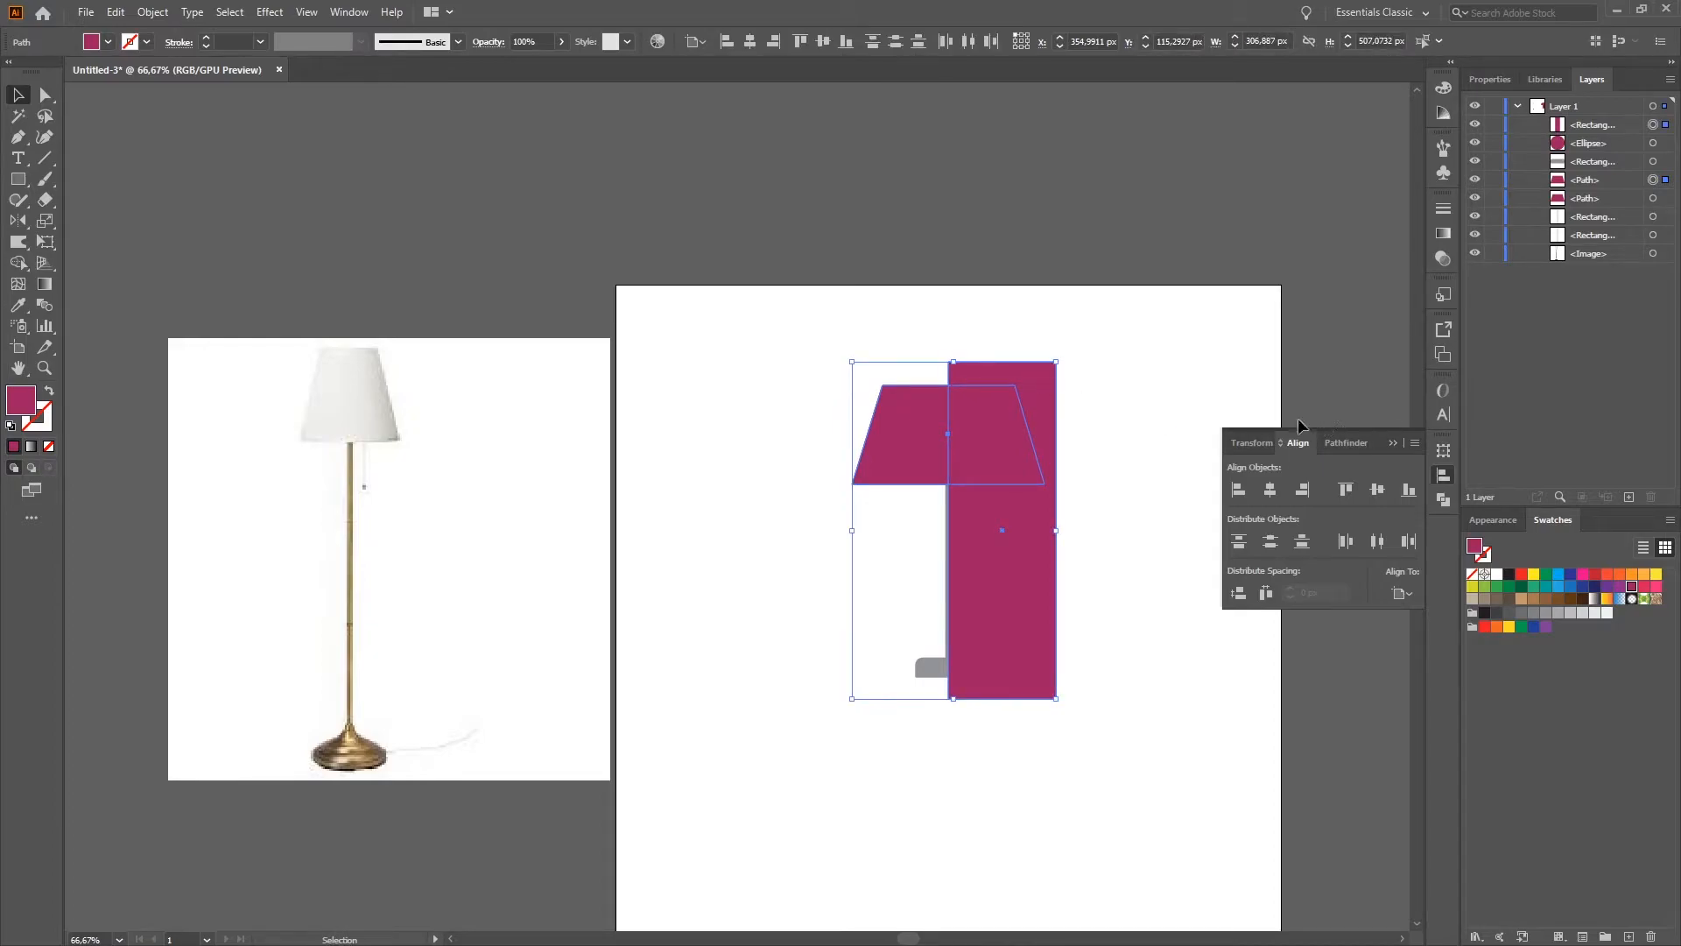
click(18, 262)
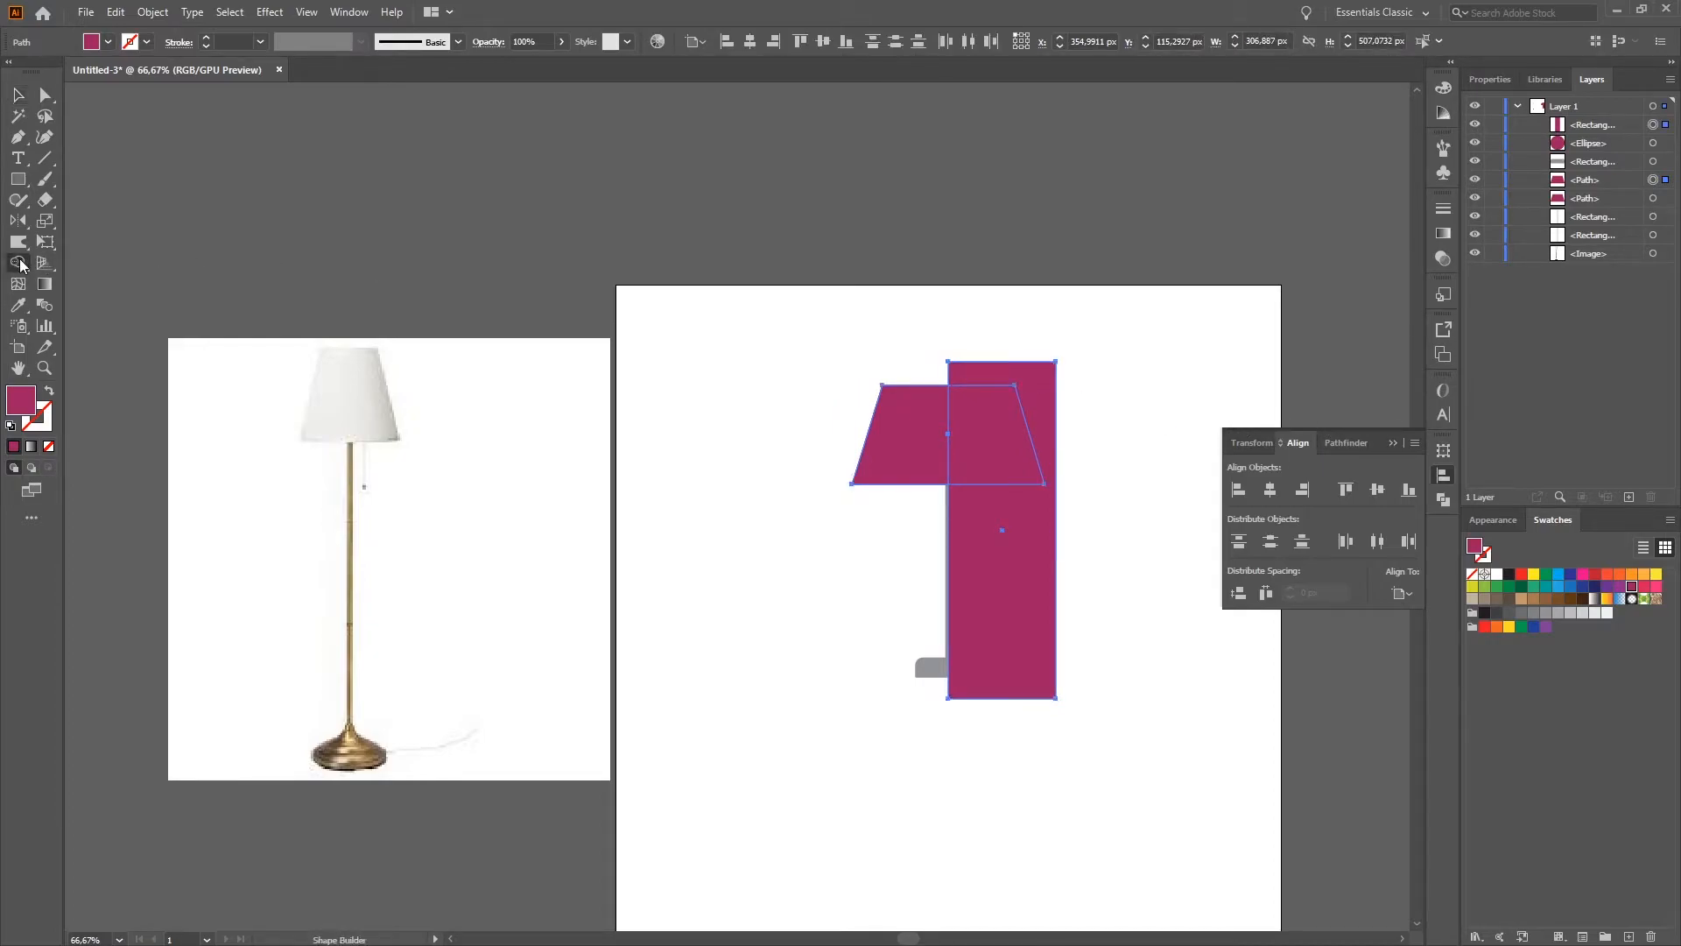
click(925, 464)
key(v)
click(715, 286)
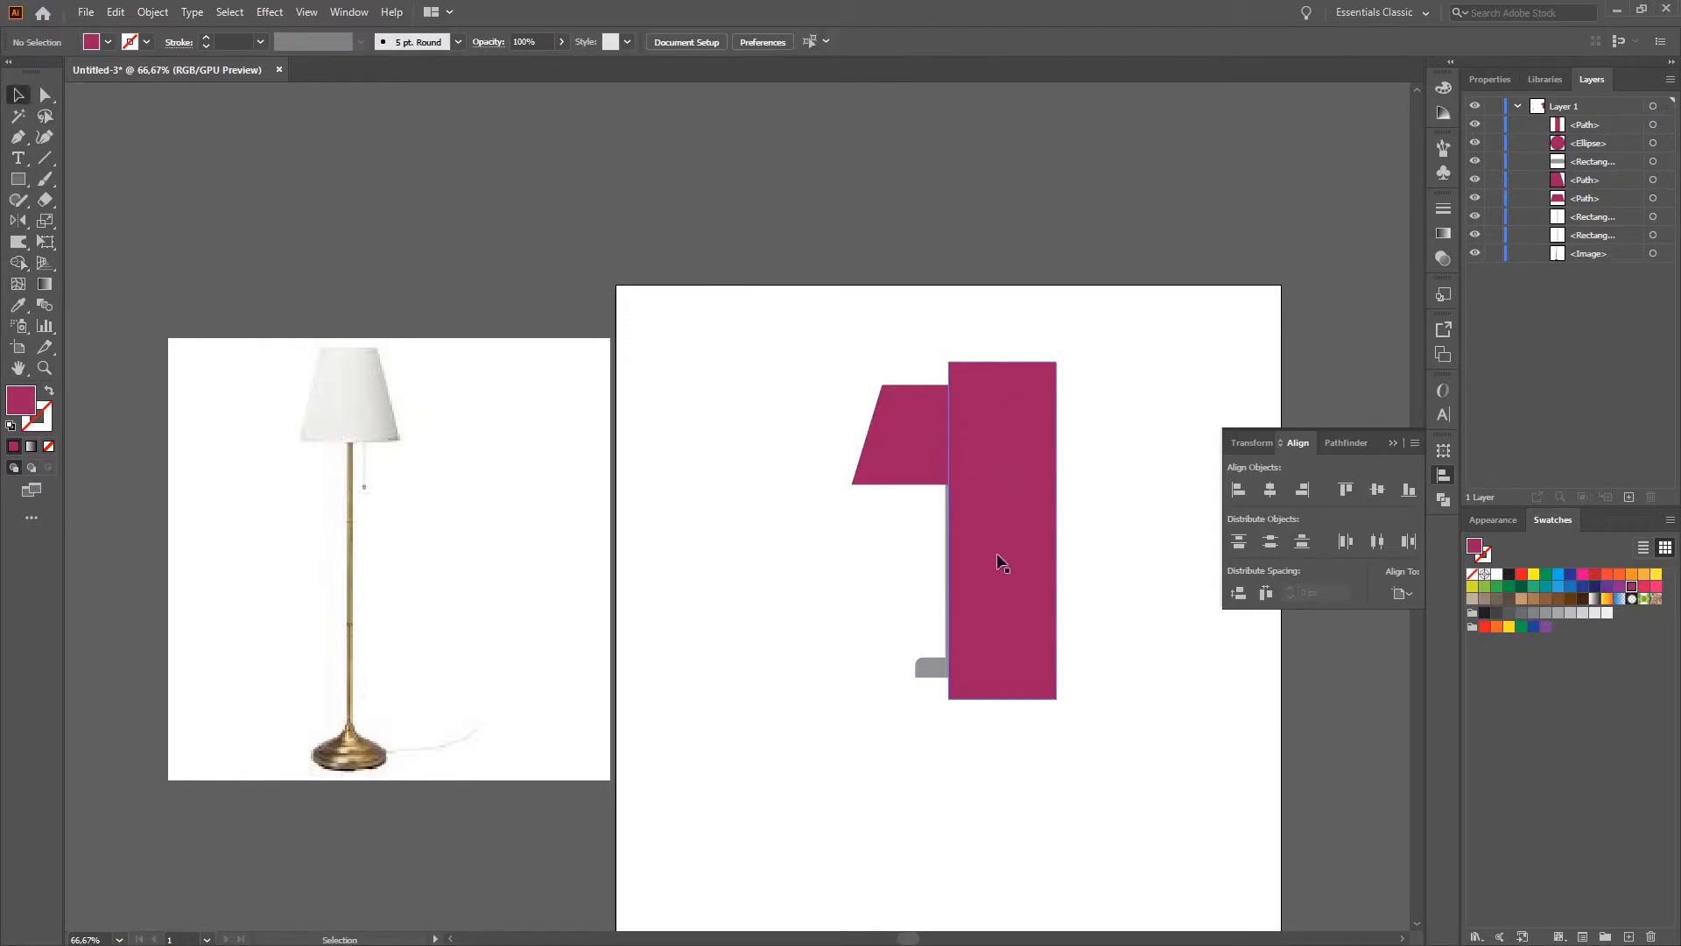
Step: Fill the duplicated lampshade's right half with the next darker magenta from the Color Guide shades
click(1028, 438)
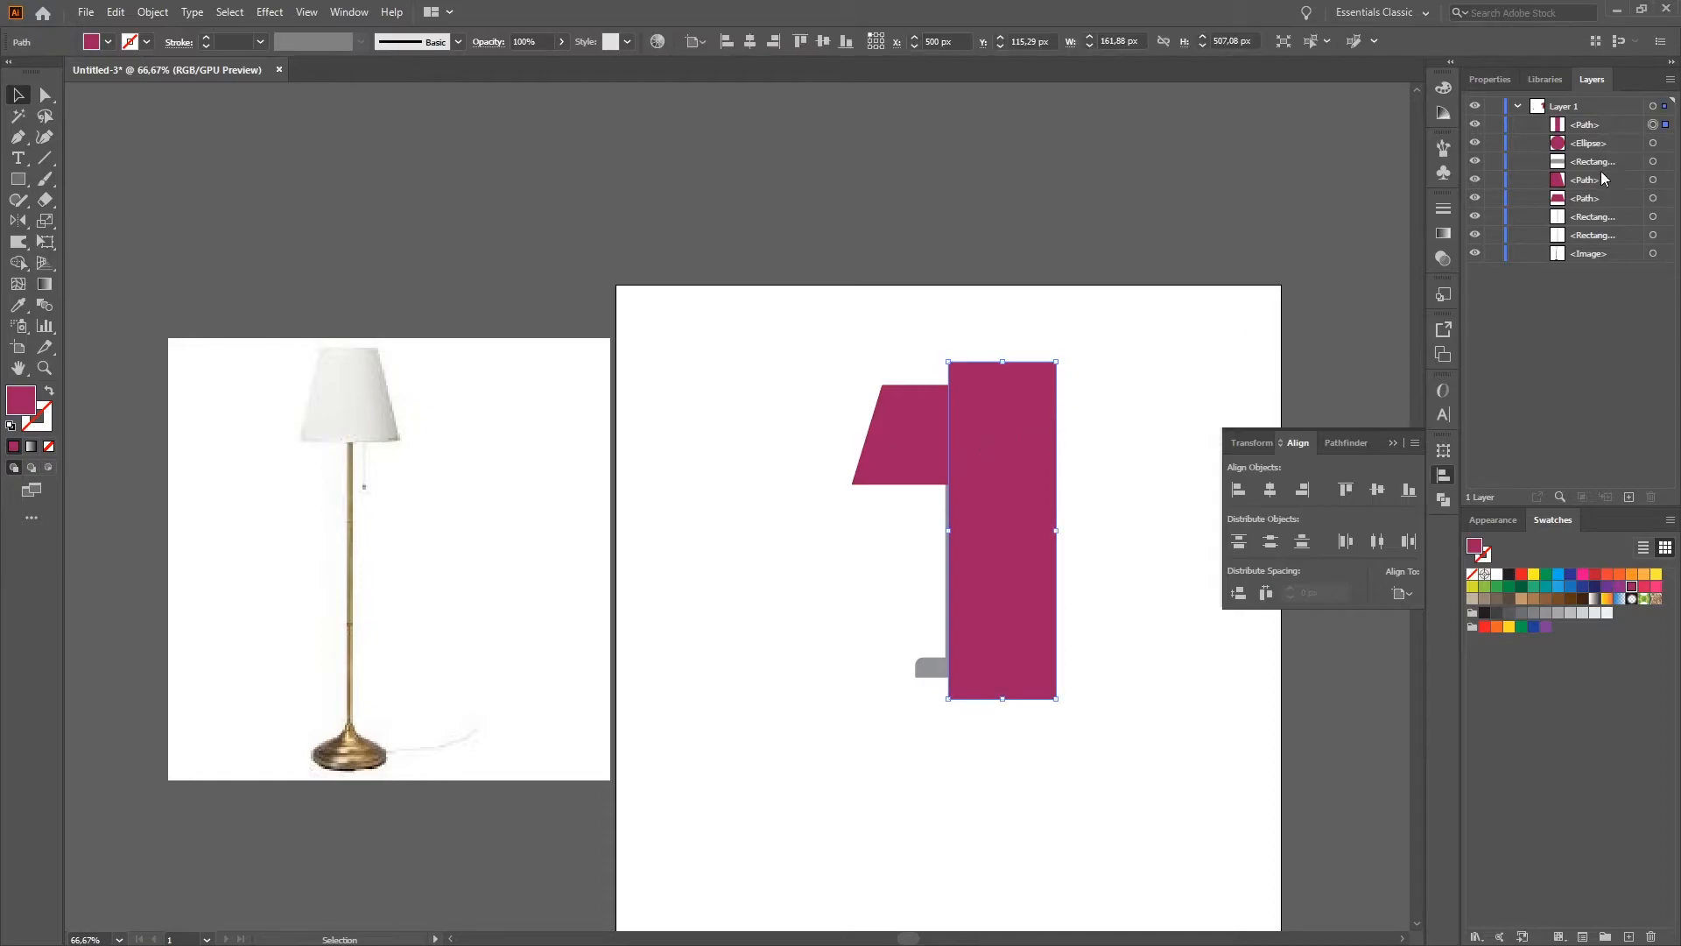
click(1652, 180)
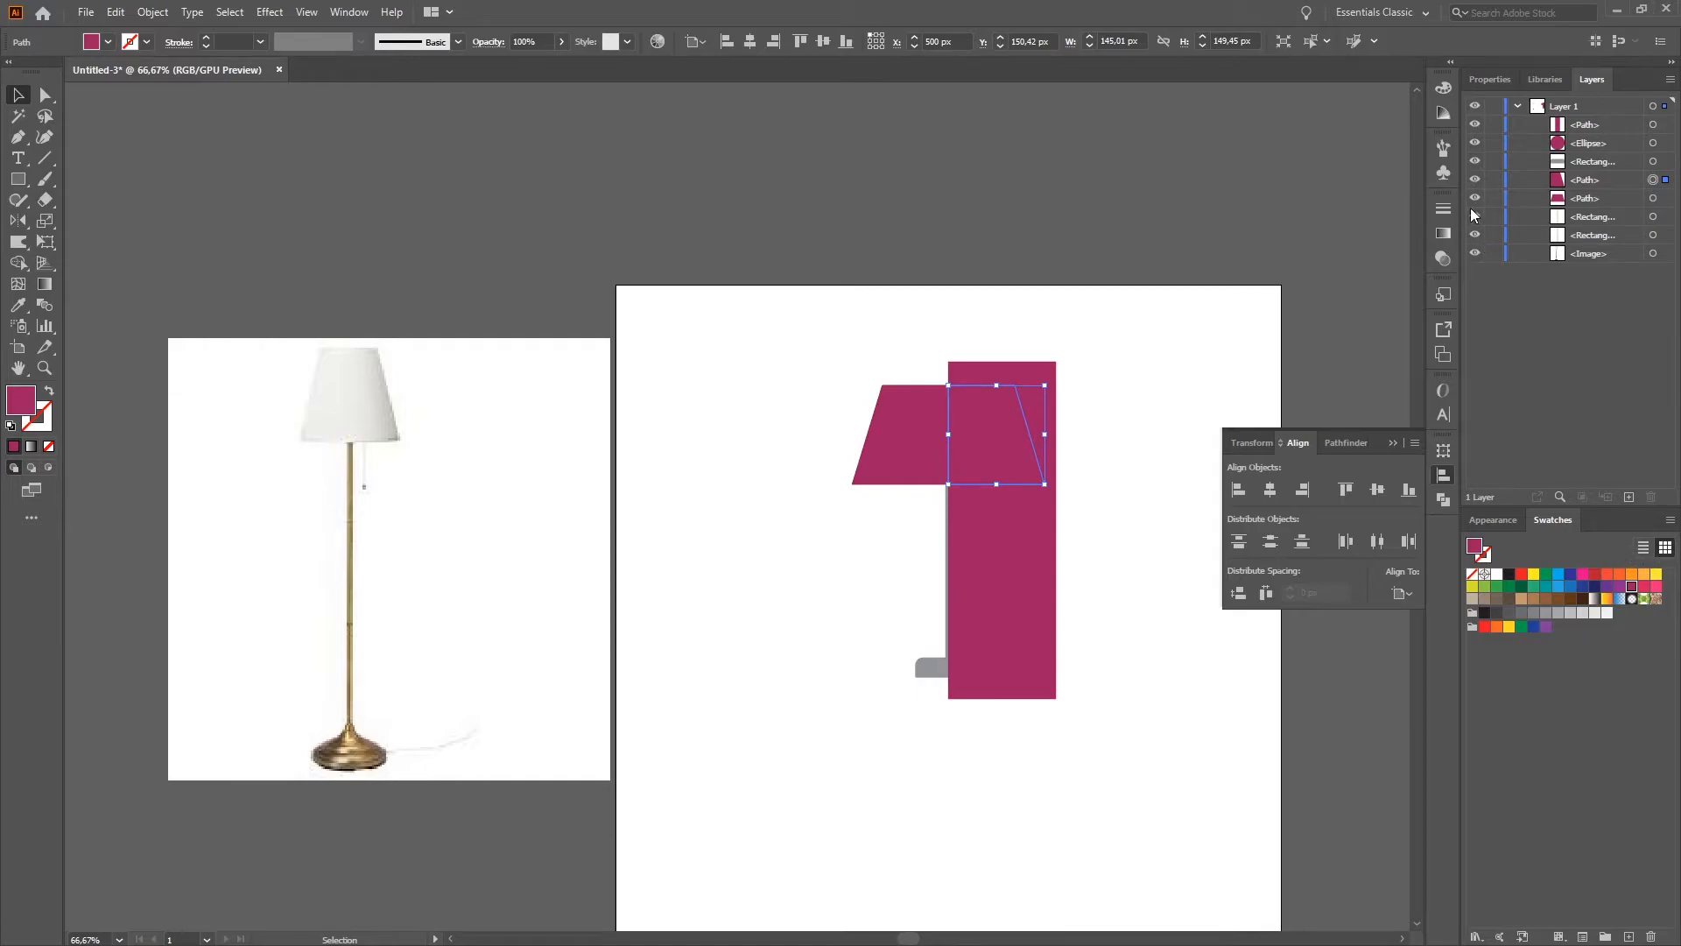
click(1443, 112)
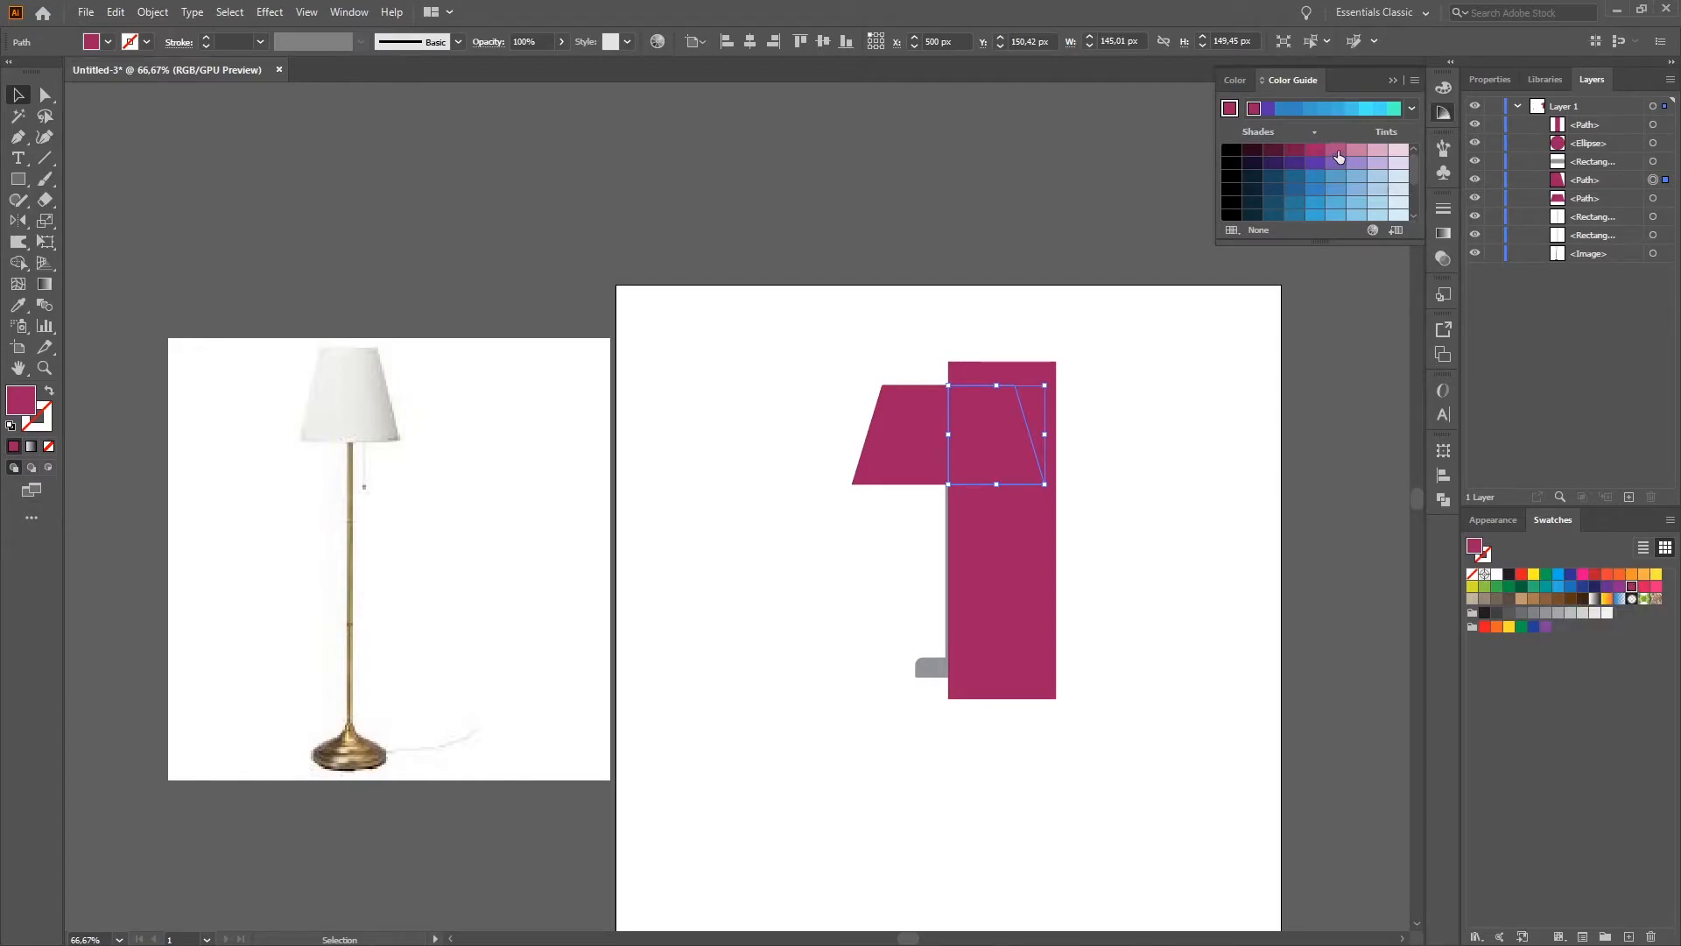
click(1292, 151)
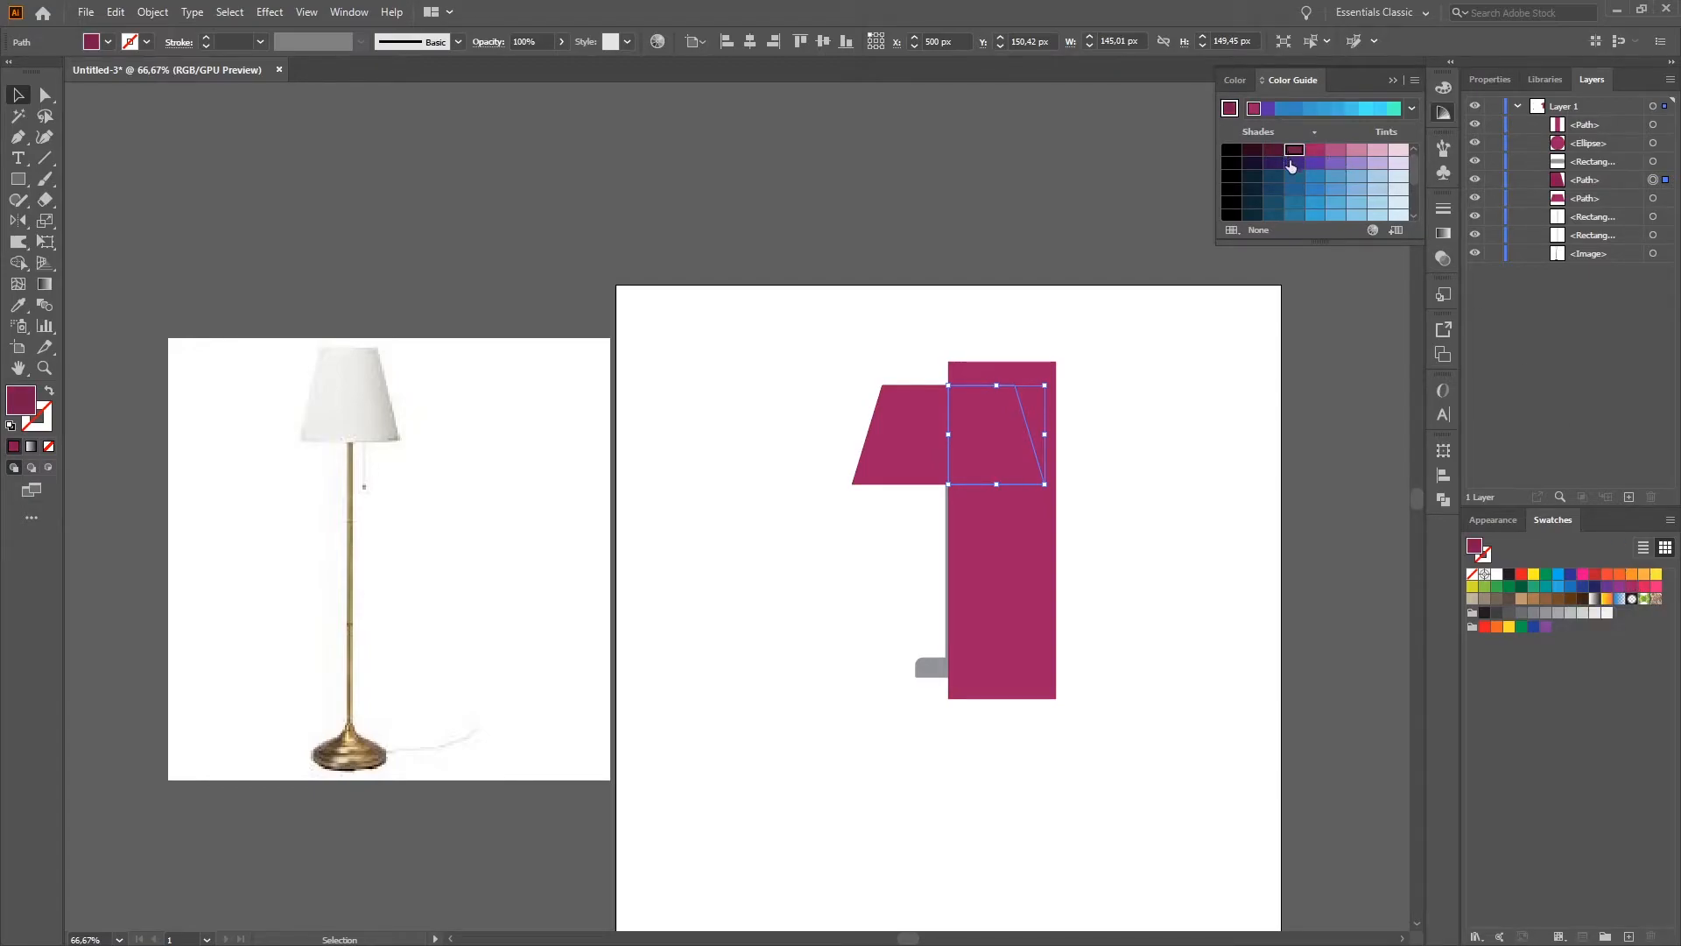
click(1007, 430)
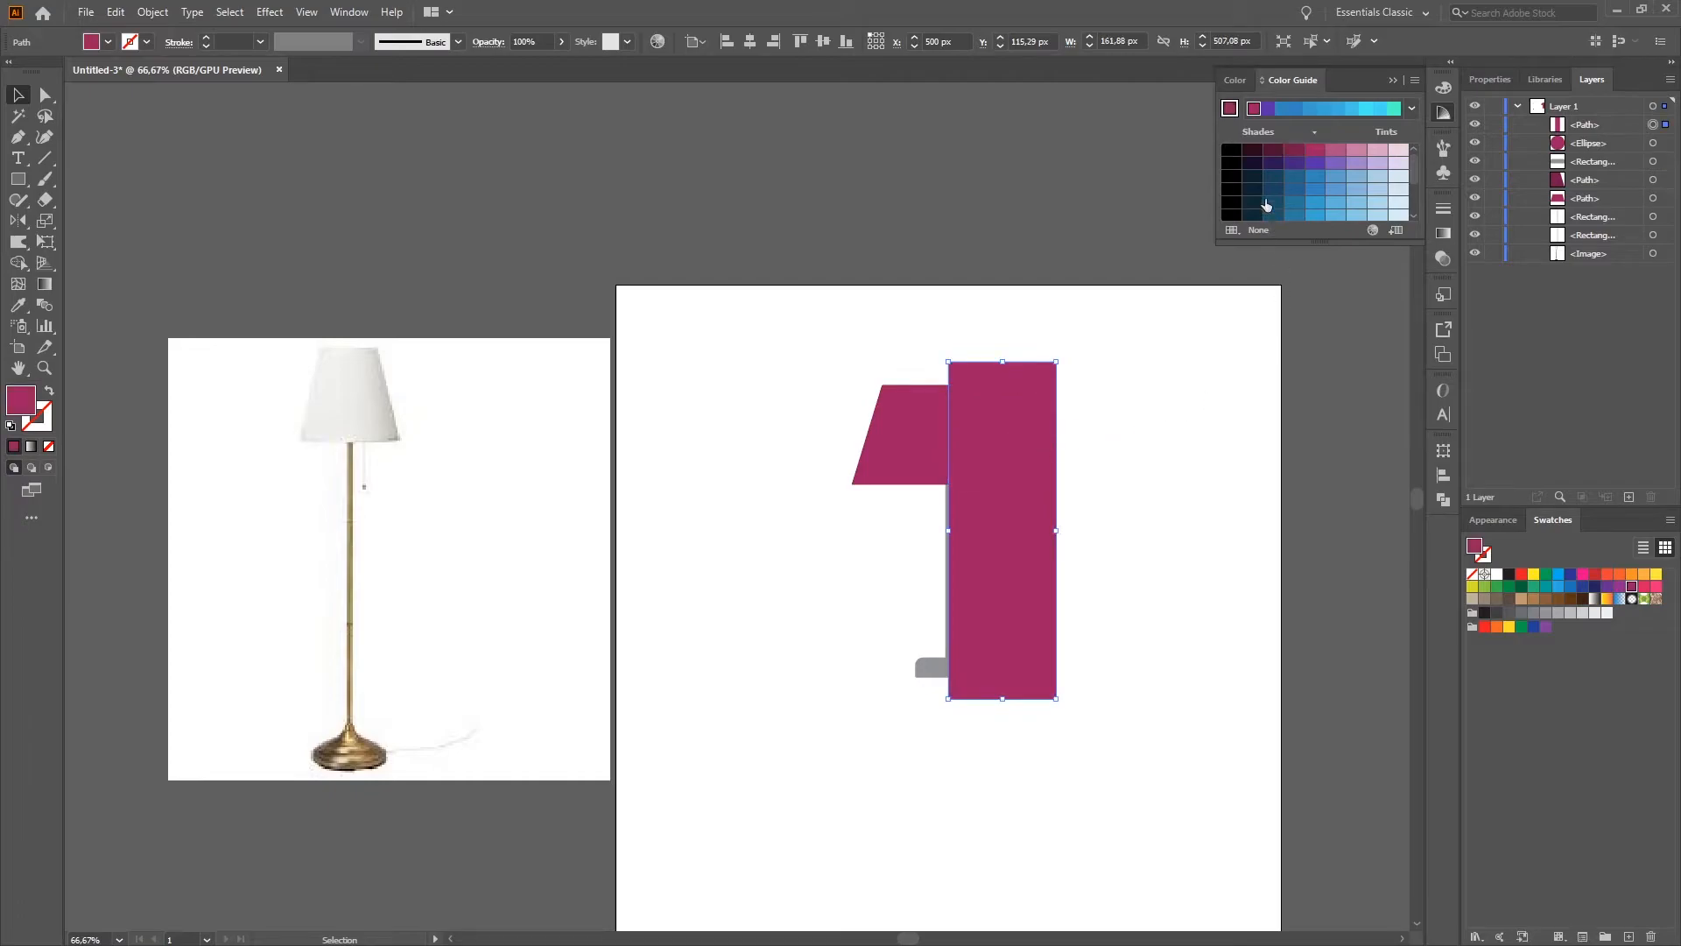
click(1491, 519)
click(1653, 180)
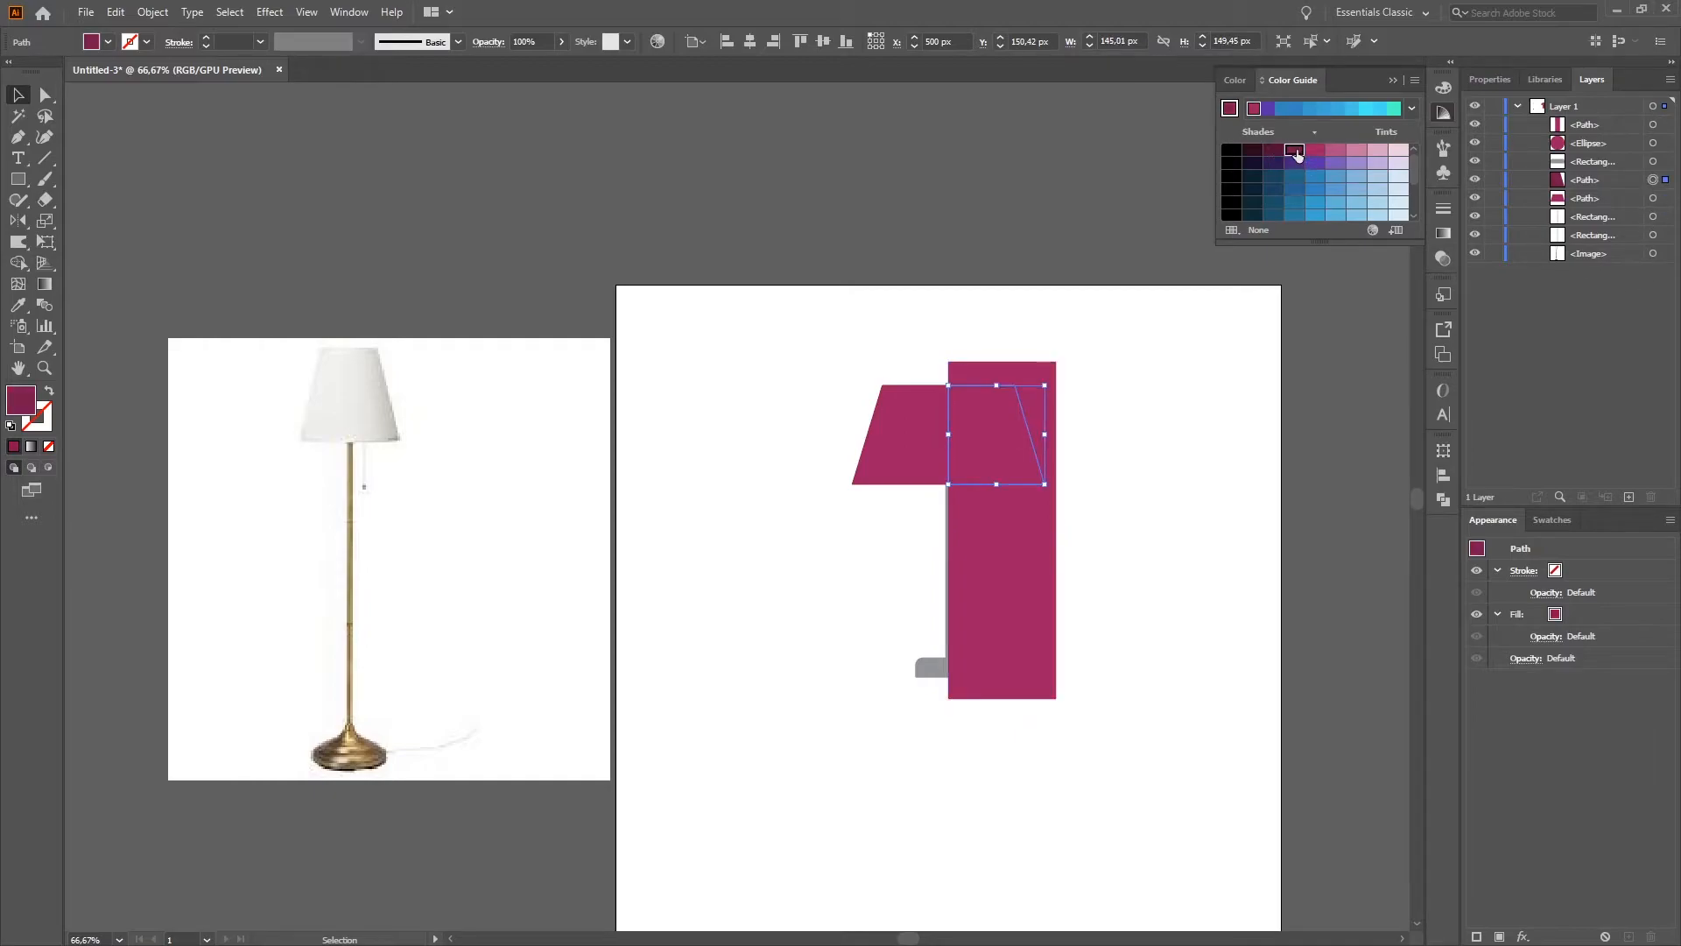
click(1140, 431)
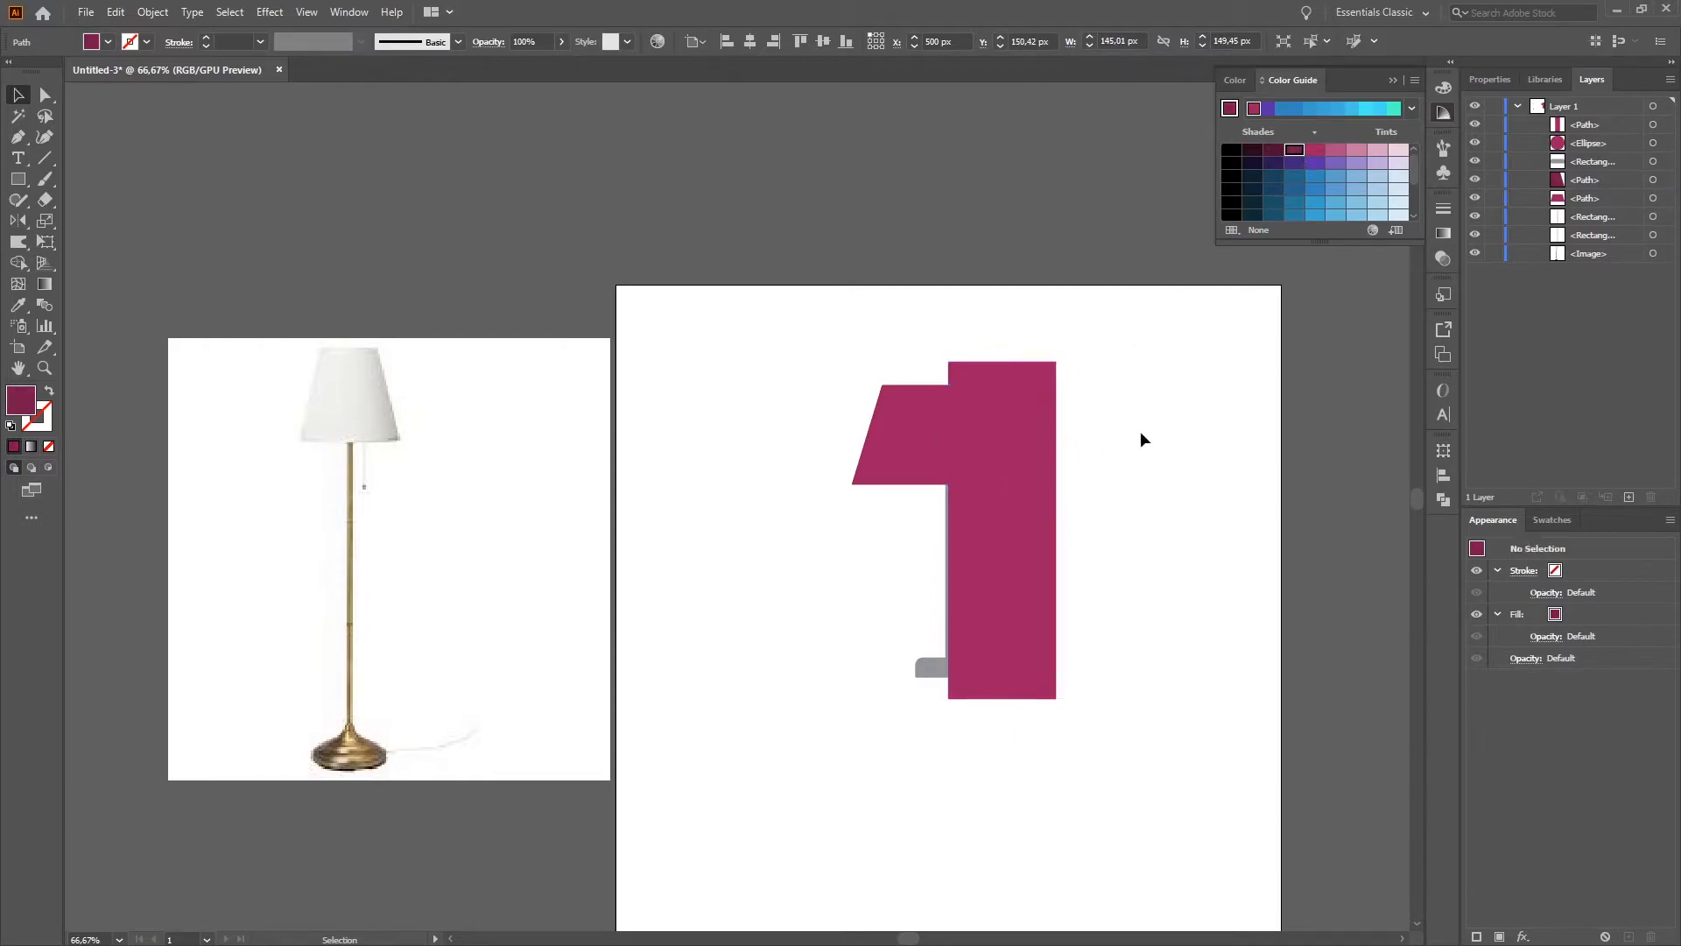
Step: Move the covering rectangle aside to check the shaded lampshade half, and undo the move
drag(1030, 536, 1114, 540)
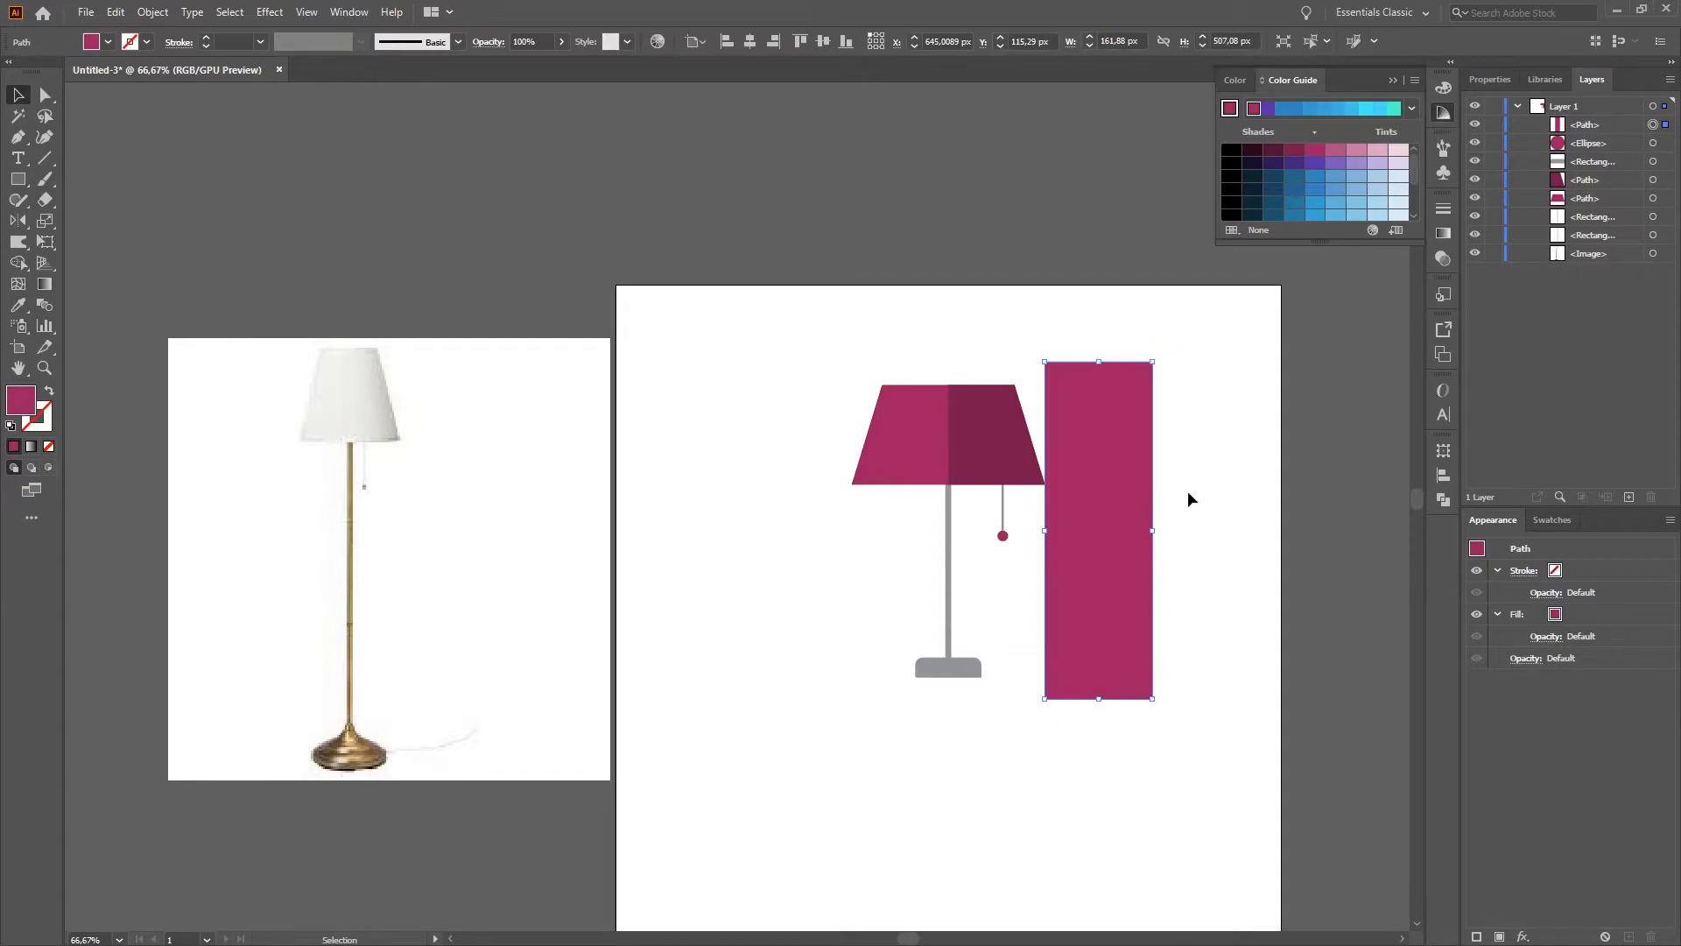
key(a)
key(ctrl+z)
key(v)
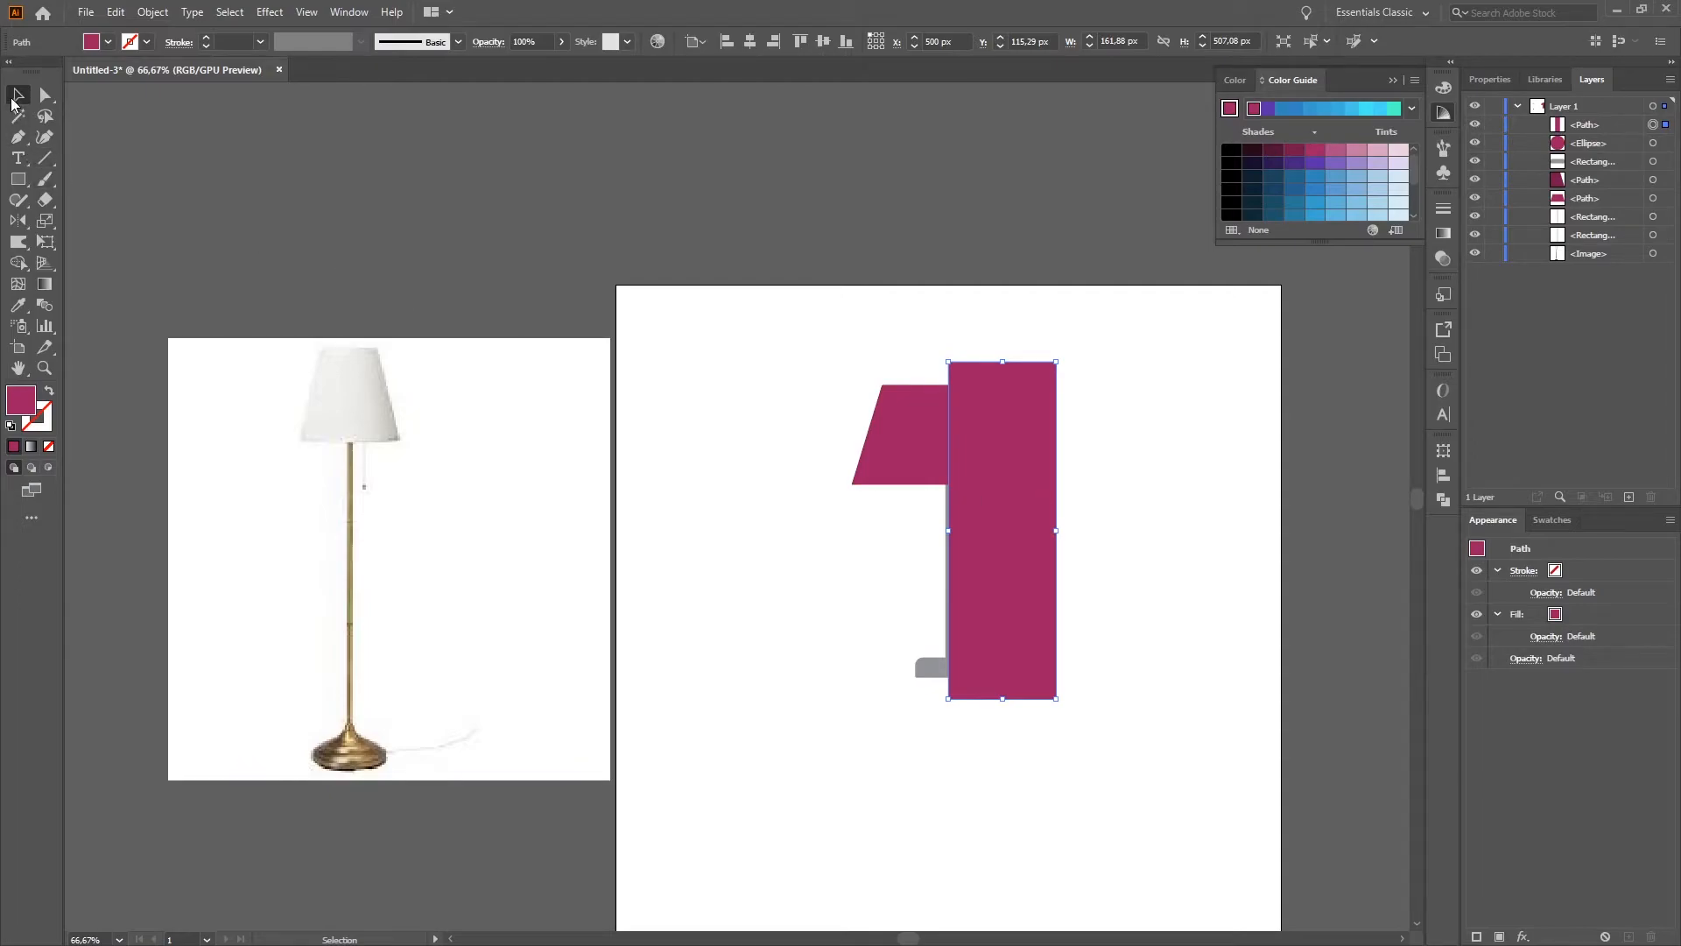
click(780, 560)
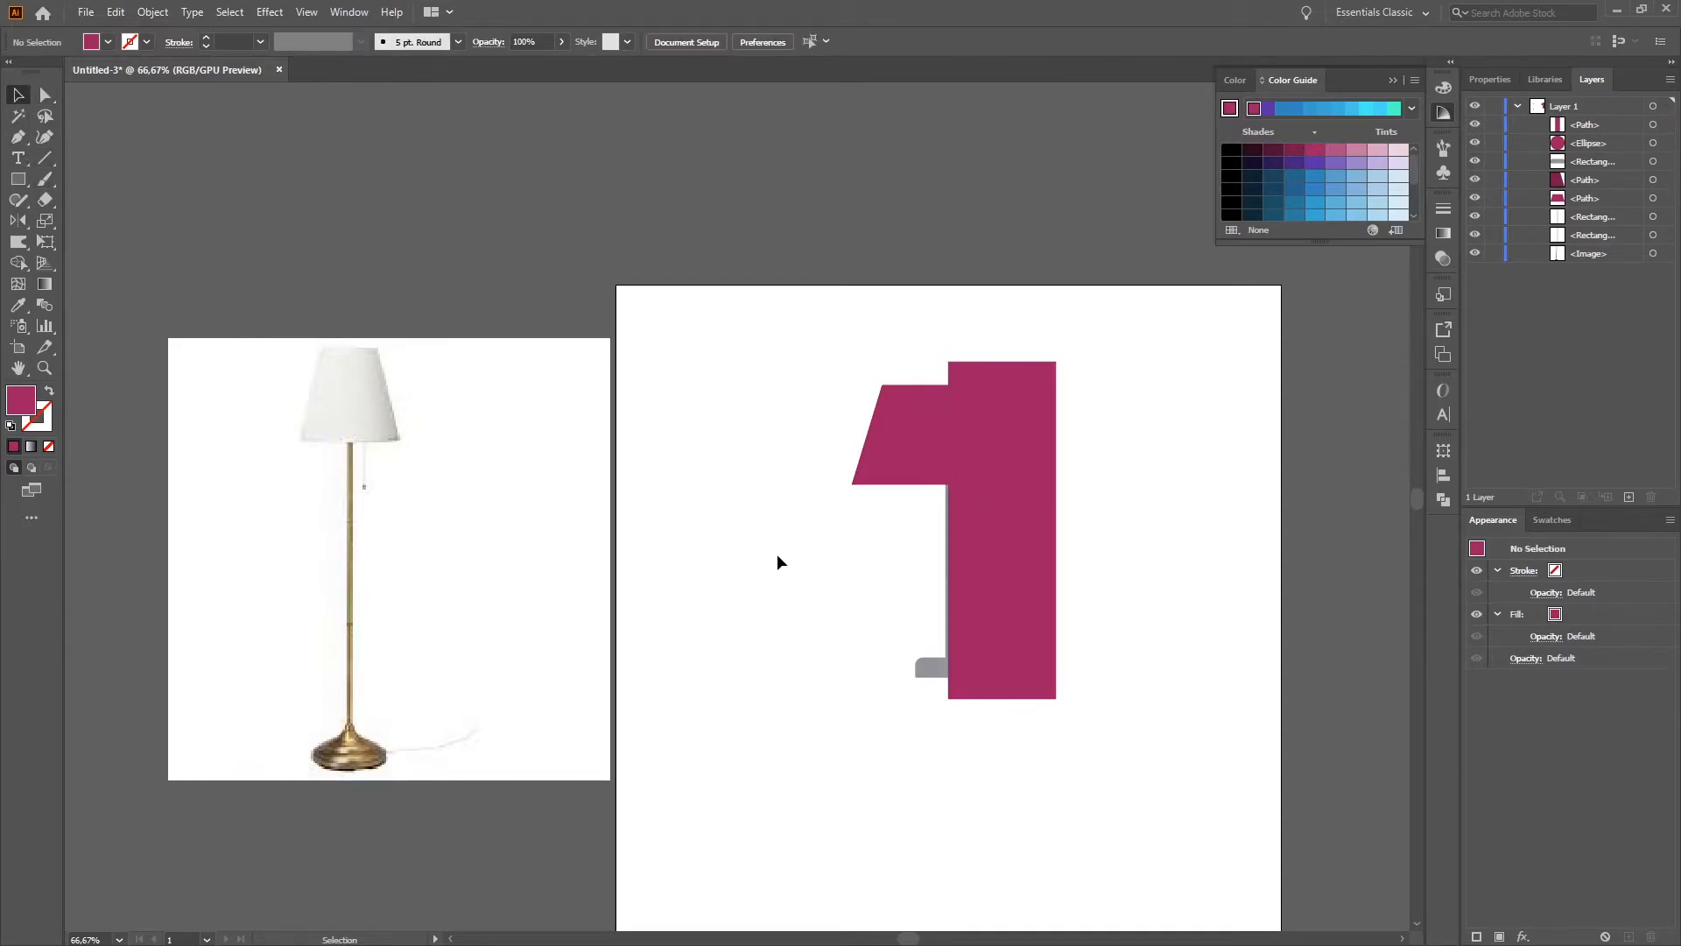
Step: Unite the lamp's pole and rounded base into one shape with the Pathfinder
click(934, 673)
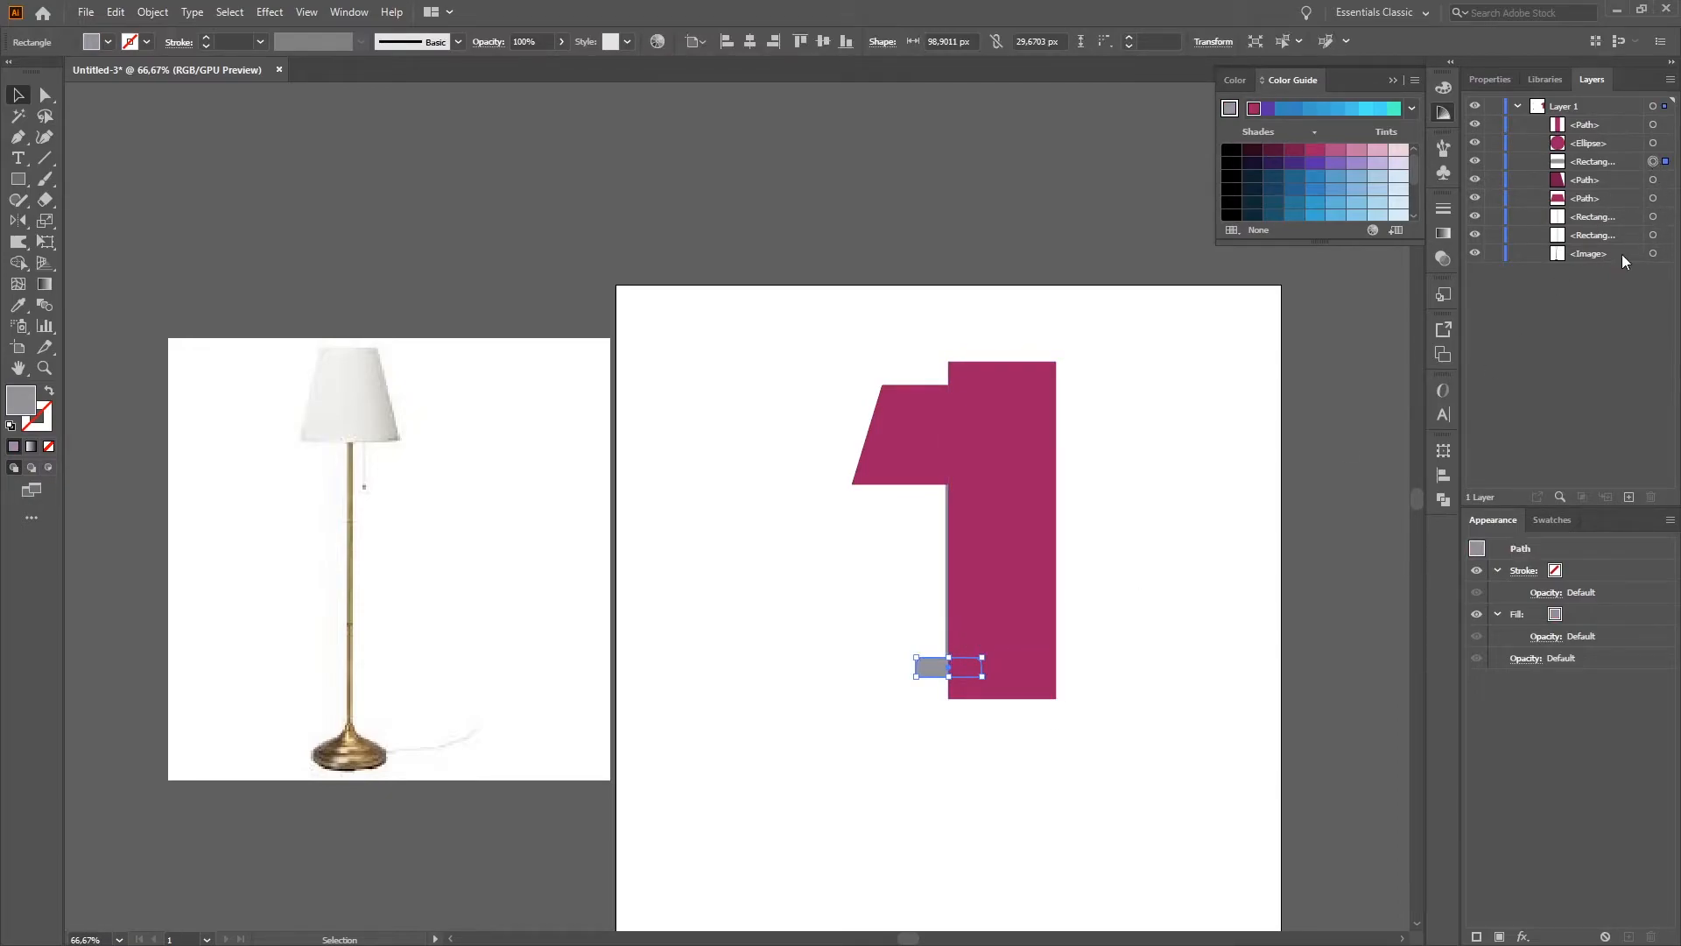
click(1654, 235)
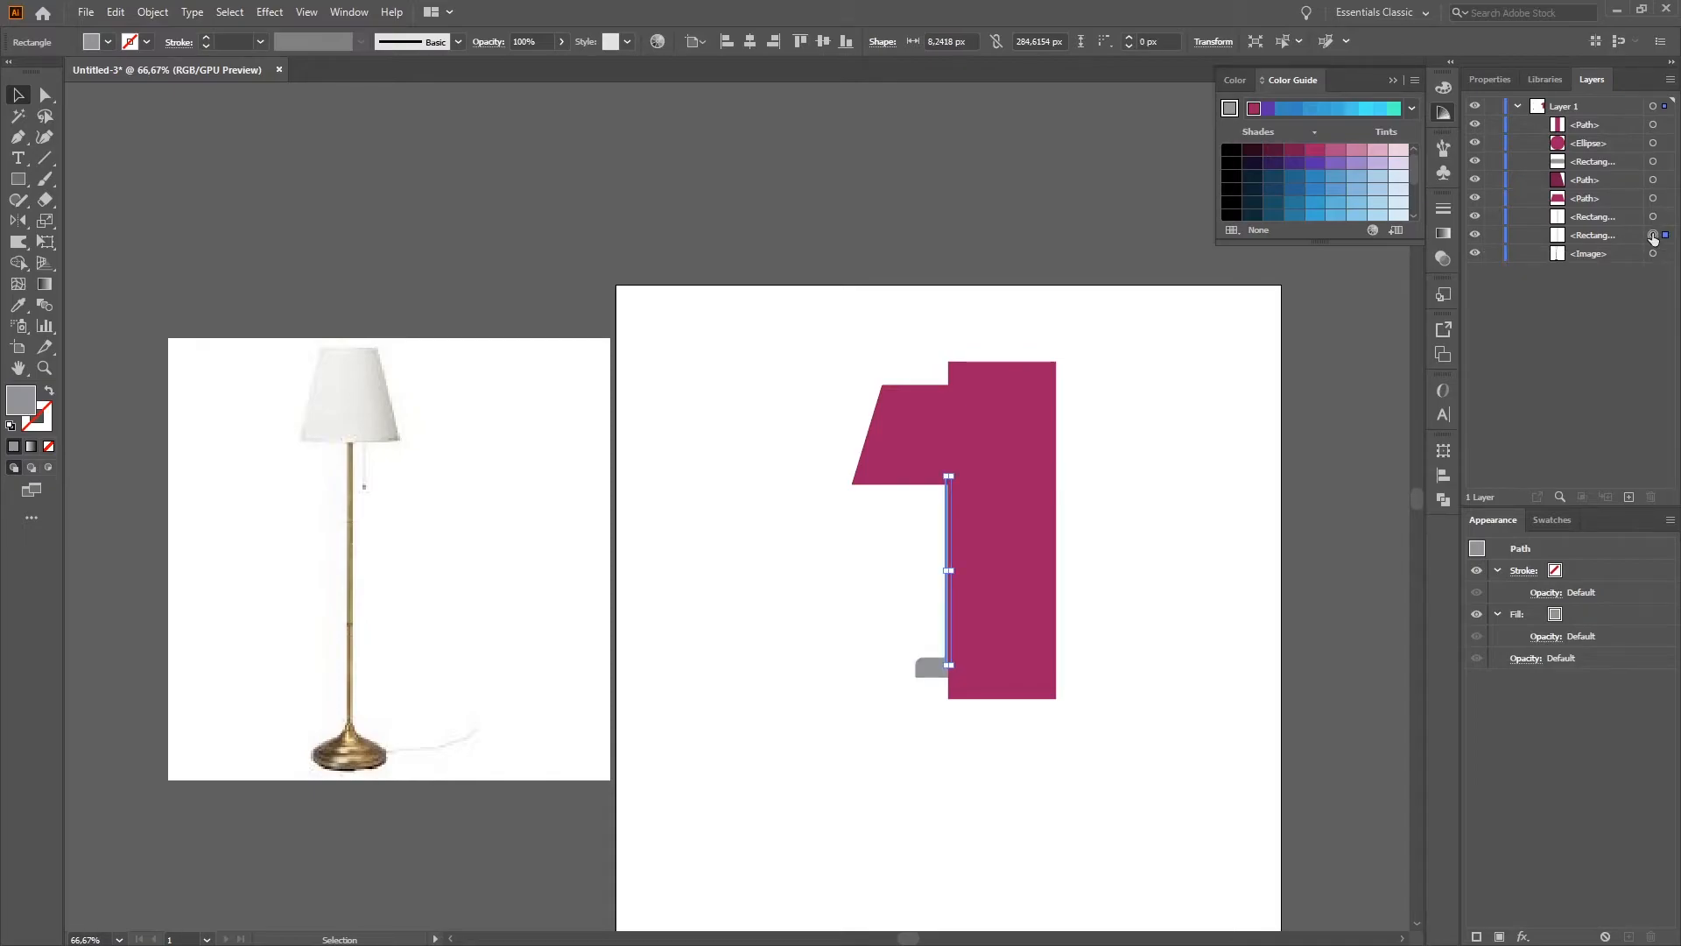
shift+click(1653, 162)
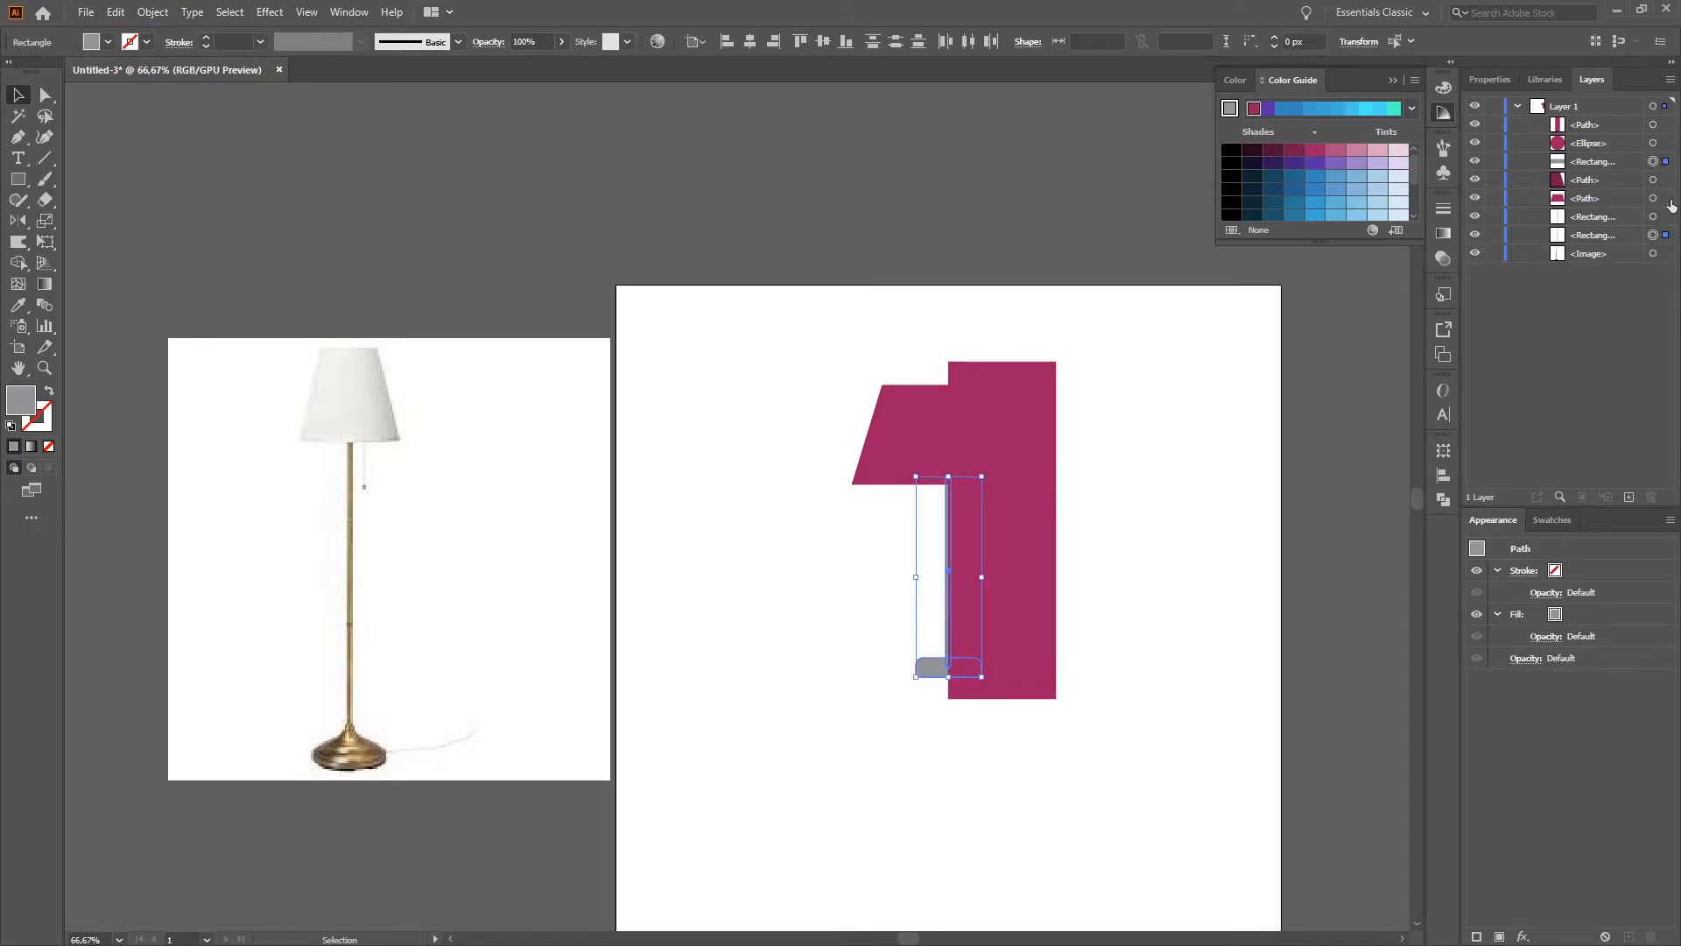
click(1441, 498)
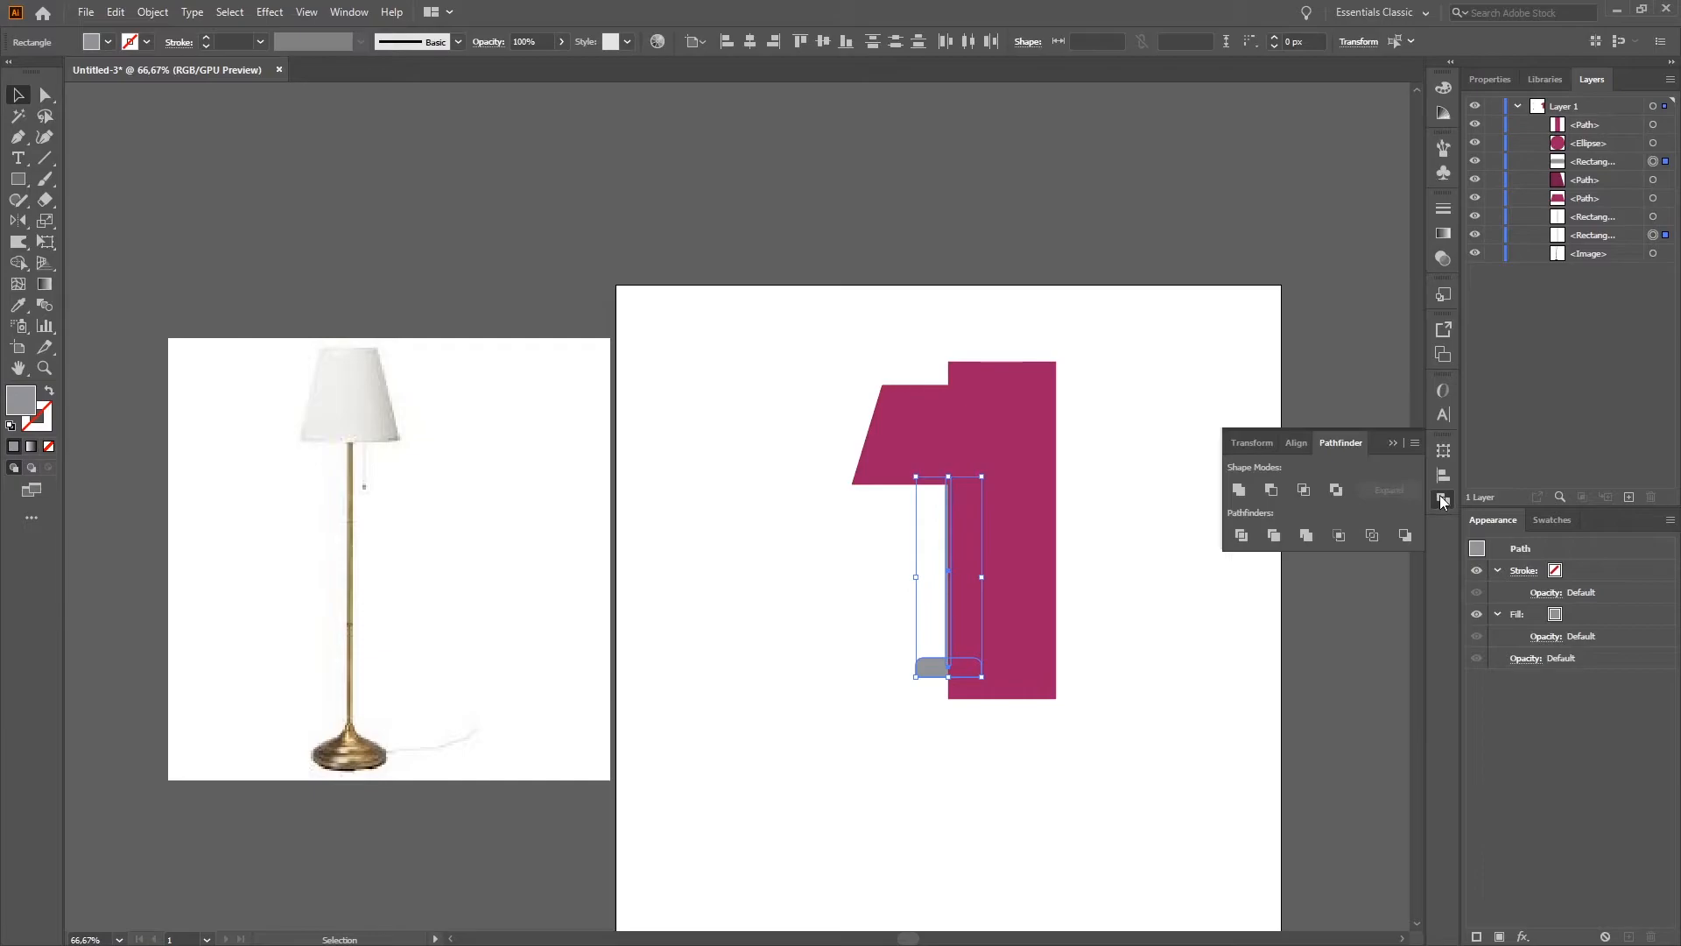
click(1239, 491)
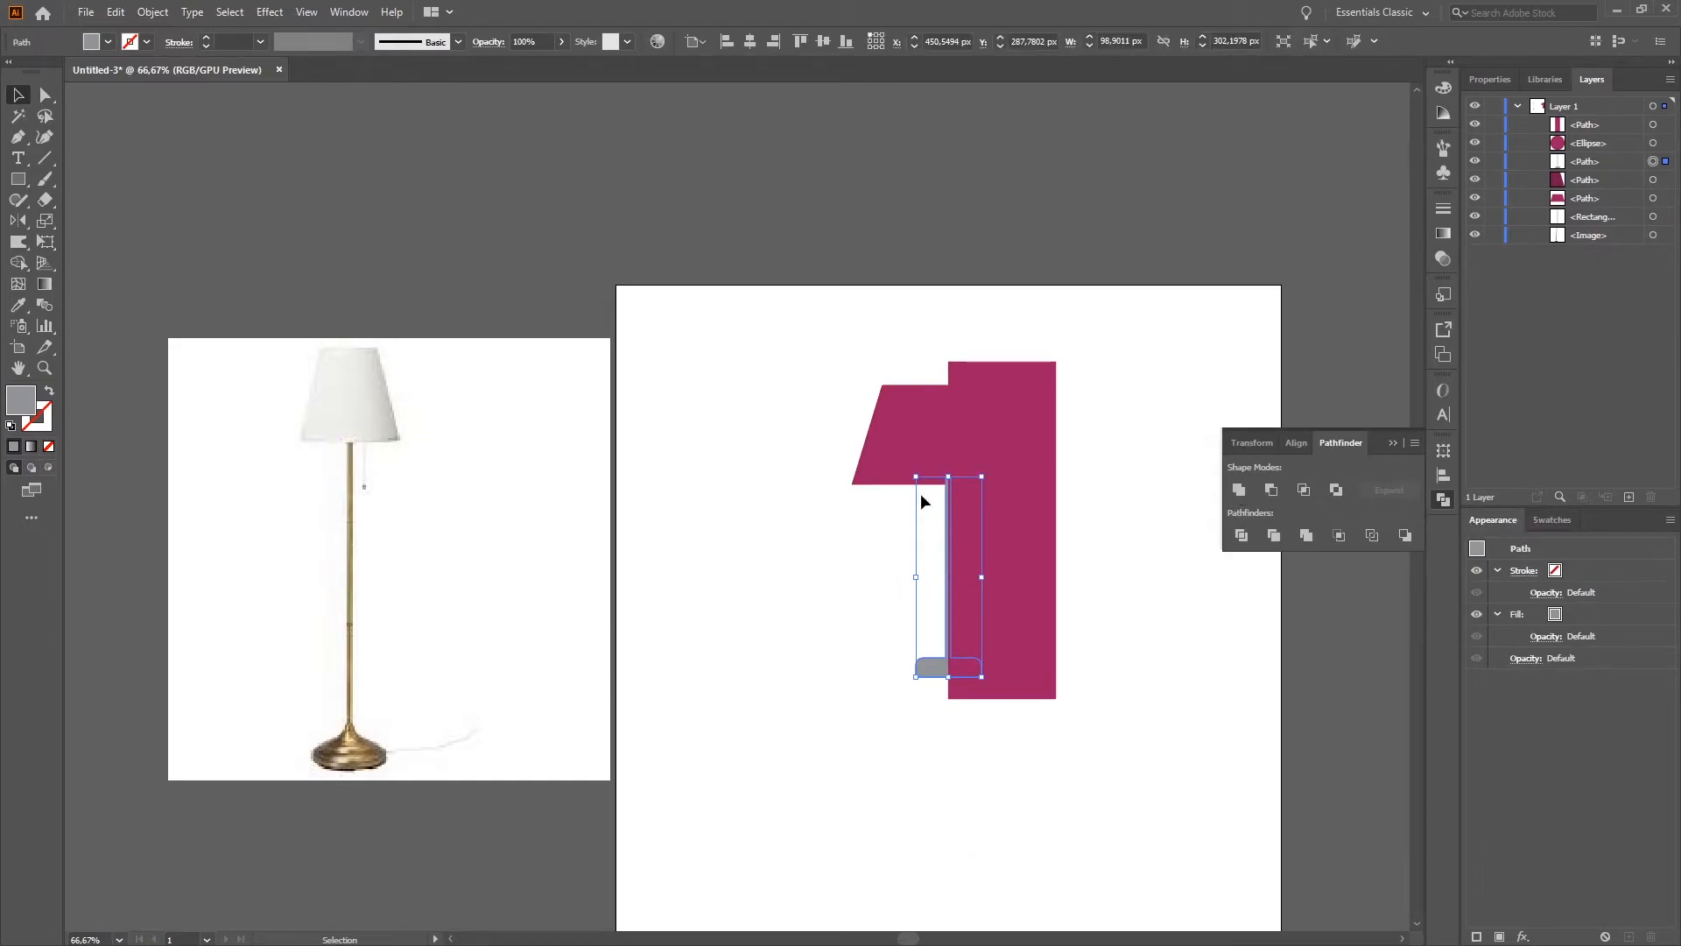
Step: Copy the united pole-and-base shape and paste the duplicate in place directly in front
click(822, 554)
click(927, 670)
click(117, 22)
click(144, 96)
click(123, 14)
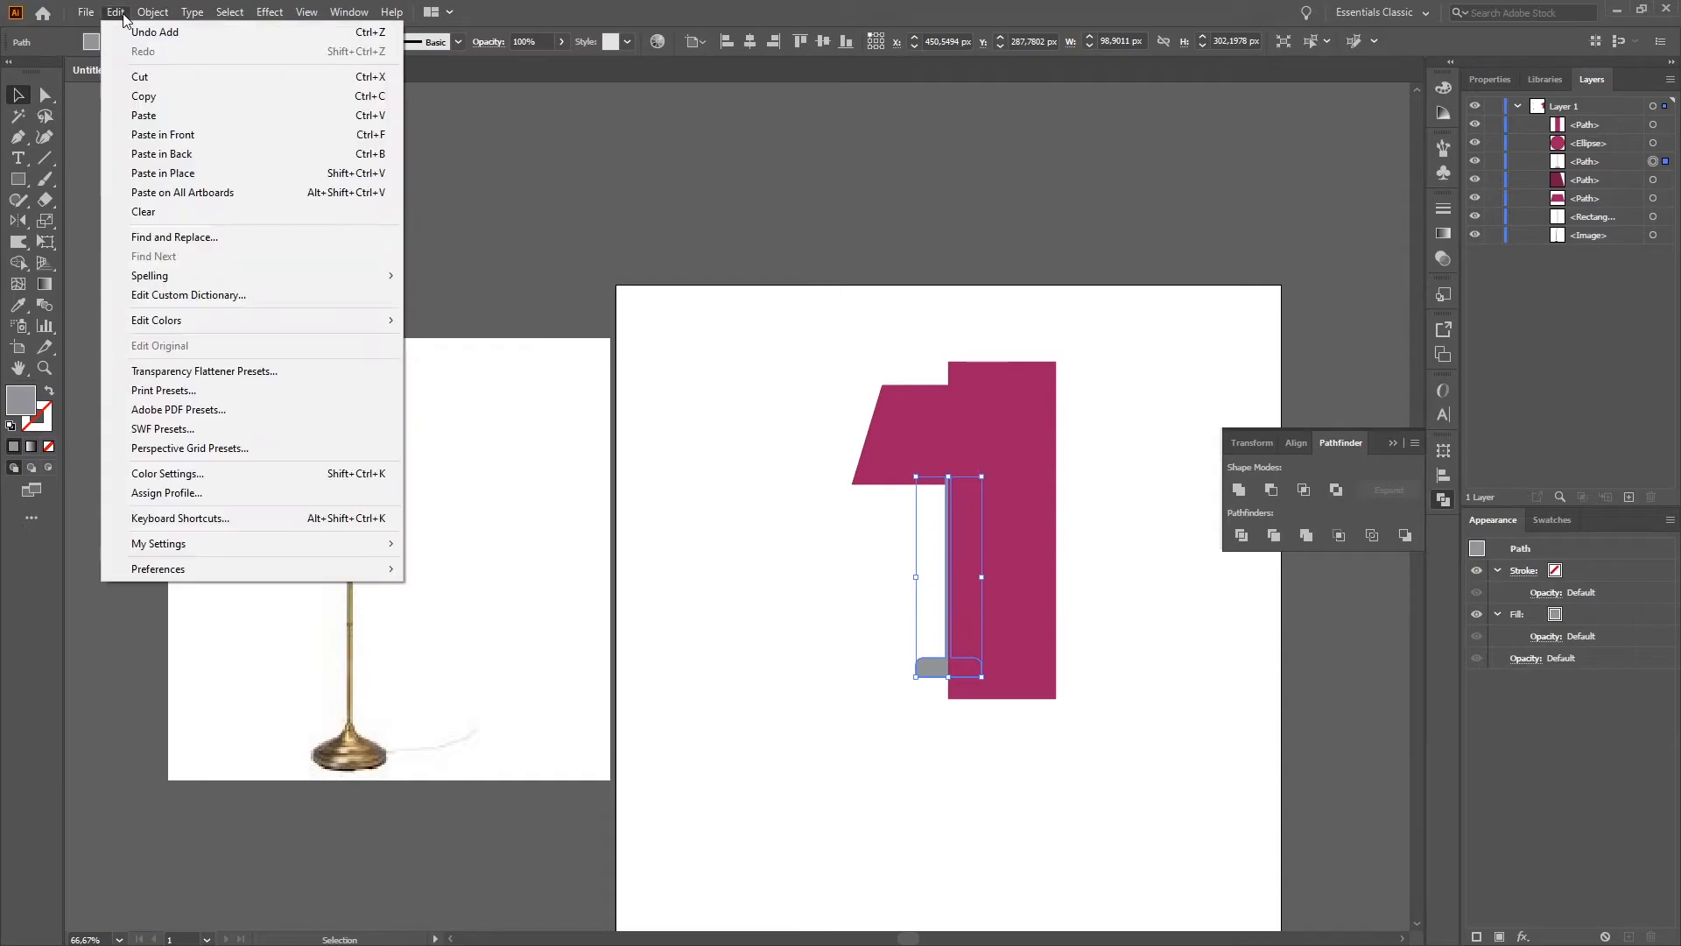
click(207, 136)
click(1185, 712)
Step: Remove the left half of the duplicated pole-and-base shape with the Shape Builder, using the covering rectangle as the cutter
click(936, 673)
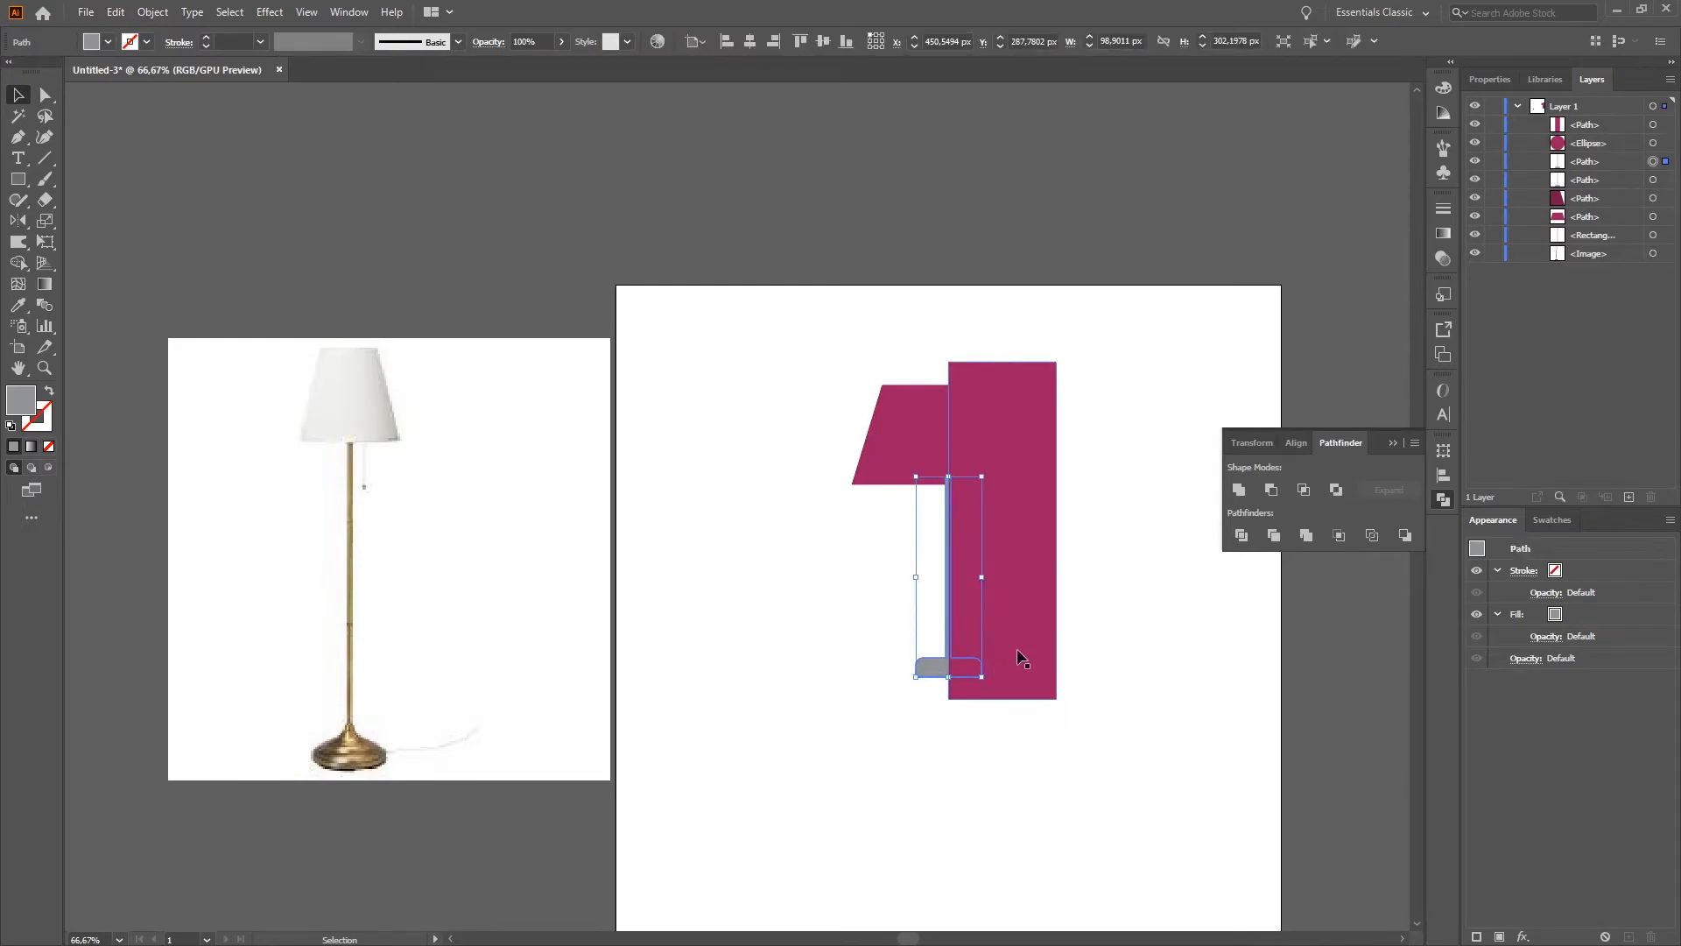
shift+click(1028, 646)
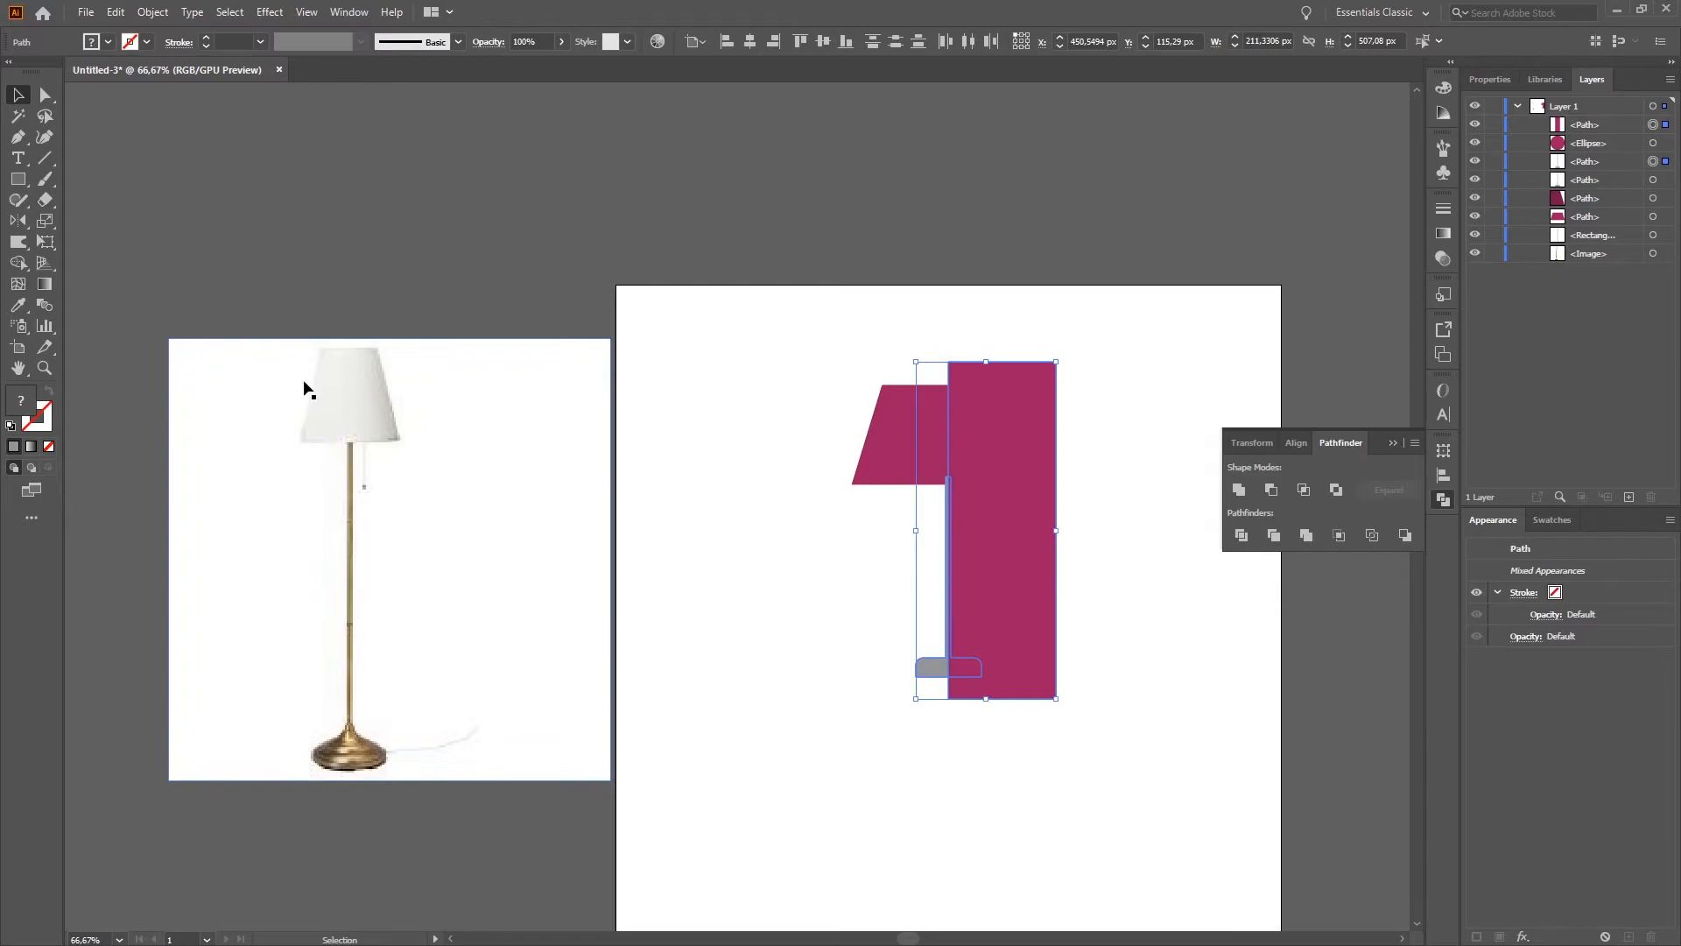
click(20, 264)
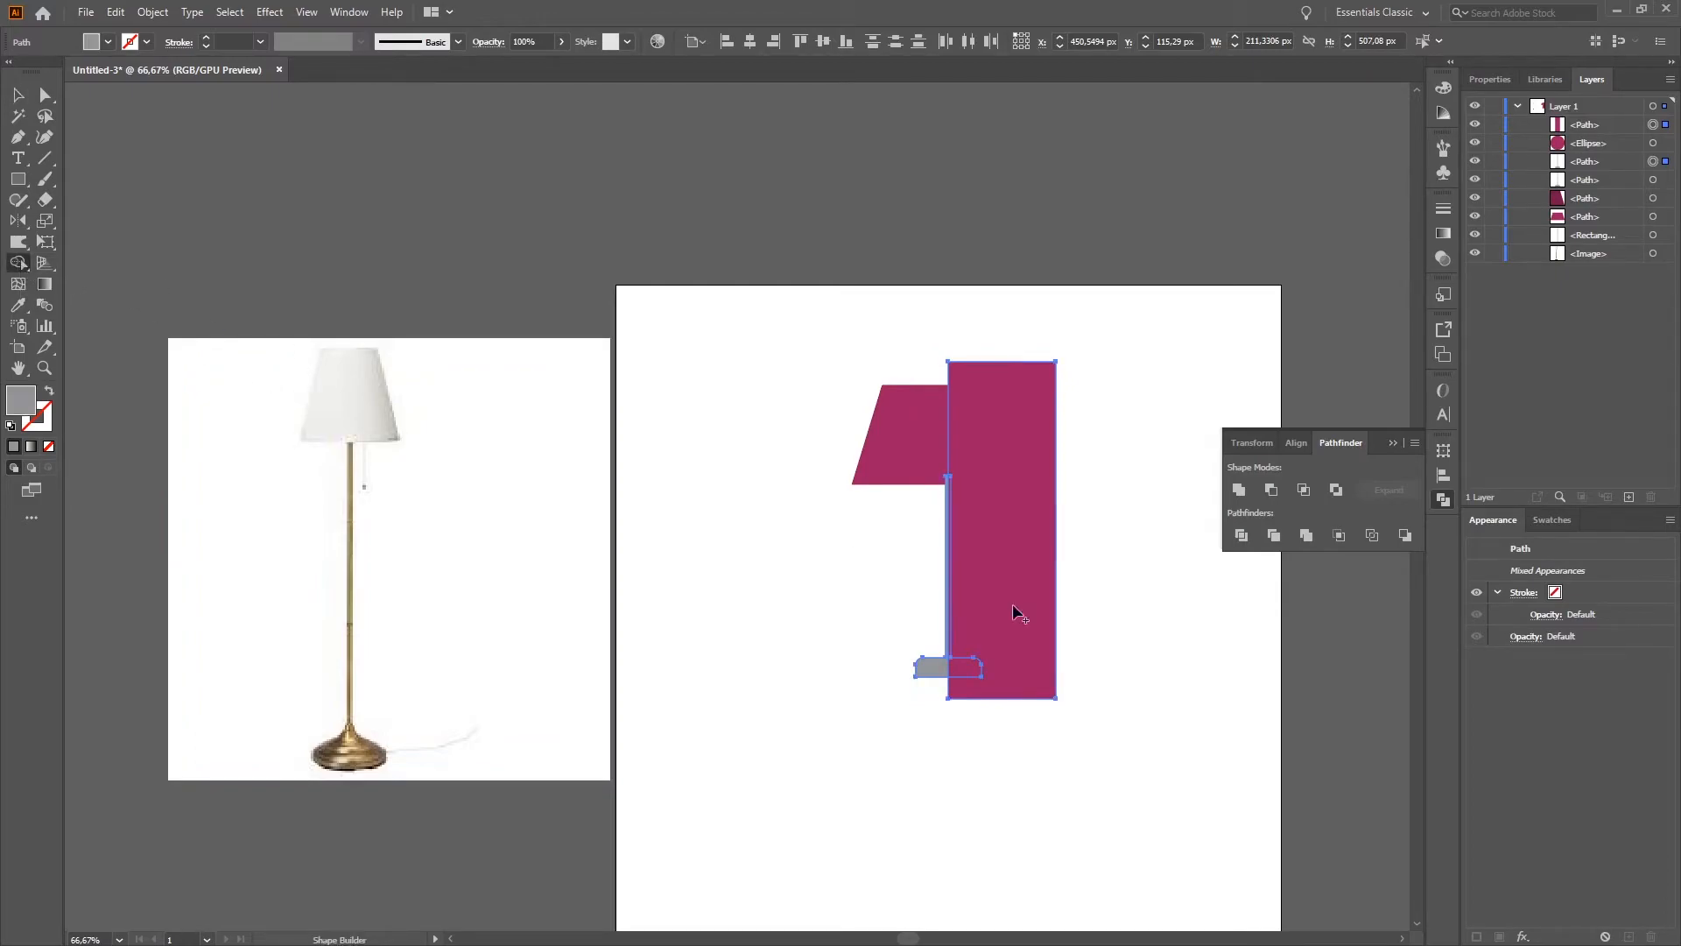
alt+click(929, 670)
click(19, 95)
click(713, 550)
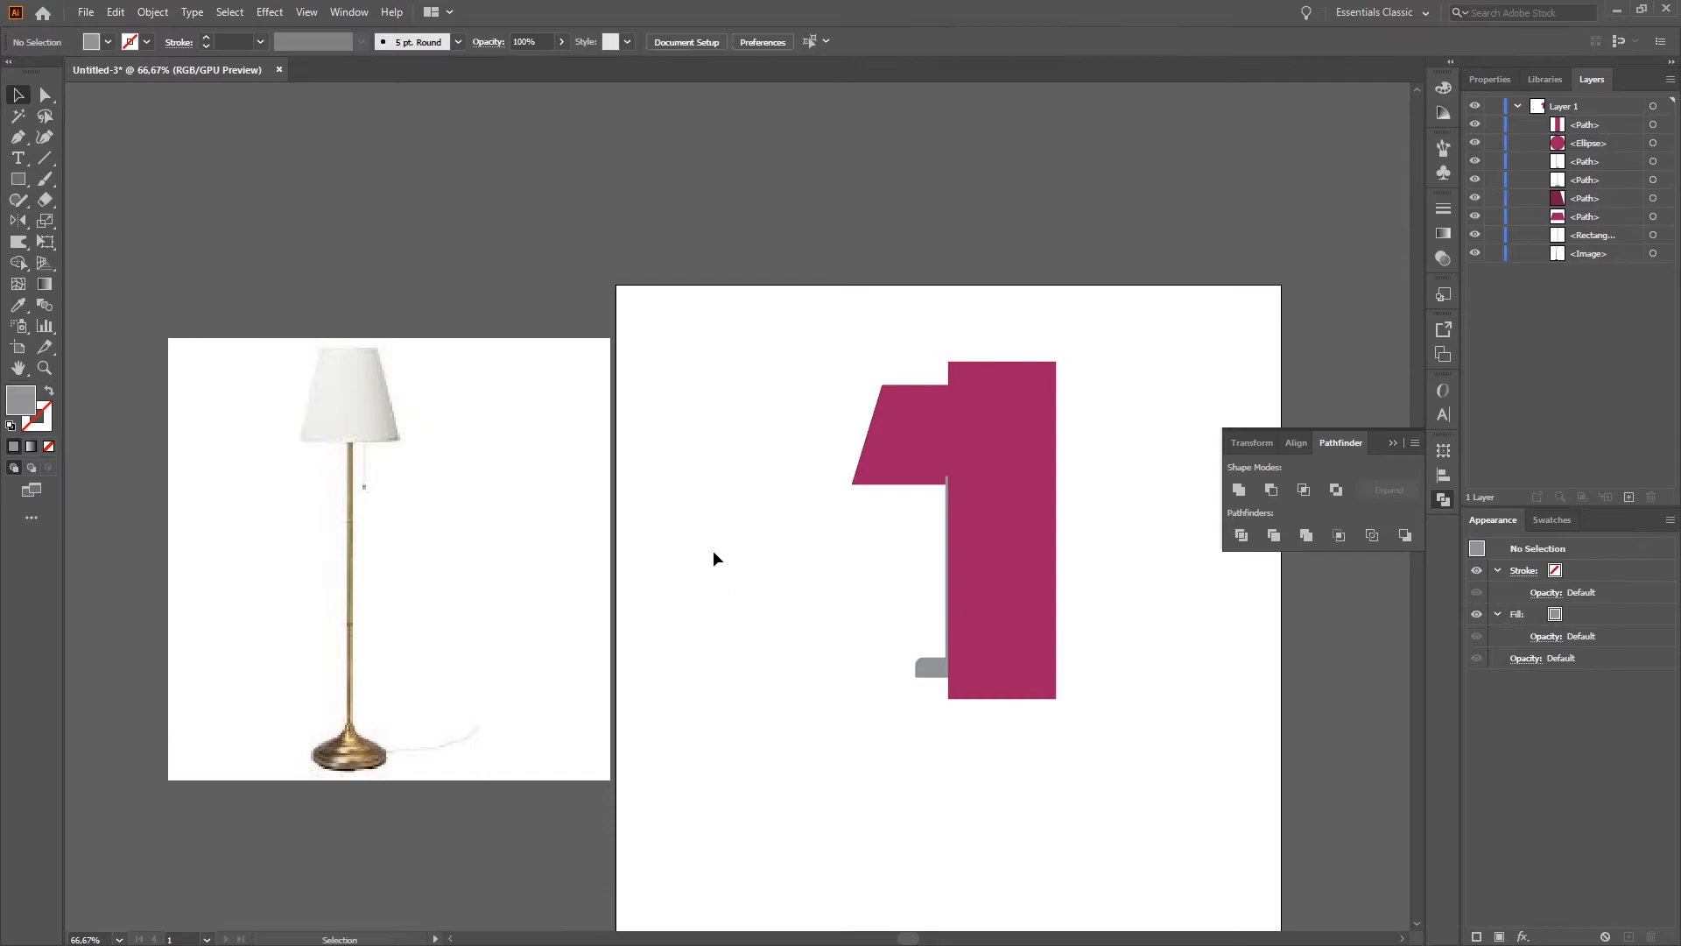
Step: Move the covering rectangle off the lamp and reorder the pole-and-base's right half beneath the lampshade paths
drag(1057, 582, 1231, 711)
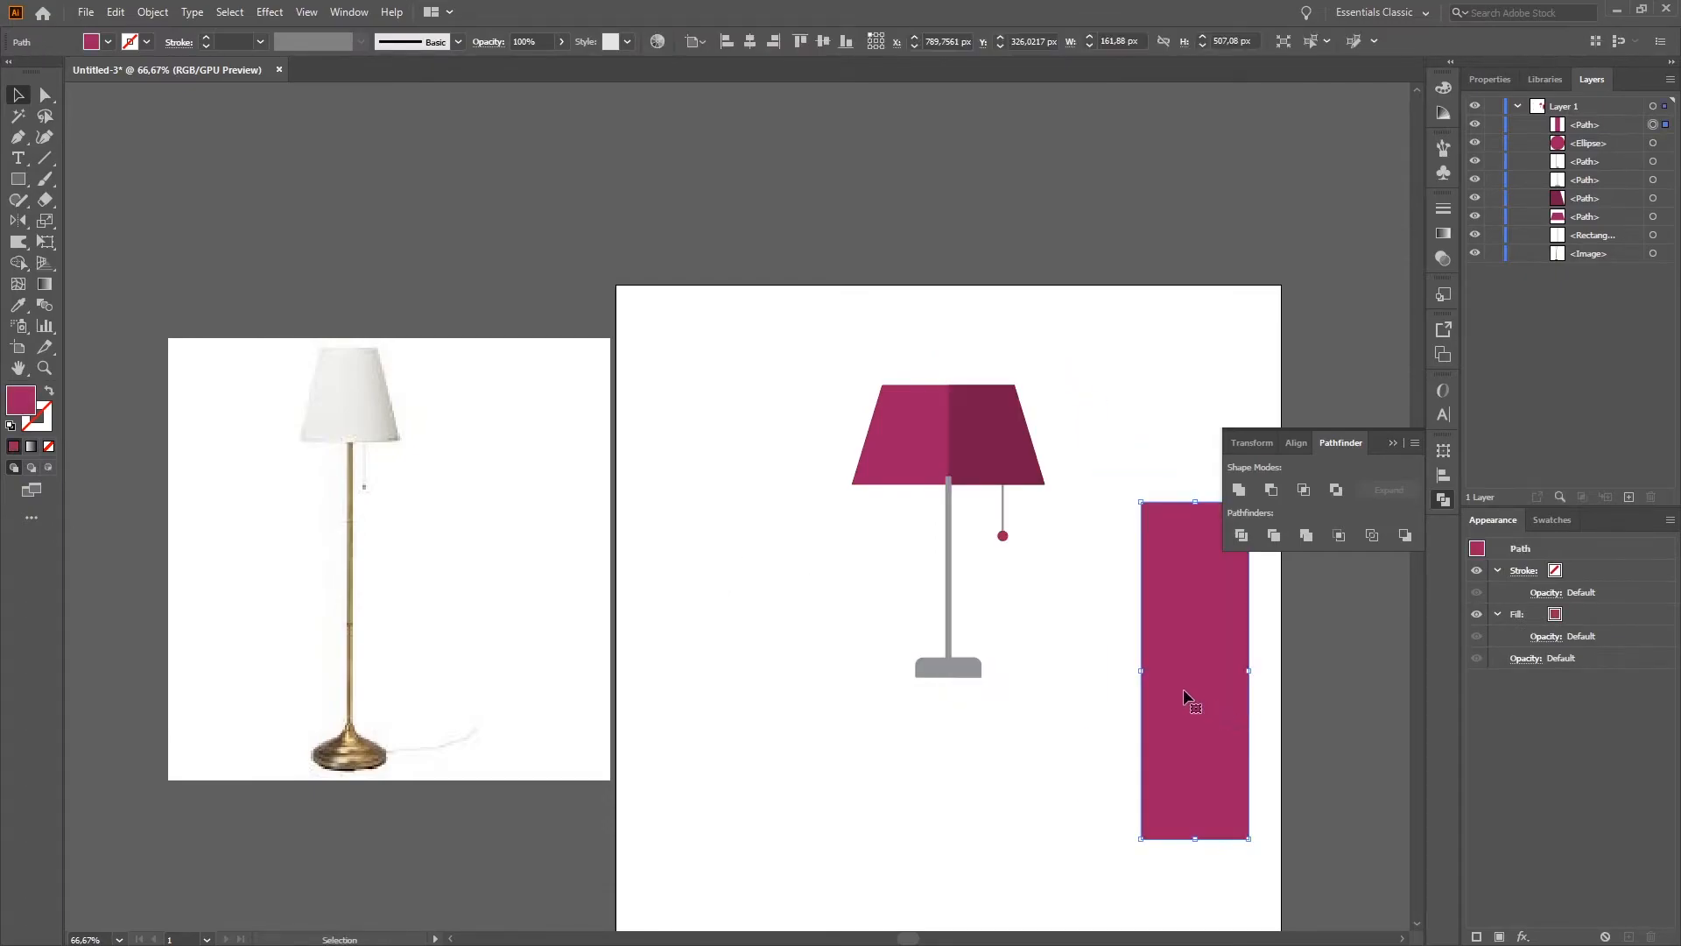
click(968, 673)
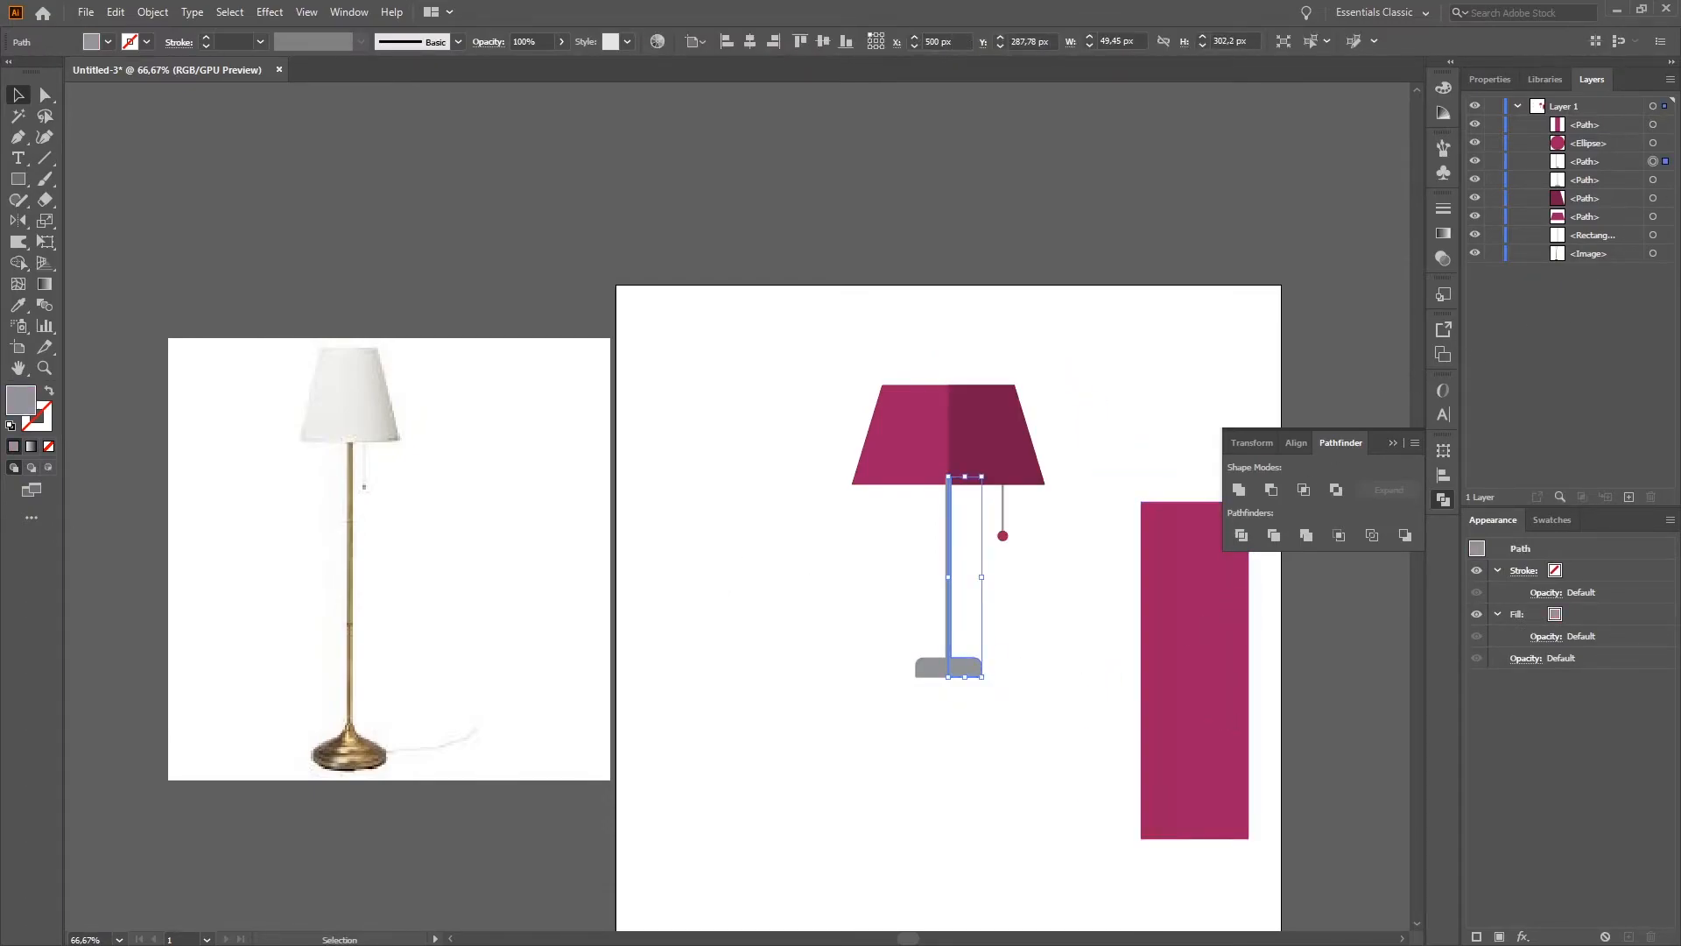
drag(1639, 167, 1621, 231)
Step: Fill the pole-and-base's right half with a darker gray swatch
click(1555, 614)
click(1570, 614)
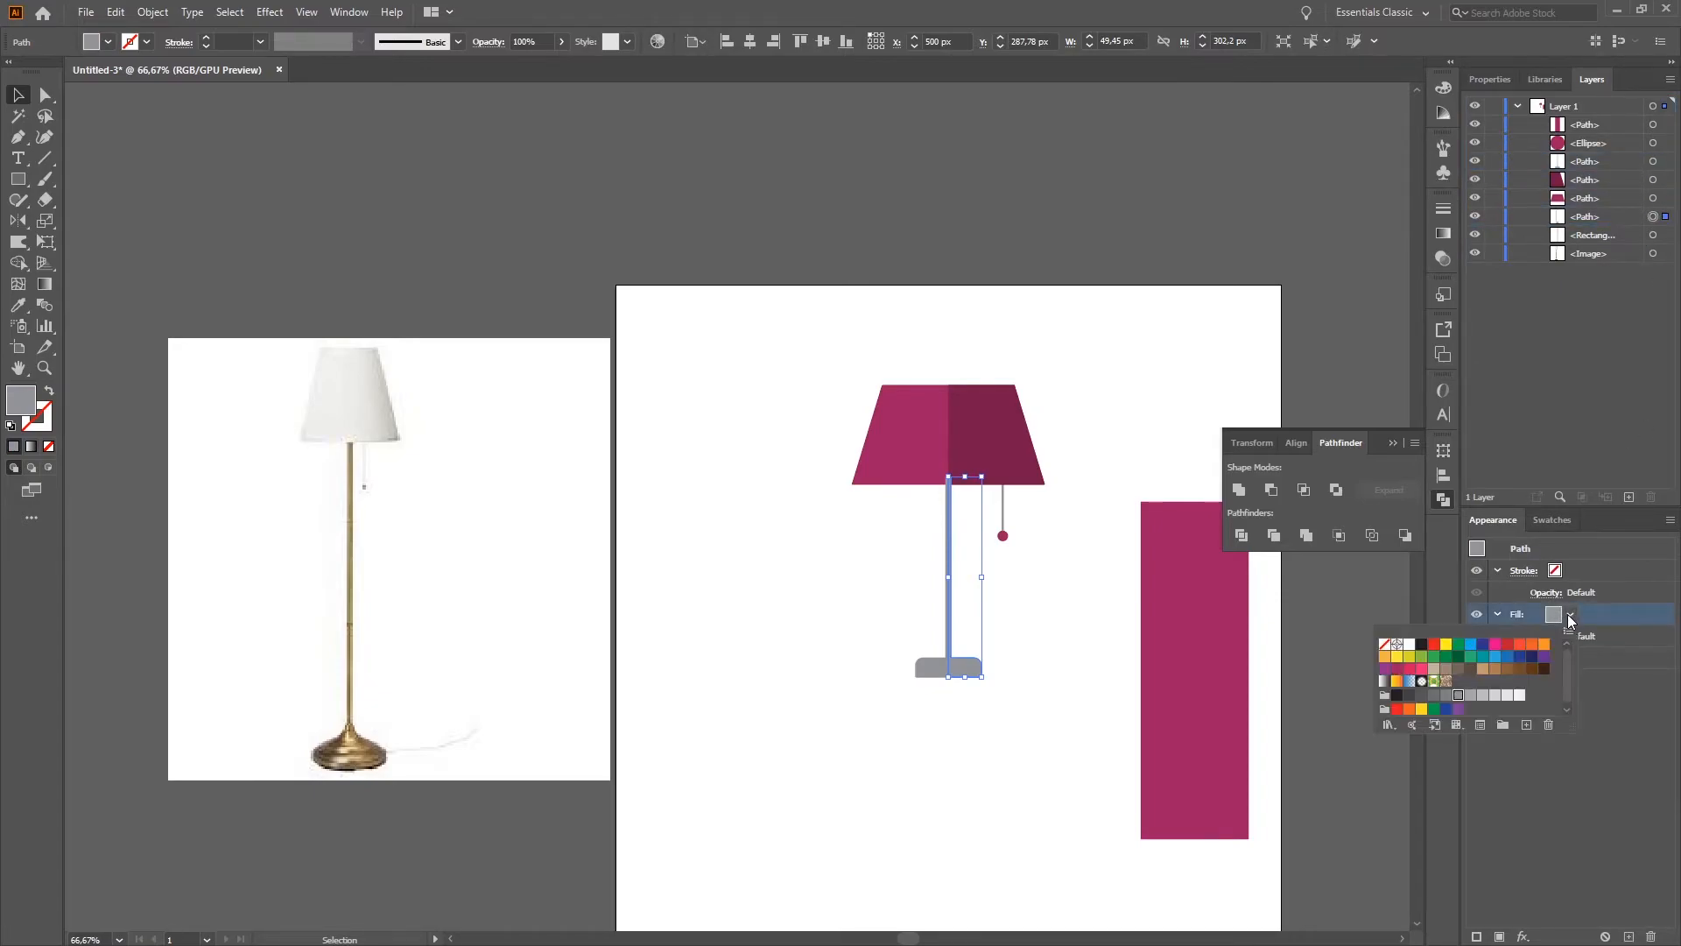
click(1435, 695)
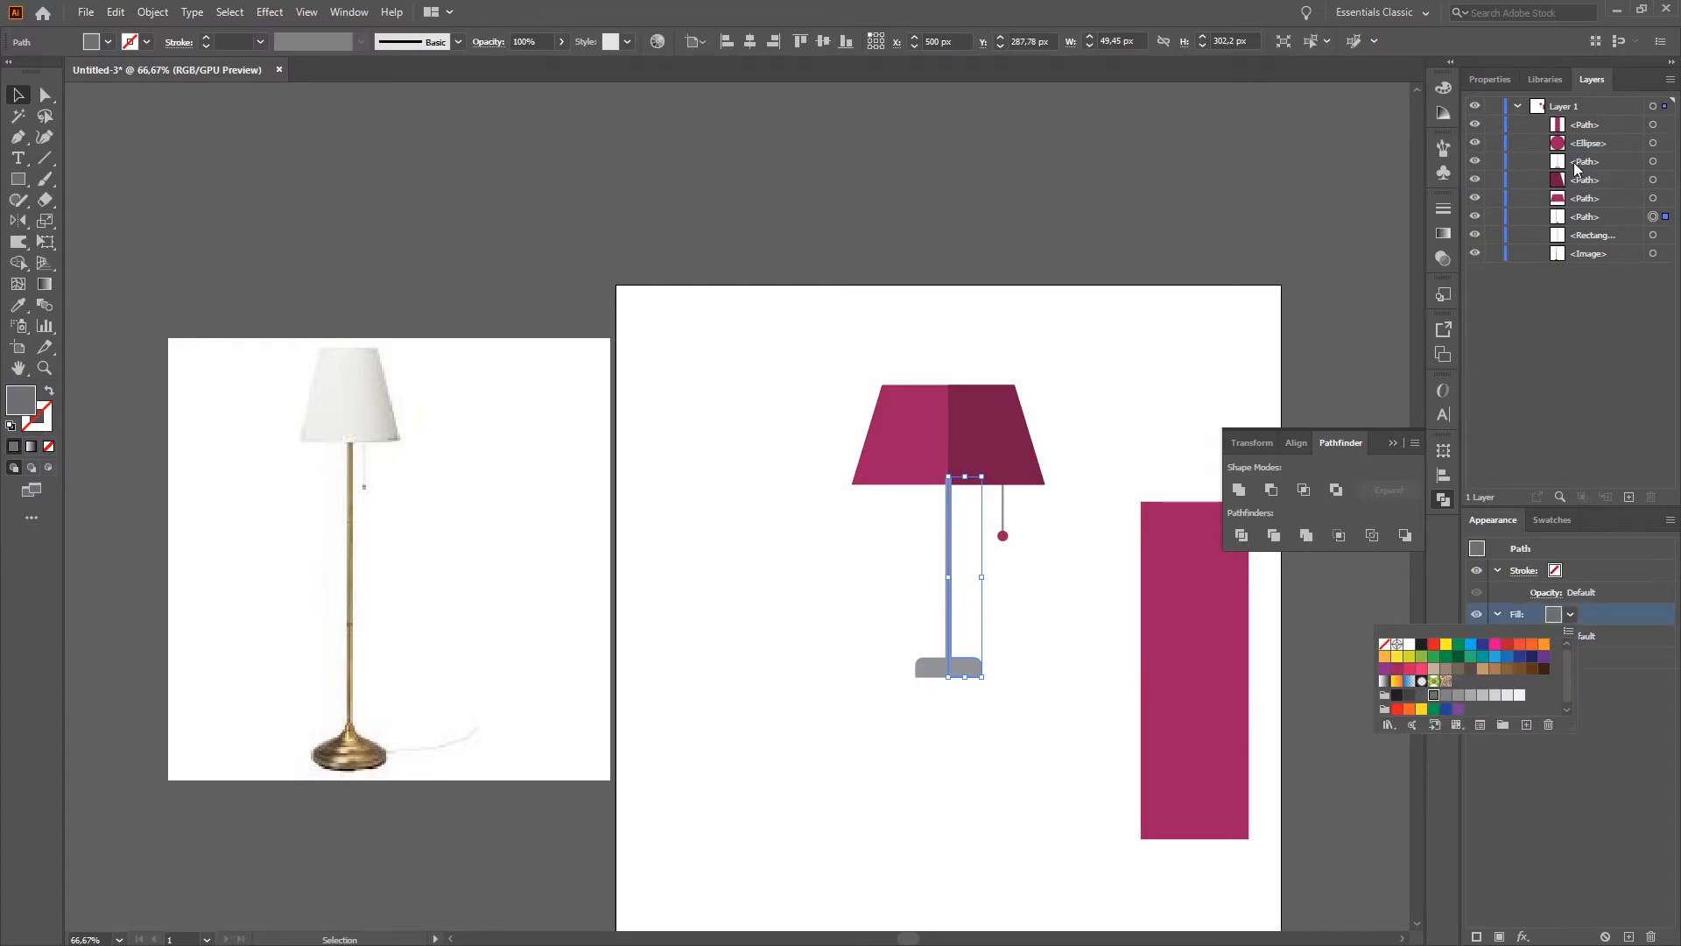
Step: Reorder the full pole-and-base shape so it sits directly beneath its darker right half in the stacking order
click(1618, 163)
drag(1626, 163, 1620, 210)
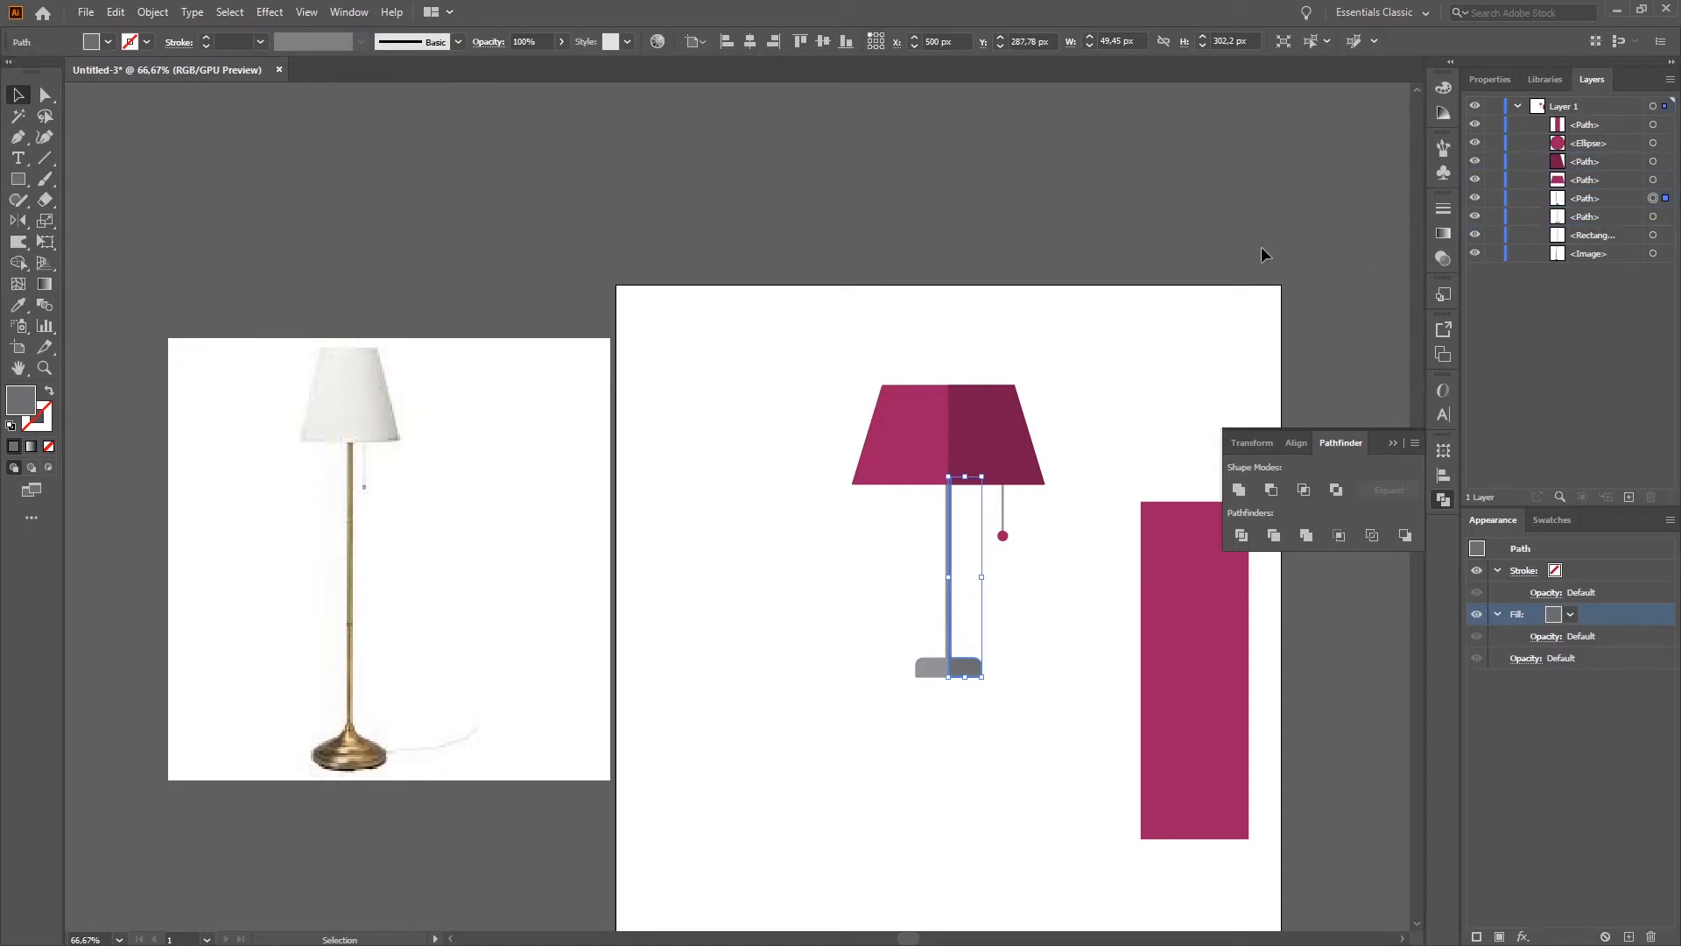
click(1078, 253)
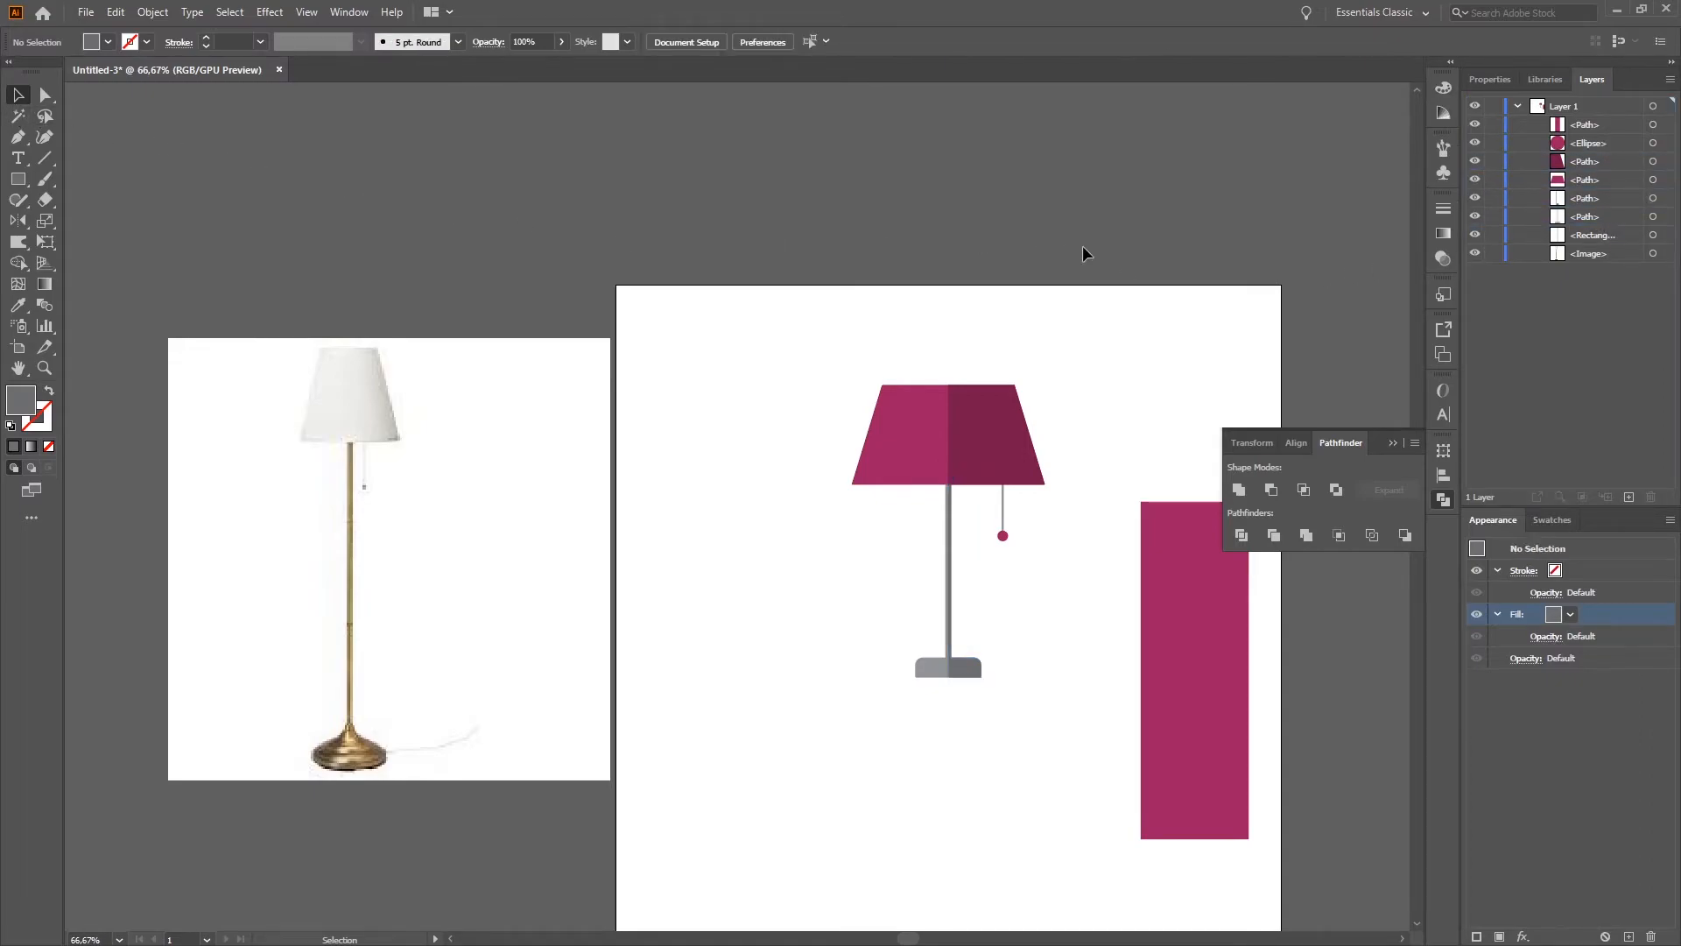
Step: Delete the magenta covering rectangle beside the lamp
click(1196, 625)
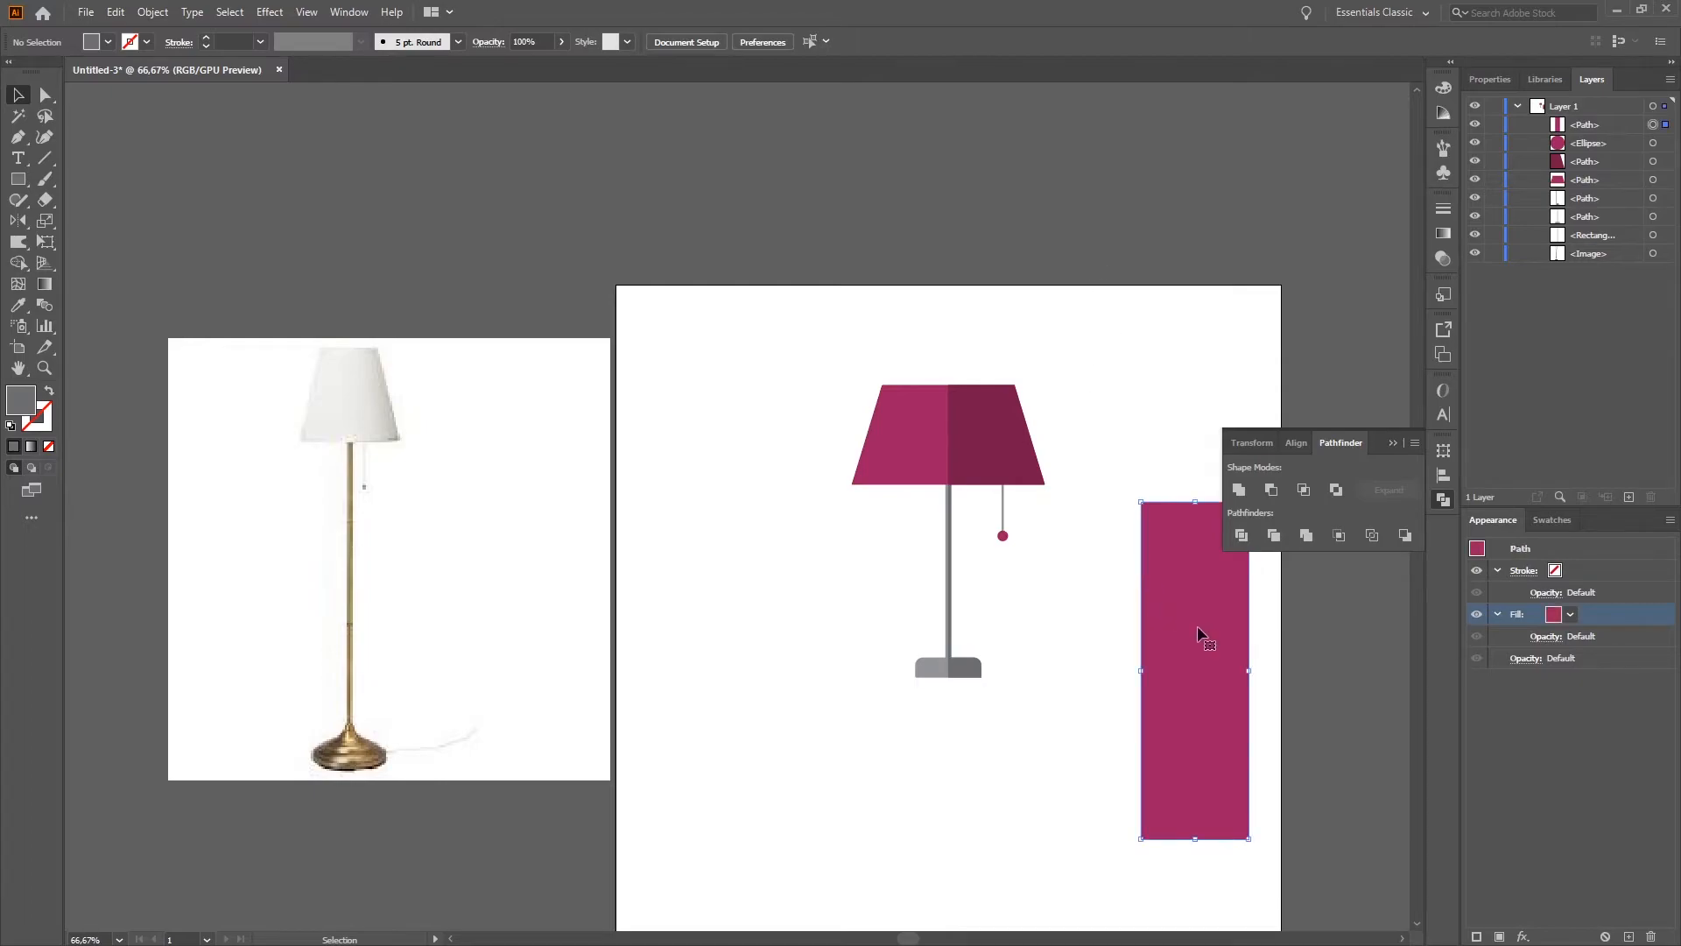
key(Delete)
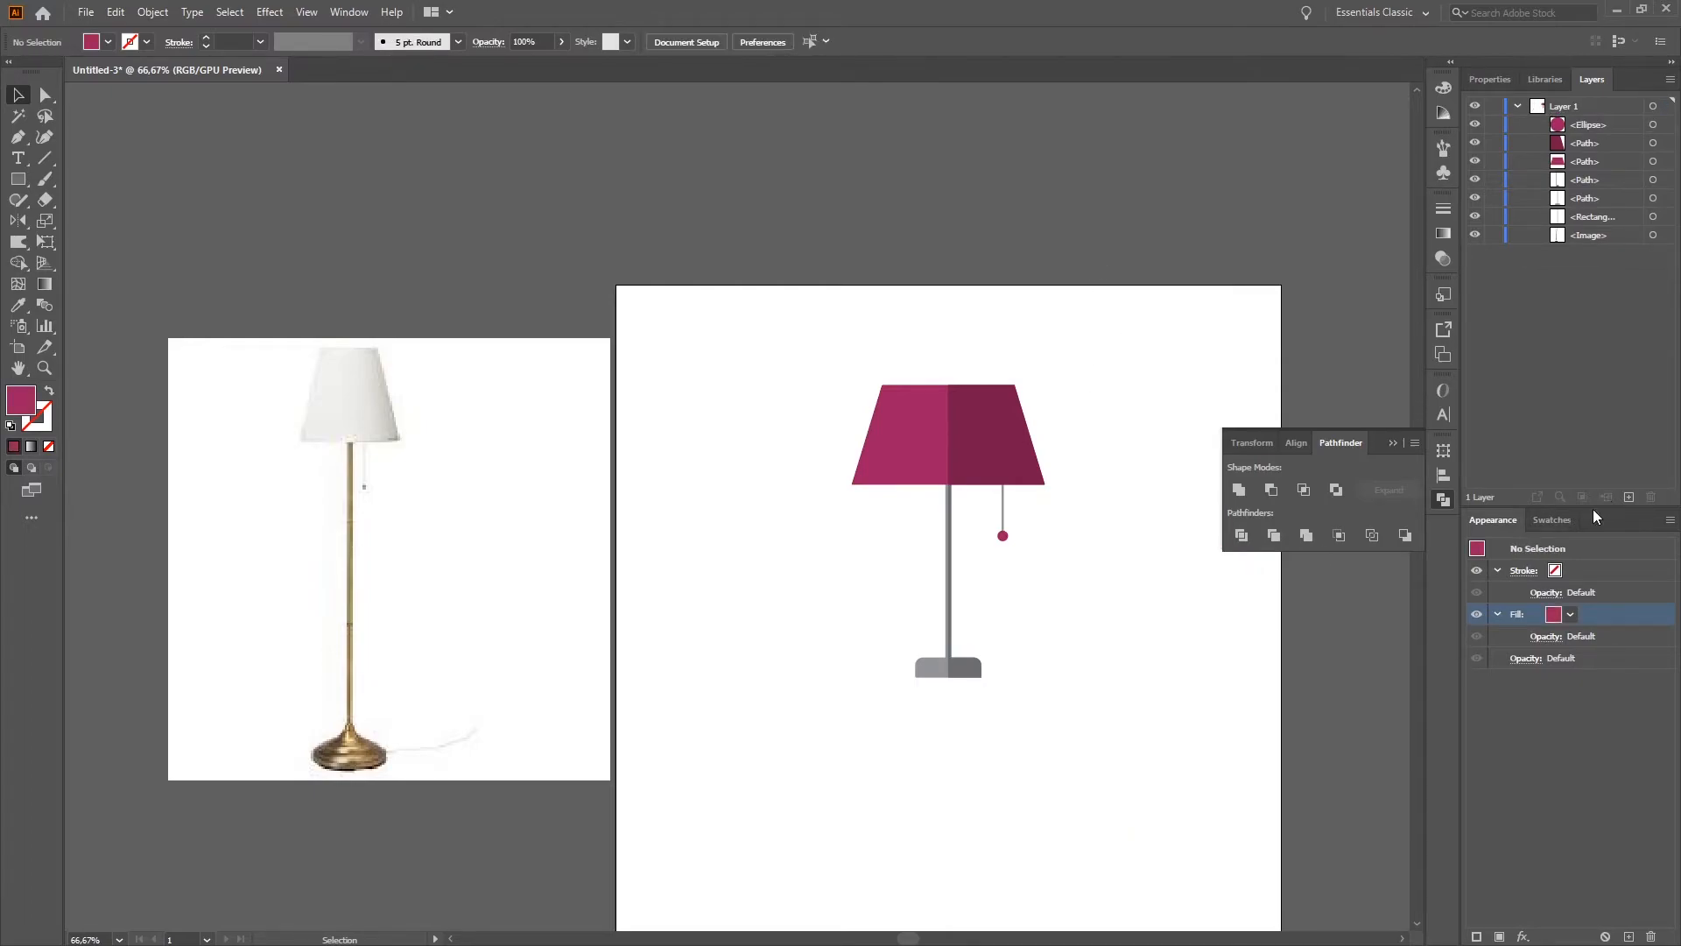
Step: Fill the pull cord's circle with the darker magenta sampled from the lampshade's right half
click(1002, 536)
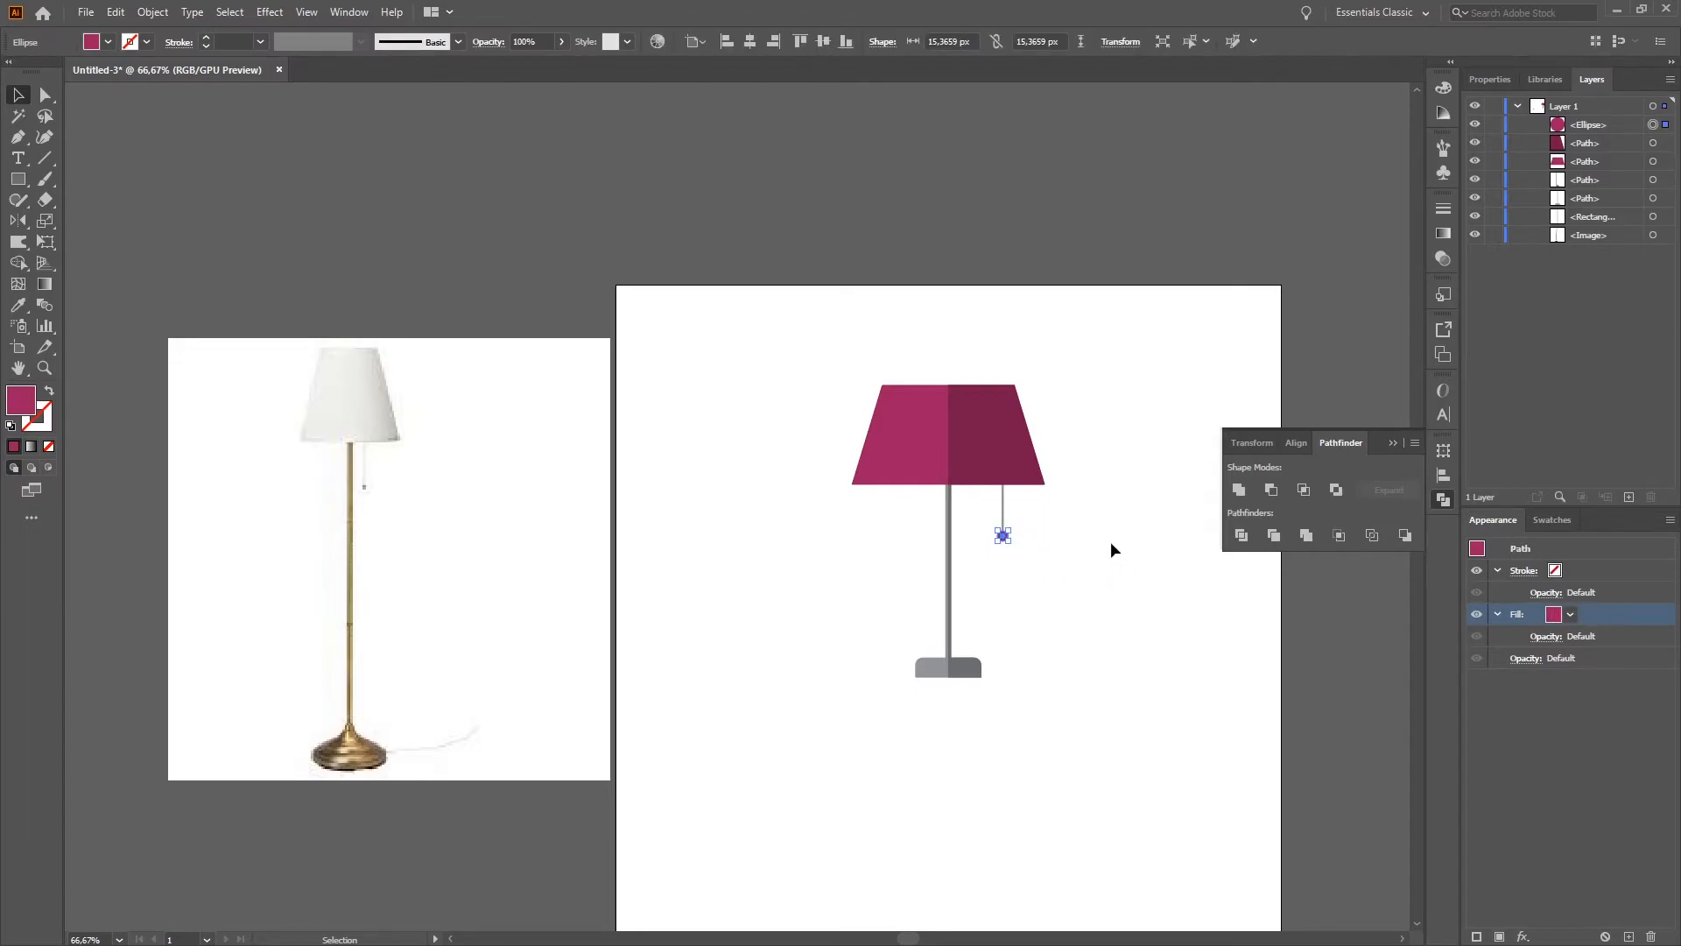
click(18, 305)
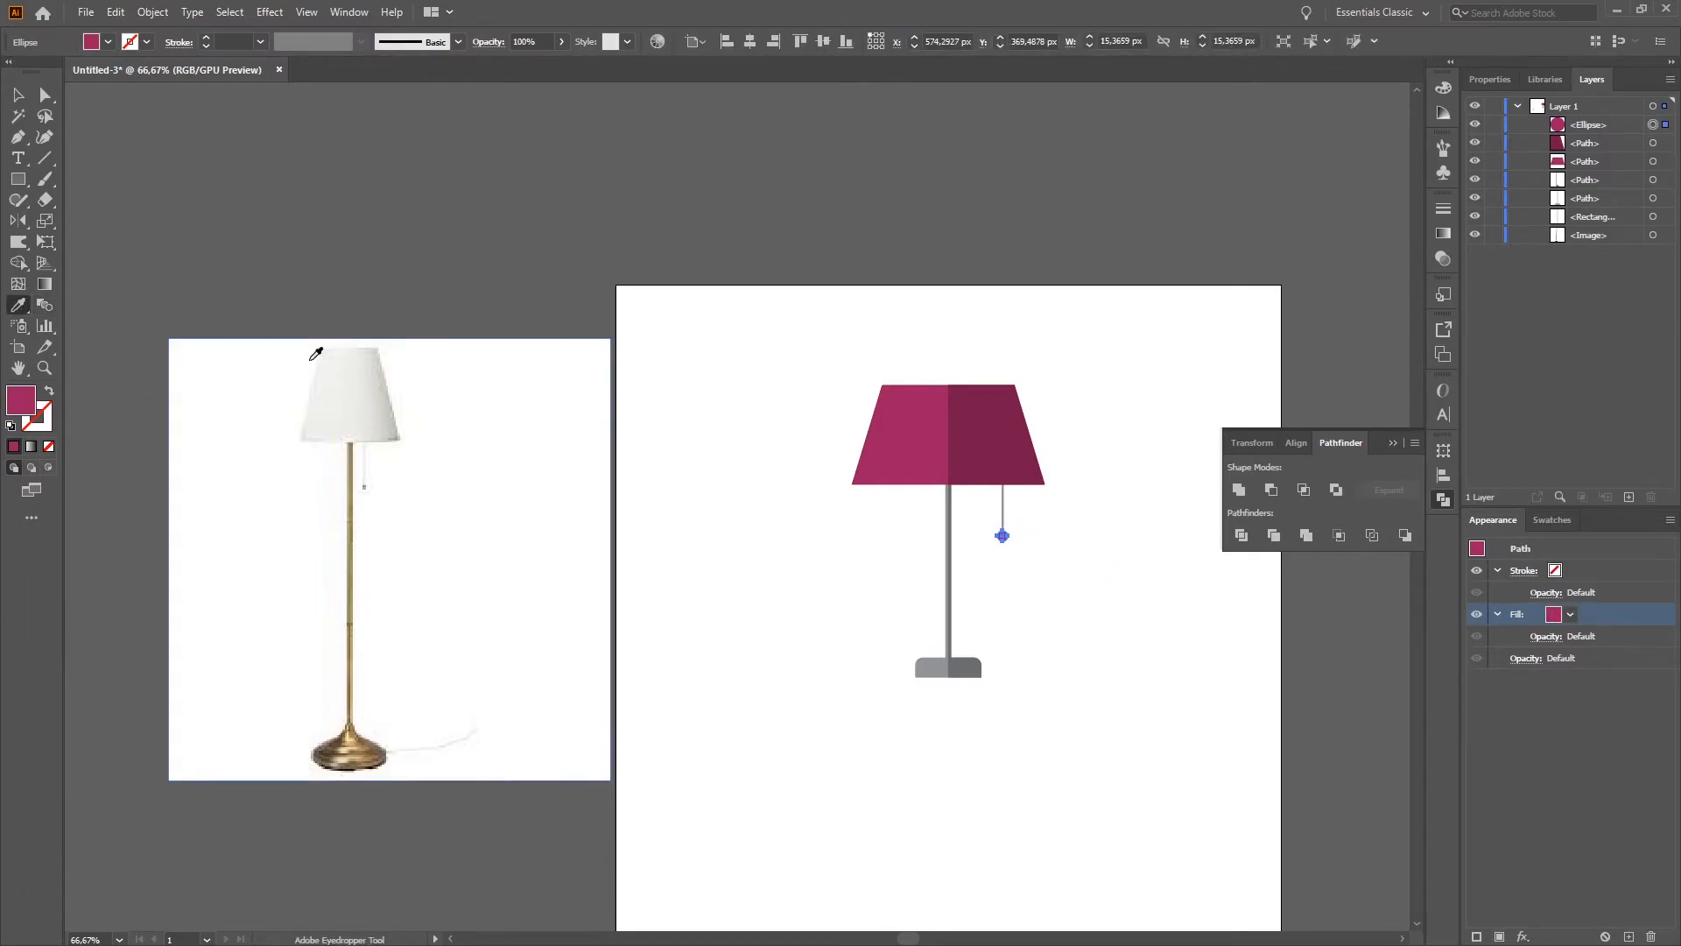
click(1014, 459)
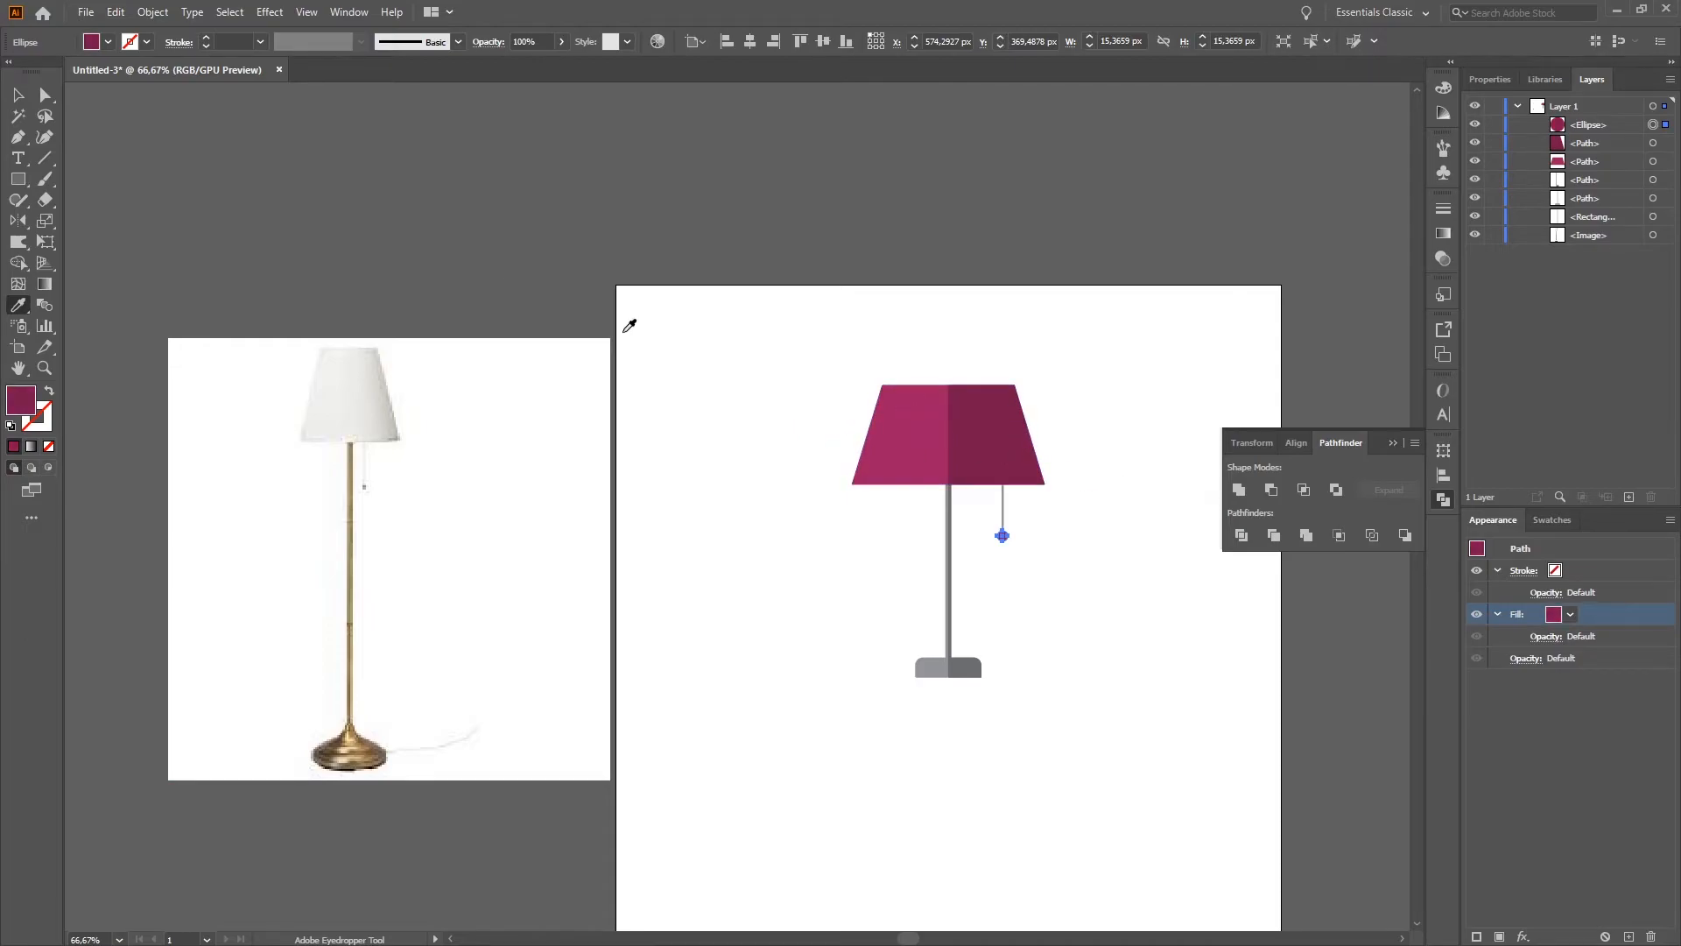
Step: Draw a gradient-filled rectangle directly beneath the lampshade, matching its lower width, about 287 by 123 px
click(20, 96)
click(645, 341)
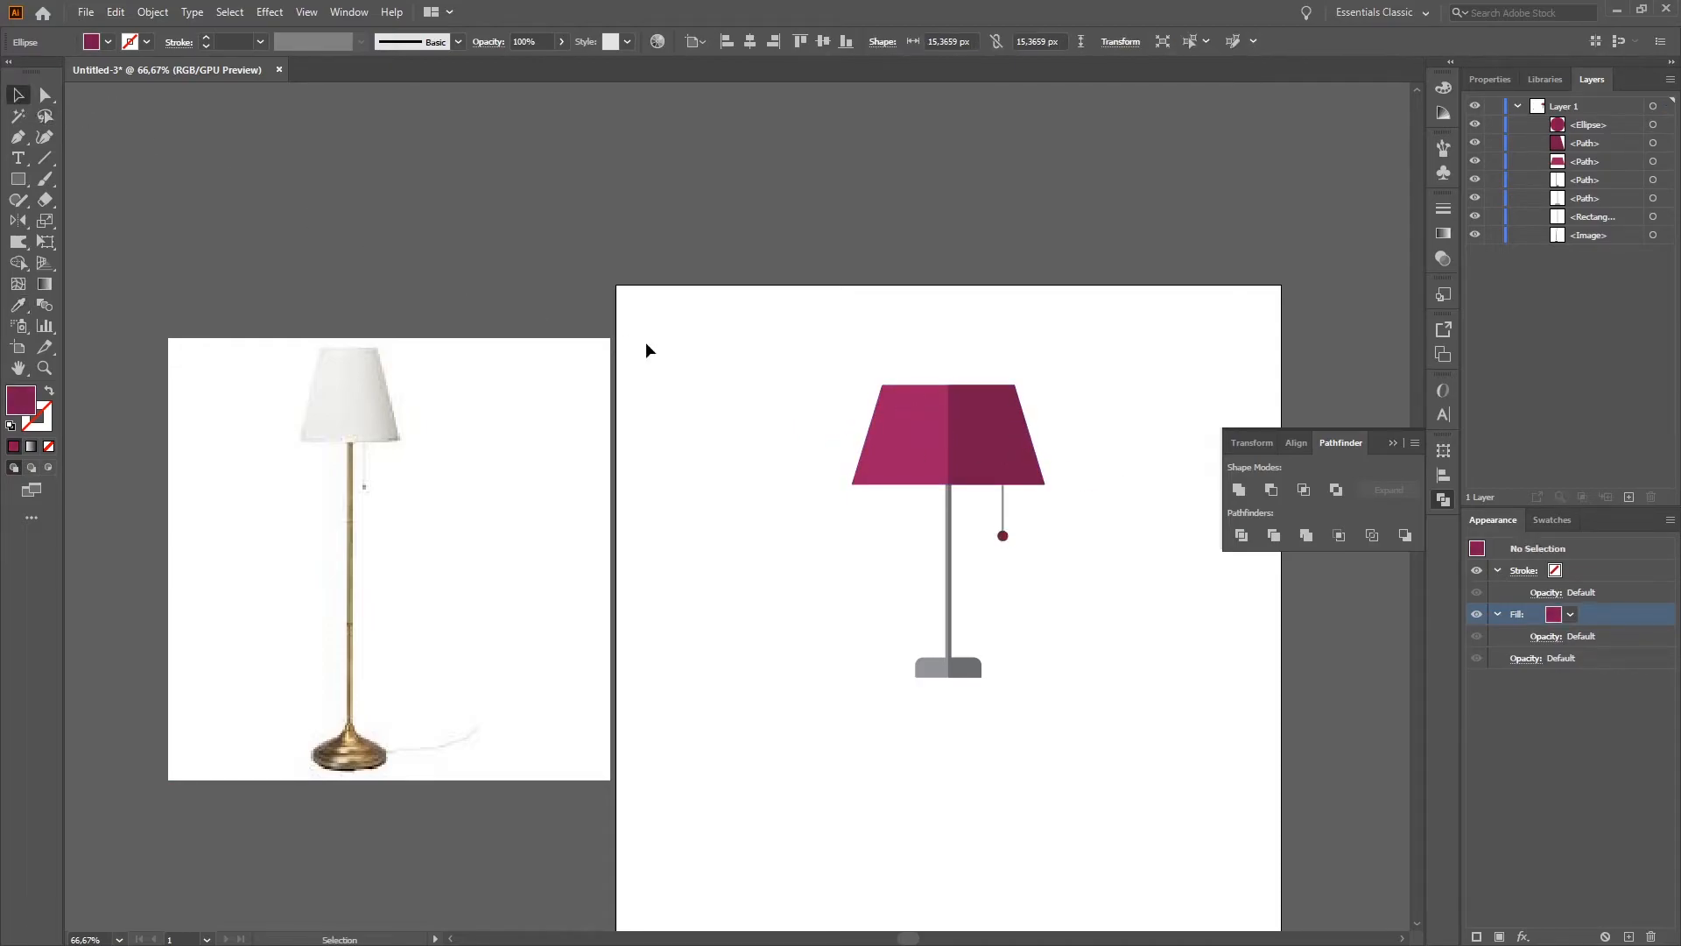
scroll(953, 492, up, 3)
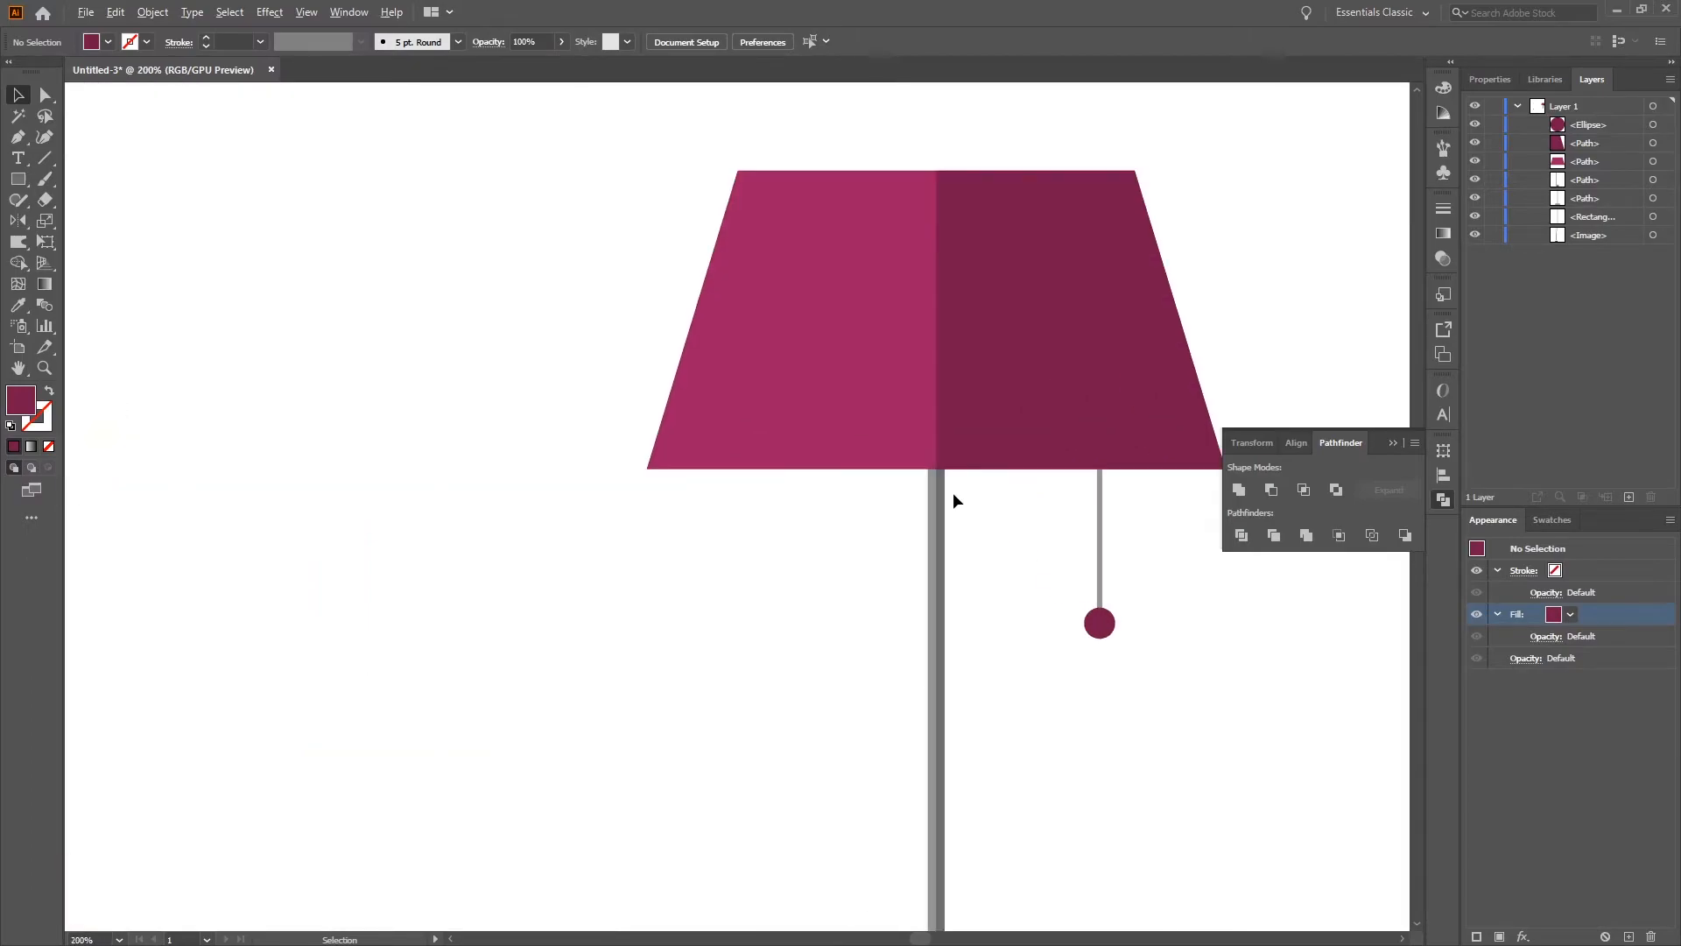
scroll(964, 504, down, 1)
scroll(1291, 501, down, 2)
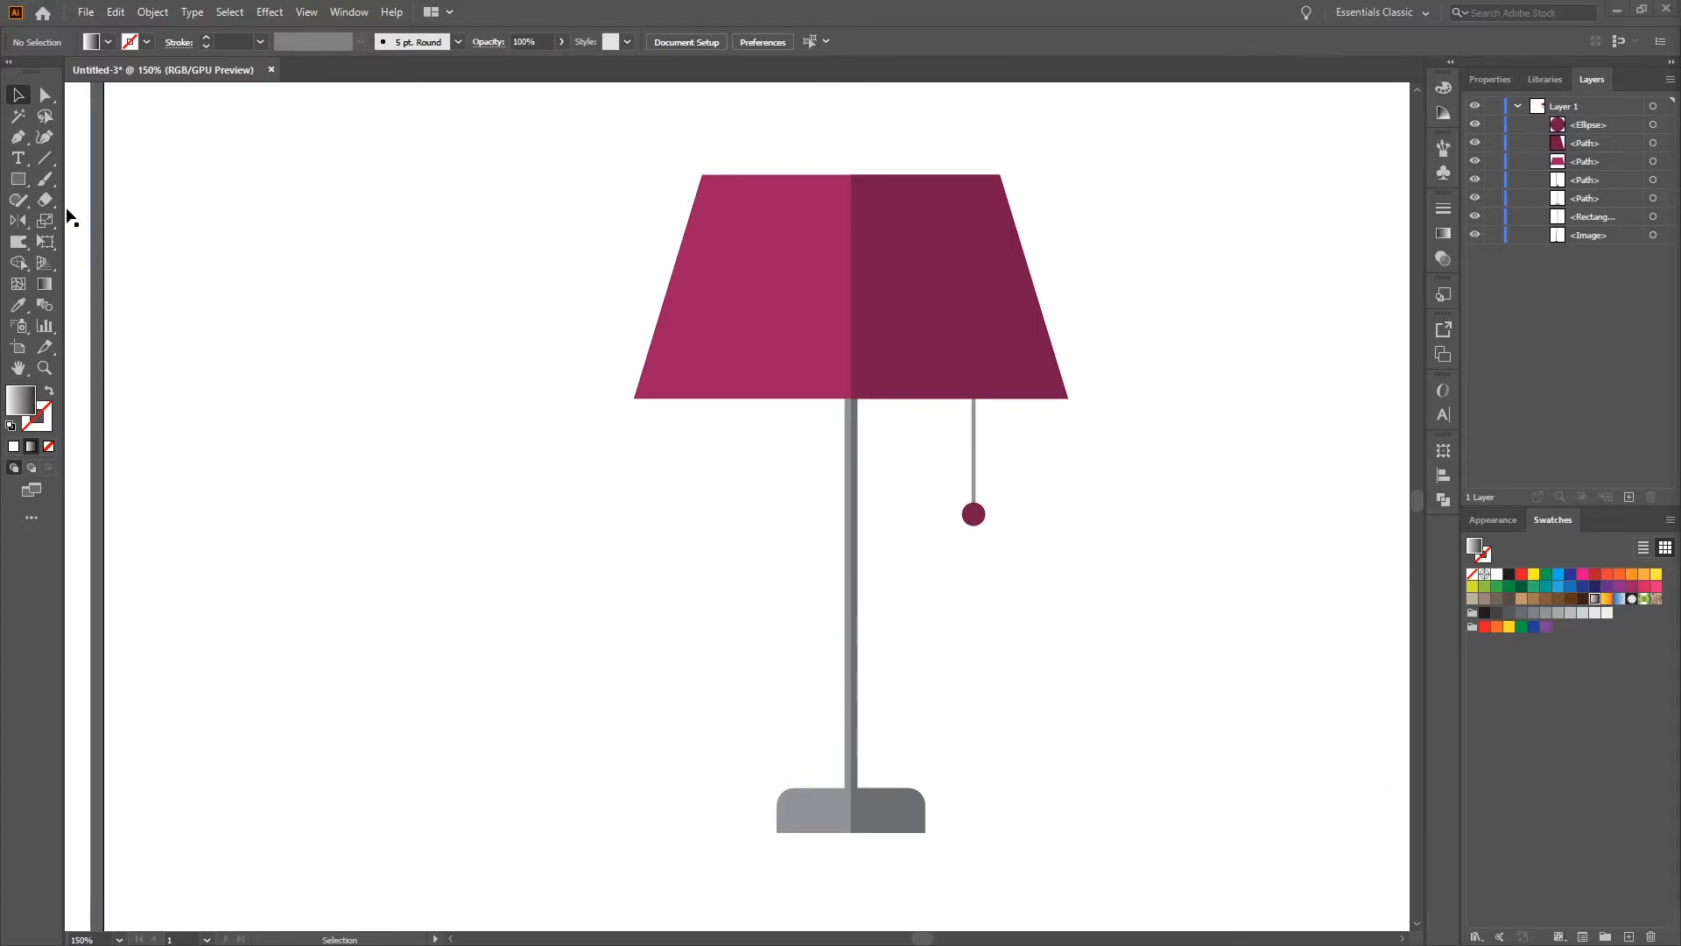
click(24, 180)
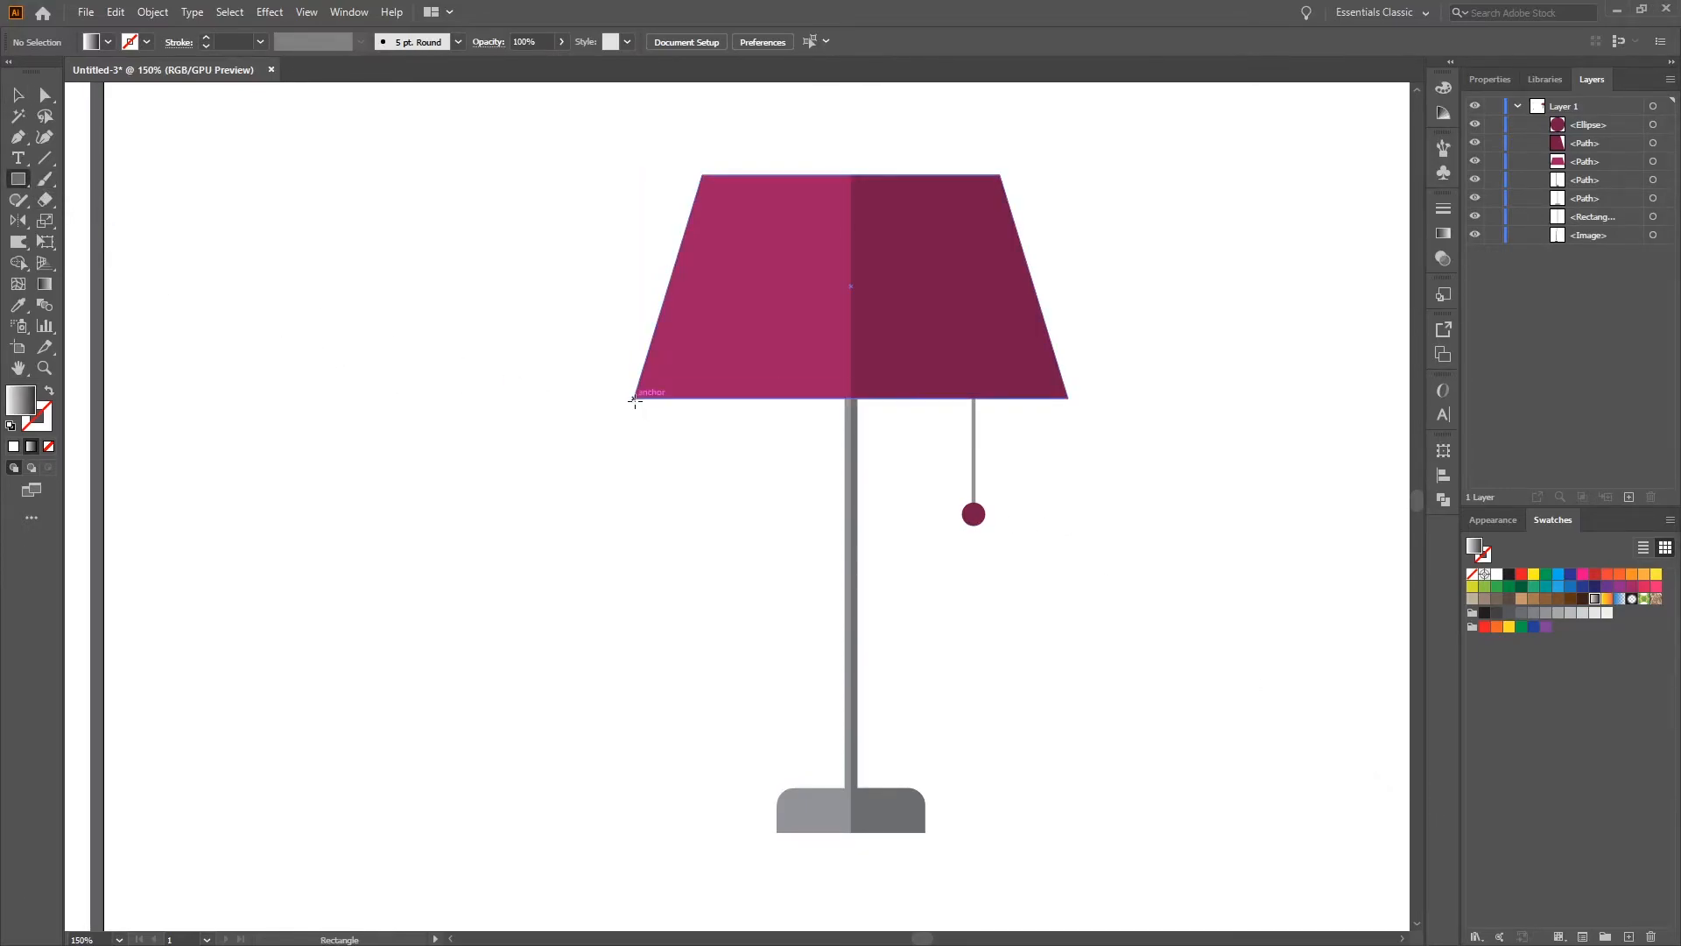
mouse_move(636, 400)
mouse_down()
mouse_move(1070, 526)
mouse_move(1065, 583)
mouse_up()
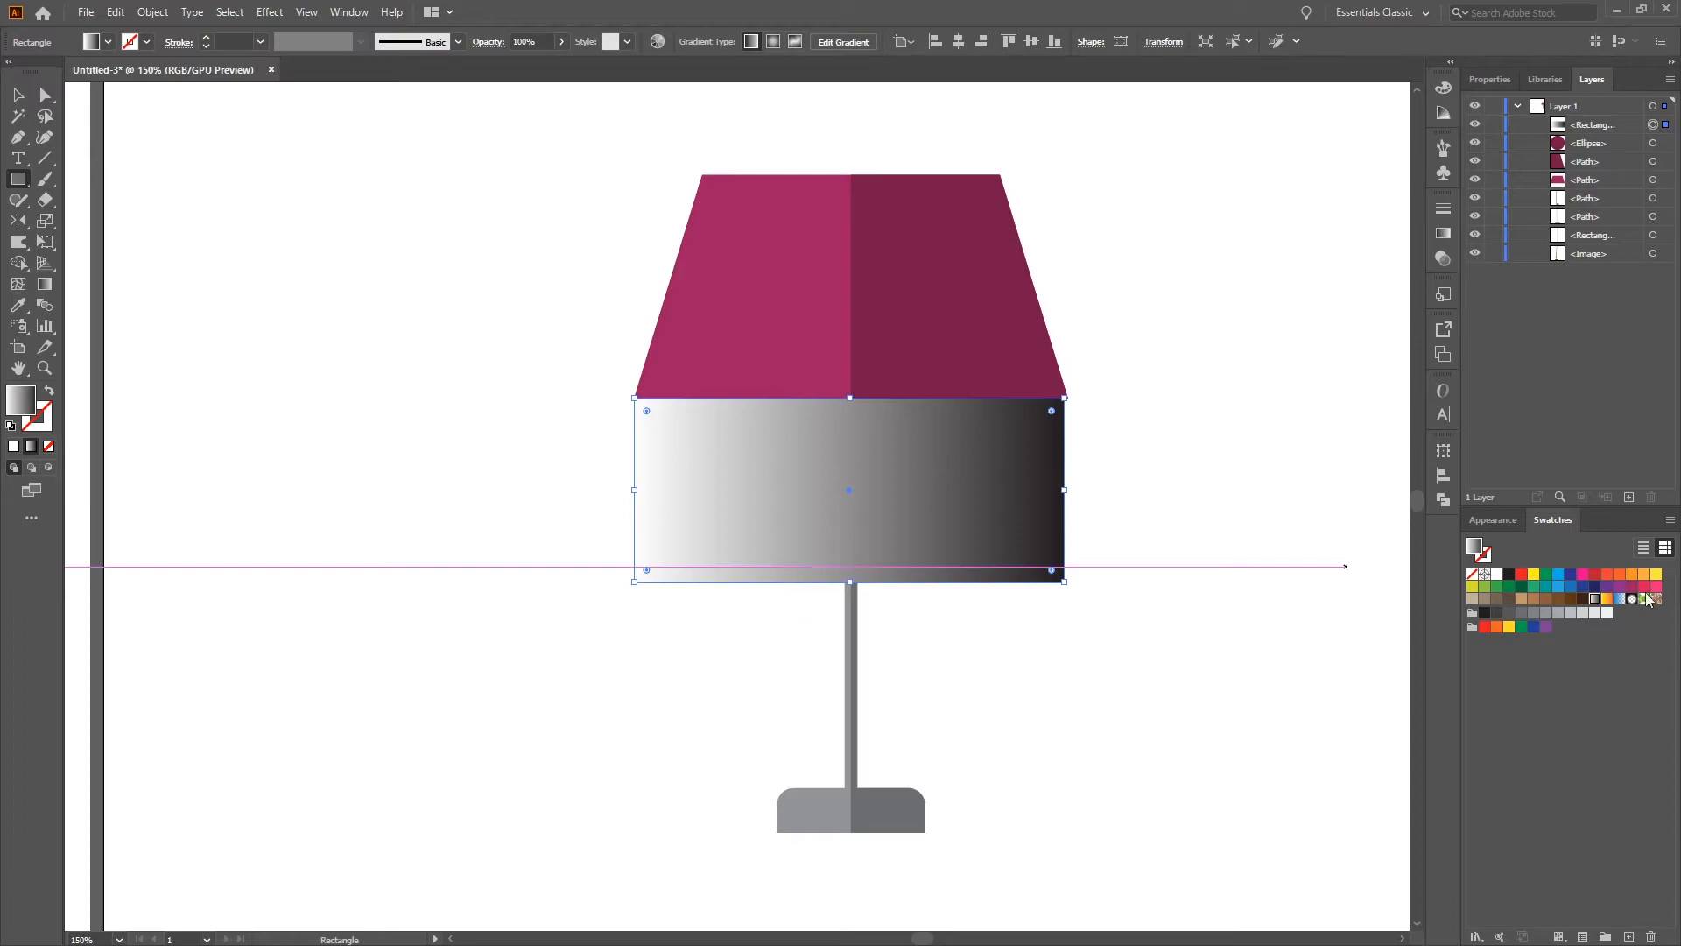
Step: Change the white starting stop of the rectangle's gradient to golden yellow E9D700
click(1449, 237)
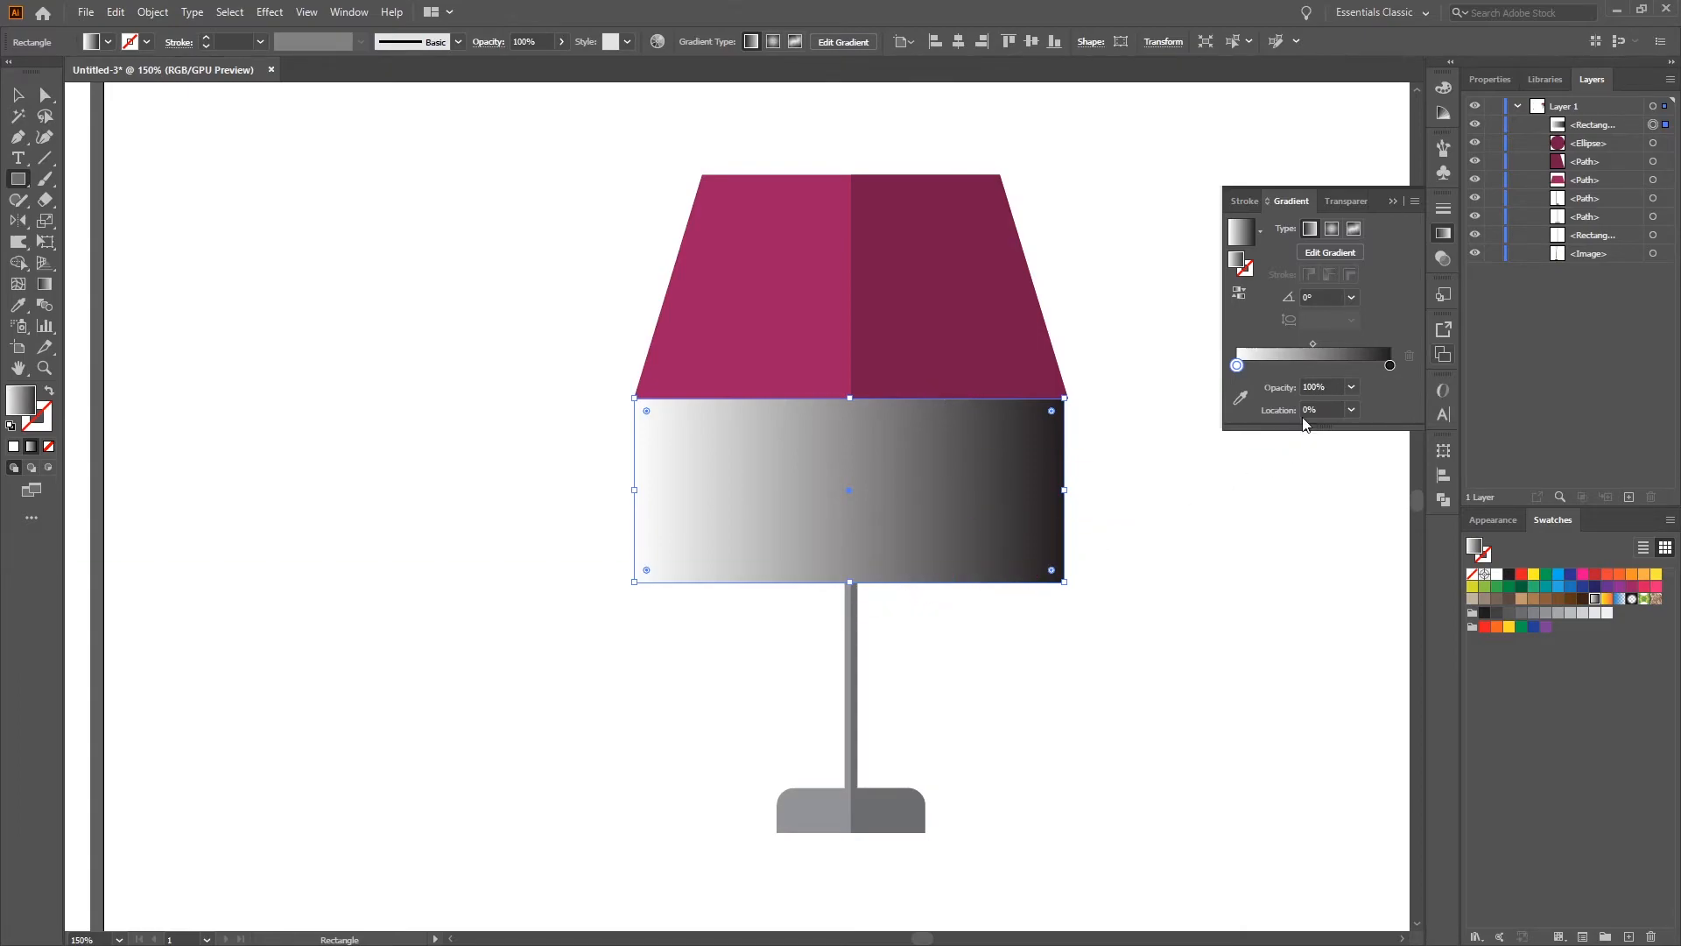
double_click(1237, 366)
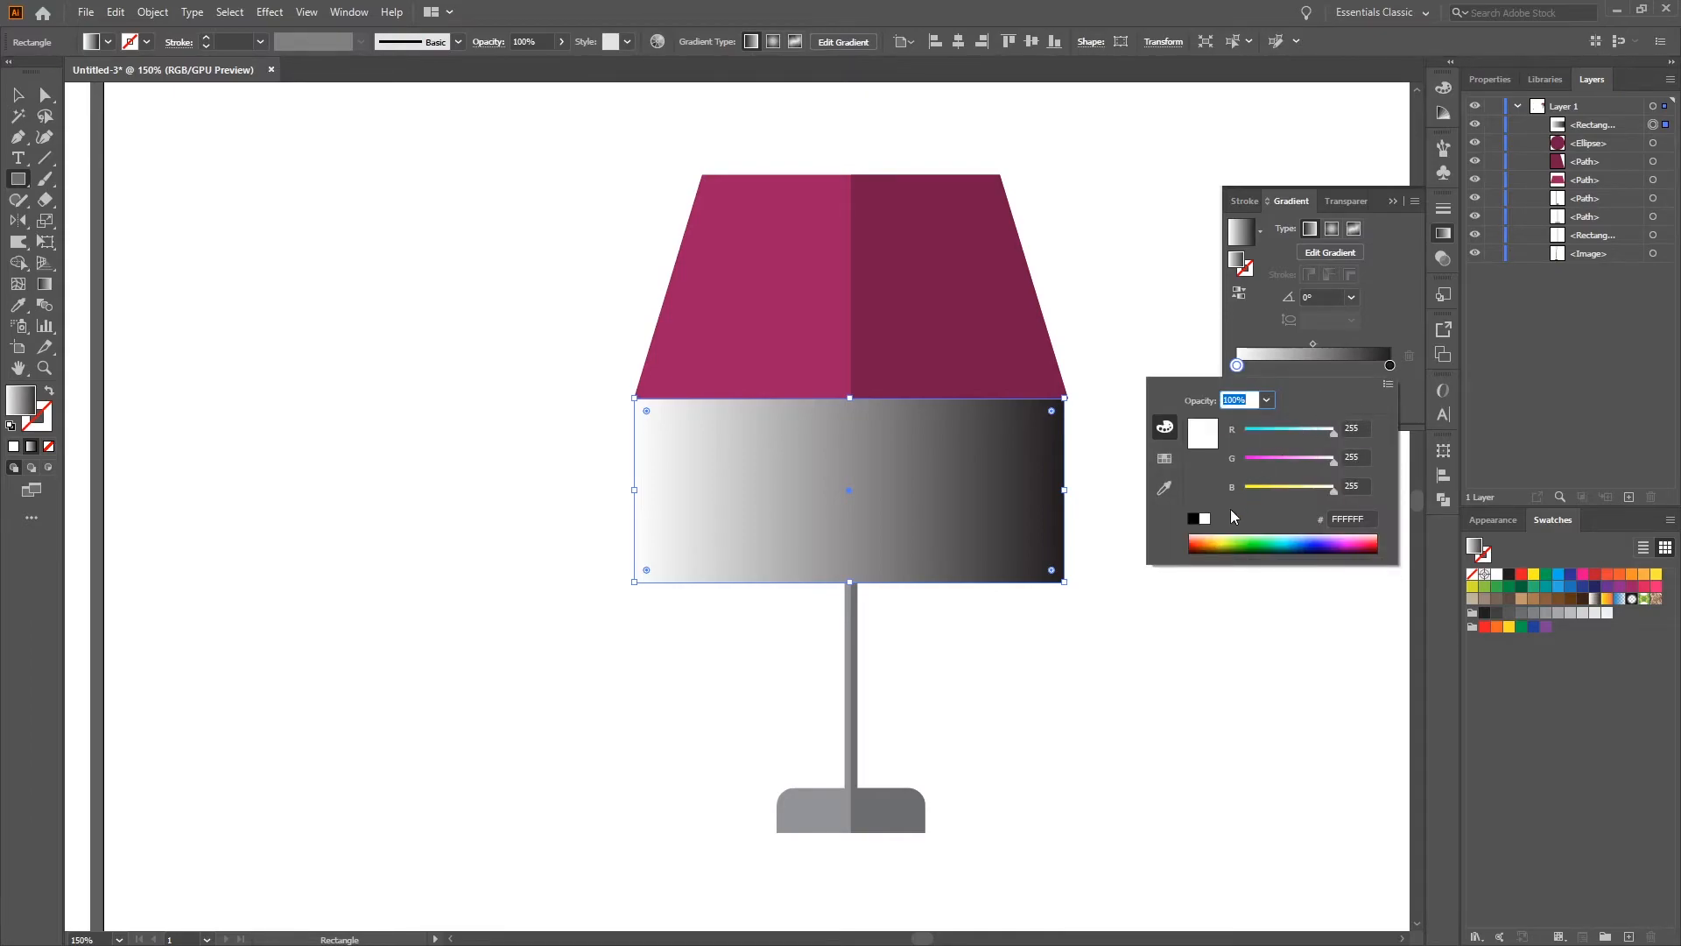
click(1225, 538)
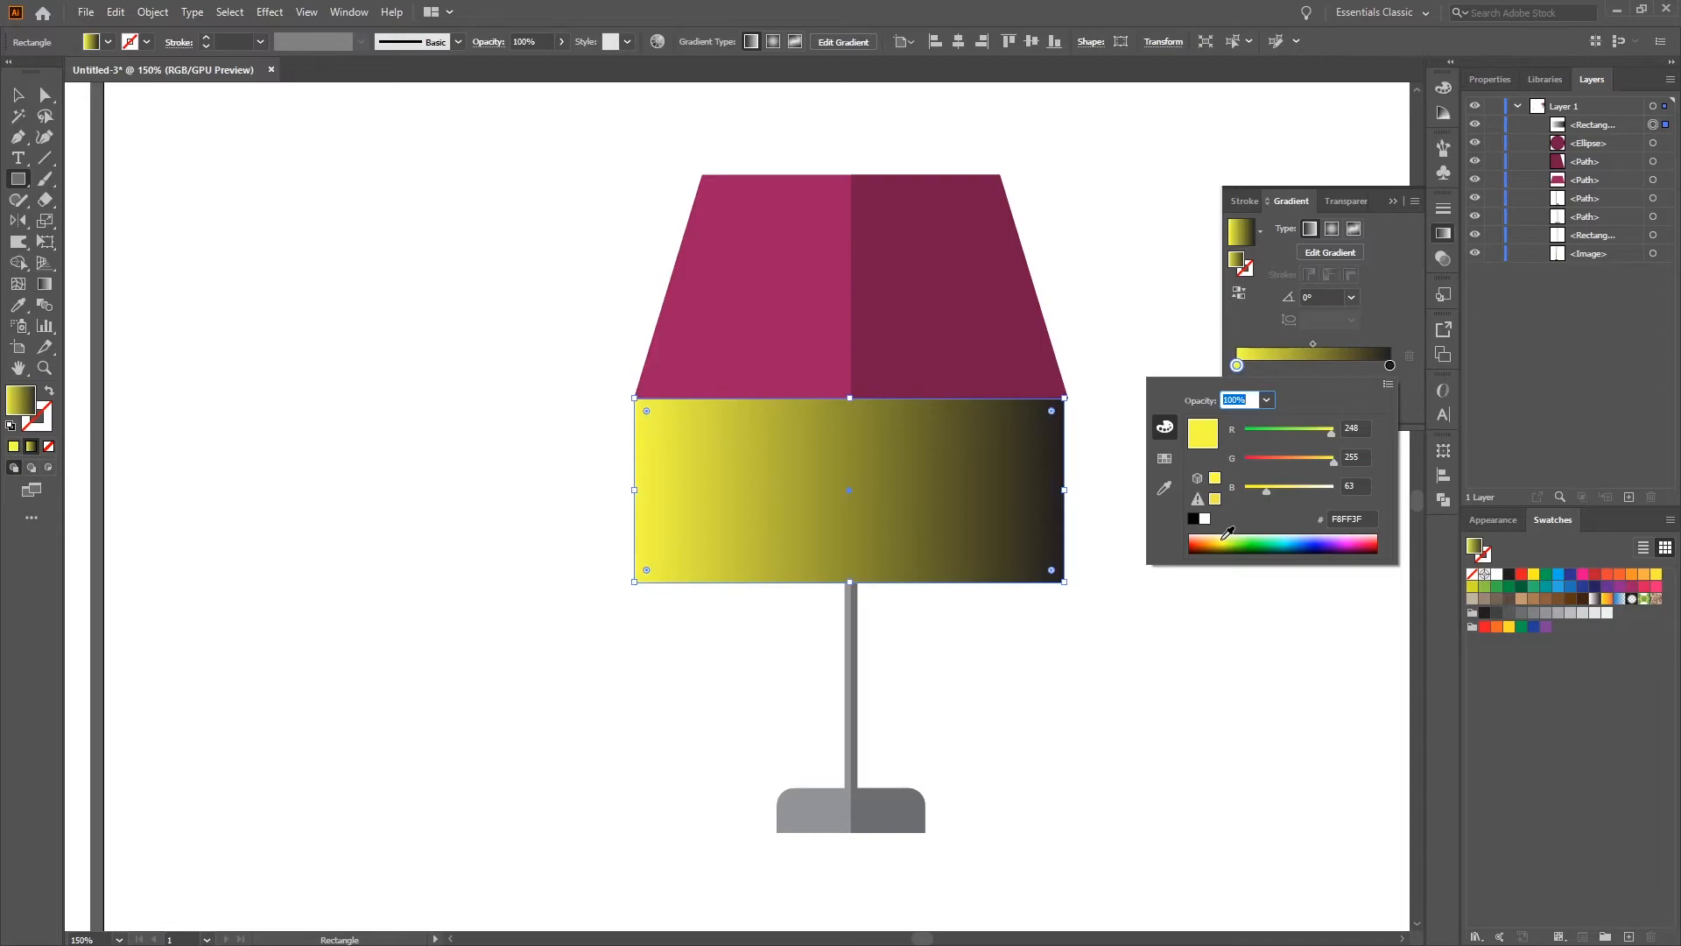
click(1224, 538)
click(1223, 541)
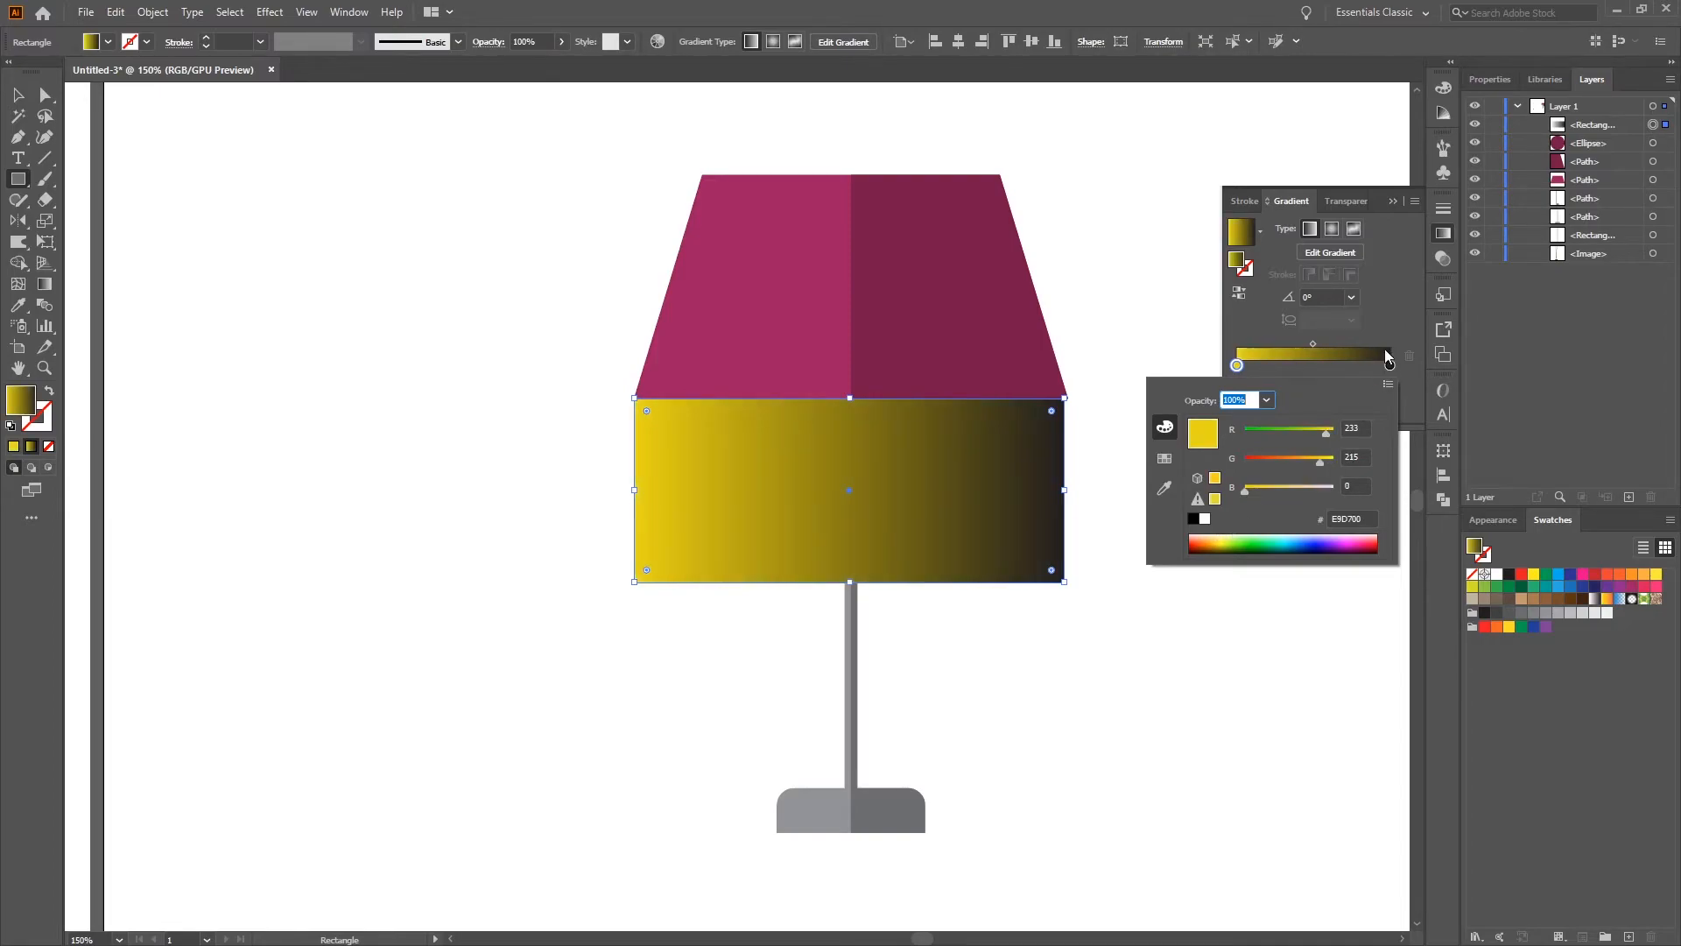
click(1389, 324)
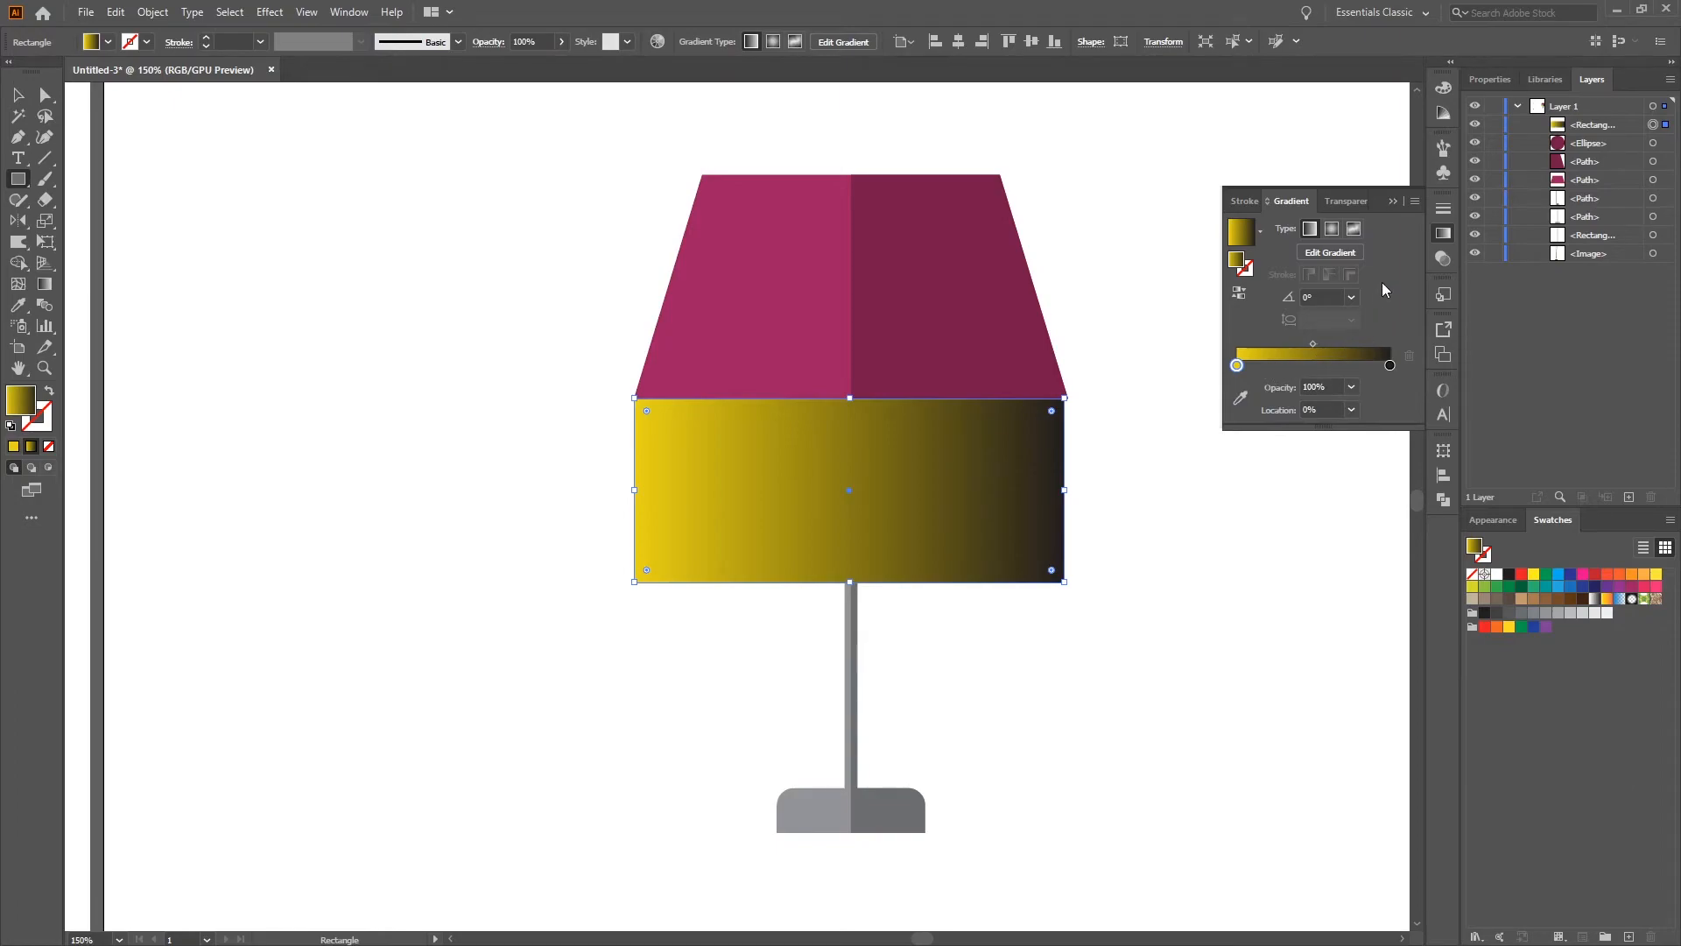
Step: Set the rectangle's gradient angle to -90°
click(1323, 296)
text(-90)
key(Return)
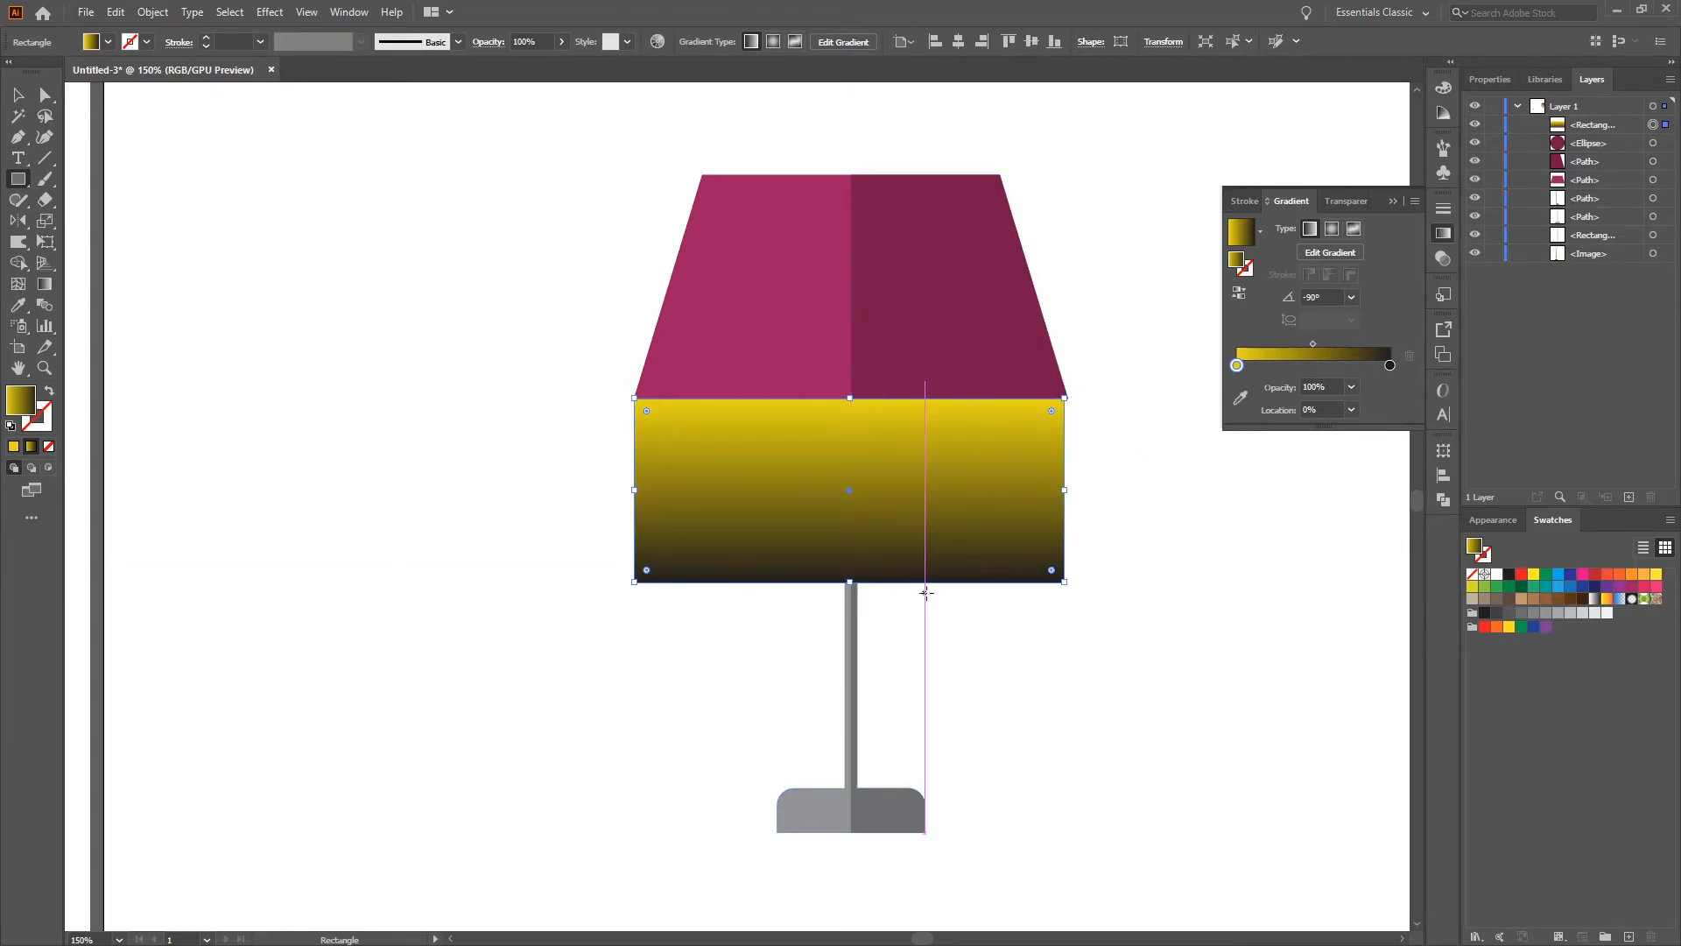
Step: Change the black end stop of the gradient to light yellow F4FF55 with 0% opacity
click(1391, 368)
double_click(1390, 368)
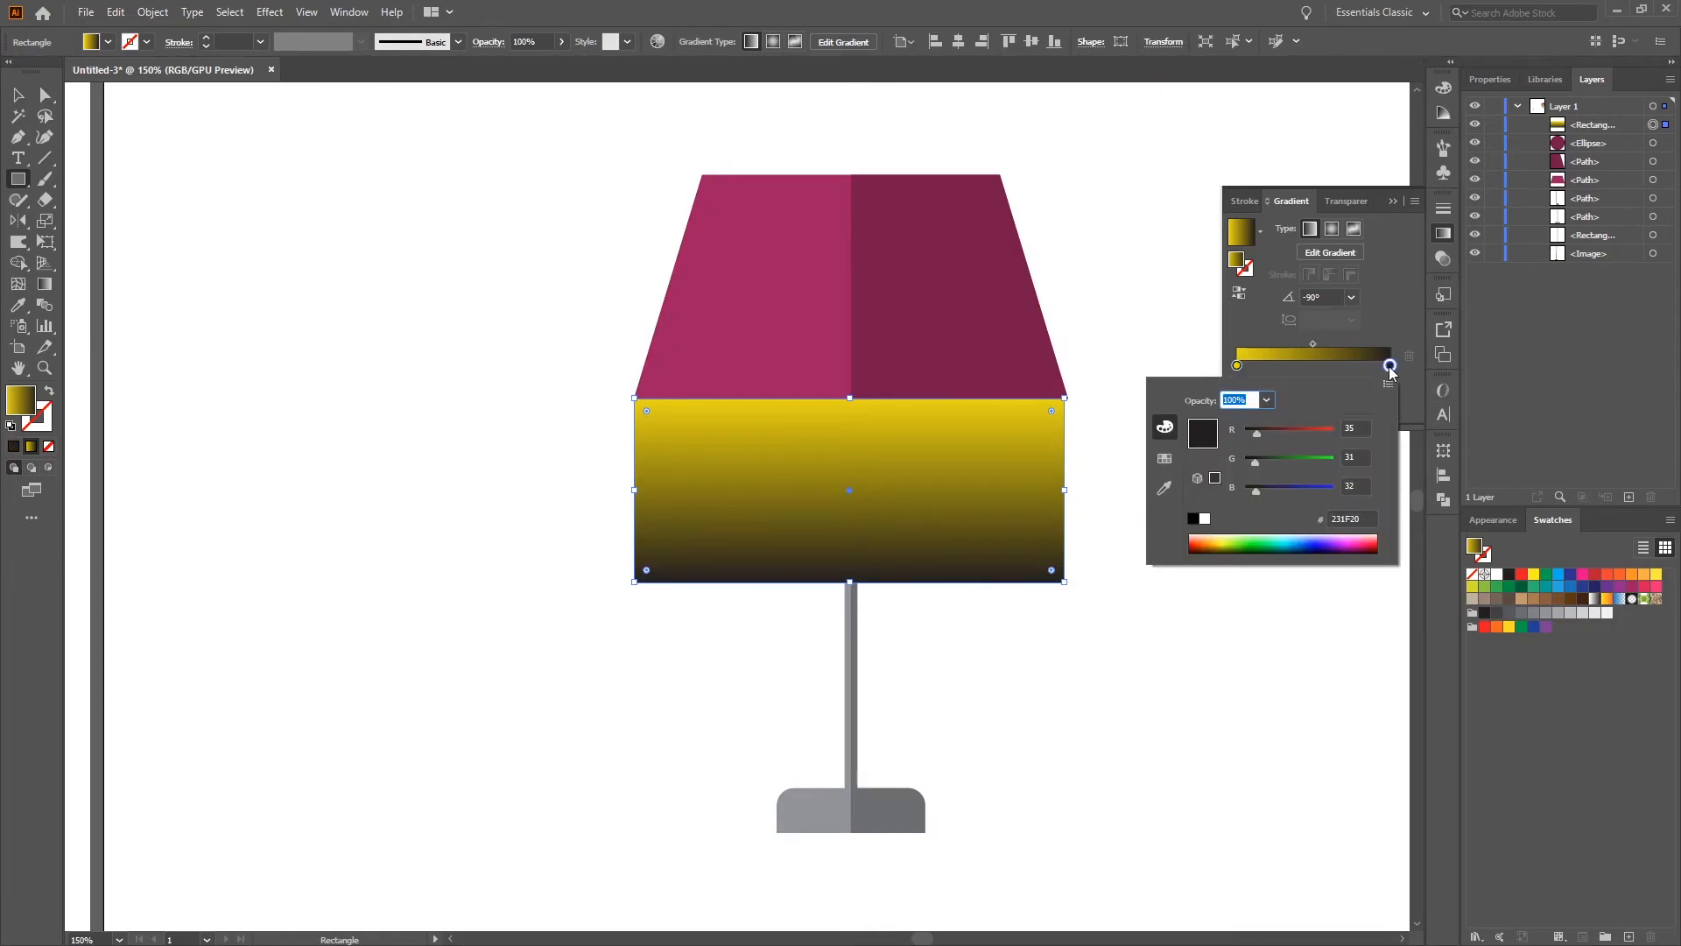
click(1226, 536)
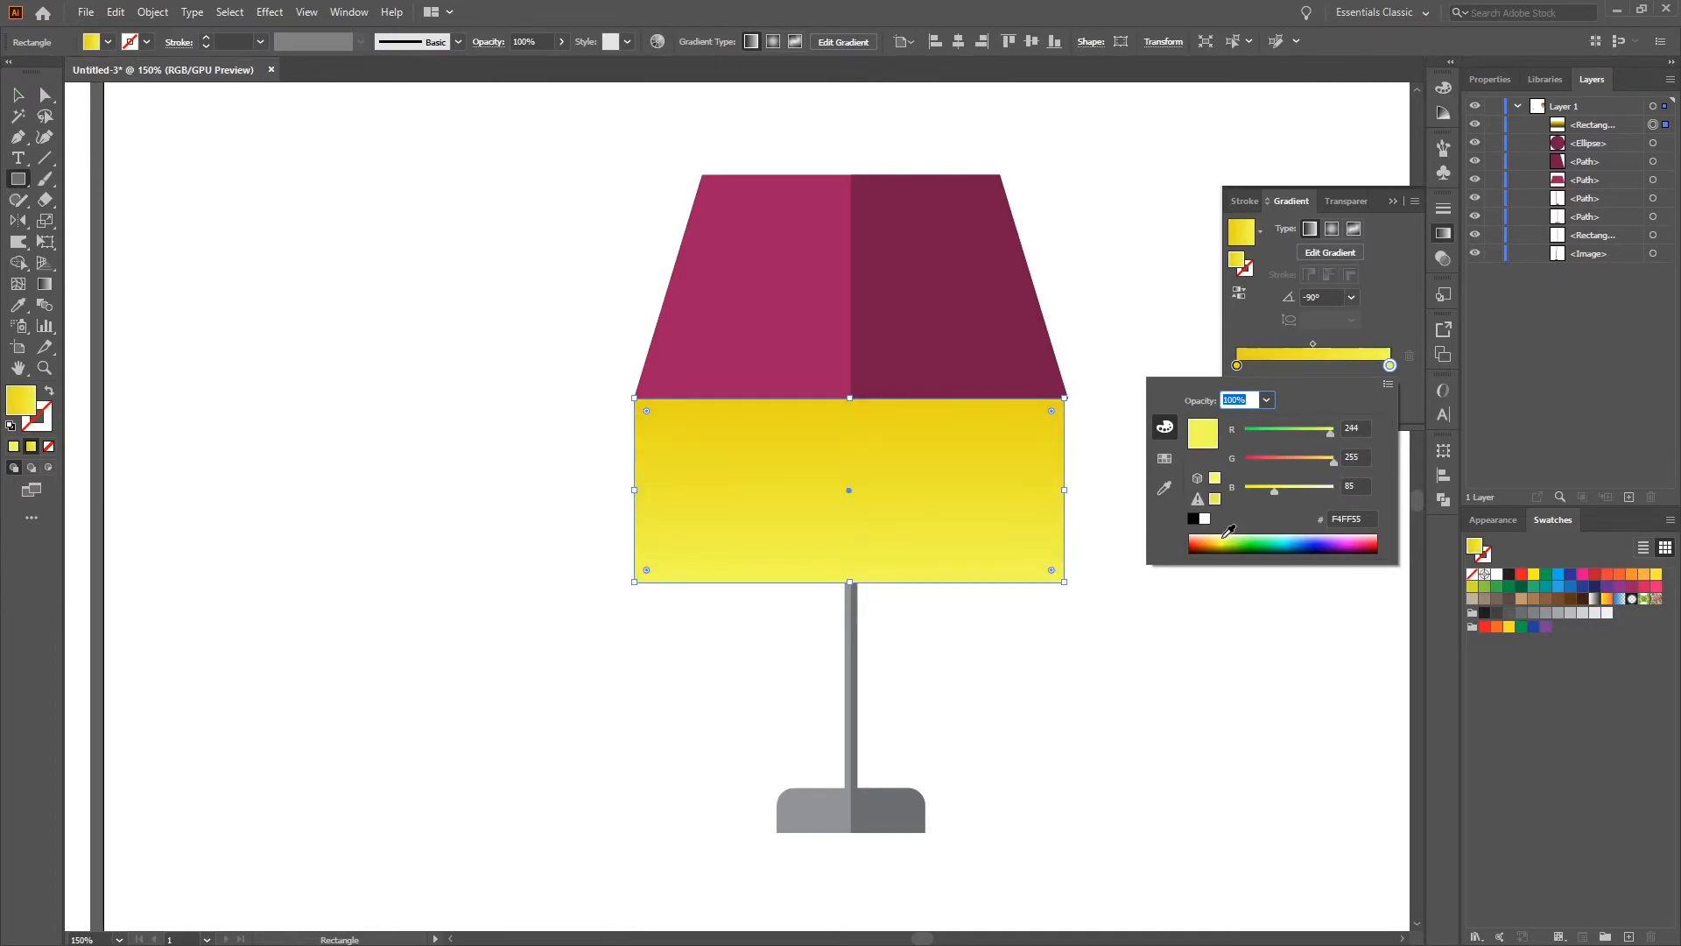
click(1250, 400)
drag(1251, 401, 1196, 402)
text(0)
key(Return)
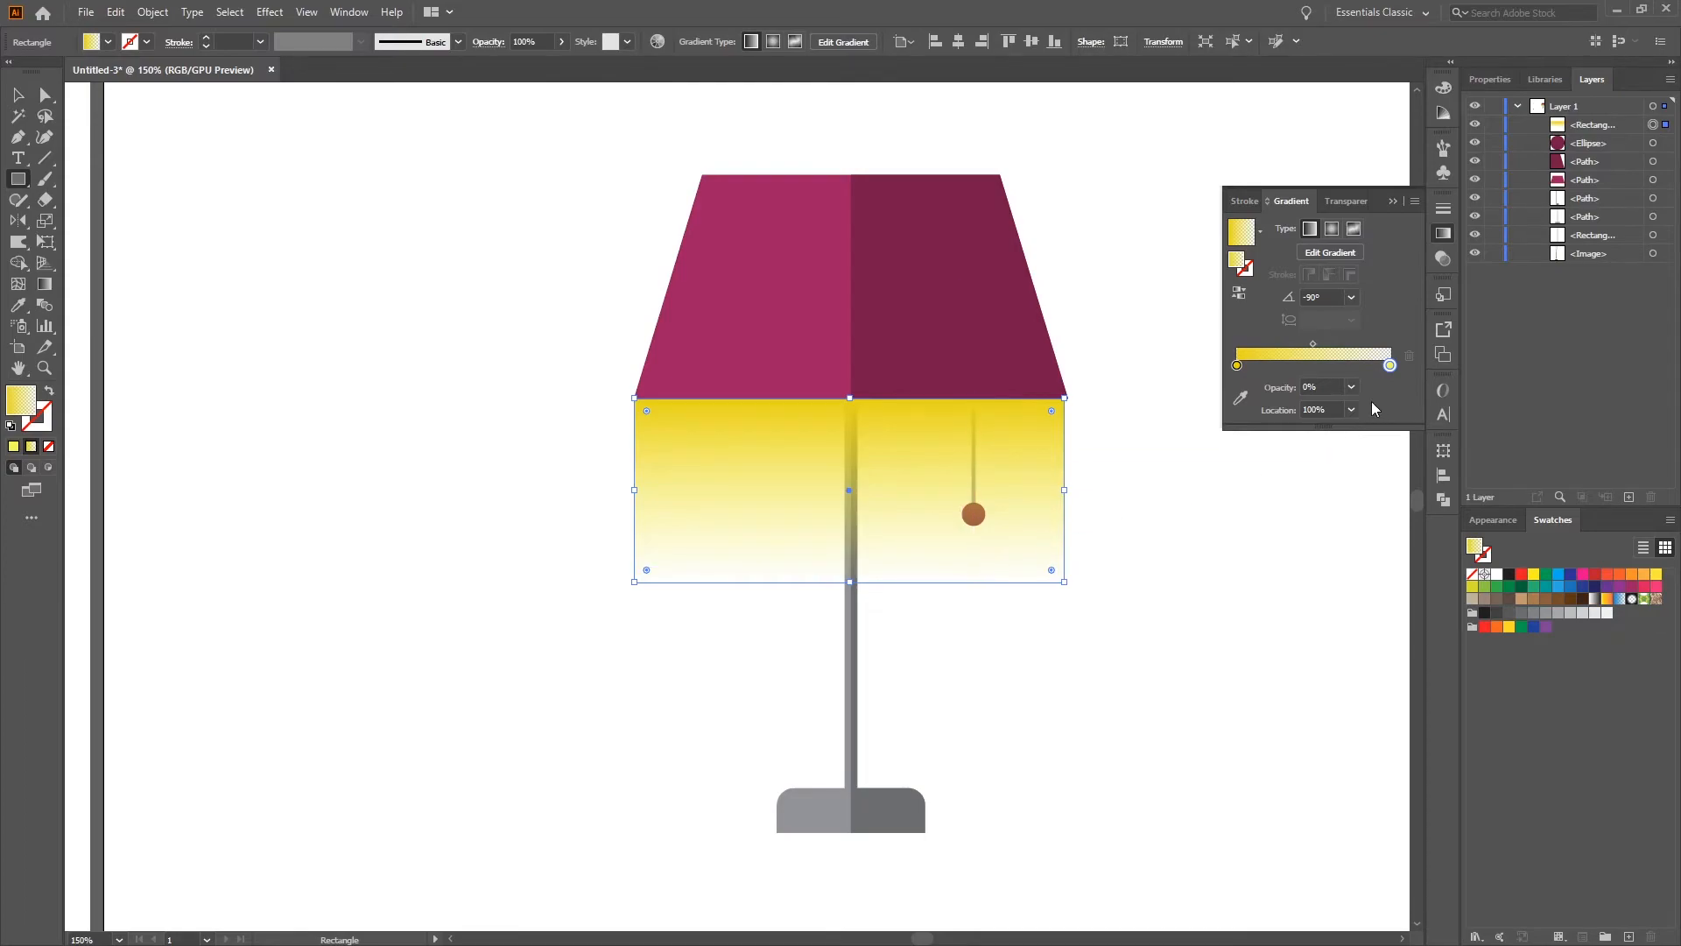
Step: Try 50% opacity on the gradient's golden-yellow starting stop
double_click(1237, 366)
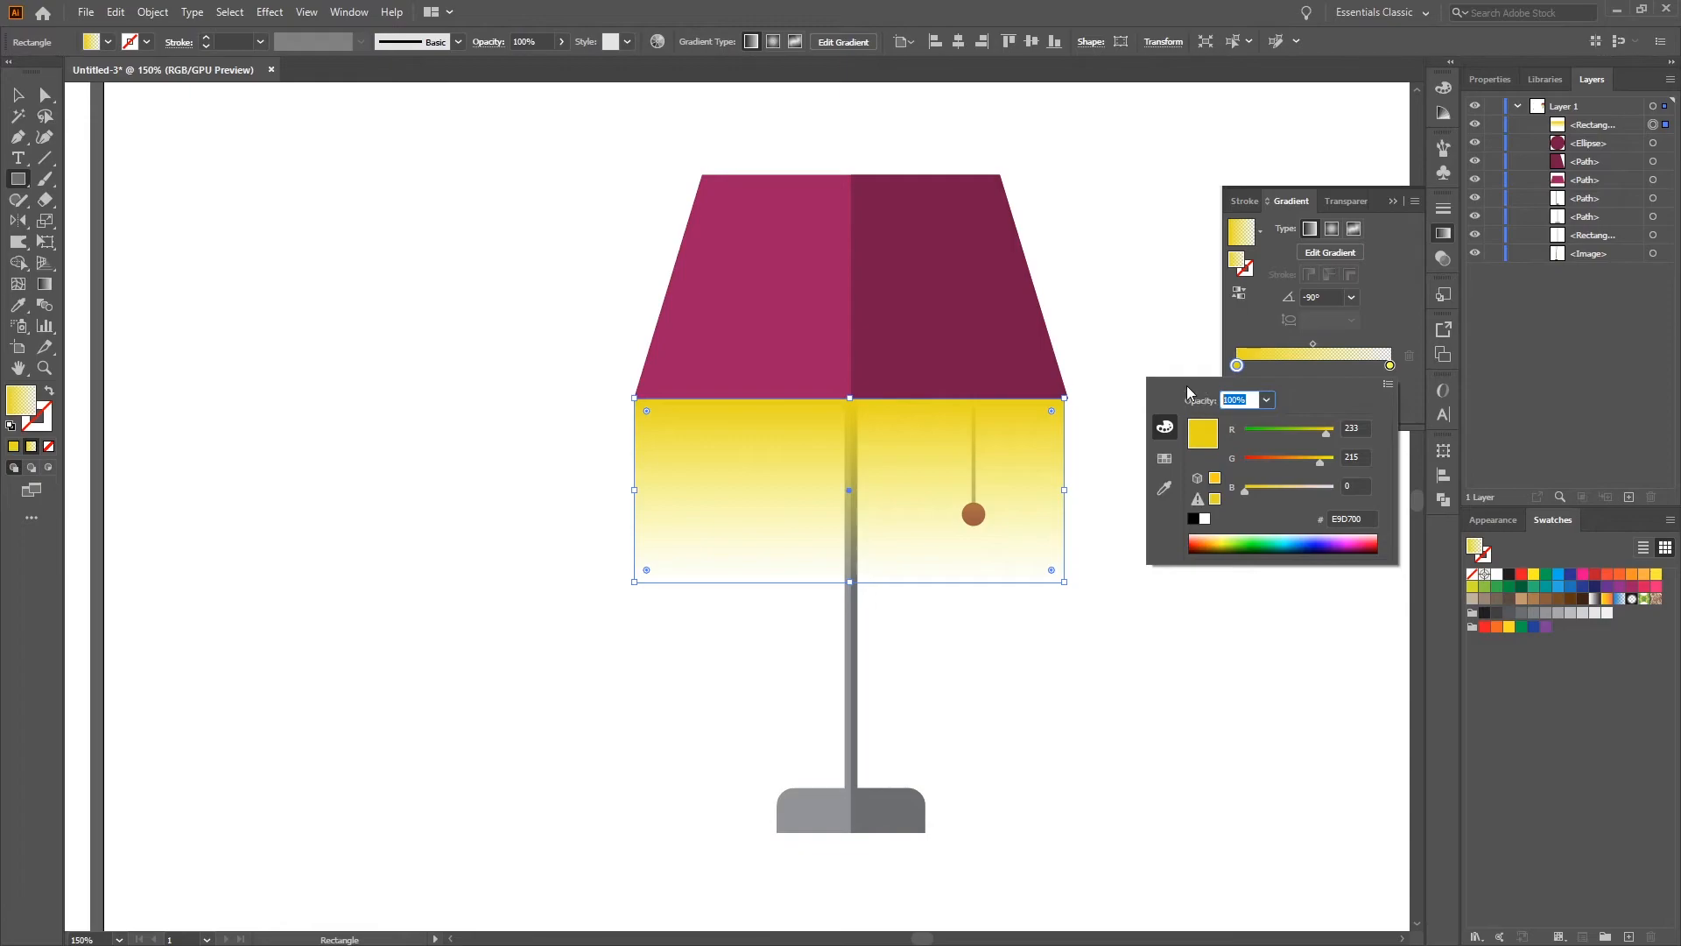
text(50)
key(Return)
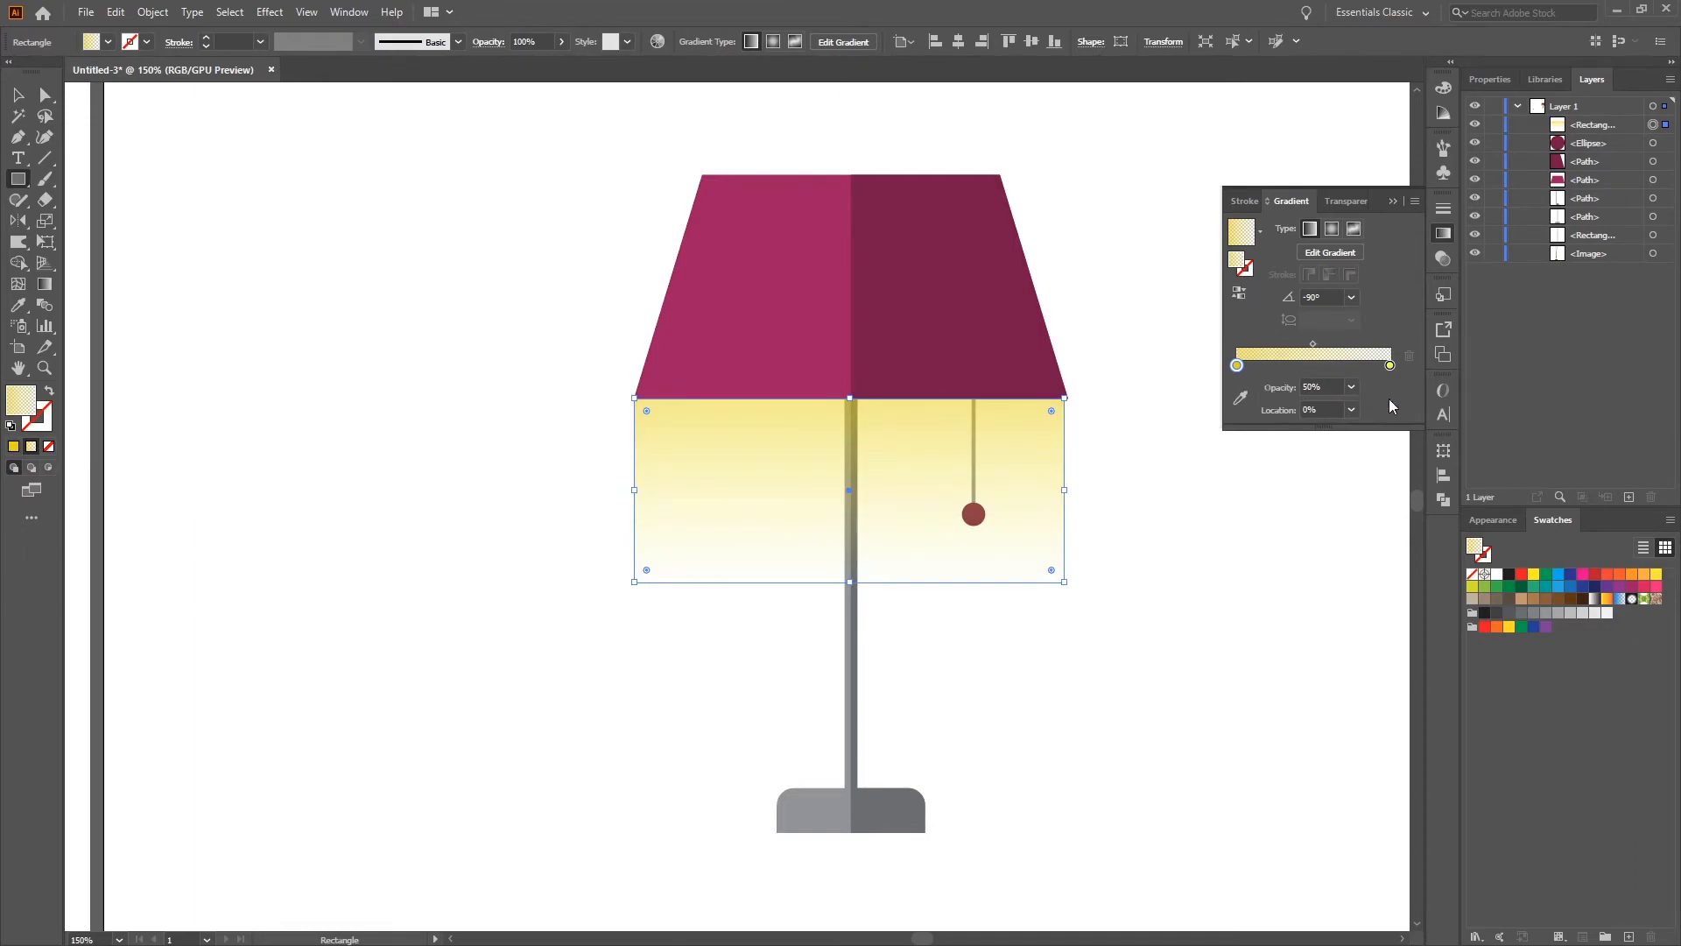
Step: Set the opacity of the gradient's golden-yellow starting stop to 40% and deselect the glow rectangle
double_click(1238, 366)
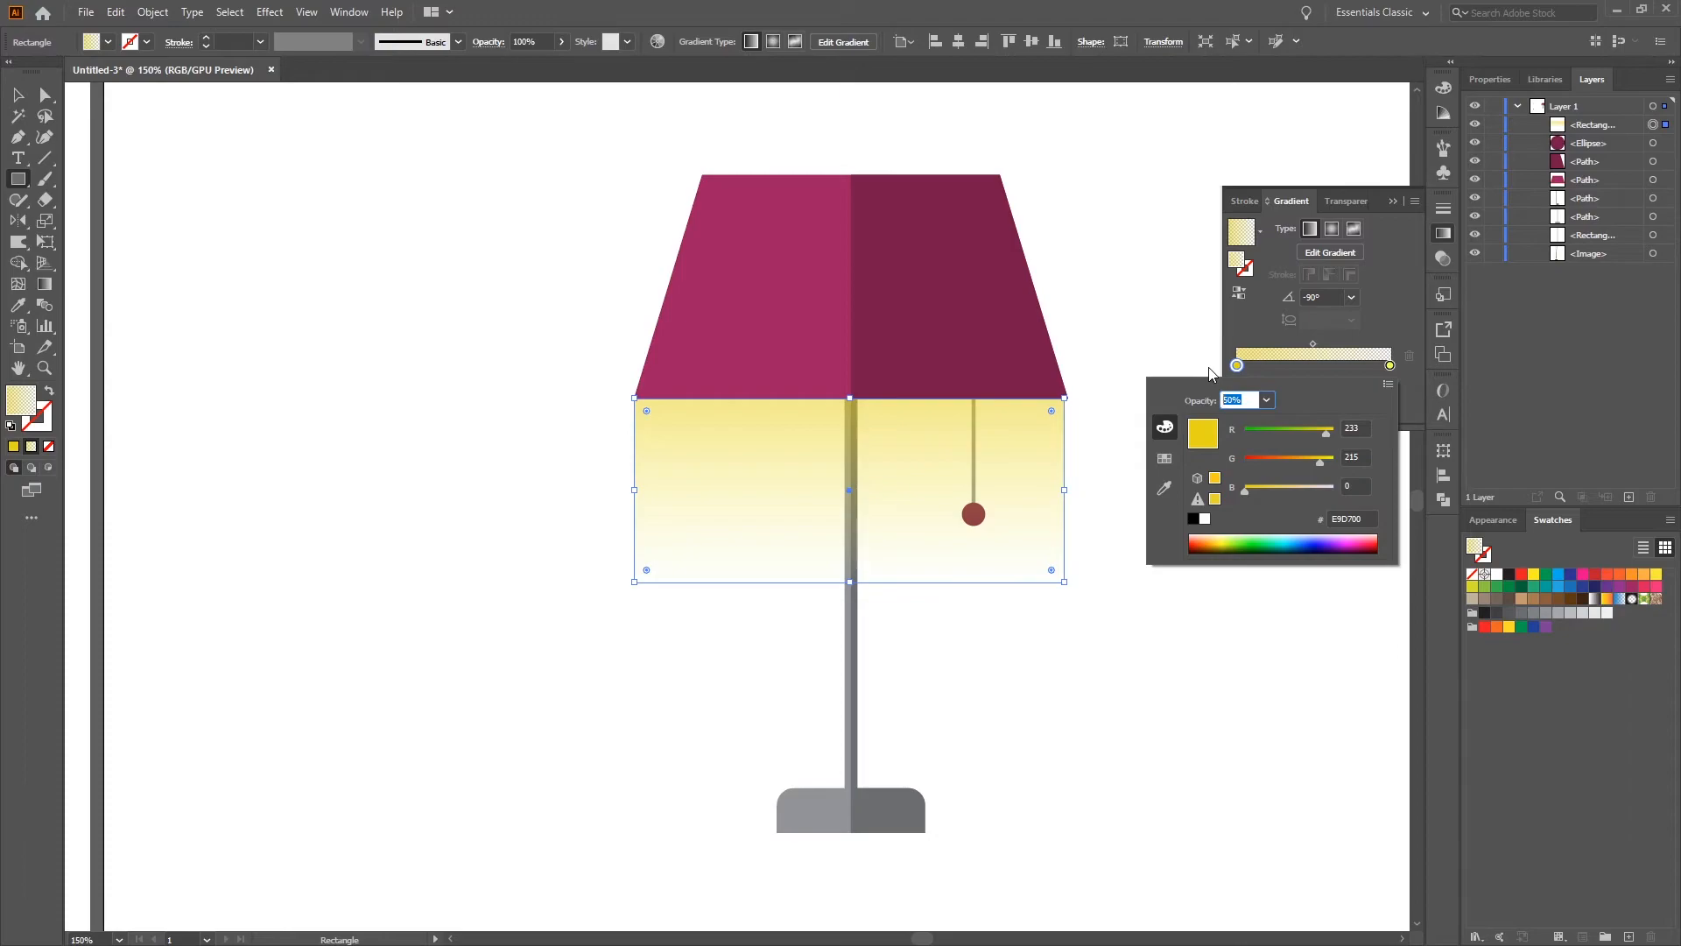
text(40)
click(1243, 319)
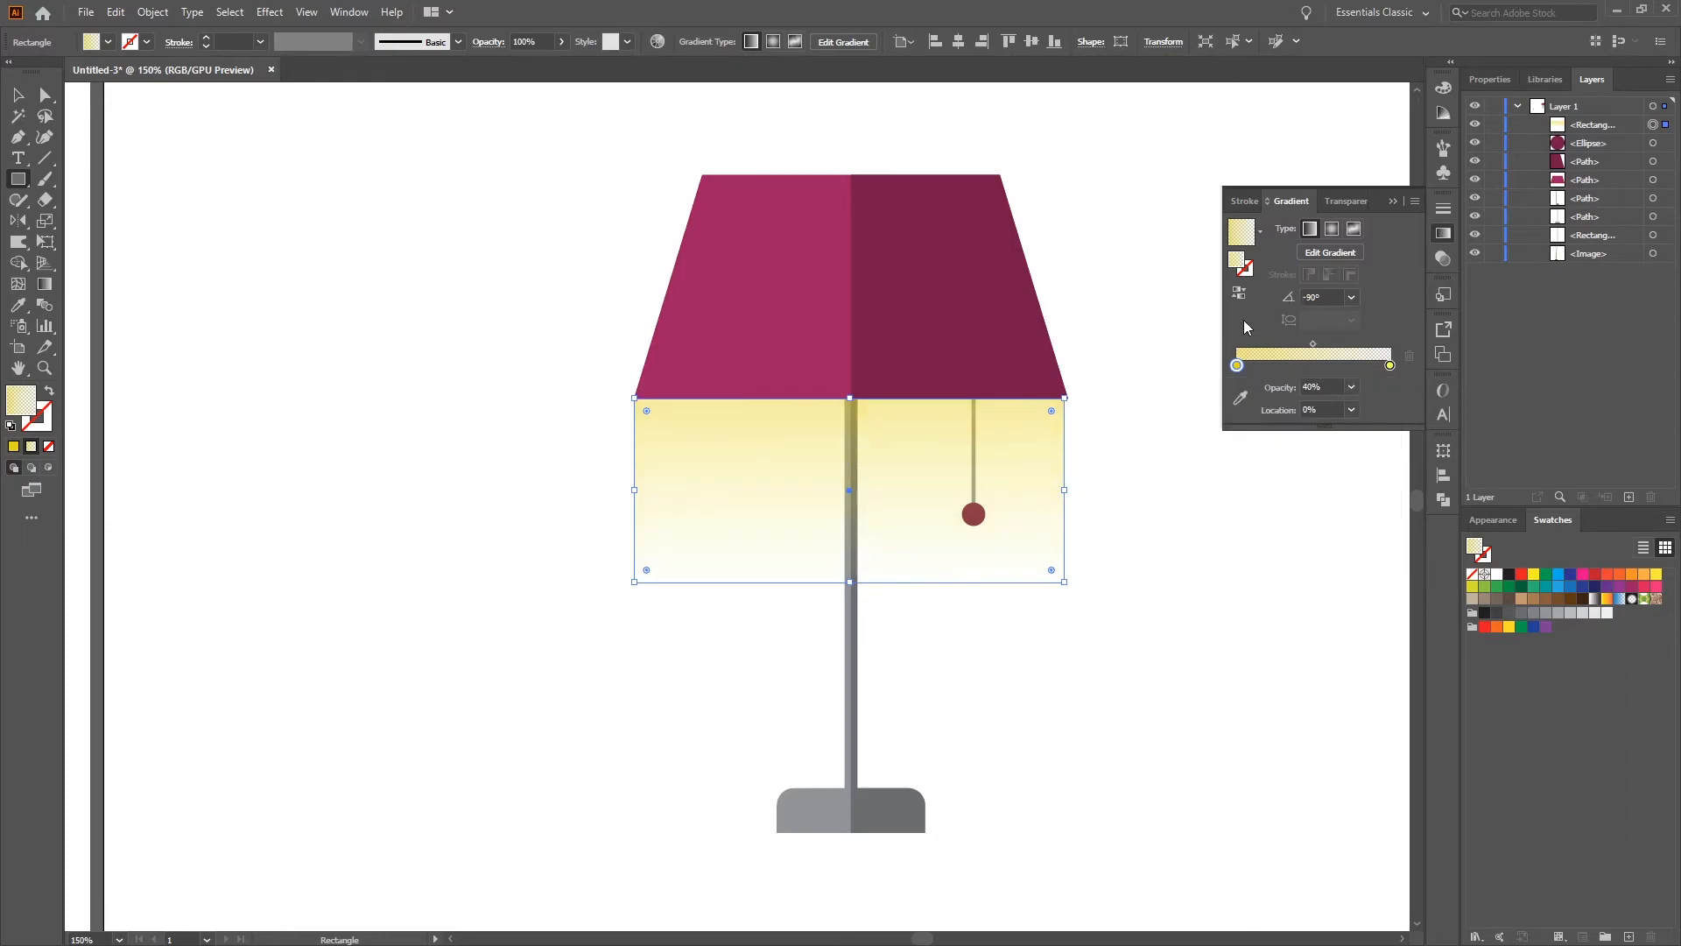
click(1224, 487)
click(871, 506)
click(1394, 201)
click(19, 94)
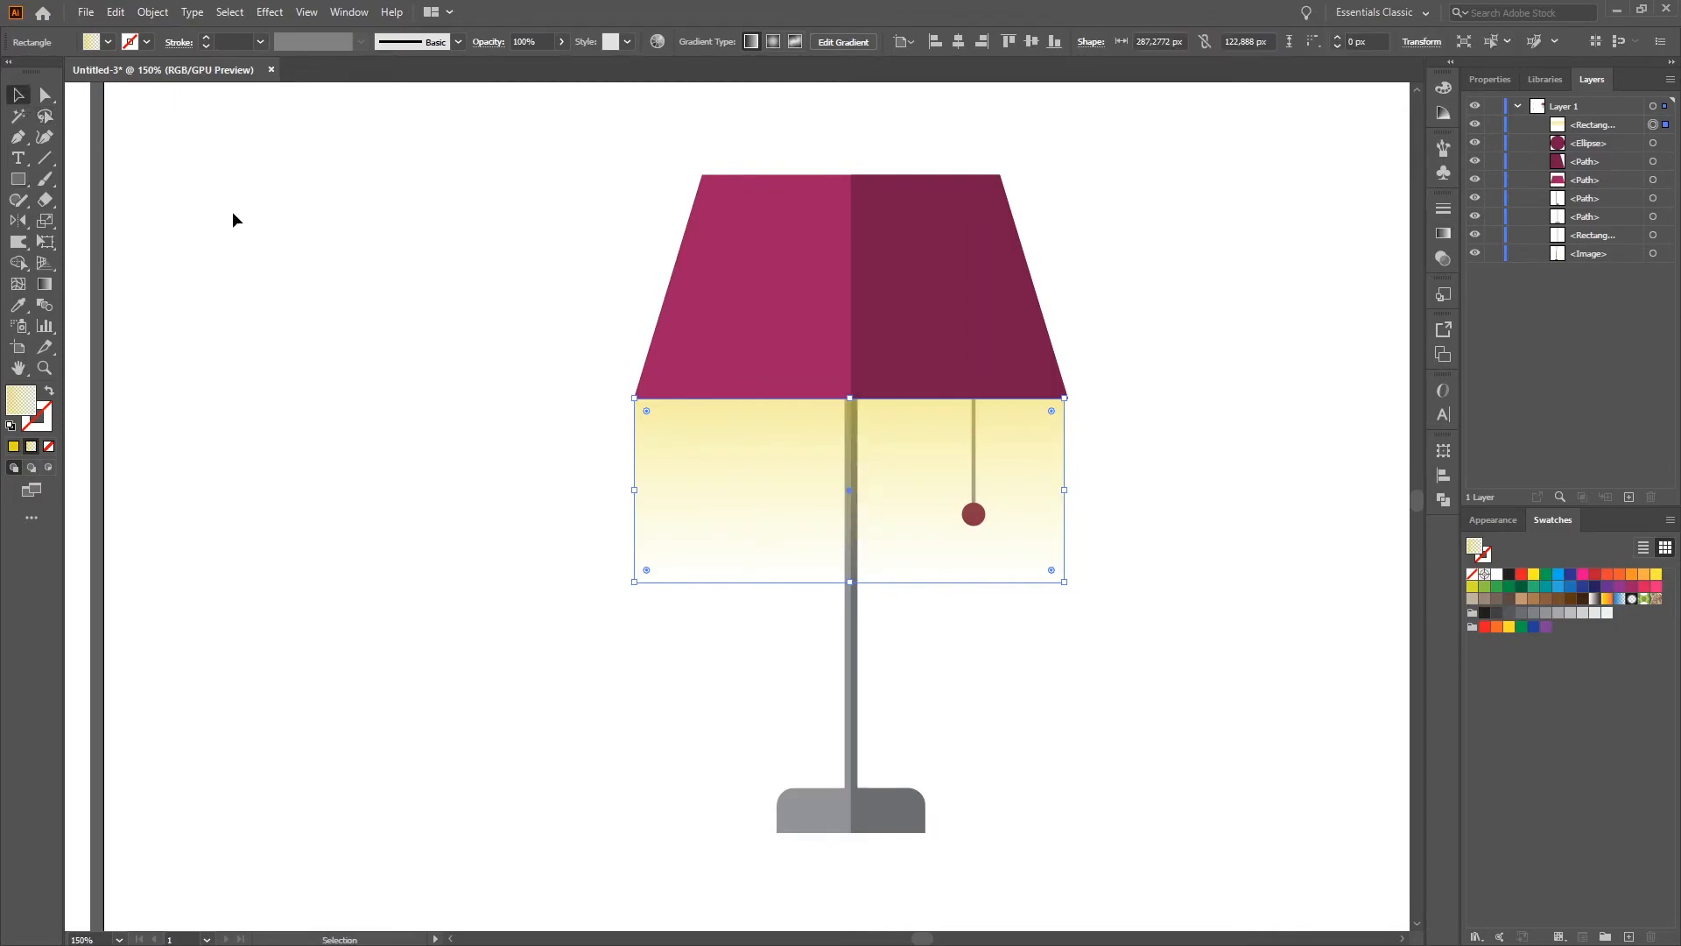
click(219, 203)
scroll(895, 386, down, 5)
scroll(895, 388, up, 5)
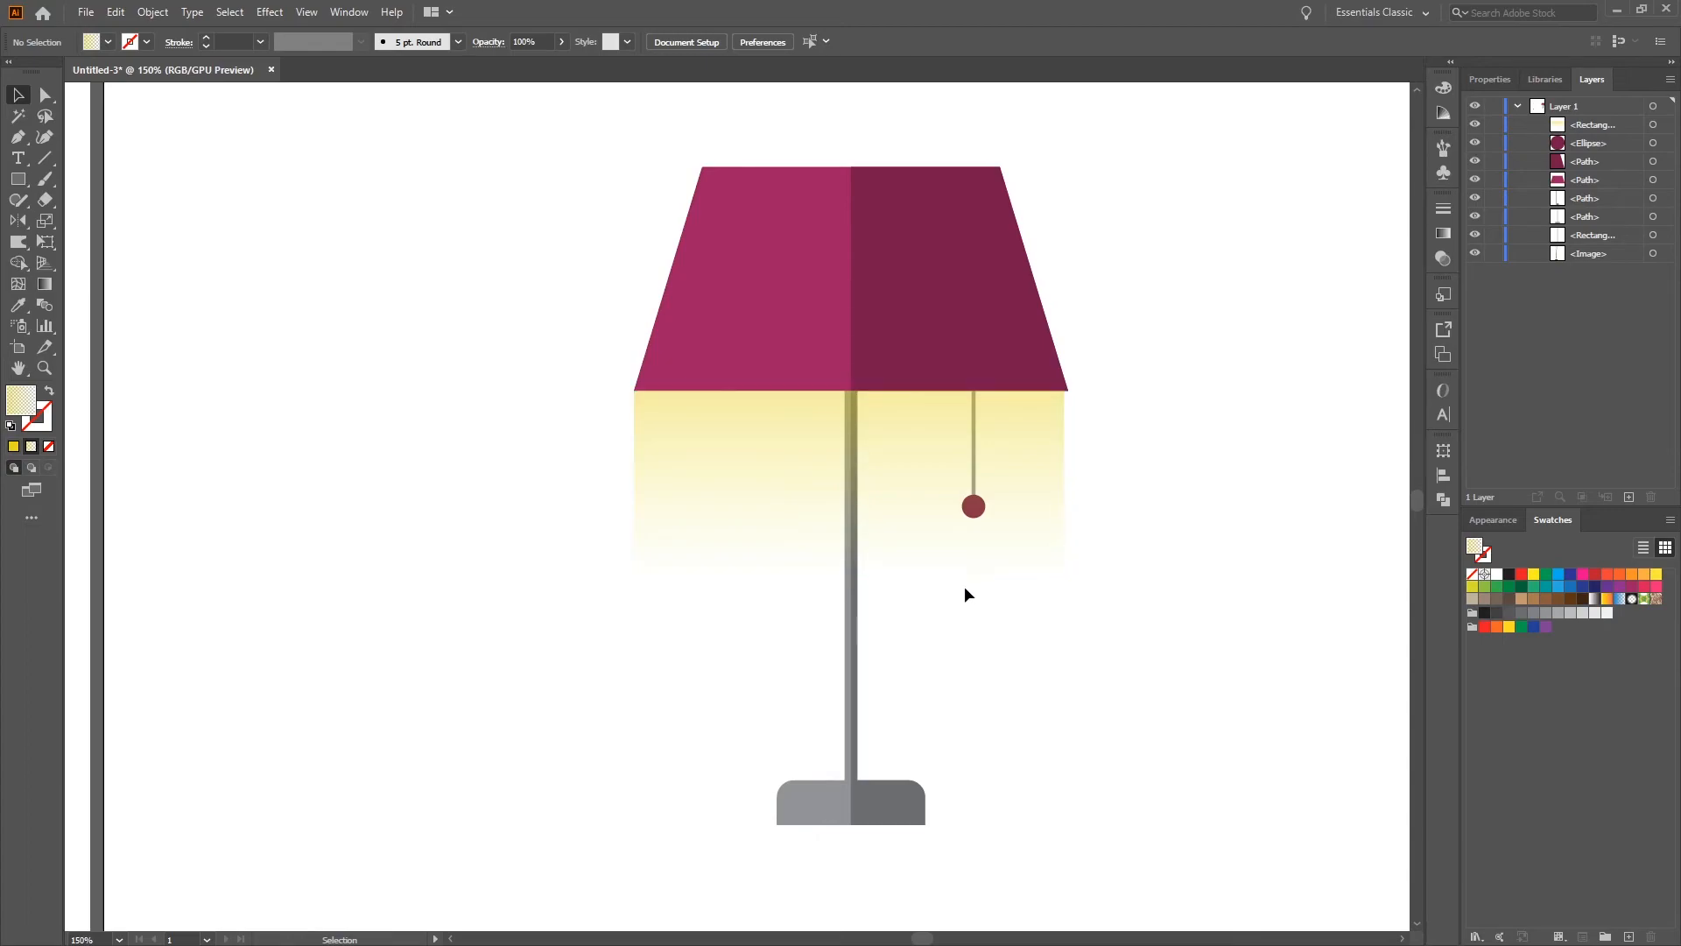
Step: Stretch the yellow glow rectangle downward to a height of about 152 px, keeping its upper edge at the shade
click(839, 575)
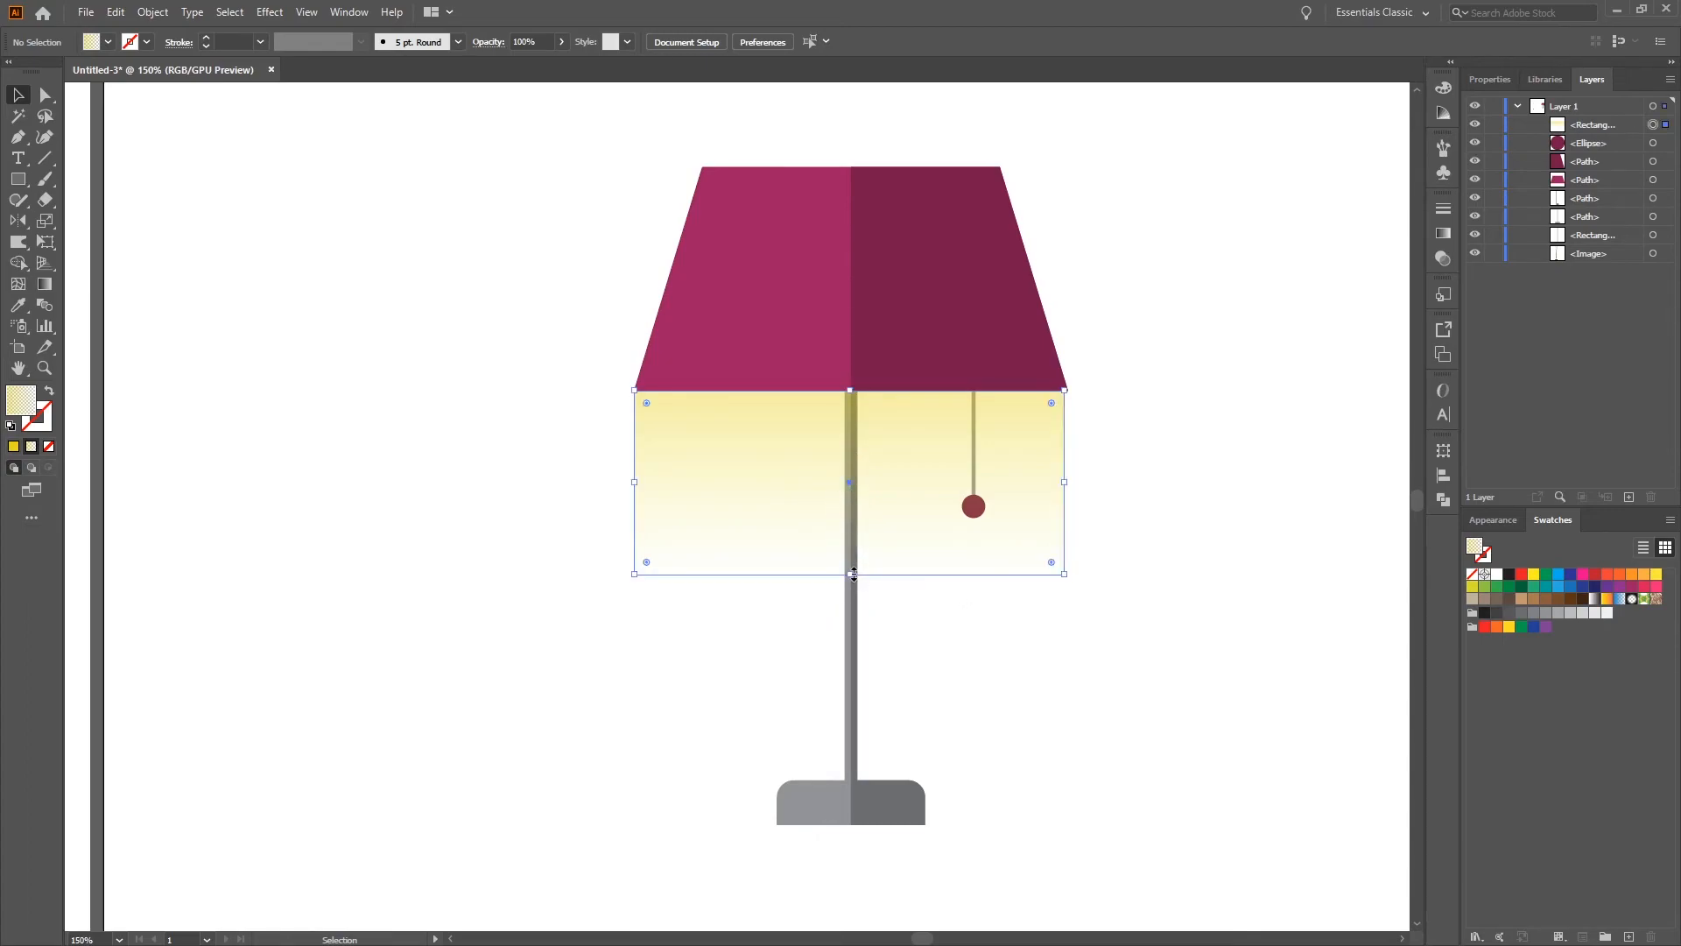
drag(850, 574, 851, 618)
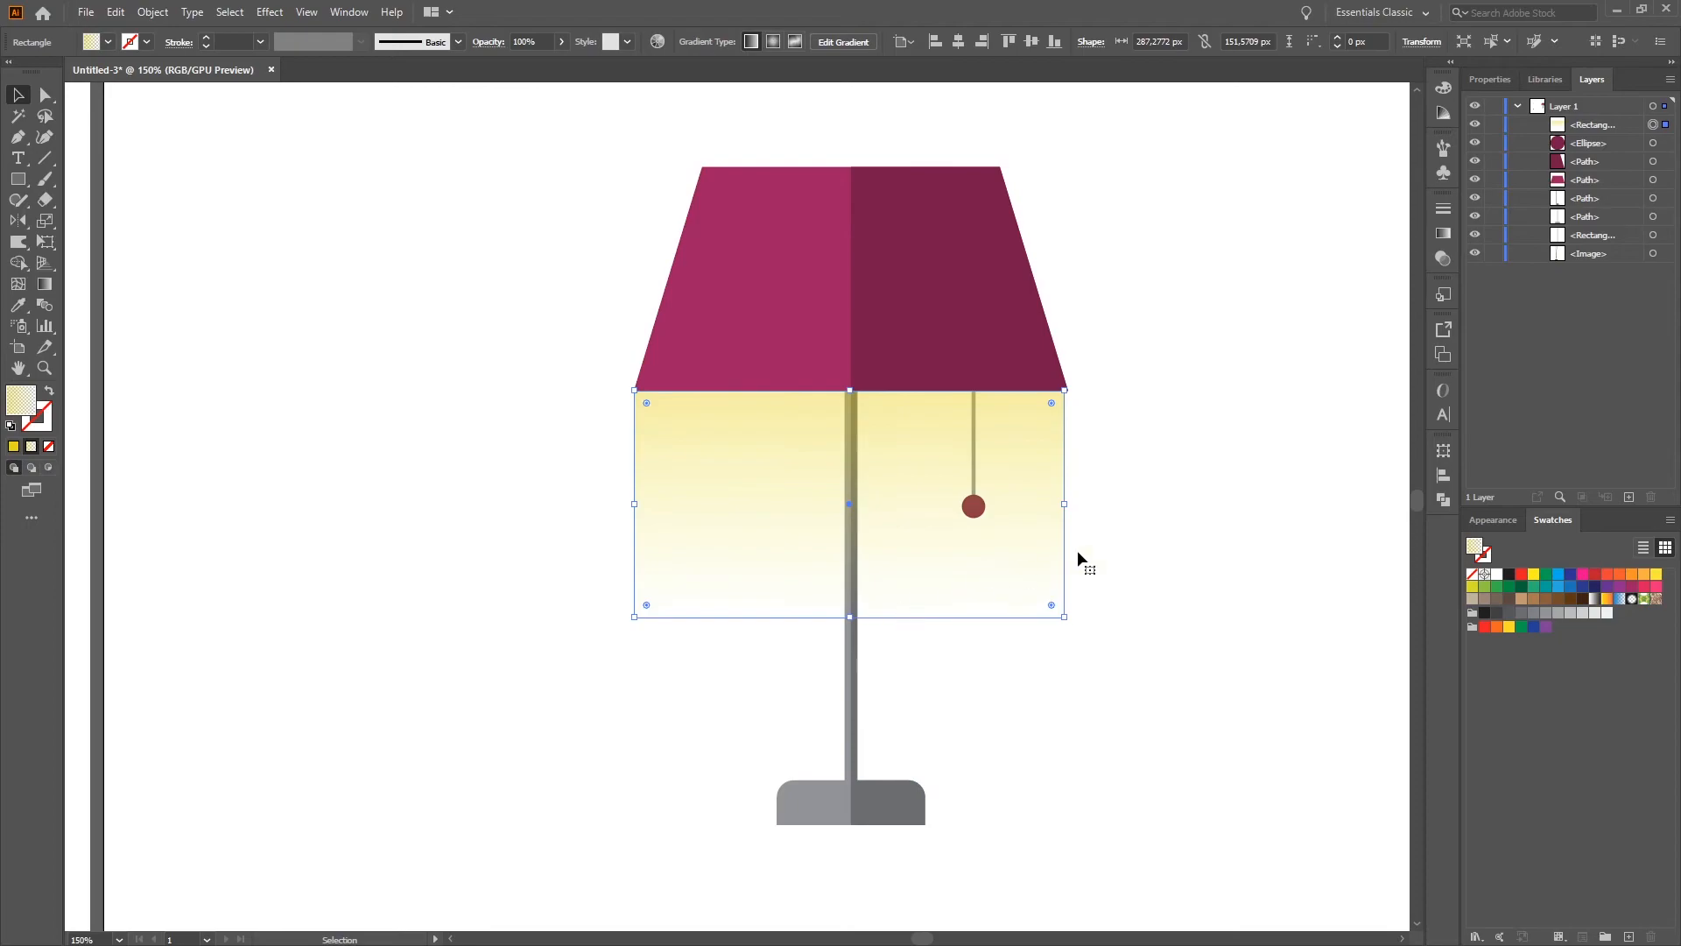
click(1179, 536)
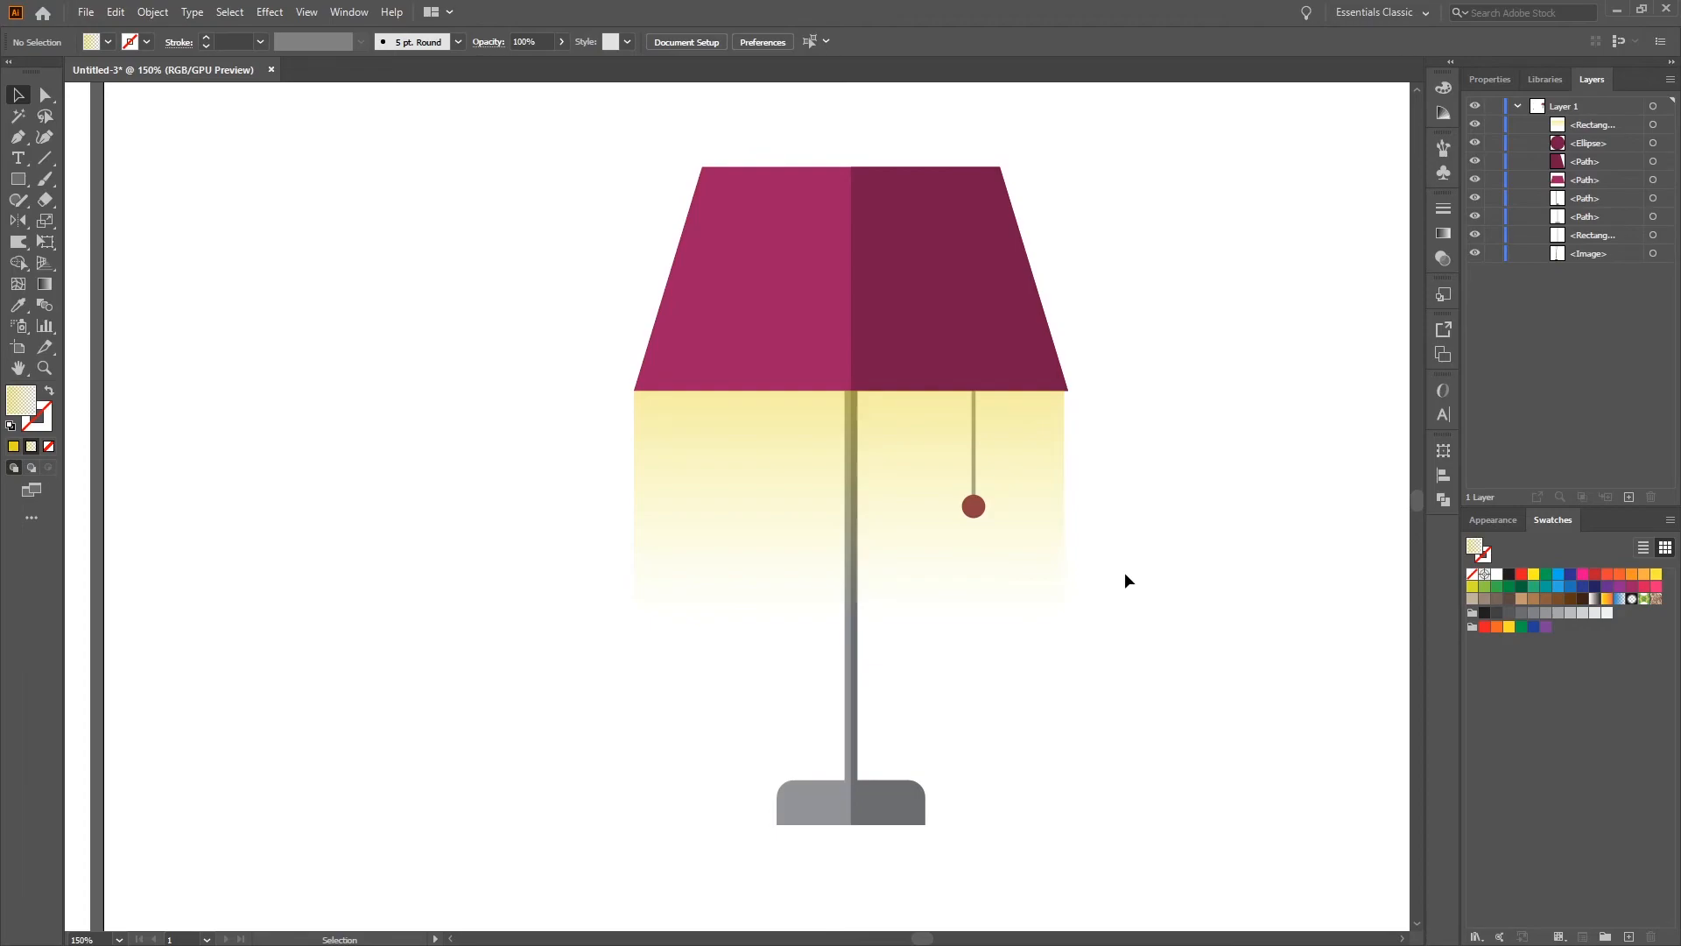
Step: Draw a 1000 by 1000 px rectangle covering the whole artboard and fill it with a dark gray swatch
click(865, 601)
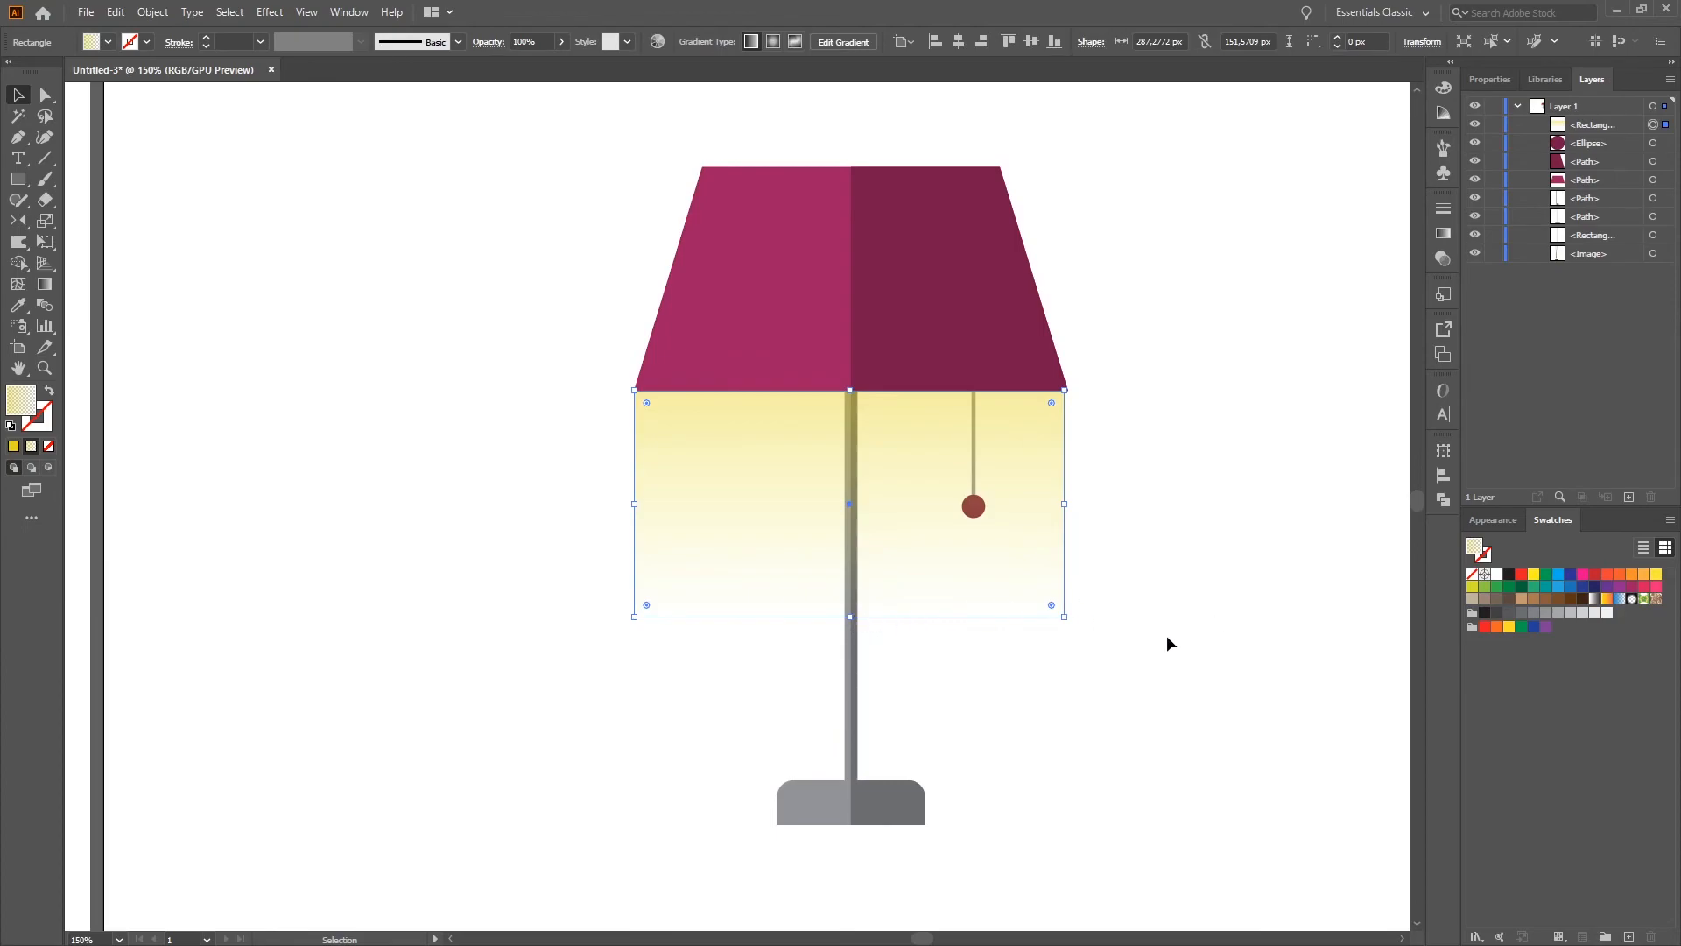
scroll(1166, 630, down, 2)
scroll(1166, 631, down, 2)
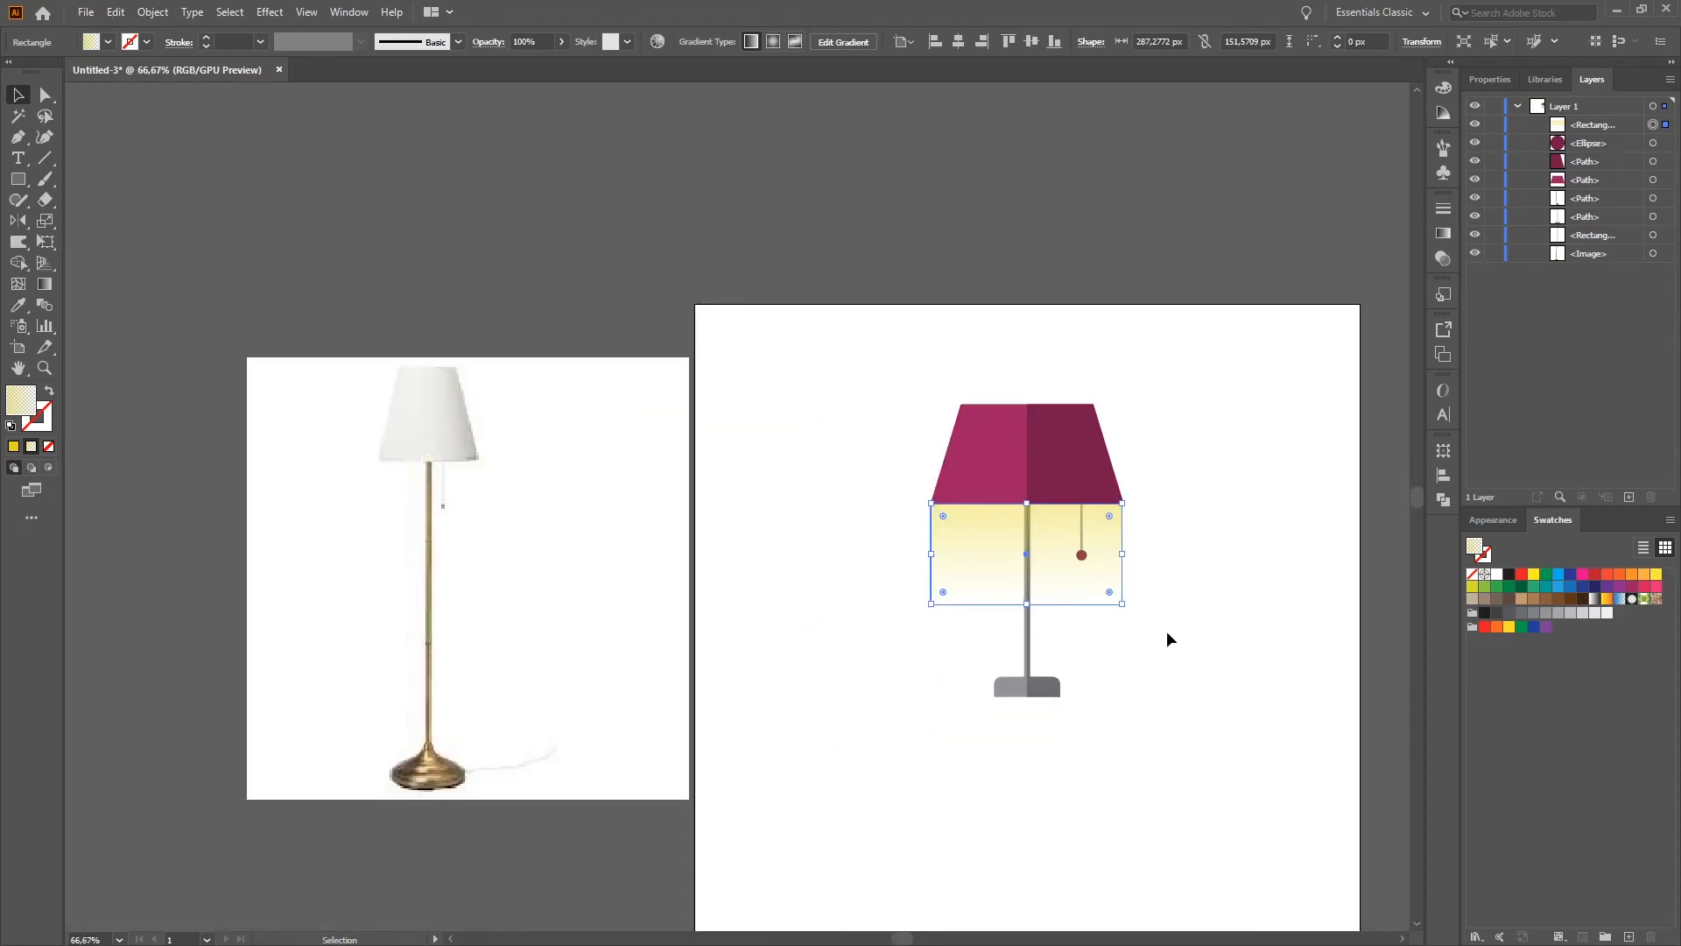
scroll(1167, 631, down, 1)
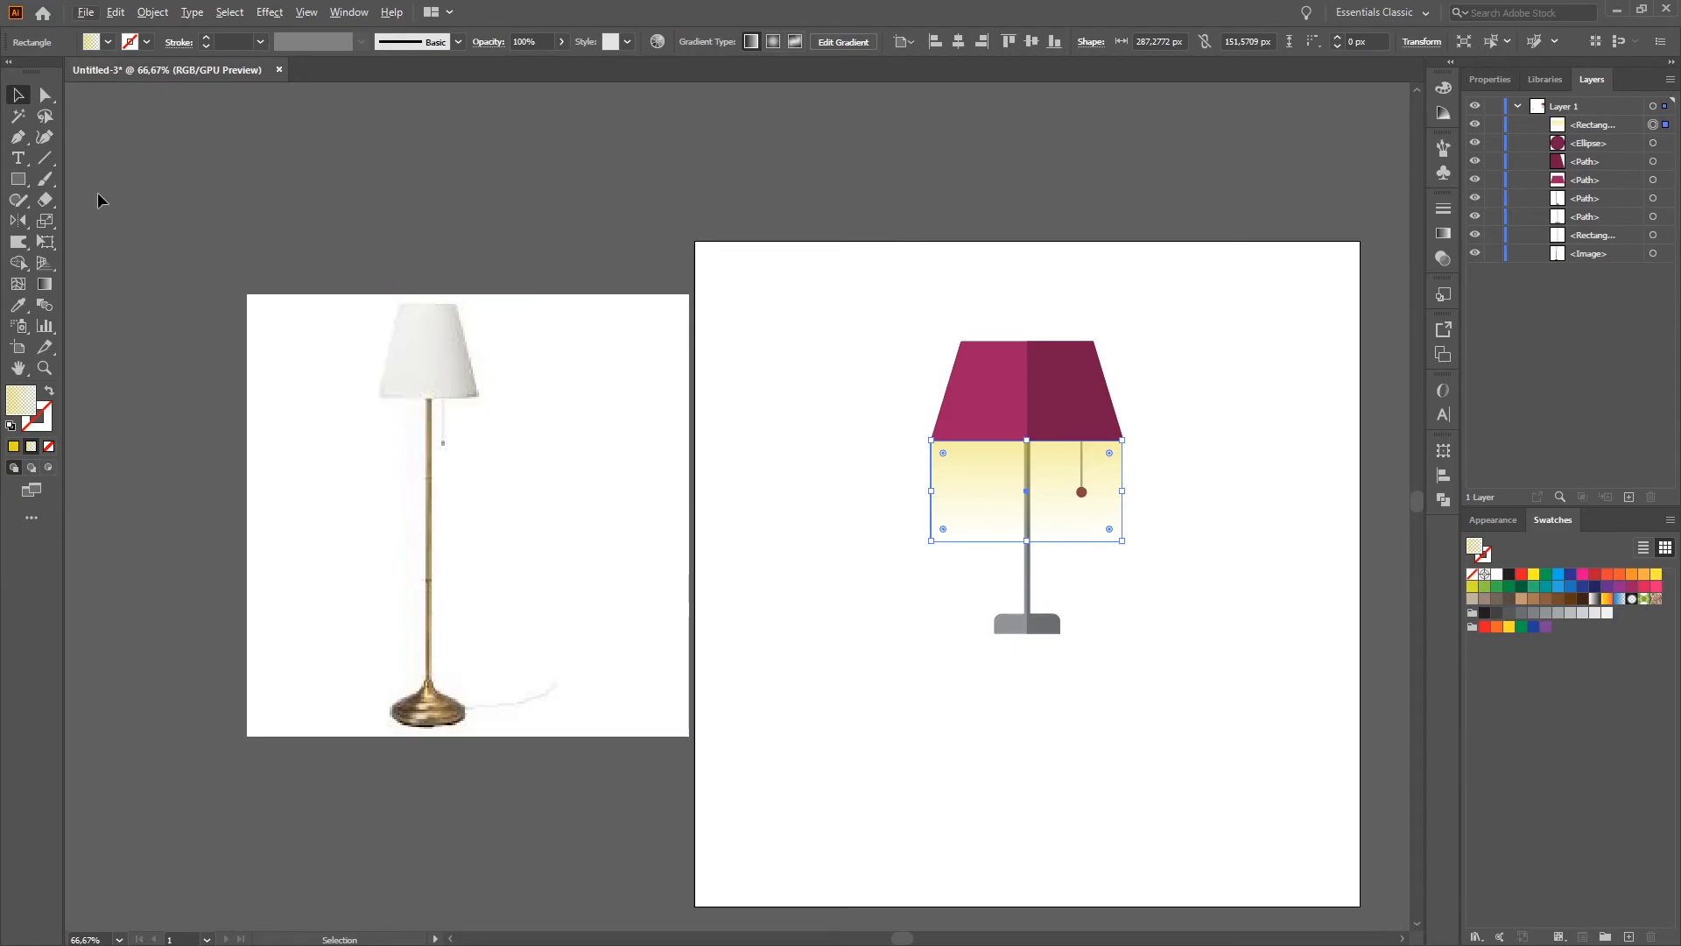
click(19, 180)
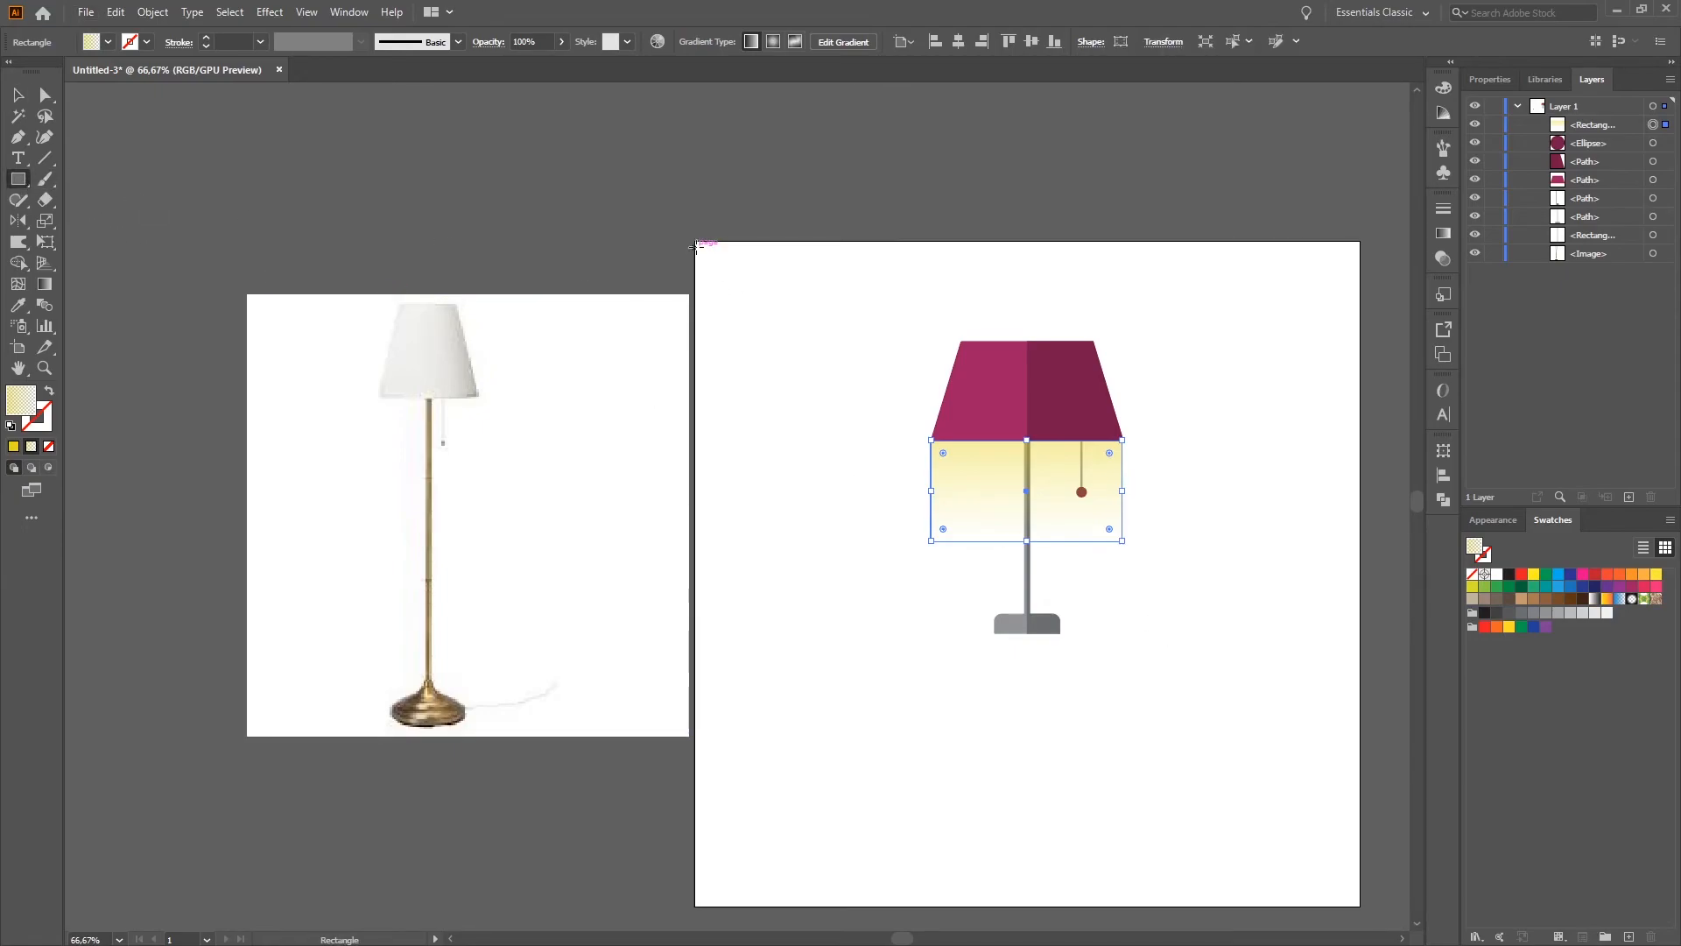
drag(695, 240, 1360, 906)
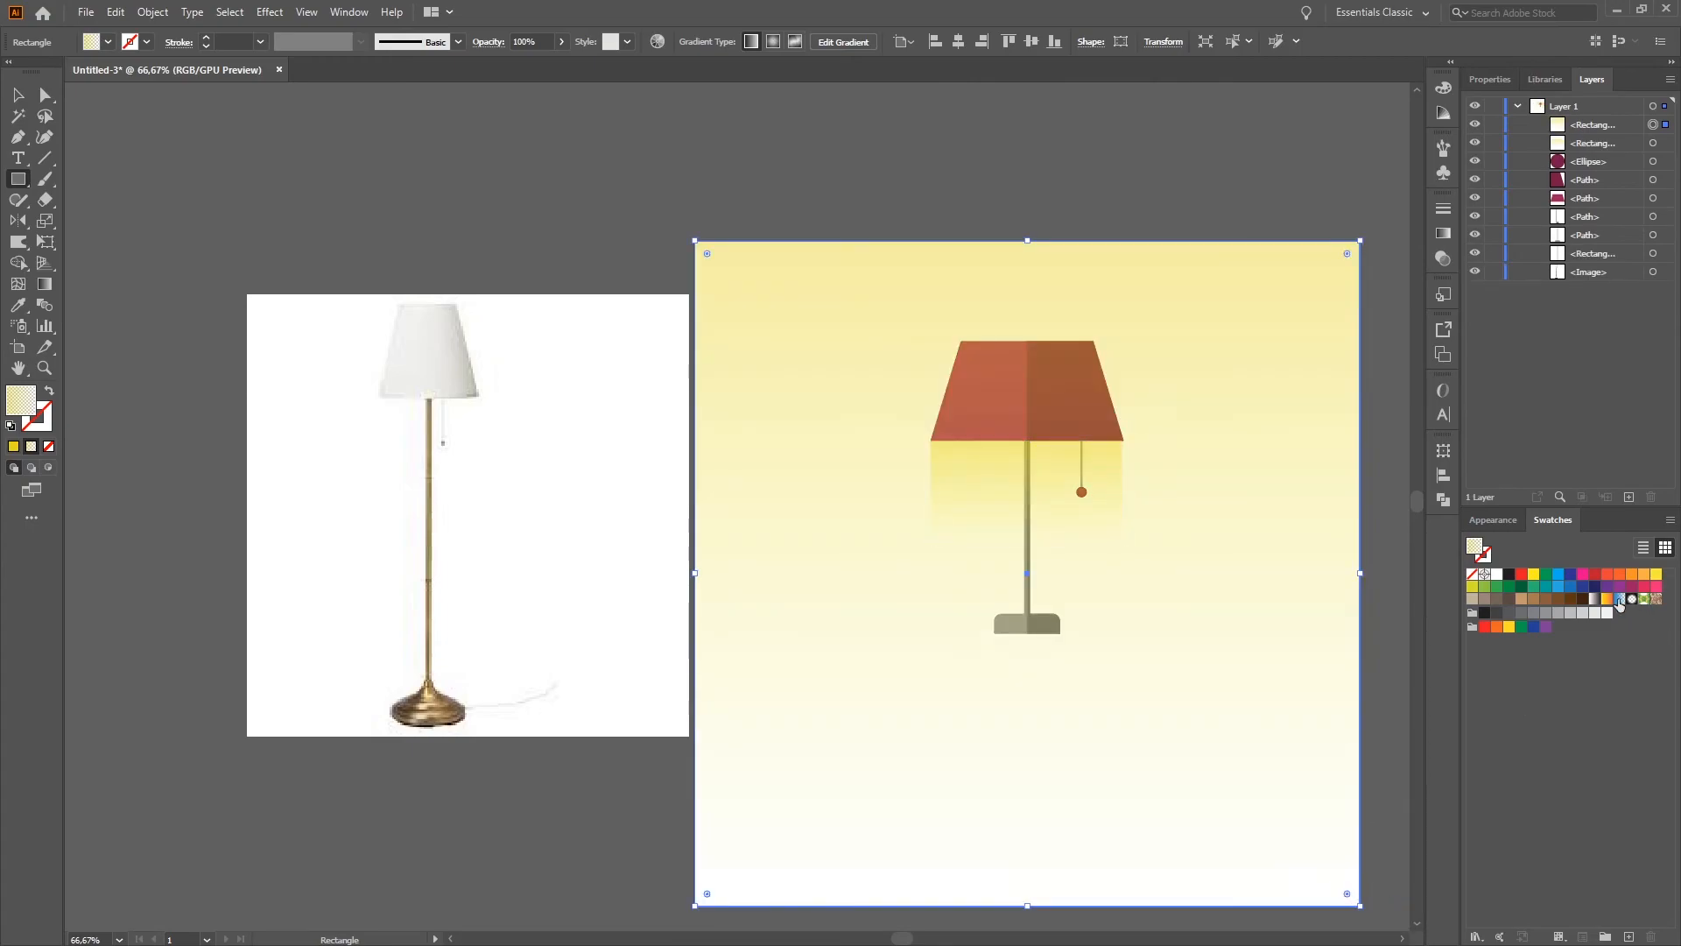
click(1499, 614)
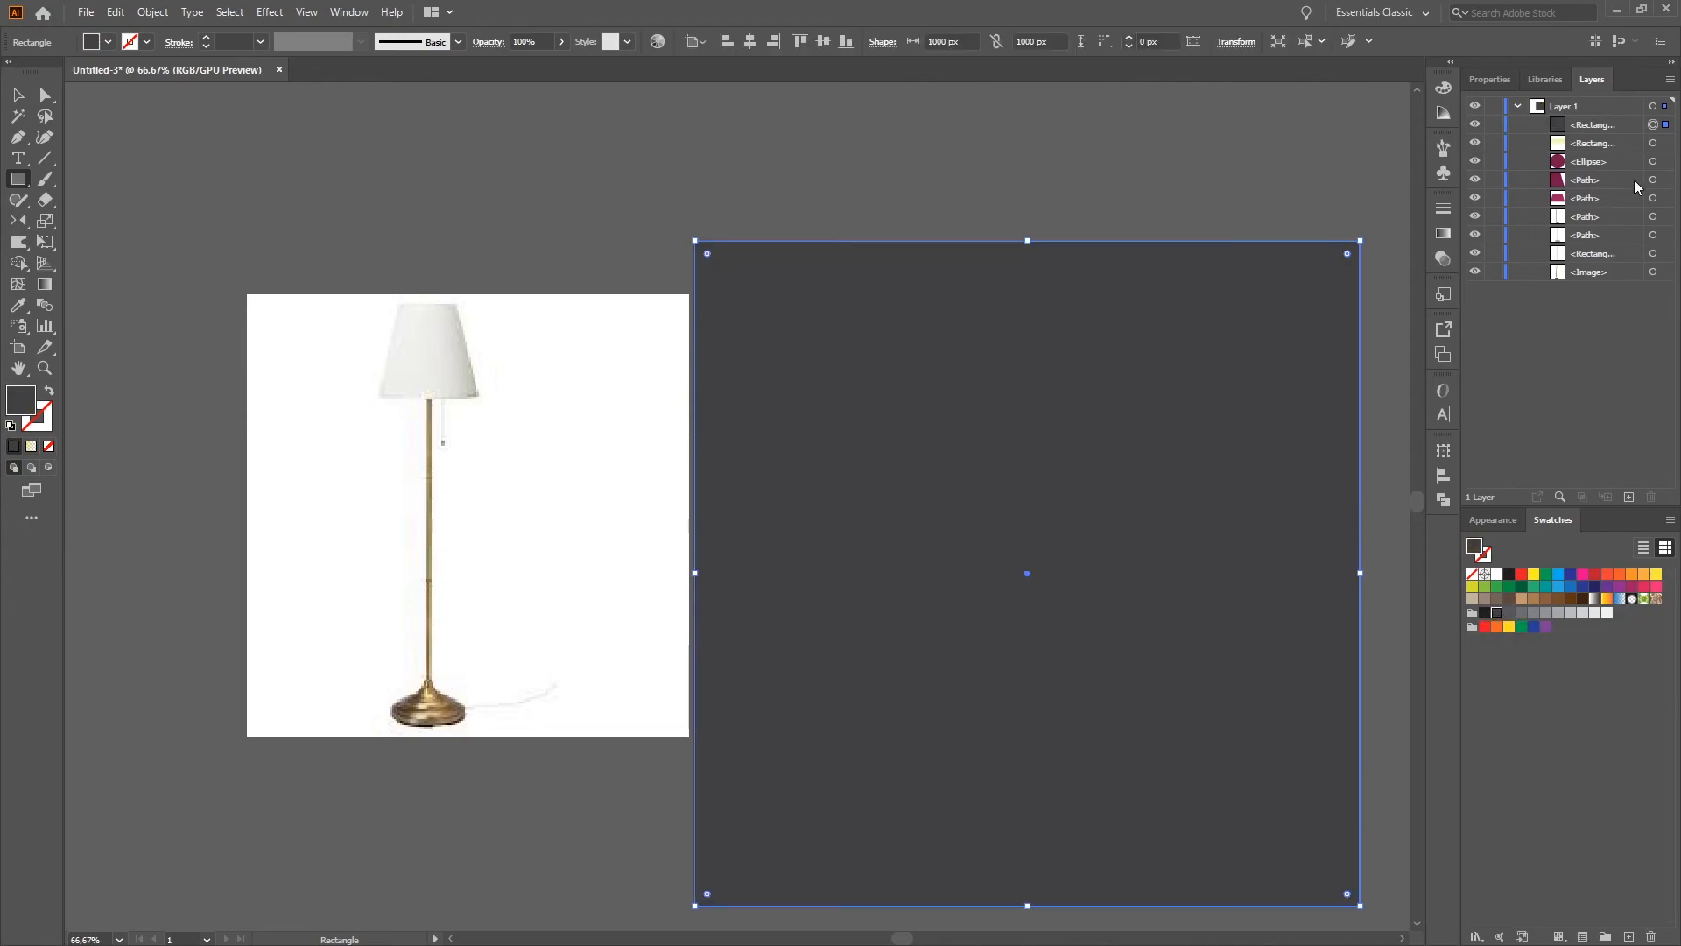
Step: Move the dark gray background rectangle to the very bottom of the stacking order and deselect it
drag(1631, 130, 1640, 282)
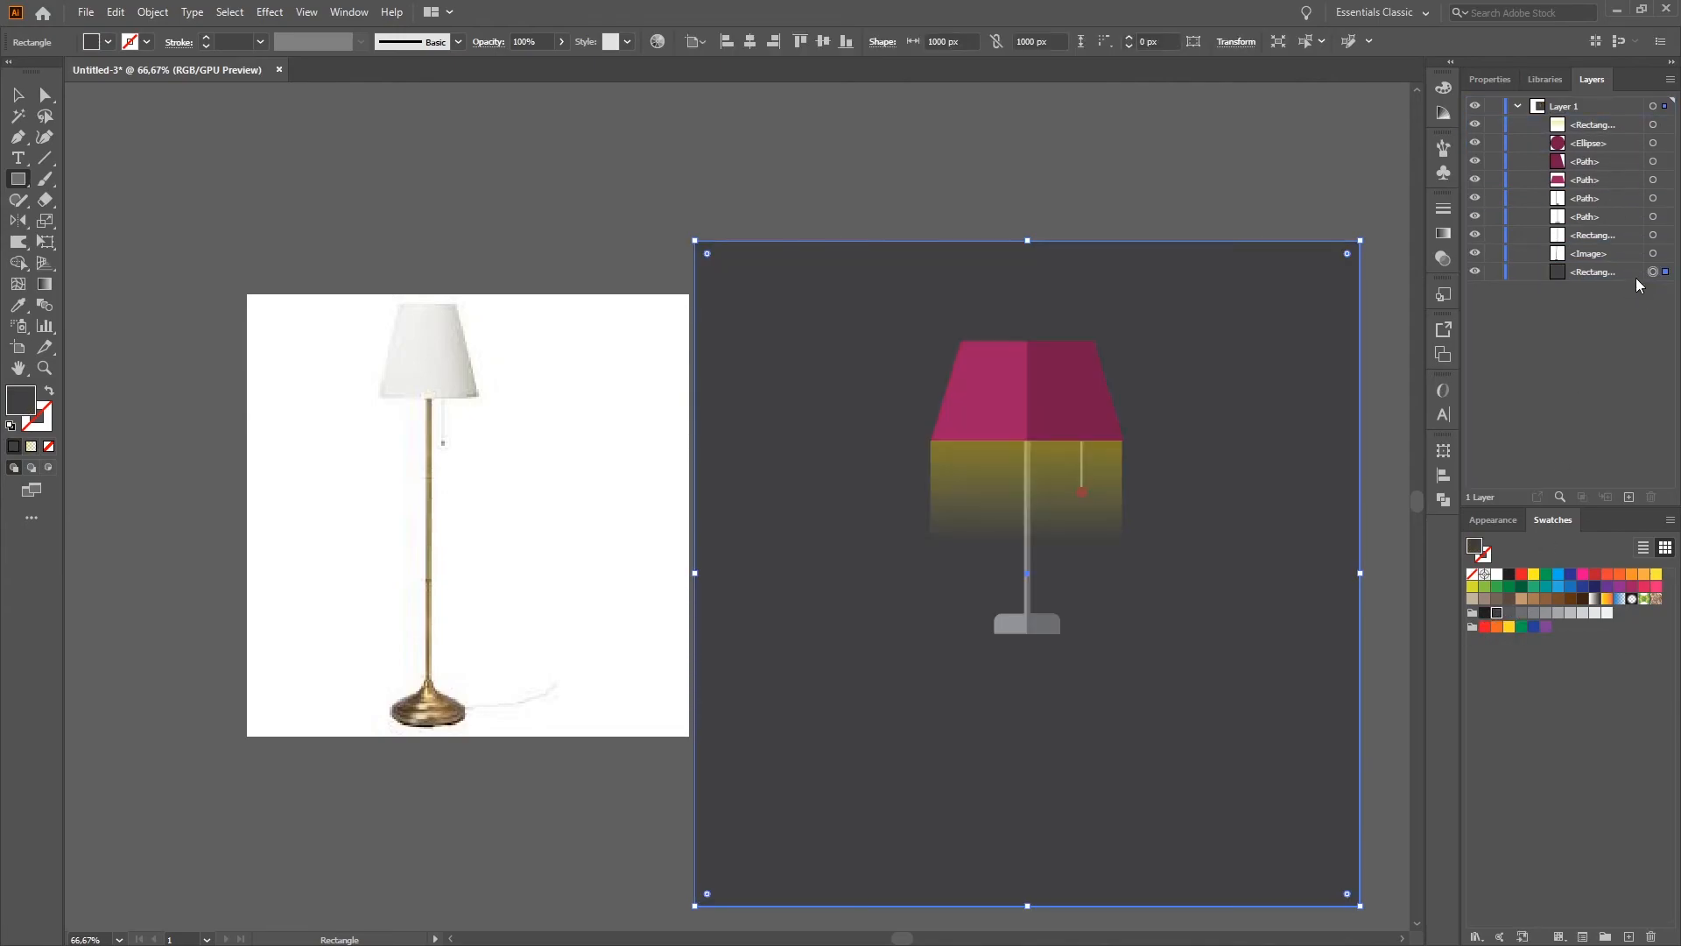
click(17, 95)
click(238, 156)
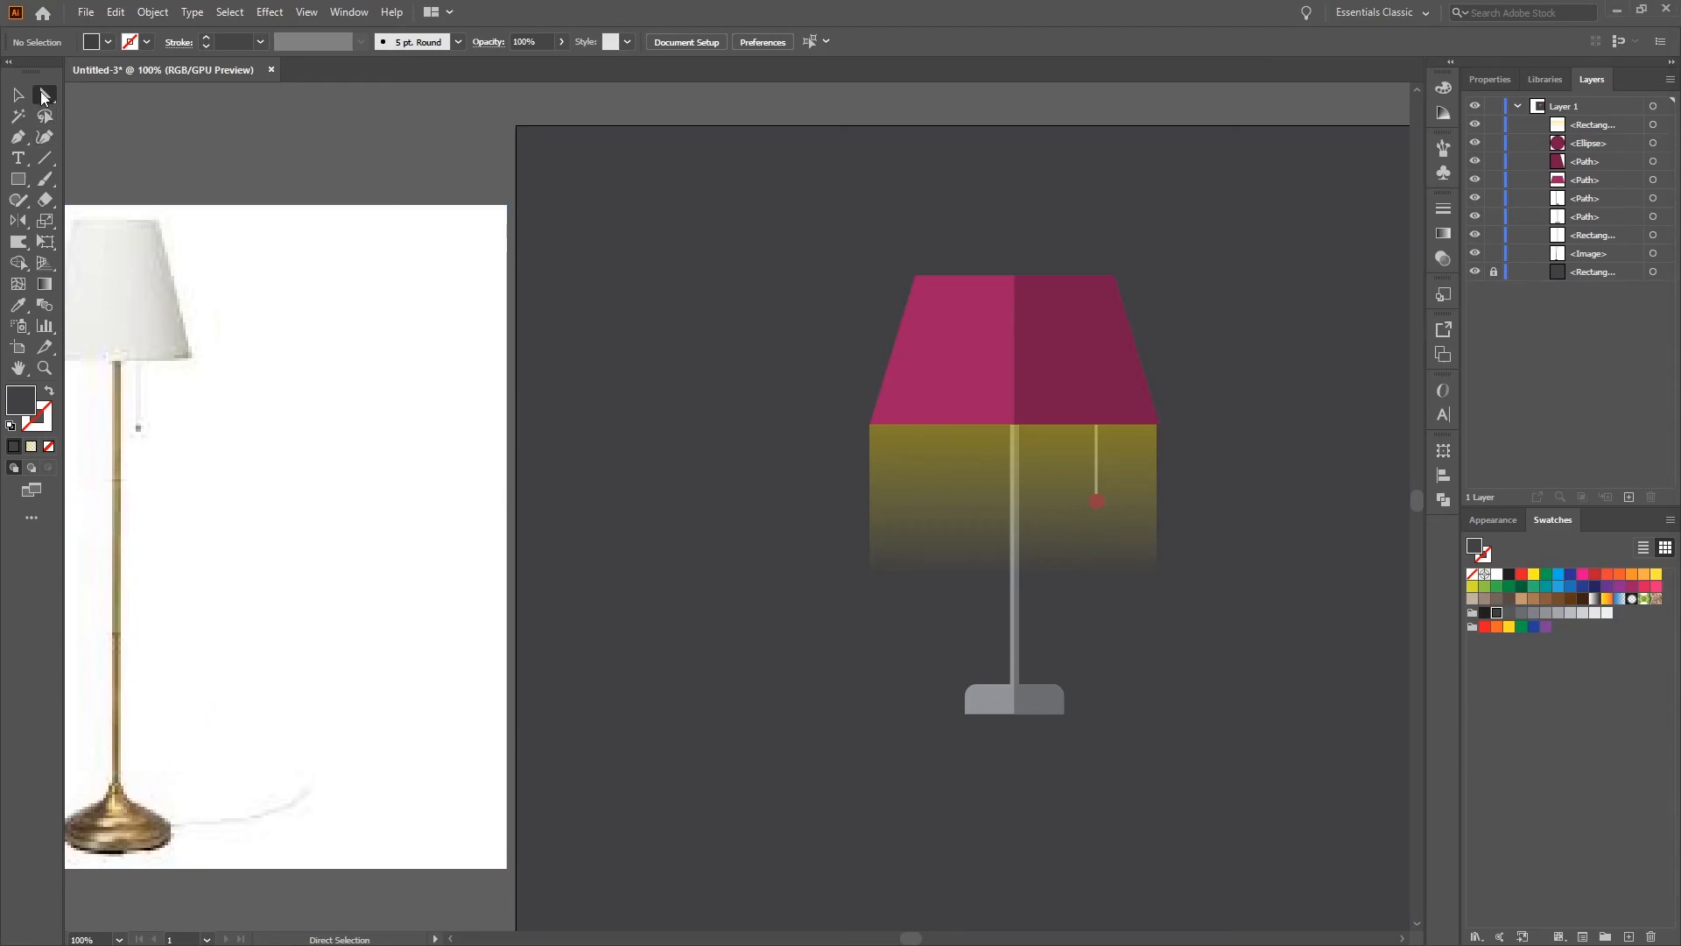
Step: Lengthen the lamp's pole by selecting only the base's anchor points in both halves and moving them straight down, well below the glow
drag(889, 656, 1122, 762)
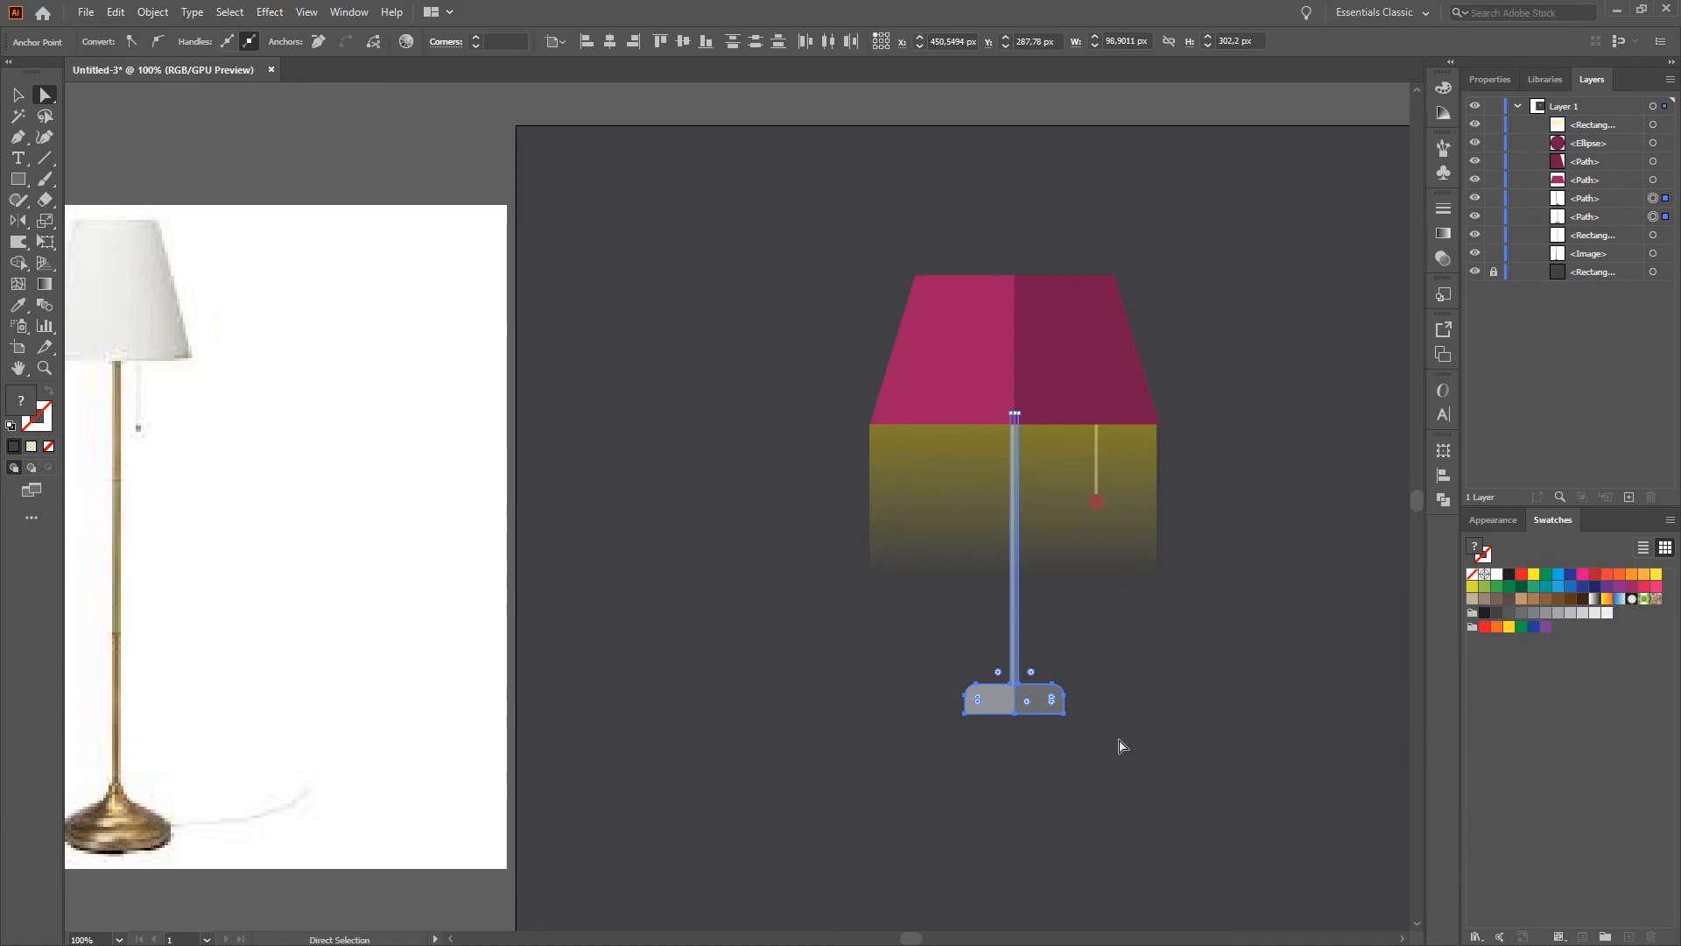
key(Down)
key(Down)
key(Down)
key(Down)
key(Down)
key(Down)
key(Down)
key(Down)
key(Down)
key(Down)
key(Down)
key(Down)
key(Down)
key(Down)
key(Down)
key(Down)
key(Down)
key(Down)
key(Down)
key(Down)
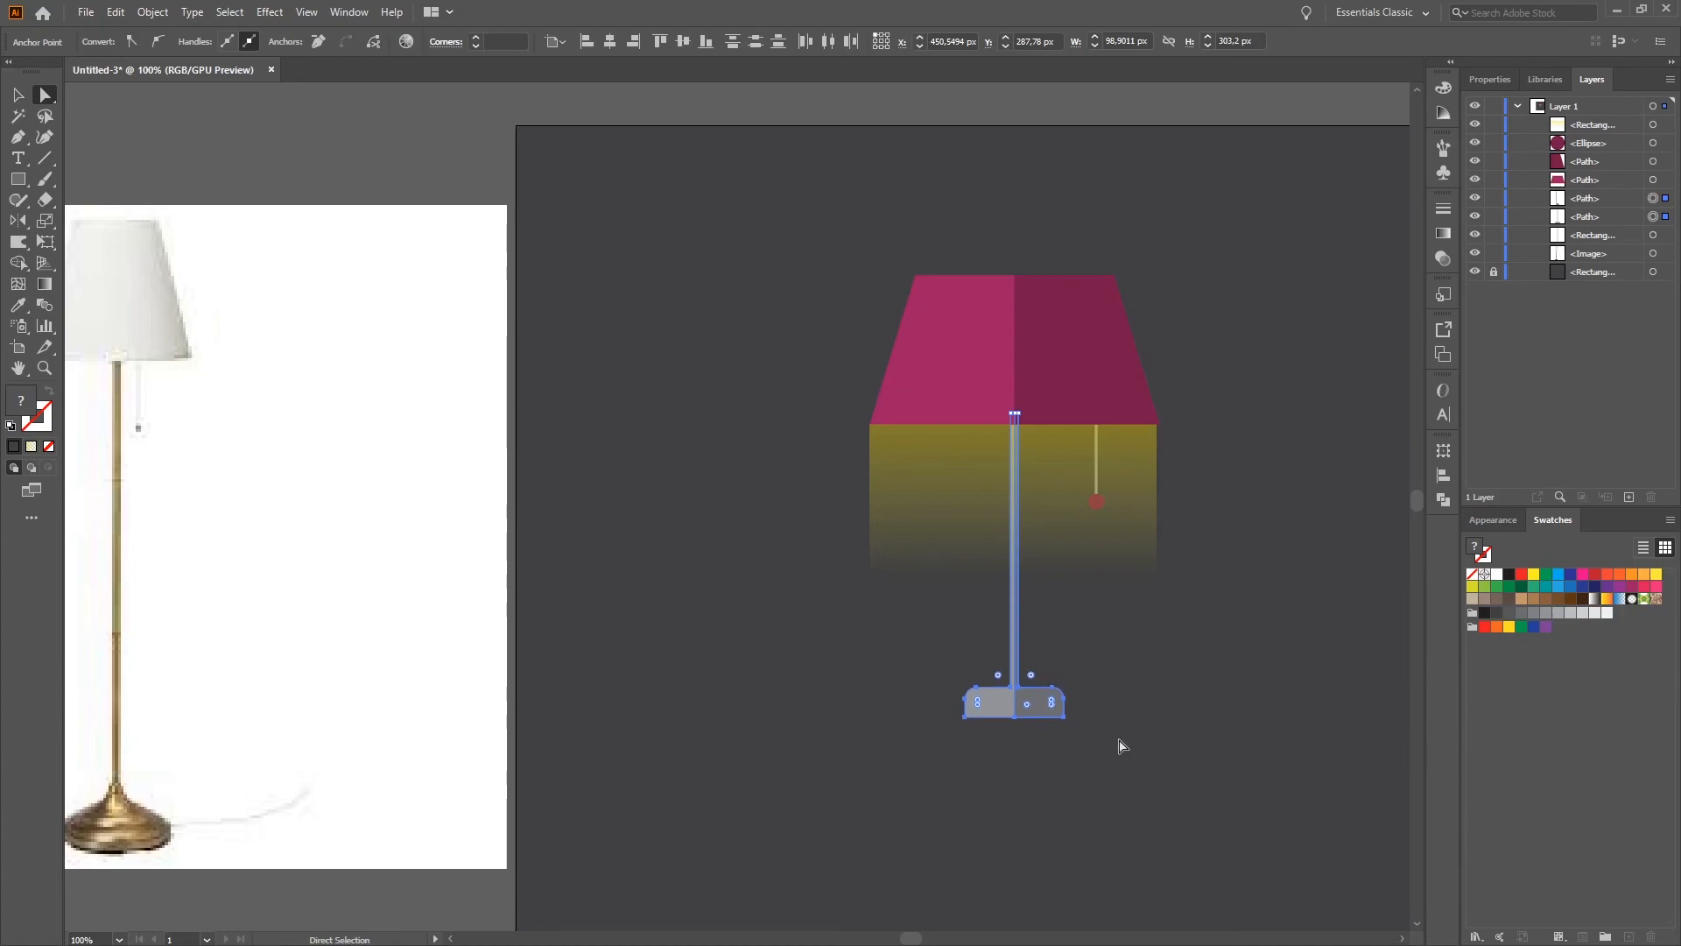
key(Down)
key(Down)
key(Down)
key(Down)
key(Down)
key(Down)
key(Down)
key(Down)
key(Down)
key(Down)
key(Down)
key(Down)
key(Down)
key(Down)
key(Down)
key(Down)
key(Down)
key(Down)
key(Down)
key(Down)
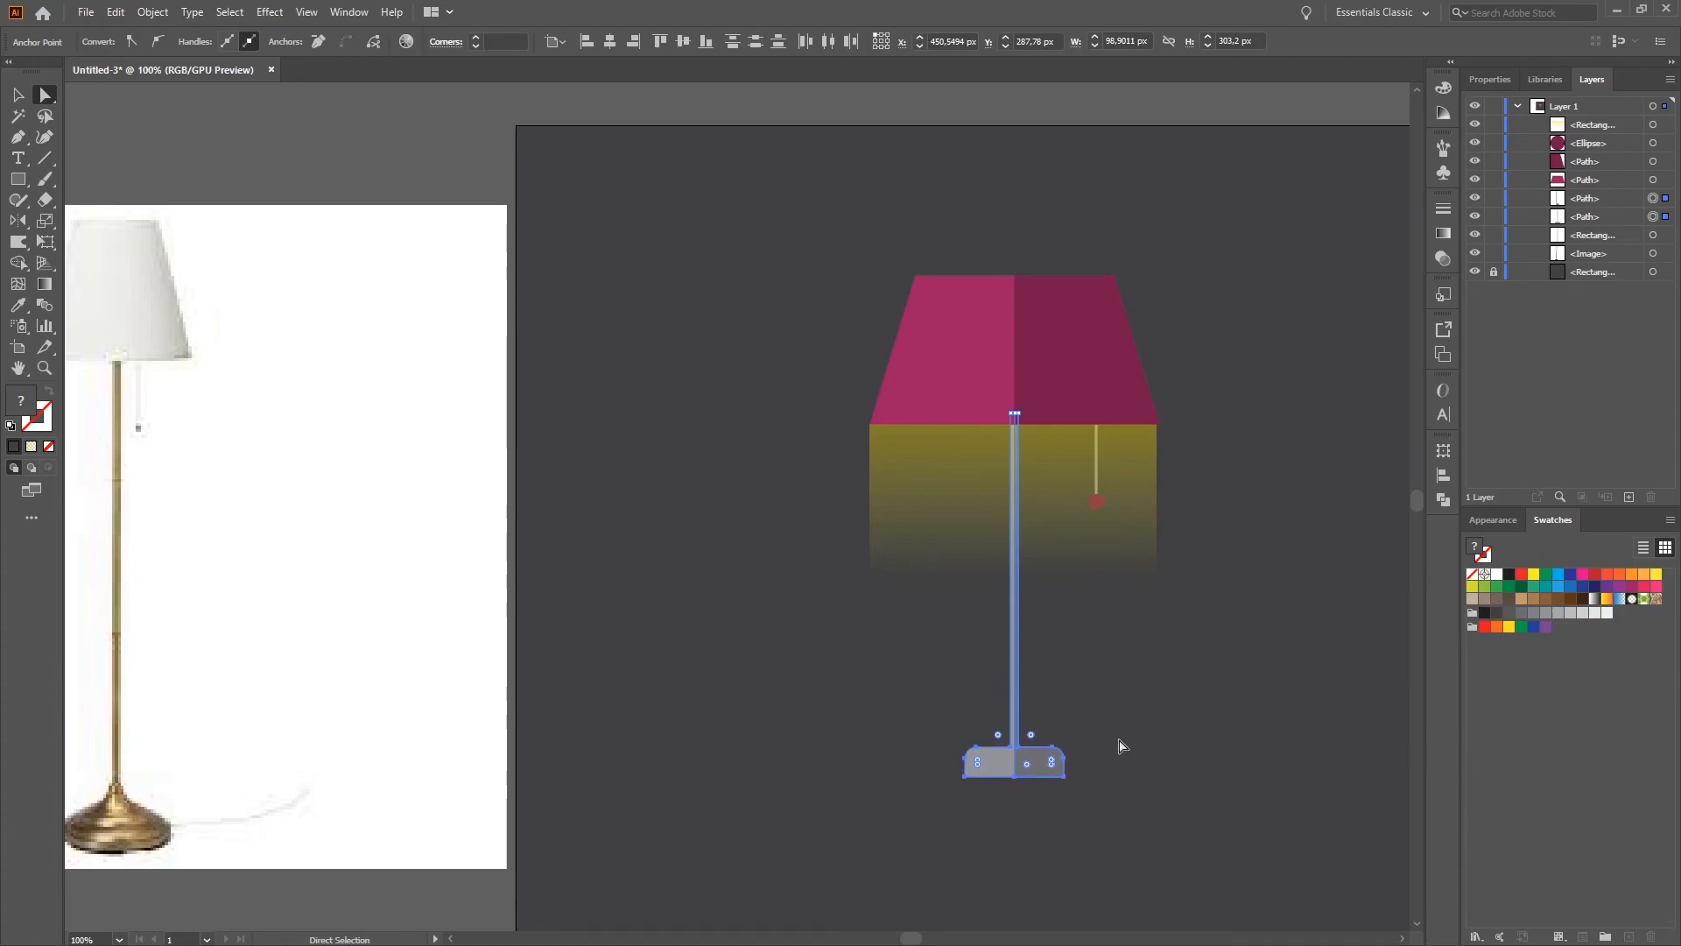
key(Down)
key(Down)
key(Down)
key(Down)
key(Down)
key(Down)
key(Down)
key(Down)
key(Down)
key(Down)
key(Down)
key(Down)
key(Down)
key(Down)
key(Down)
key(Down)
key(Down)
key(Down)
key(Down)
key(Down)
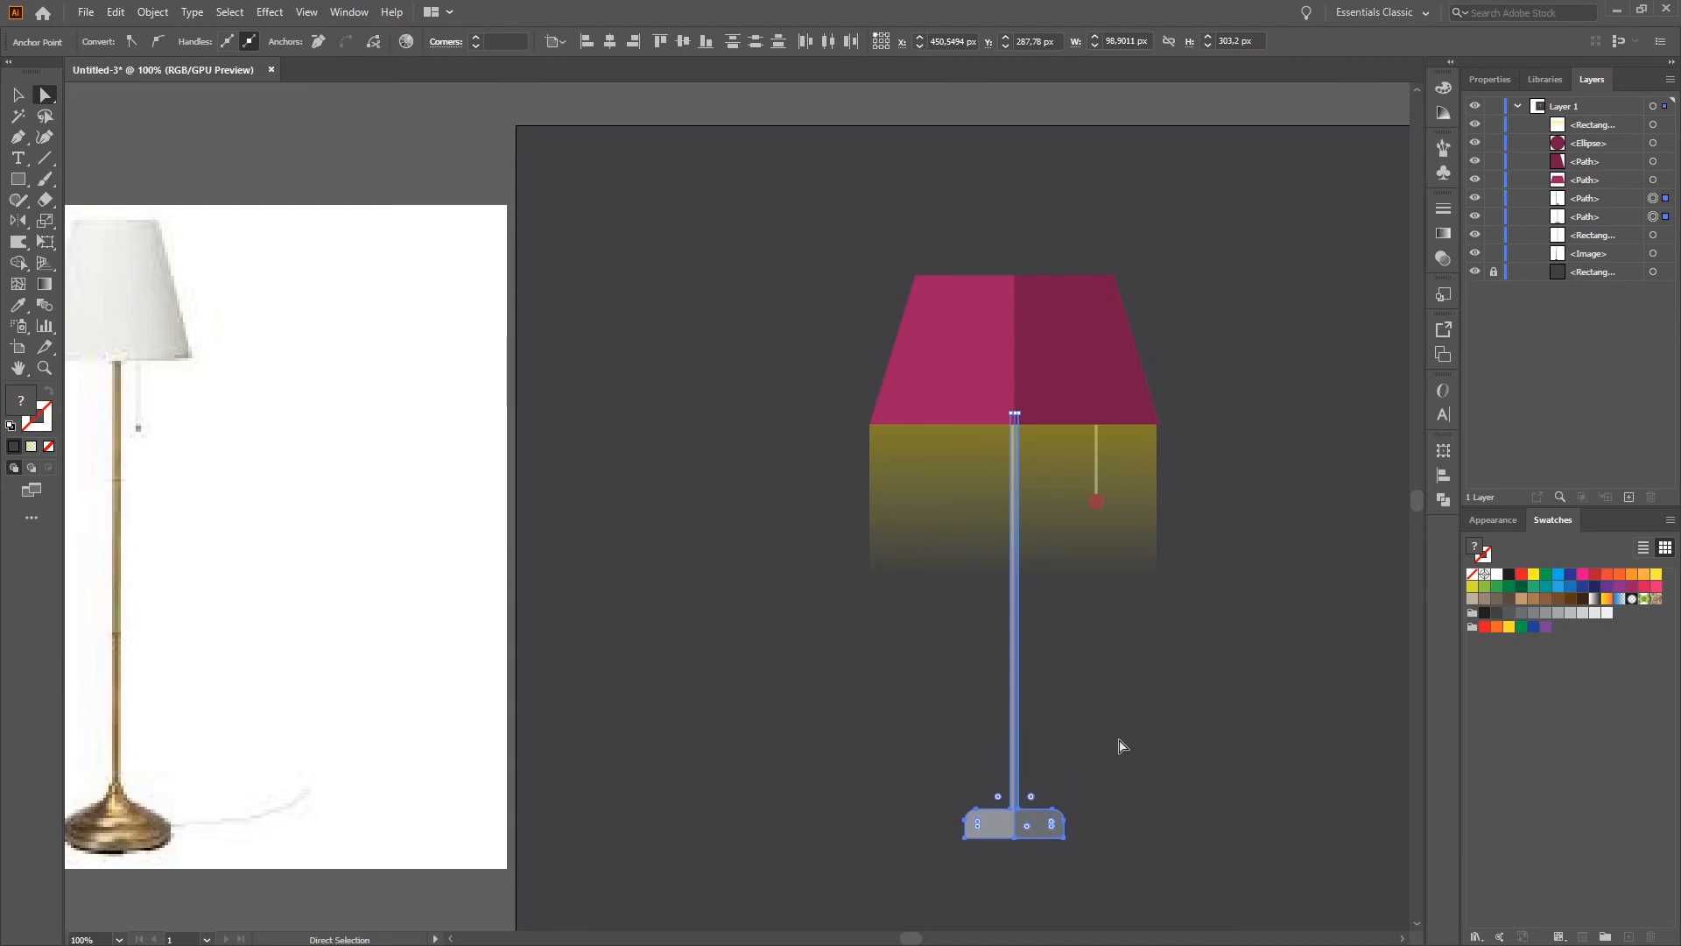
Step: Move the selected base anchor points further straight down until the pole and base are about 520 px tall, and deselect them
key(Down)
key(Down)
key(Down)
key(Down)
key(Down)
key(Down)
key(Down)
key(Down)
key(Down)
key(Down)
key(Down)
key(Down)
key(Down)
key(Down)
key(Down)
key(Down)
key(Down)
key(Down)
key(Down)
key(Down)
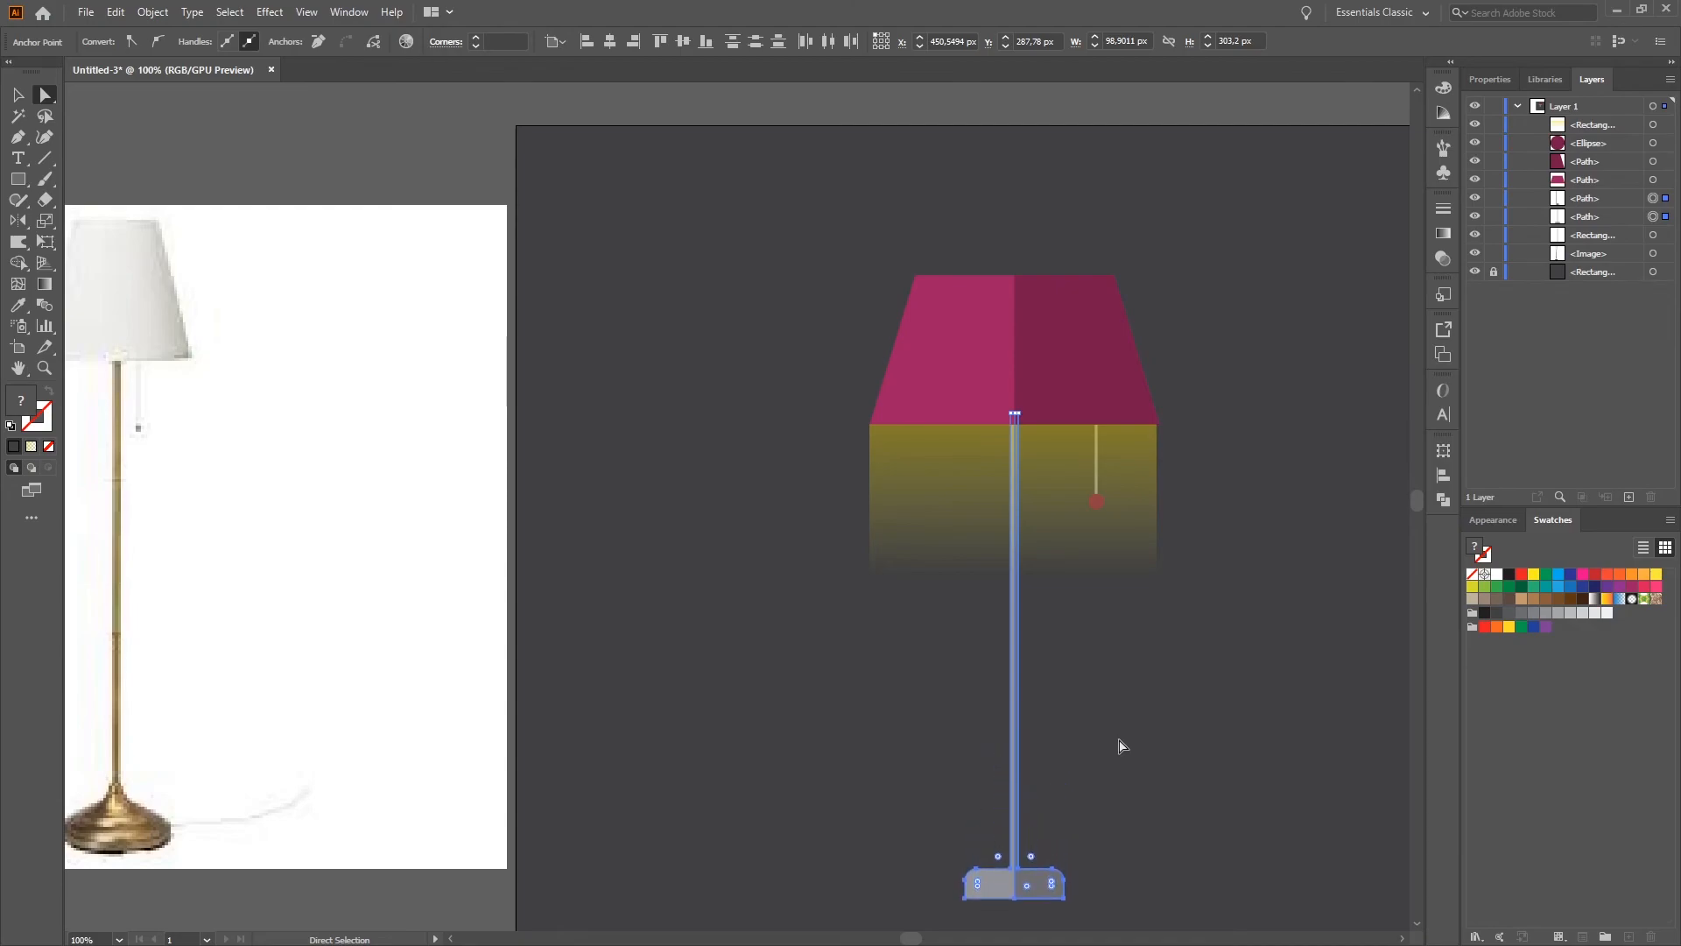
key(Down)
key(Down)
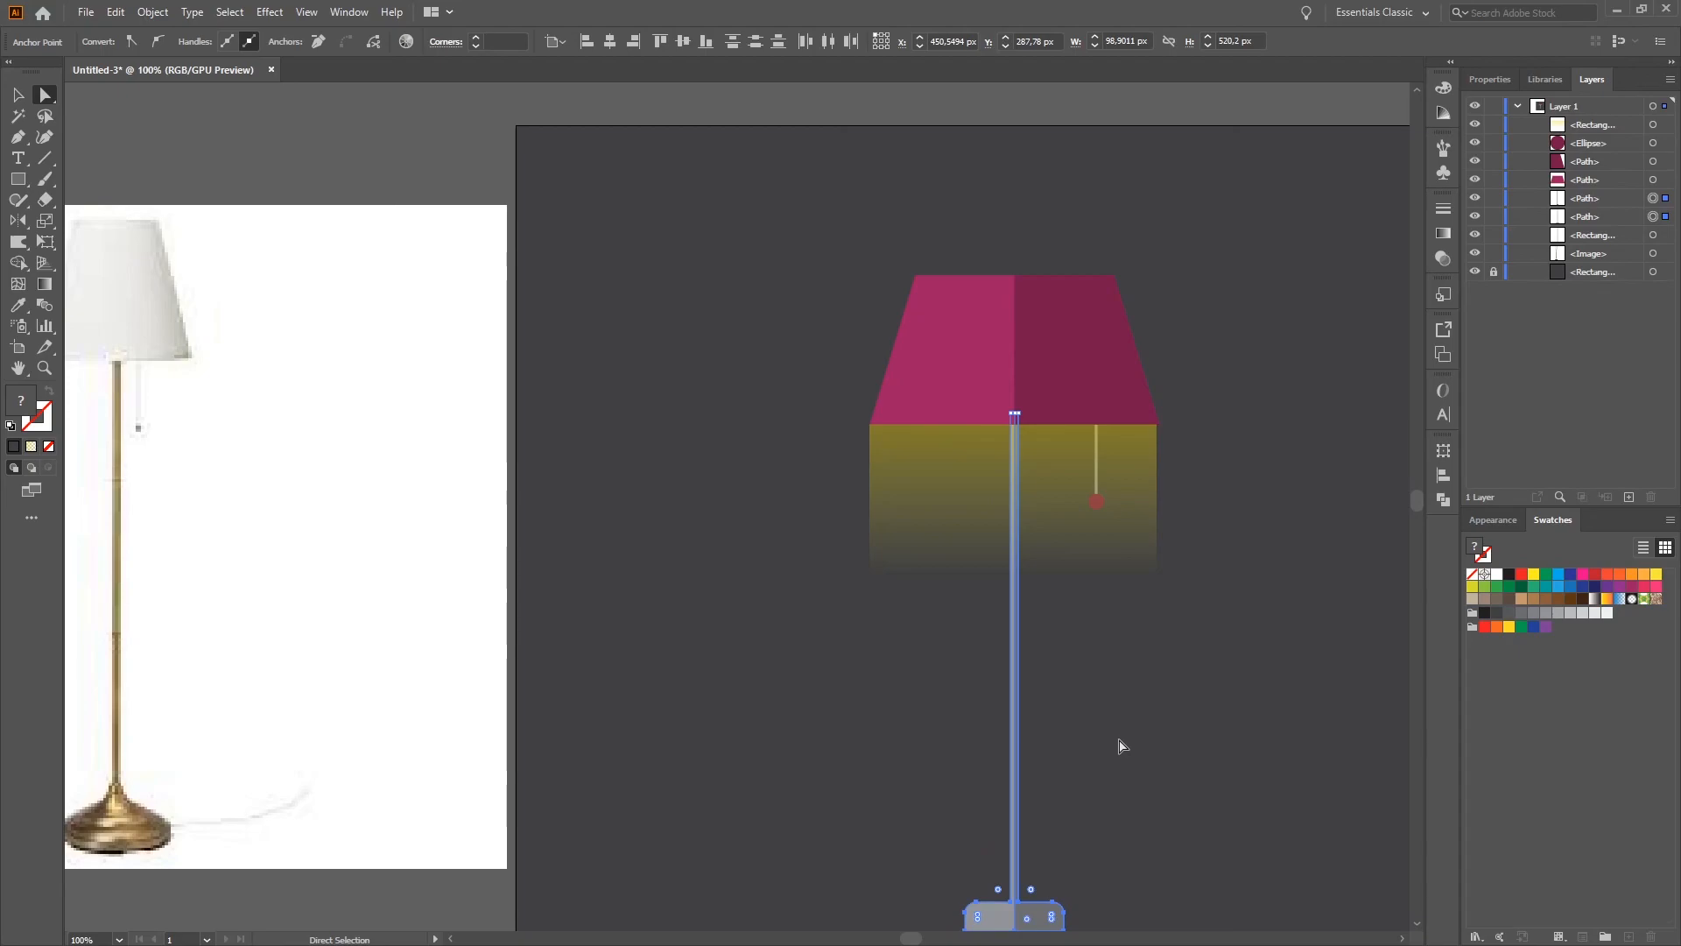
click(1160, 737)
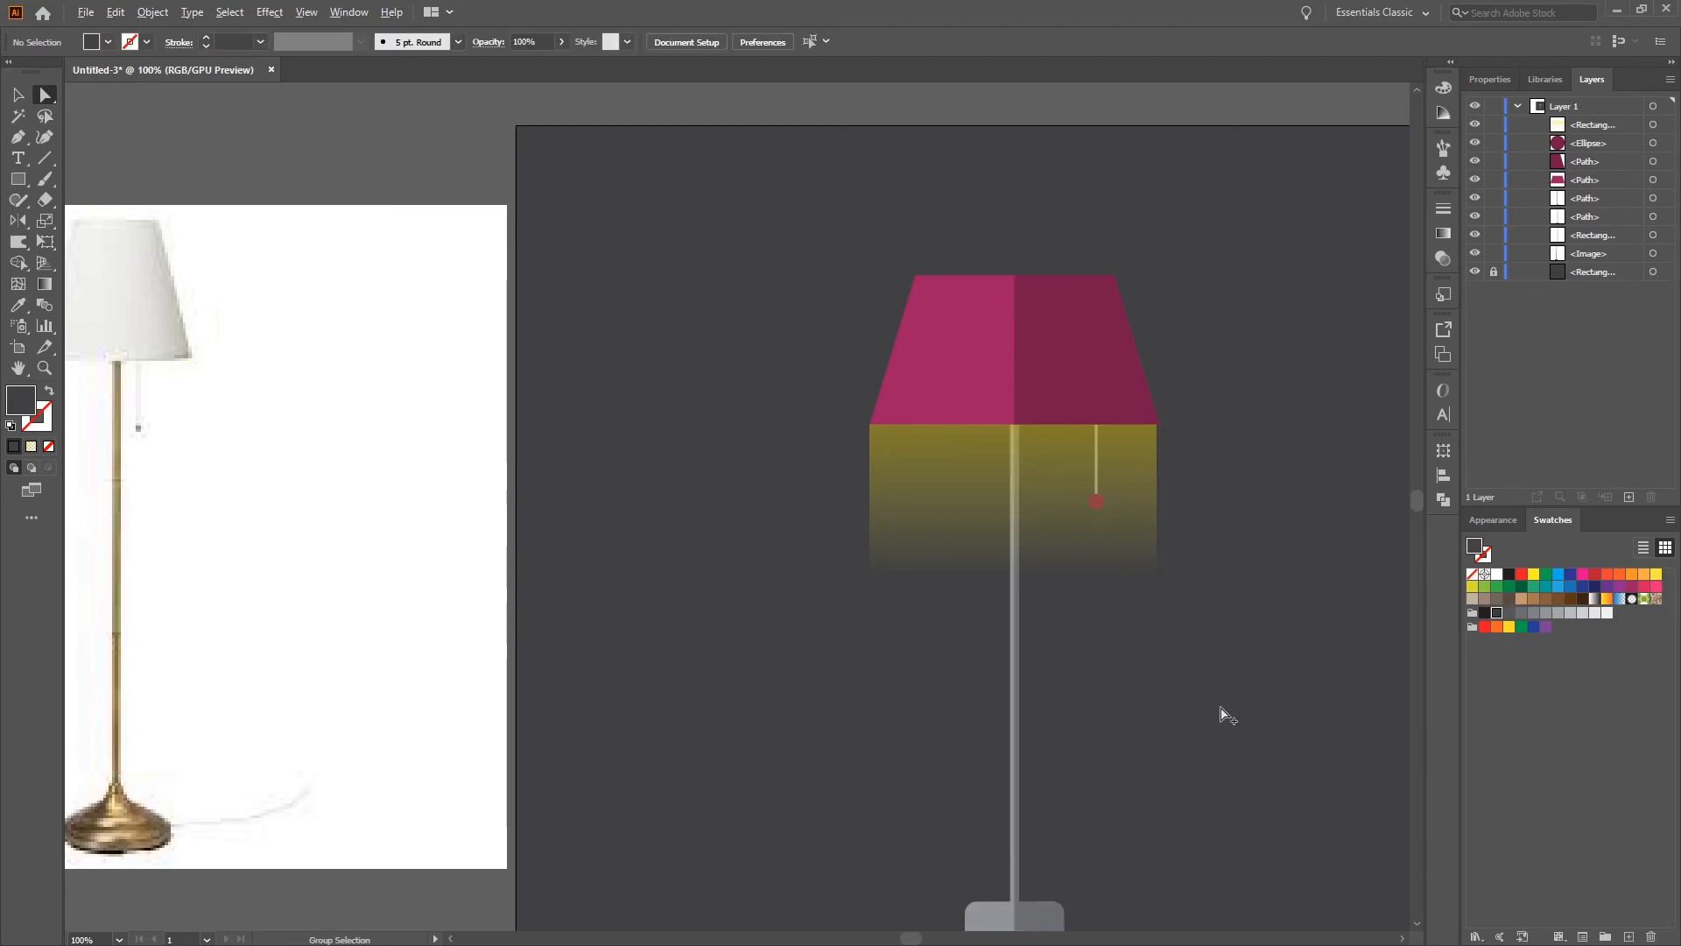
scroll(1219, 710, down, 2)
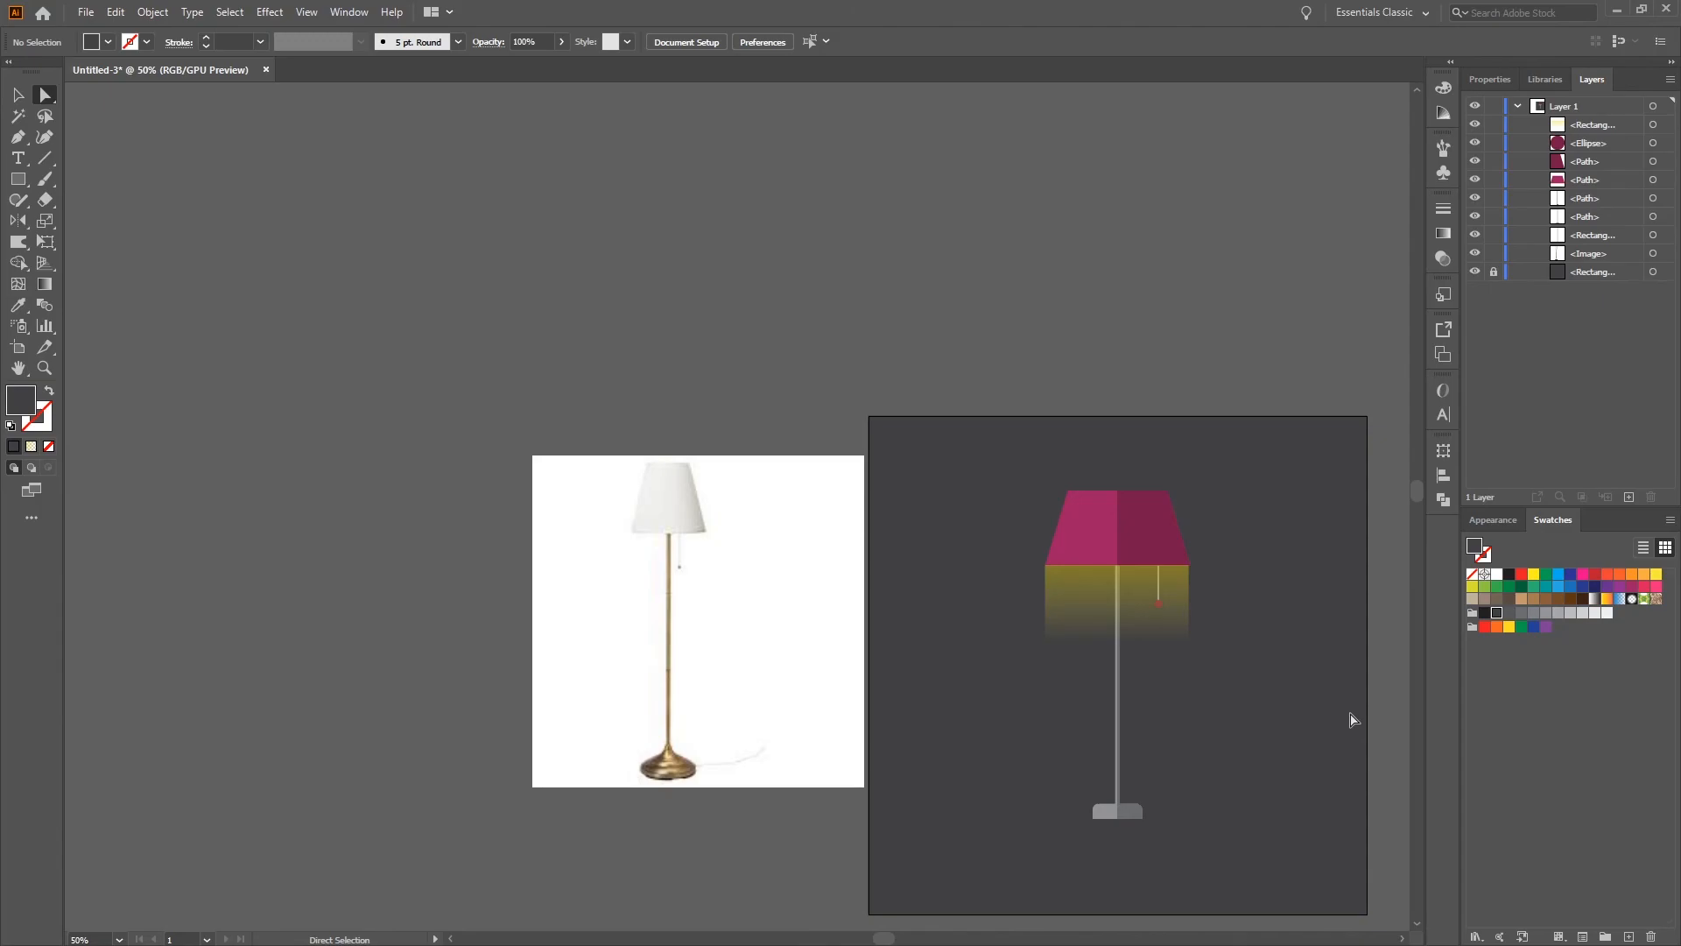
key(alt)
scroll(1384, 713, up, 2)
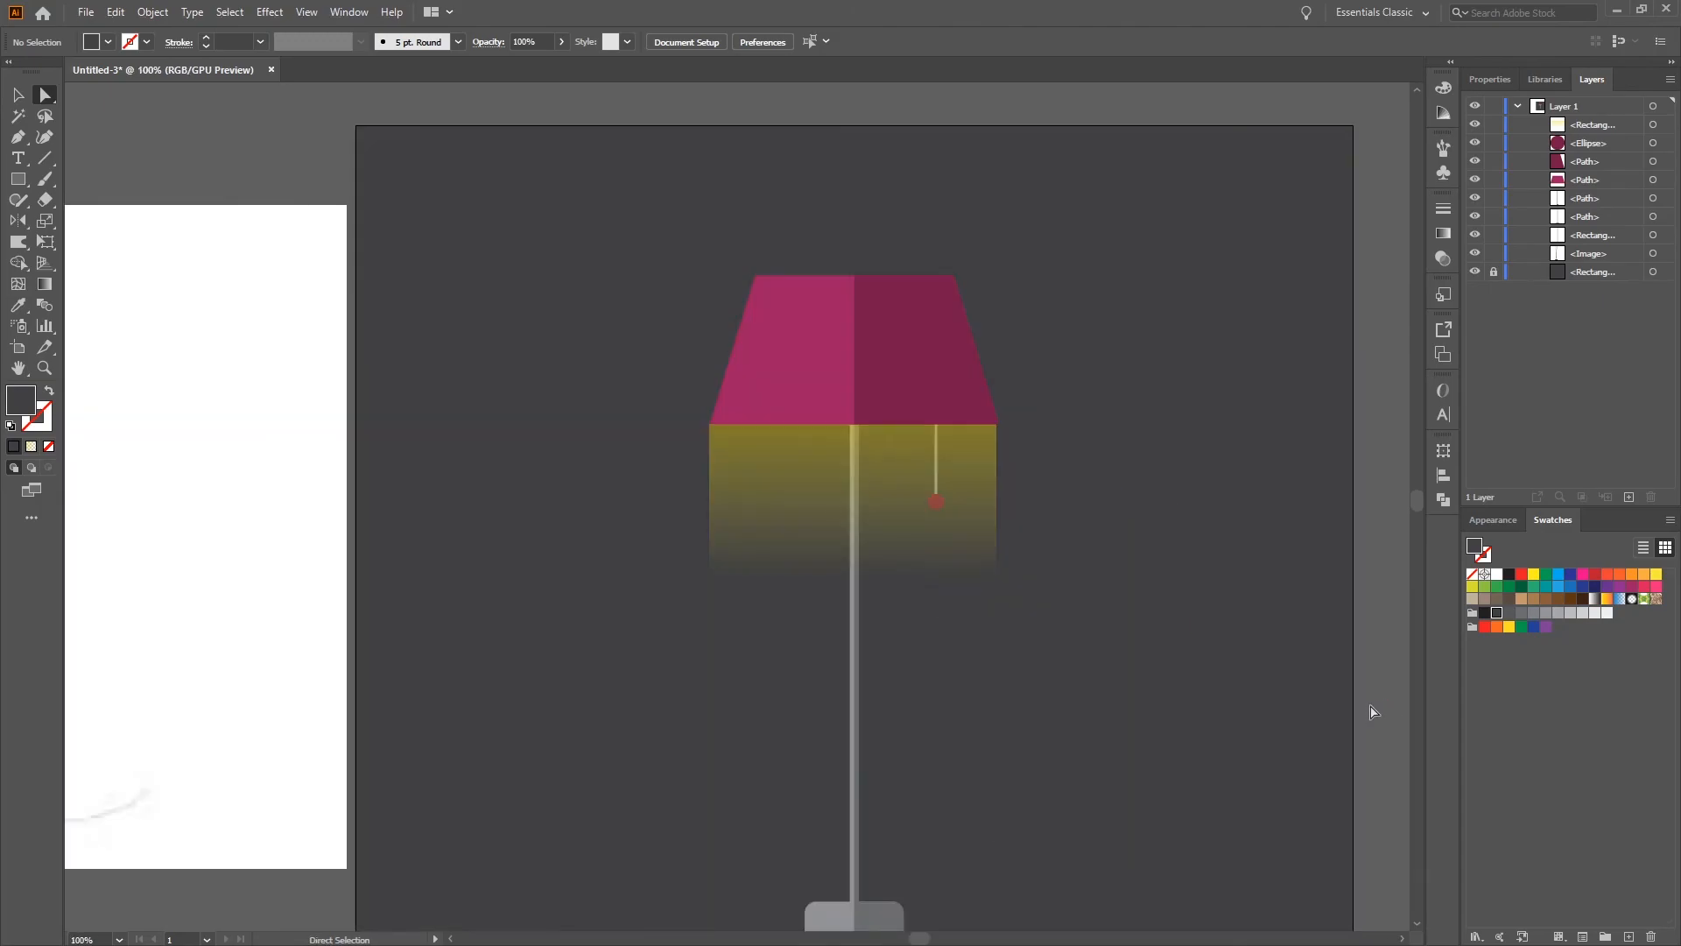
scroll(1313, 721, down, 1)
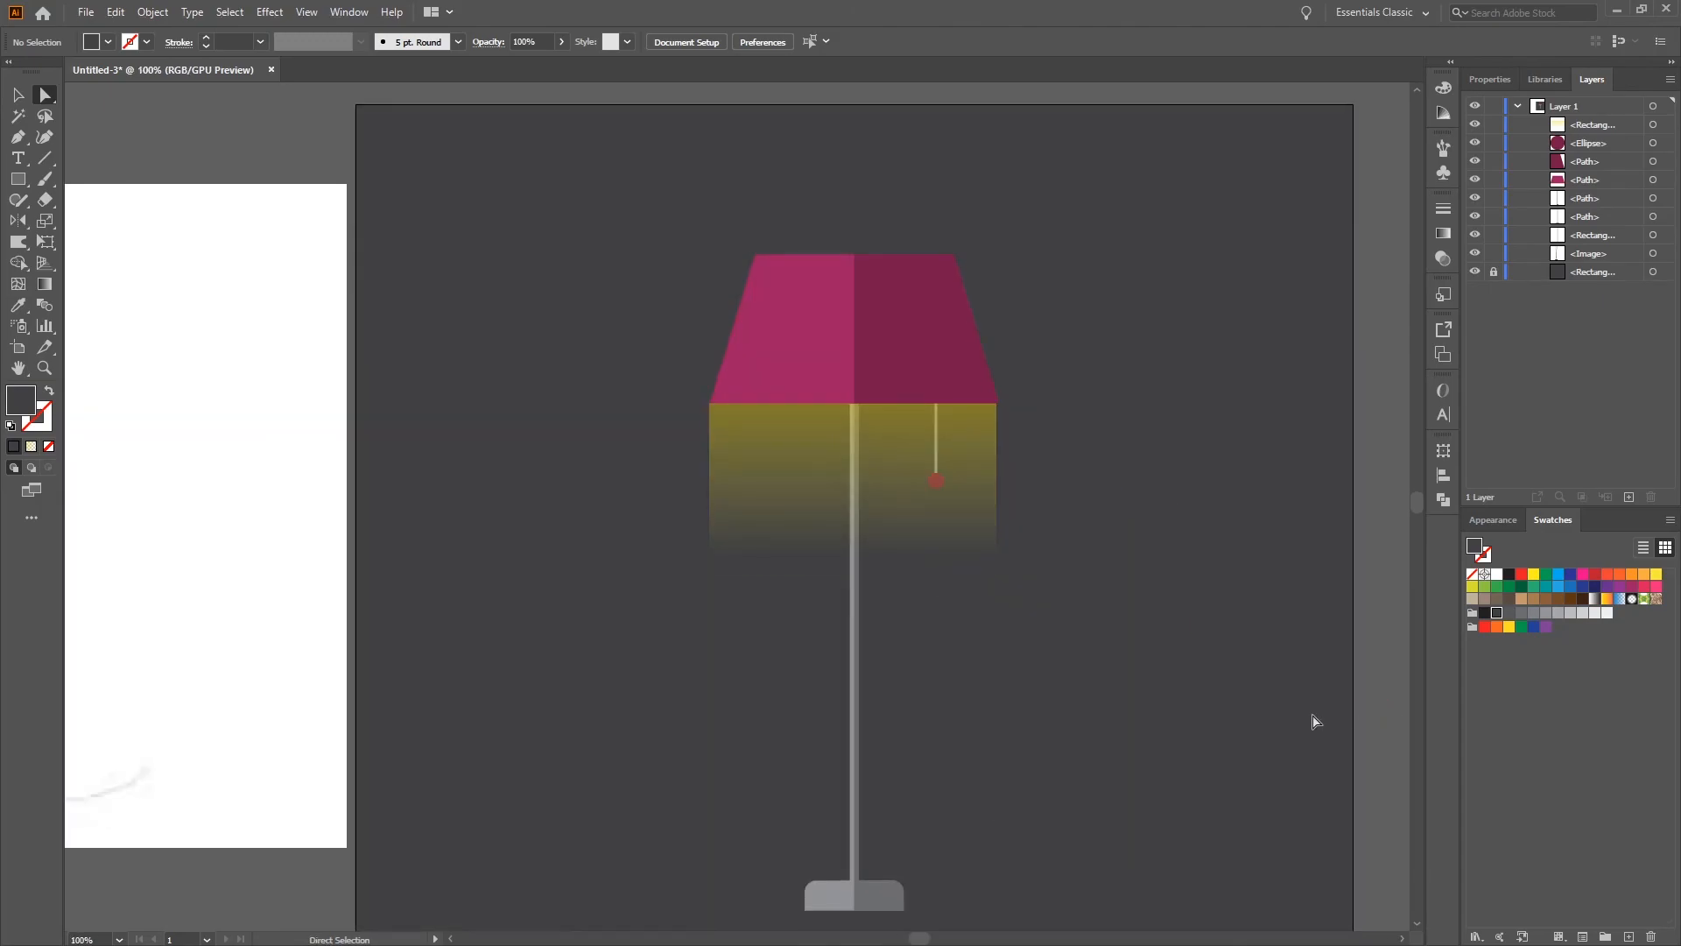